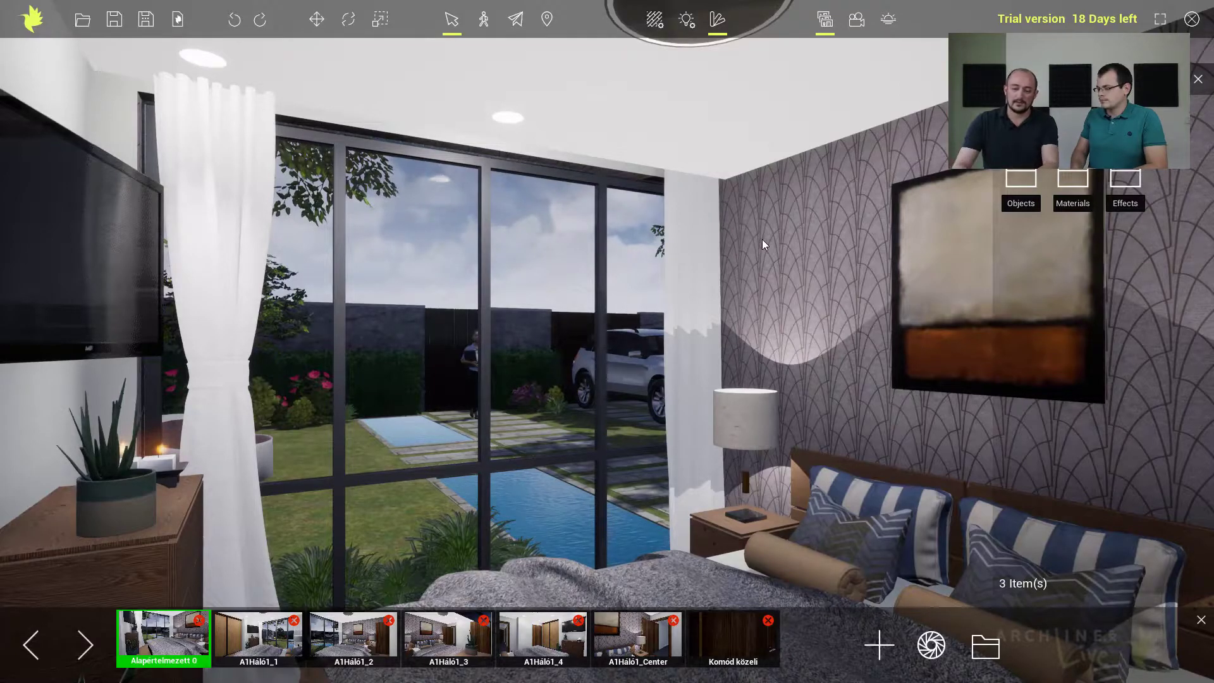
Examine the bedroom from the saved camera views, including A1Háló1_1 through A1Háló1_4, A1Háló1_Center and Alapértelmezett 0.
{"action": "left_click", "coordinate": [250, 637]}
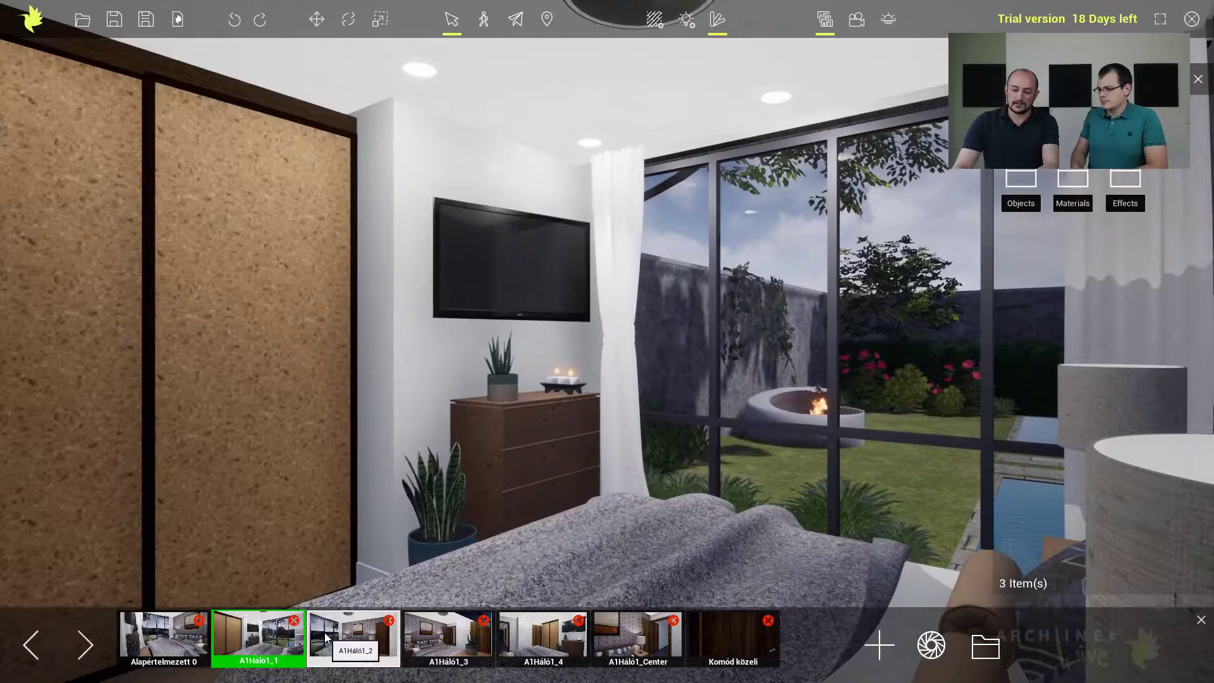
{"action": "left_click", "coordinate": [324, 632]}
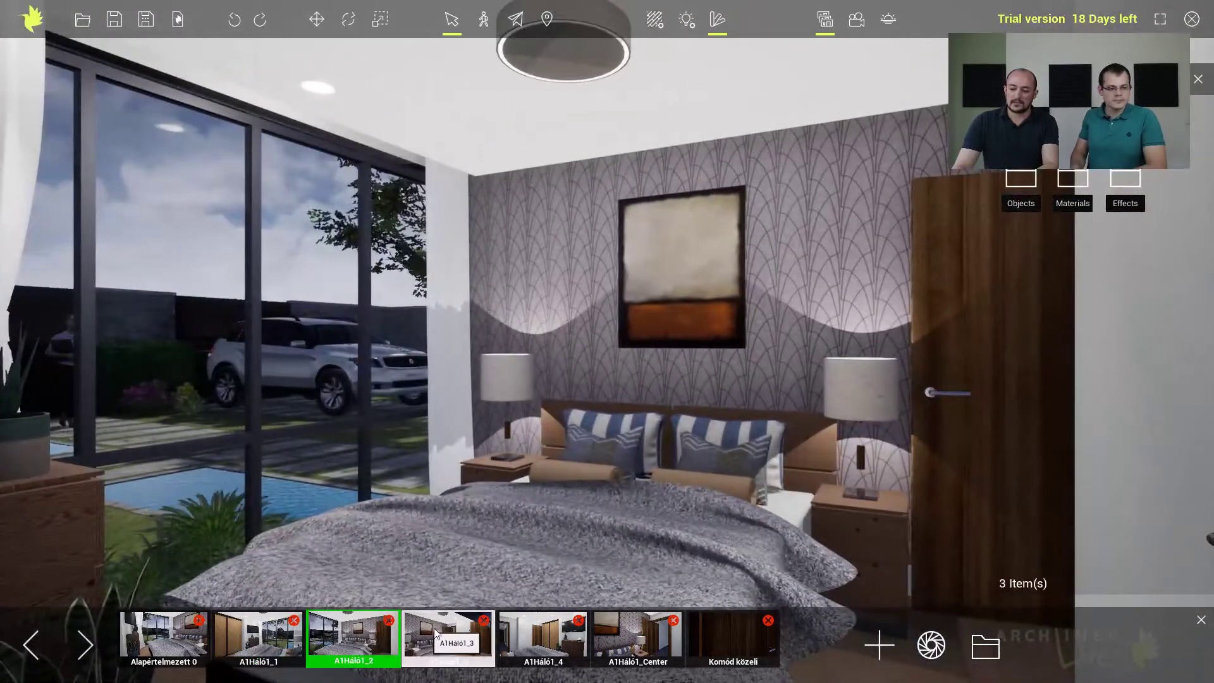
{"action": "left_click", "coordinate": [435, 633]}
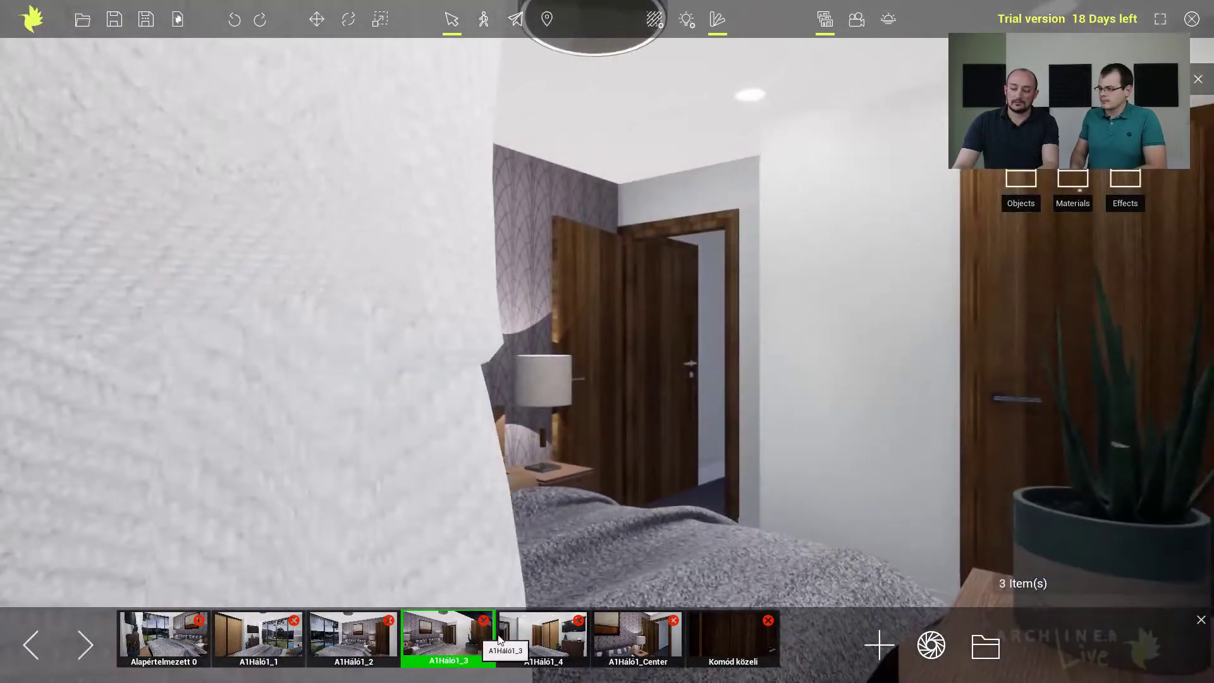
{"action": "left_click", "coordinate": [547, 636]}
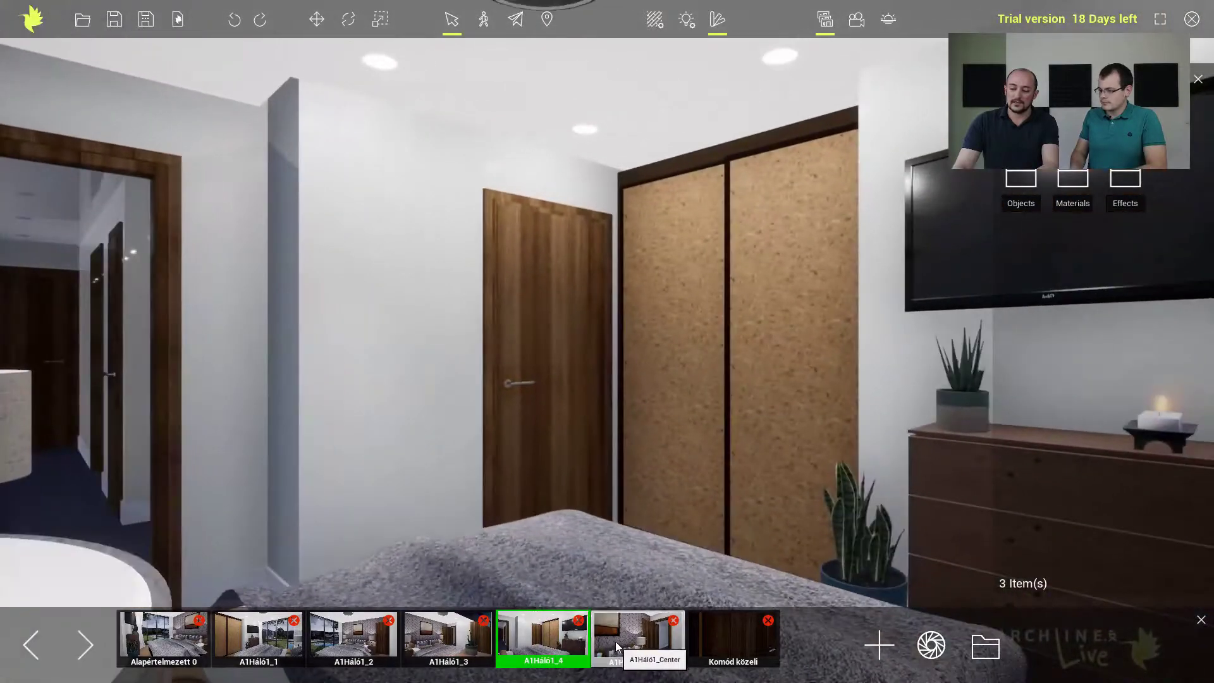
{"action": "left_click", "coordinate": [616, 641]}
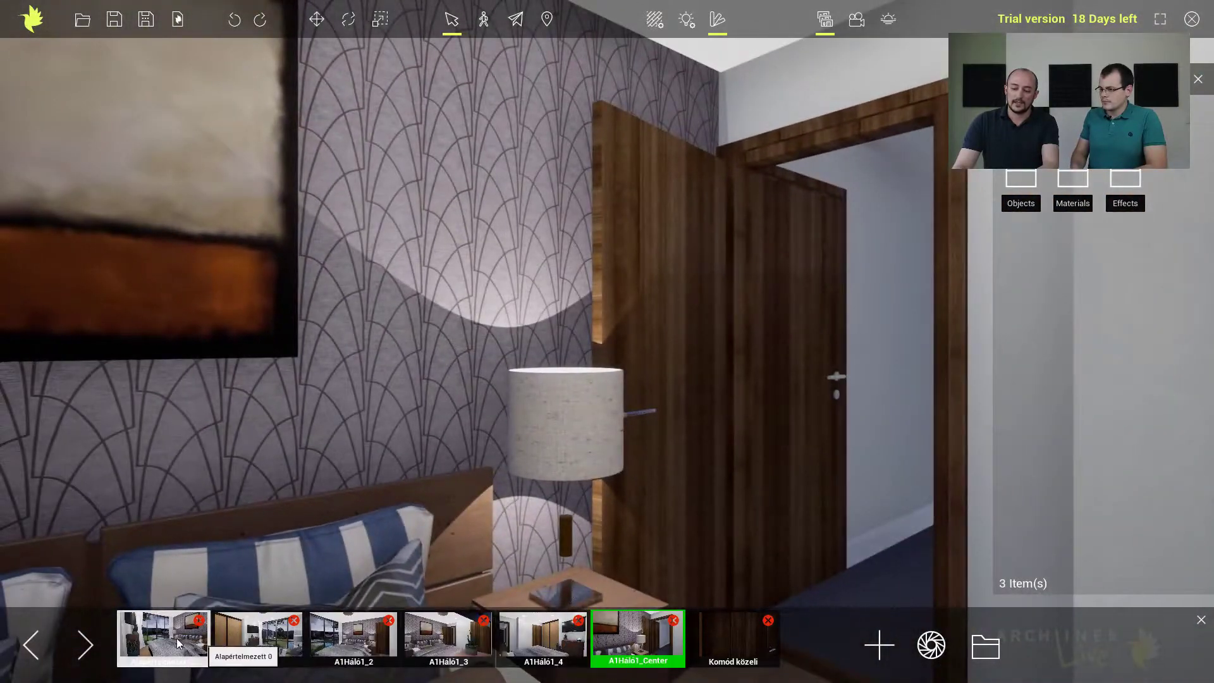
{"action": "left_click", "coordinate": [181, 635]}
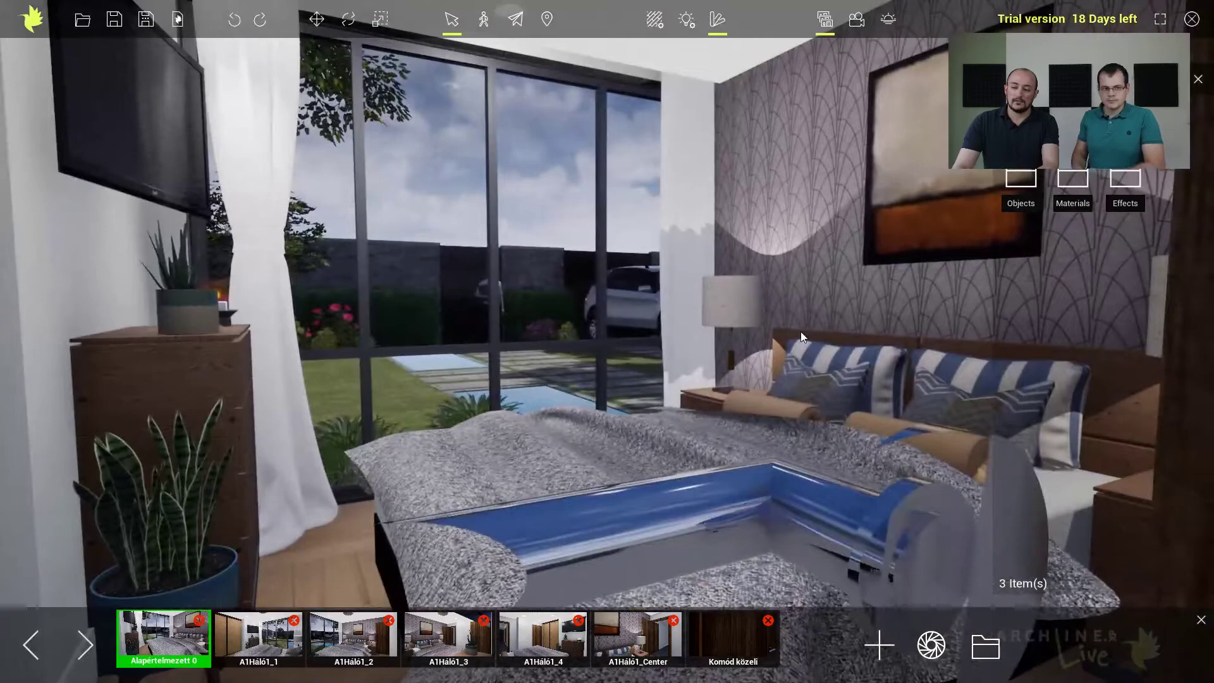
{"action": "left_click", "coordinate": [219, 650]}
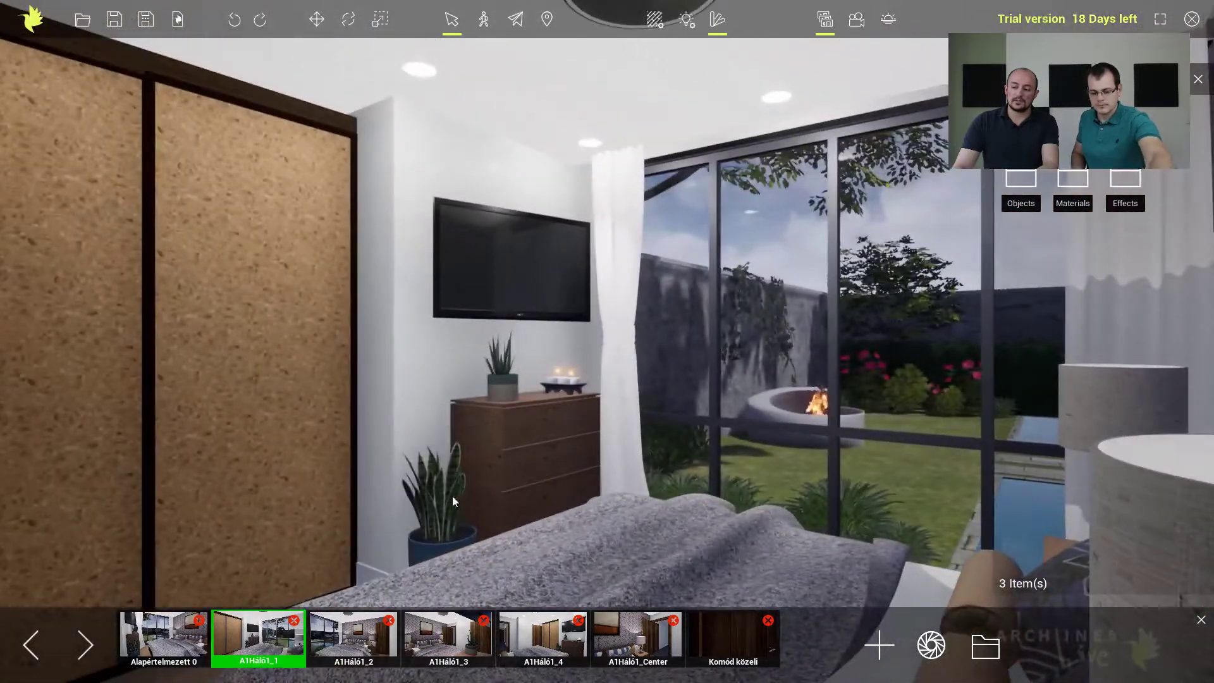
{"action": "left_click", "coordinate": [344, 636]}
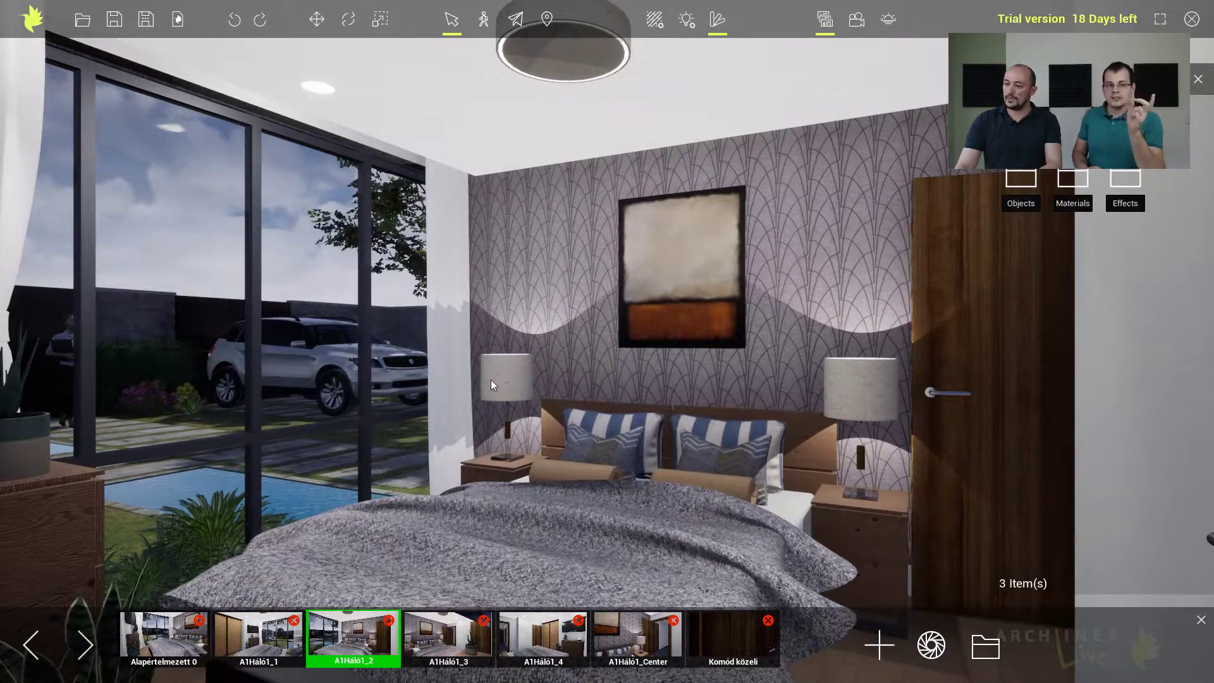
Exit ARCHLine.XP Live and switch to the ARCHLine.XP 2019 window with the interior design project.
{"action": "left_click", "coordinate": [1190, 21]}
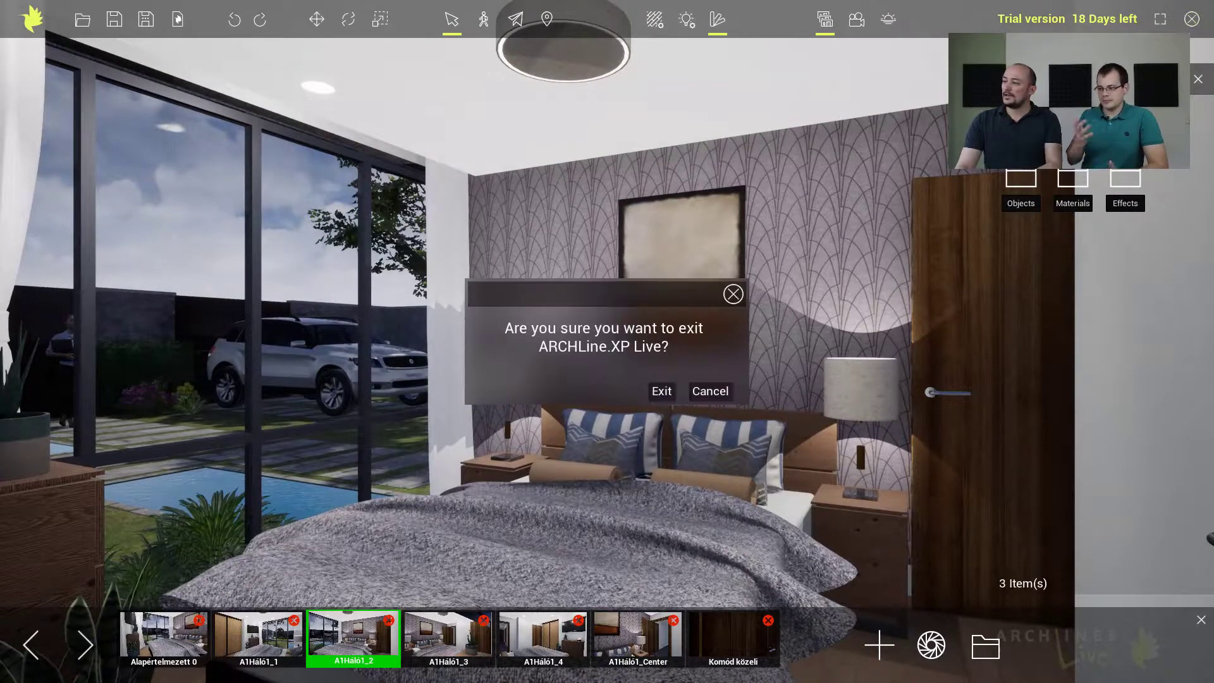
{"action": "left_click", "coordinate": [661, 391]}
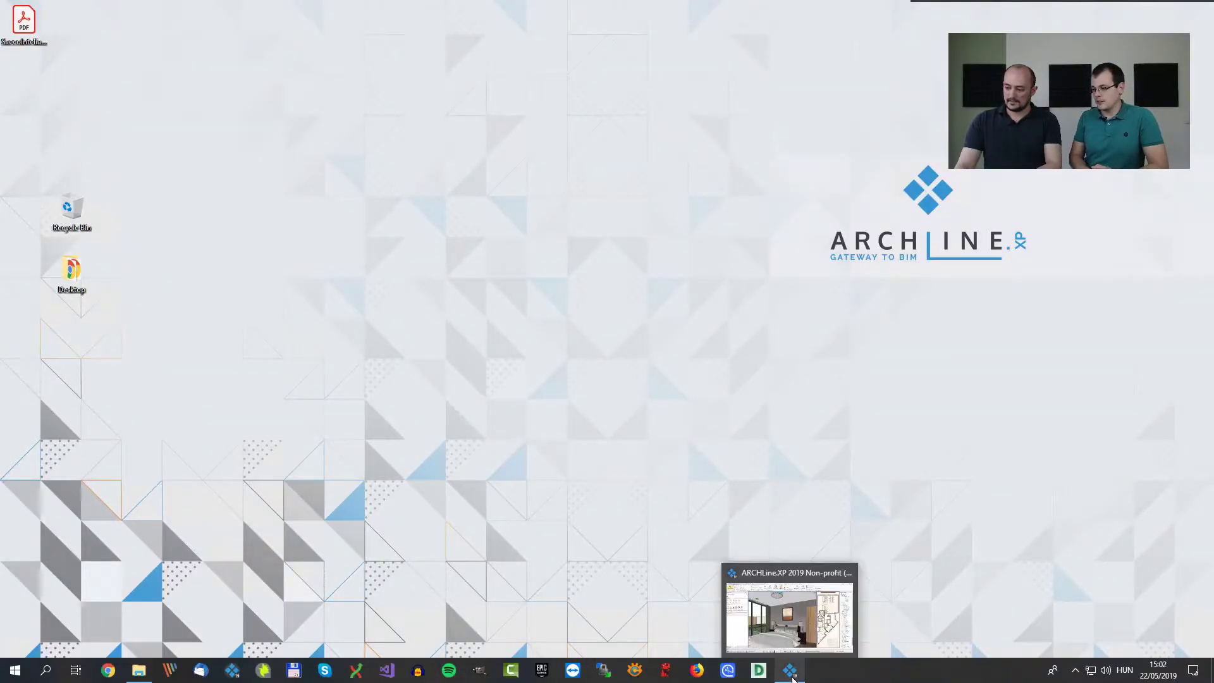
{"action": "left_click", "coordinate": [792, 674]}
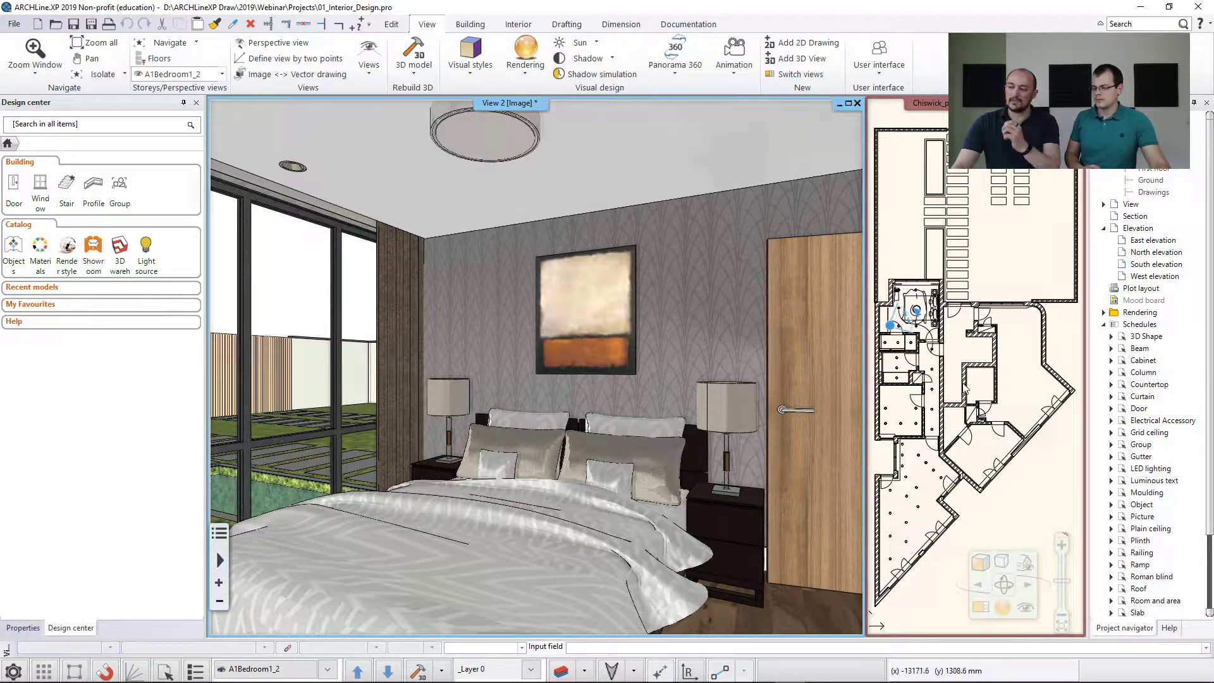
Look over the bedroom and garden on the ground floor plan, and maximize the 3D bedroom view.
{"action": "scroll", "coordinate": [943, 362], "scroll_direction": "up", "scroll_amount": 5}
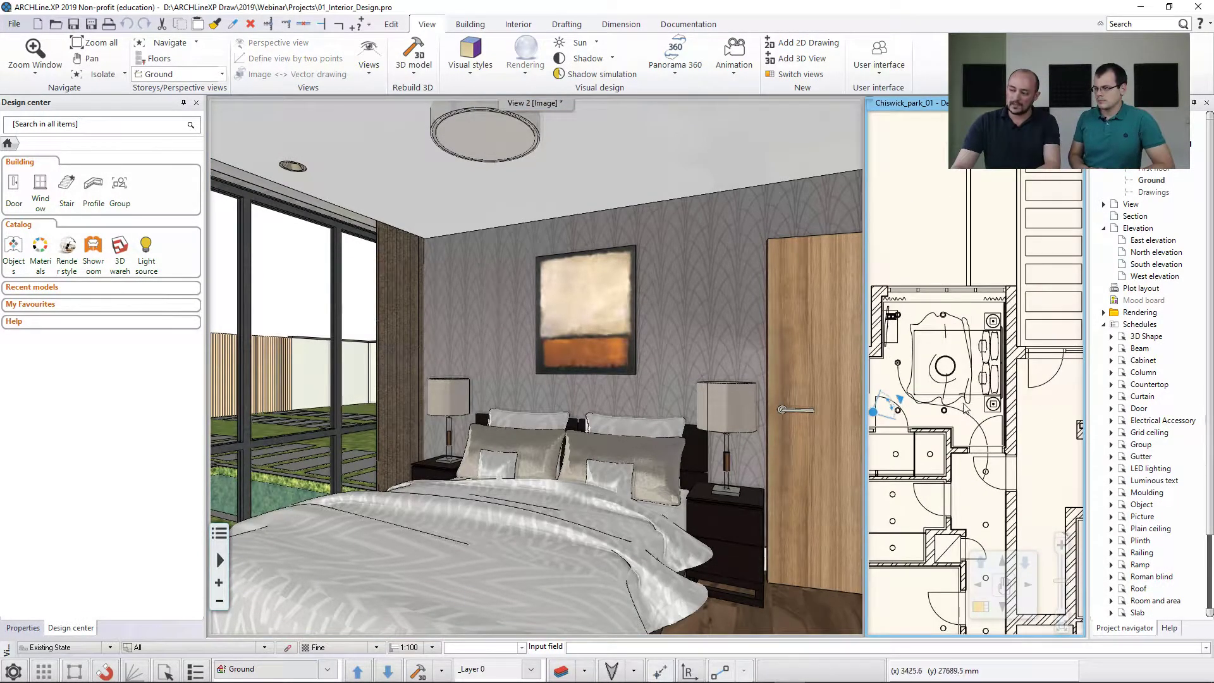
{"action": "scroll", "coordinate": [943, 362], "scroll_direction": "down", "scroll_amount": 3}
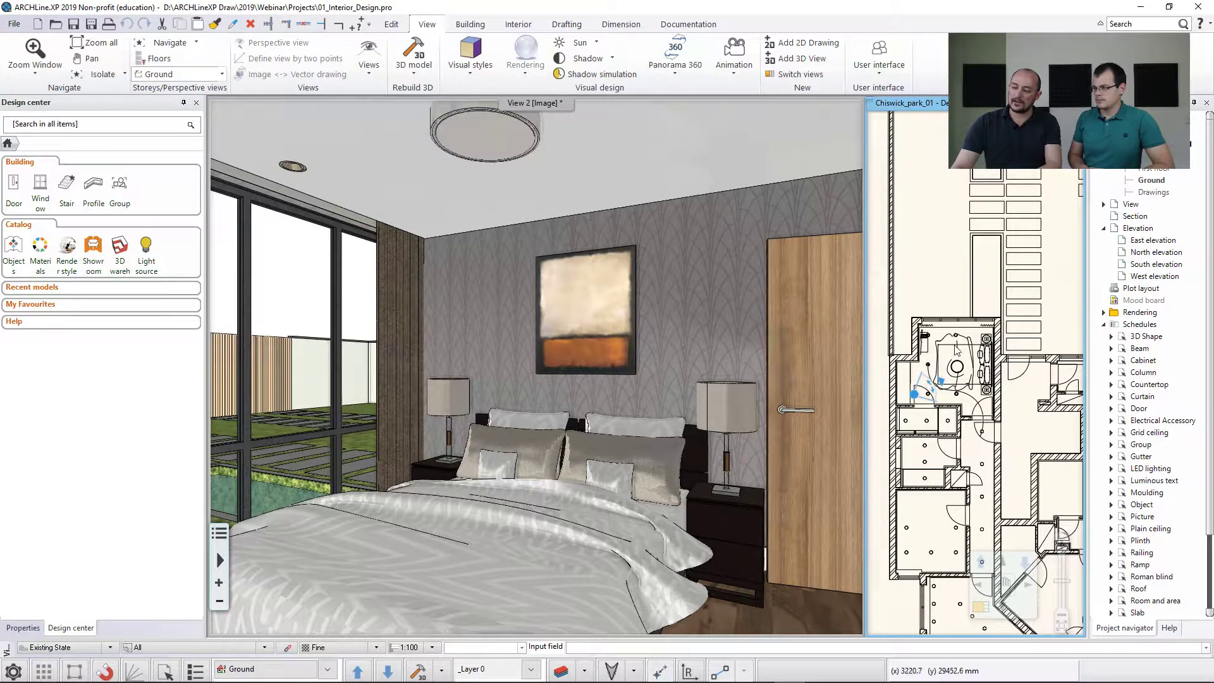
{"action": "middle_click_drag", "start_coordinate": [1016, 249], "coordinate": [957, 299]}
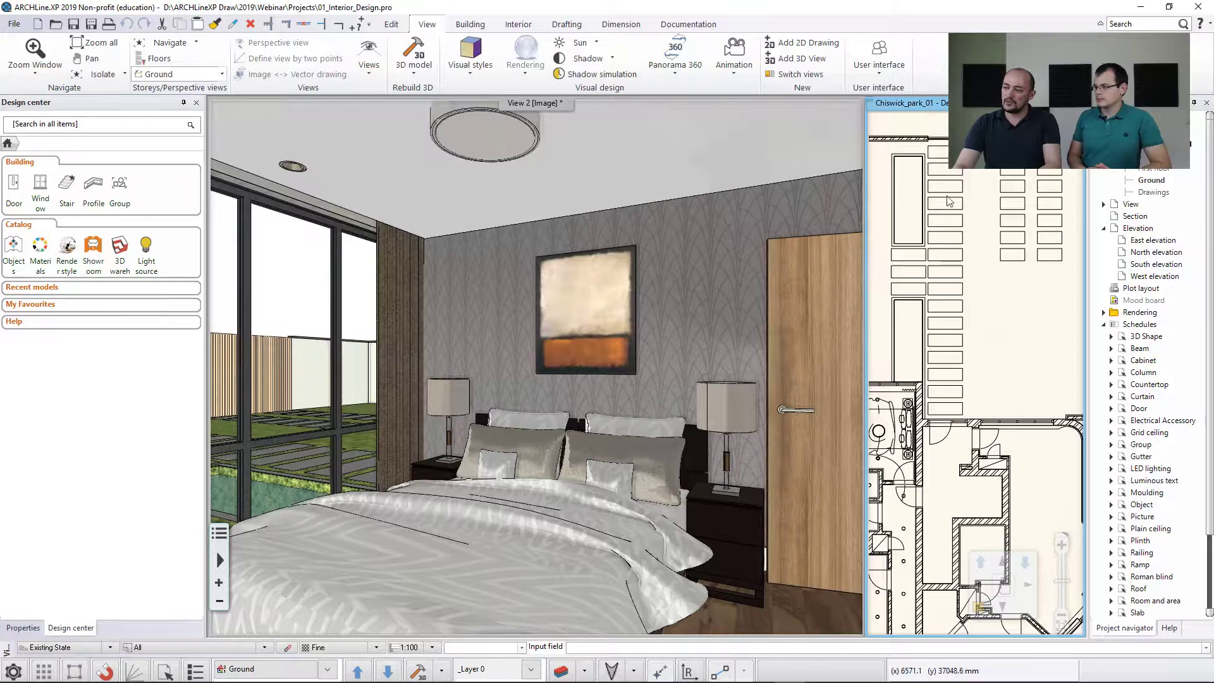
{"action": "middle_click_drag", "start_coordinate": [939, 198], "coordinate": [990, 203]}
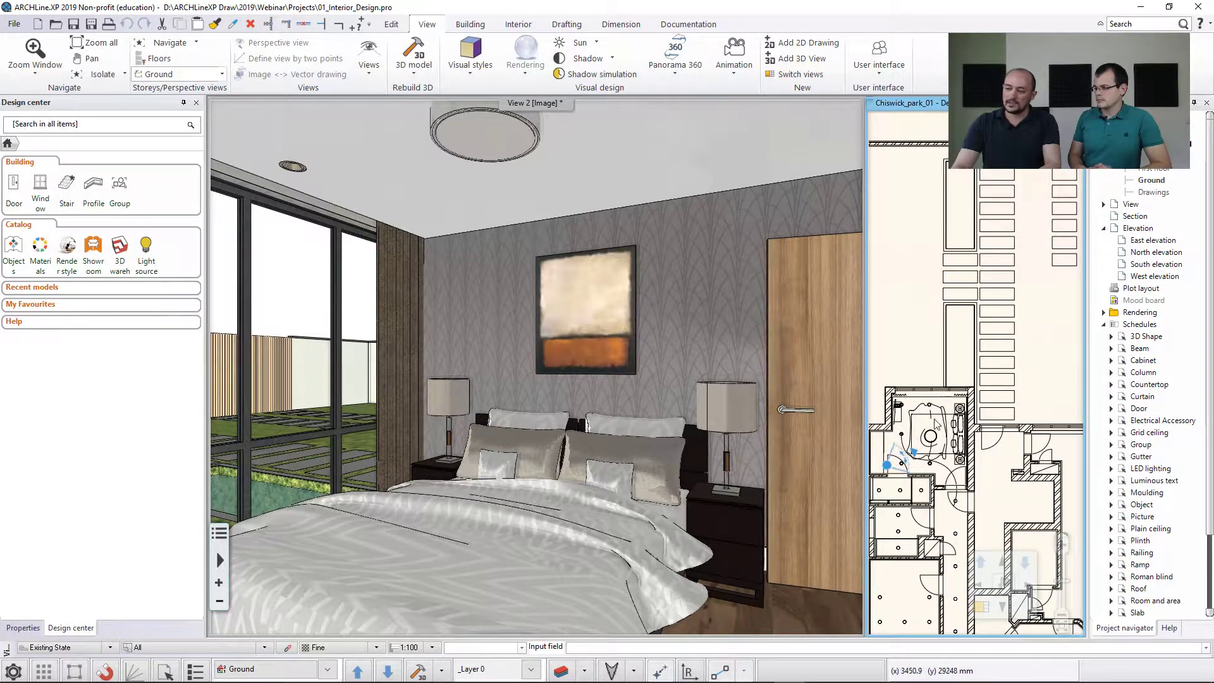
{"action": "left_click", "coordinate": [721, 325]}
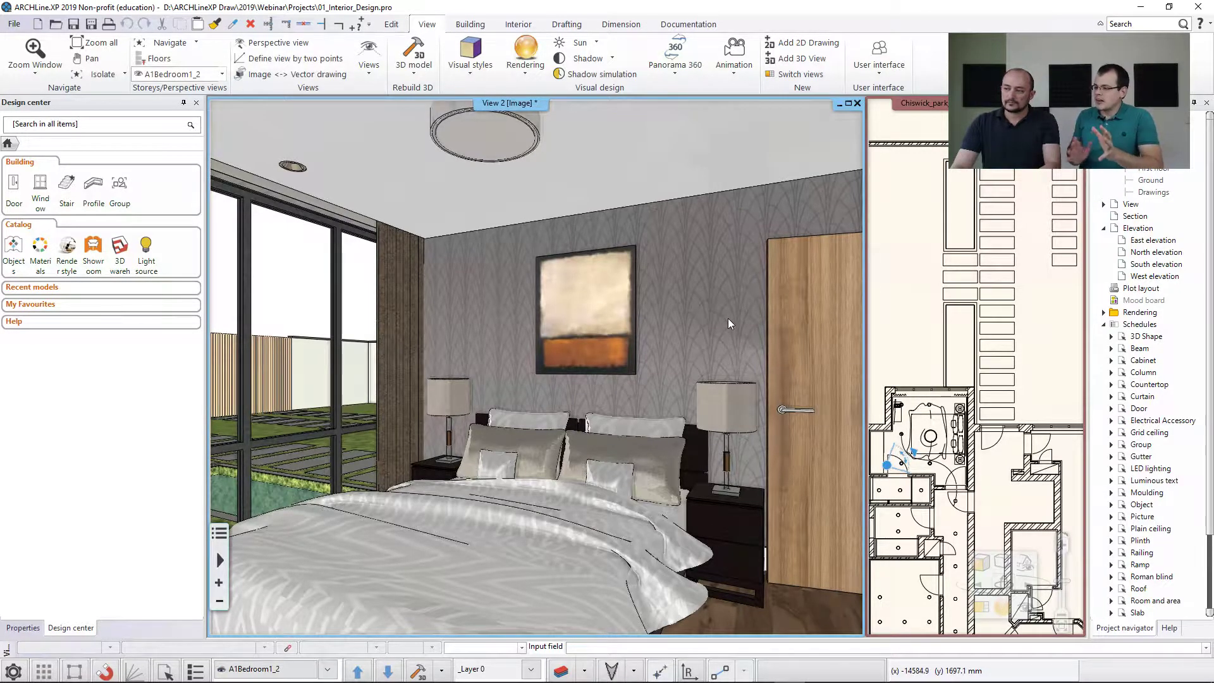
{"action": "left_click", "coordinate": [848, 105]}
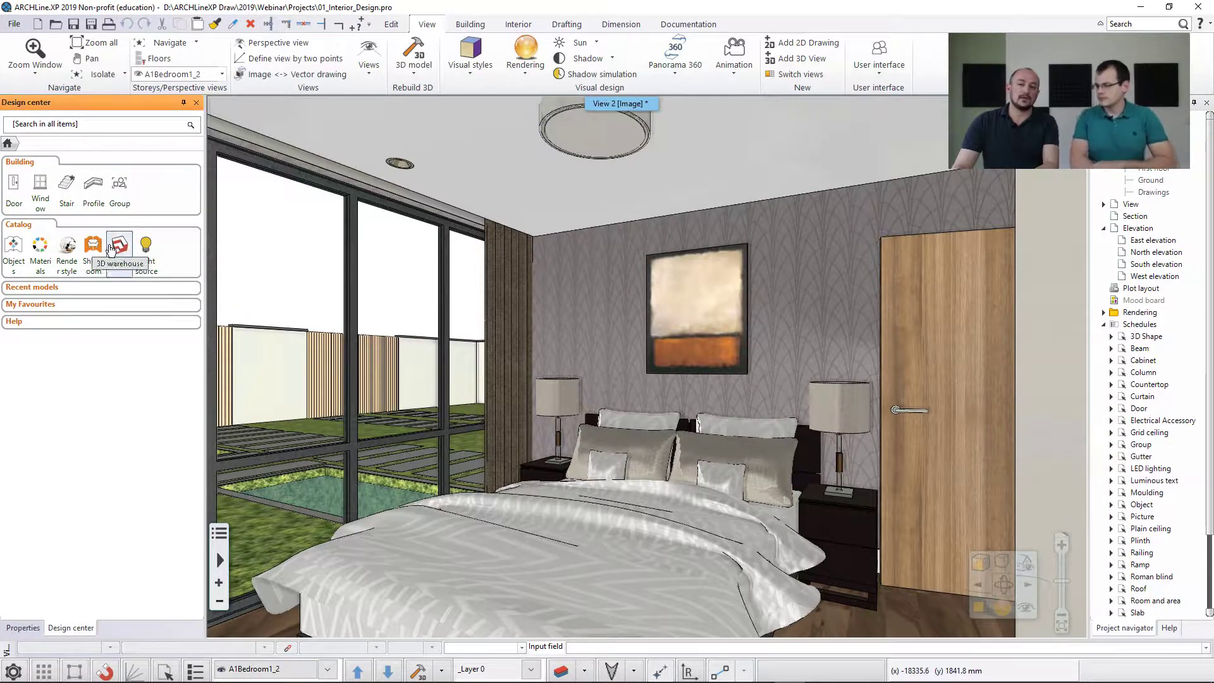
Apply the Ceiling render style from the Design center catalog to the bedroom ceiling.
{"action": "left_click", "coordinate": [67, 246]}
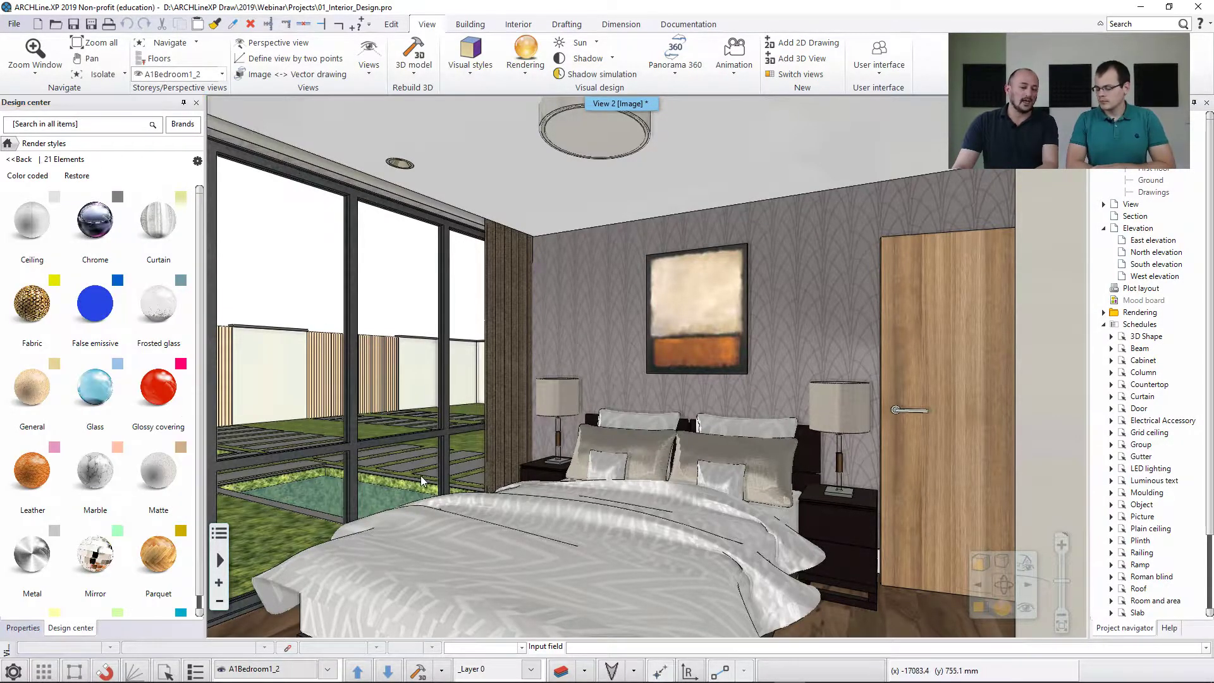
{"action": "mouse_move", "coordinate": [422, 476]}
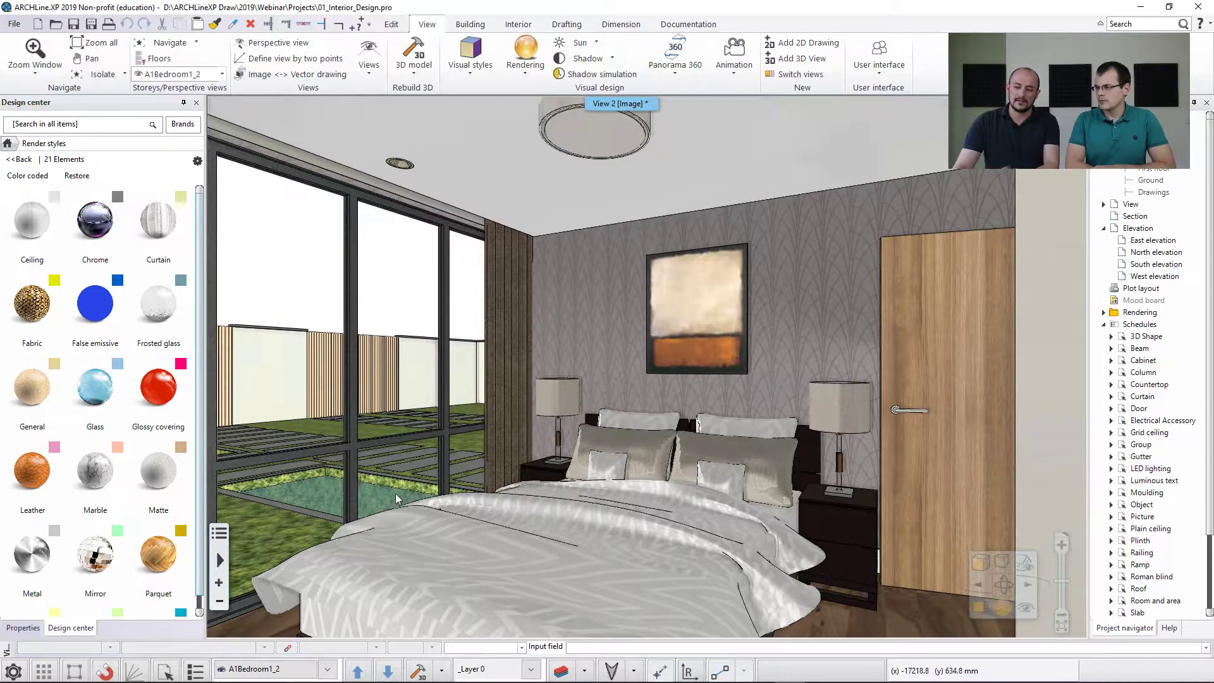
{"action": "left_click", "coordinate": [43, 249]}
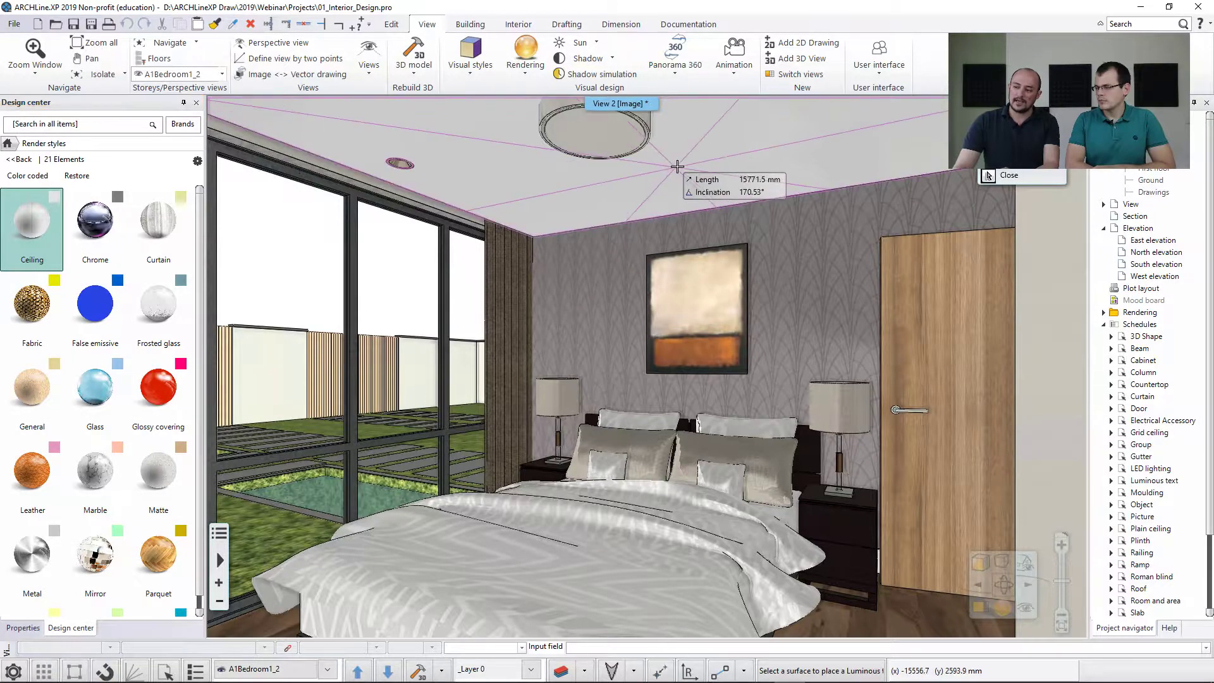
{"action": "left_click", "coordinate": [677, 167]}
Apply the Parquet render style to the bedroom floor.
{"action": "mouse_move", "coordinate": [122, 227]}
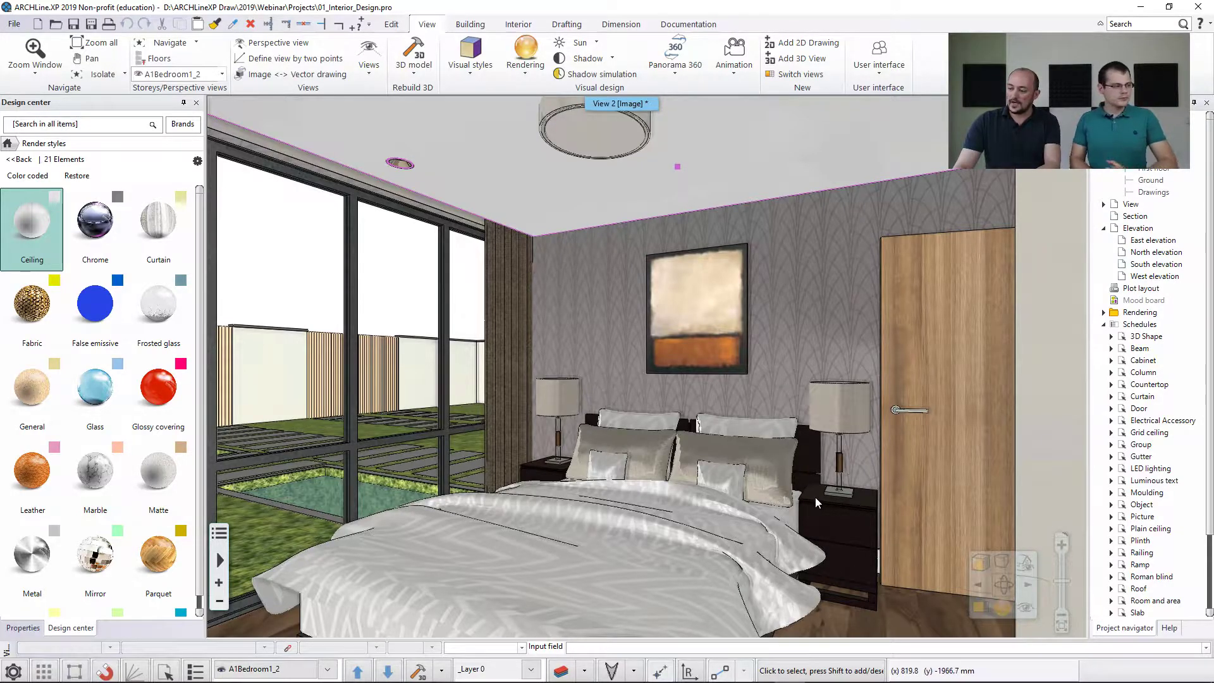
{"action": "middle_click_drag", "start_coordinate": [811, 513], "coordinate": [803, 470]}
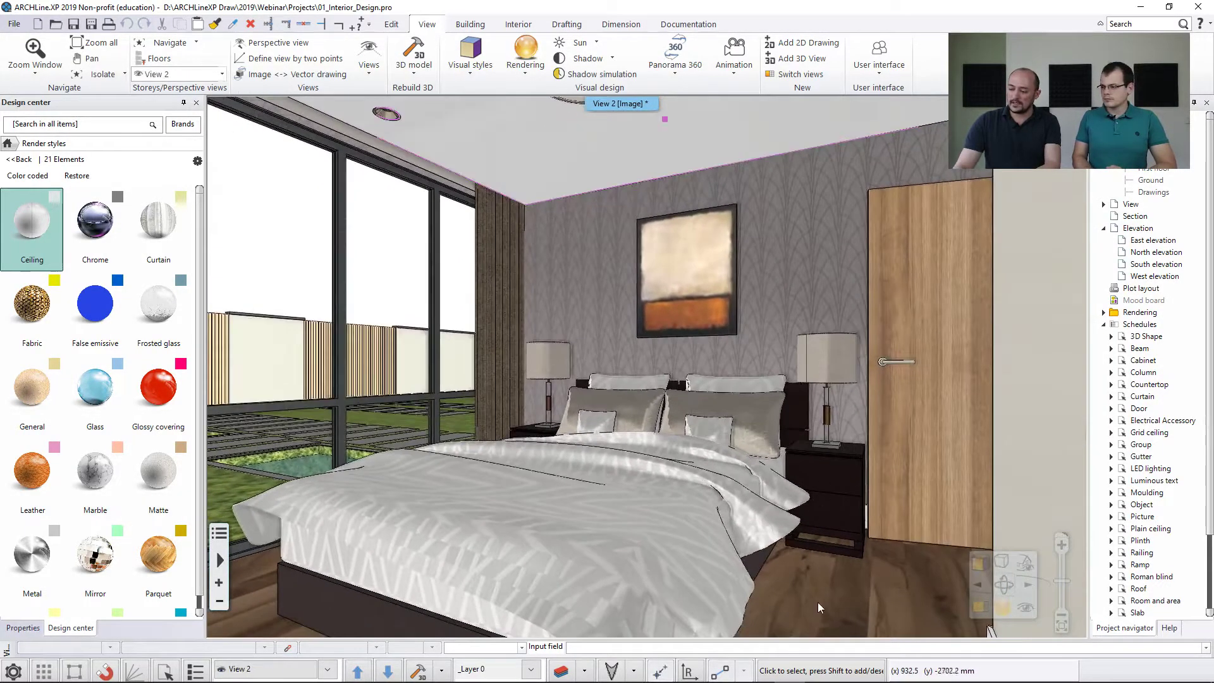
{"action": "scroll", "coordinate": [136, 495], "scroll_direction": "down", "scroll_amount": 2}
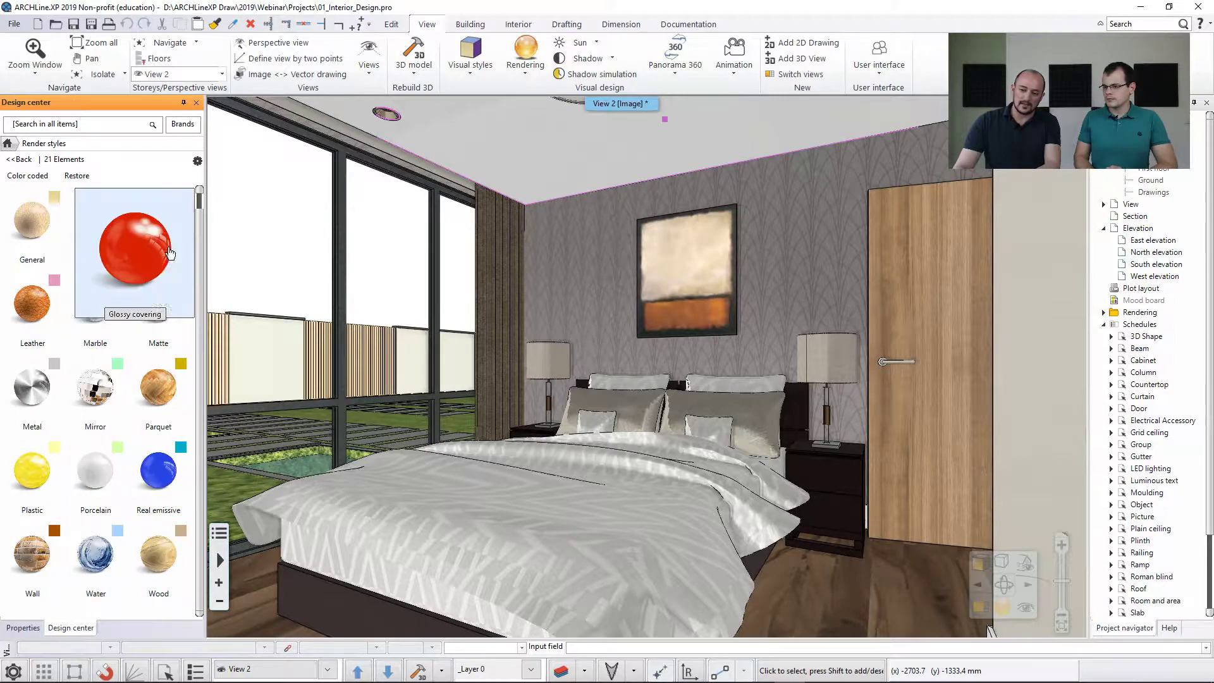
{"action": "mouse_move", "coordinate": [158, 408]}
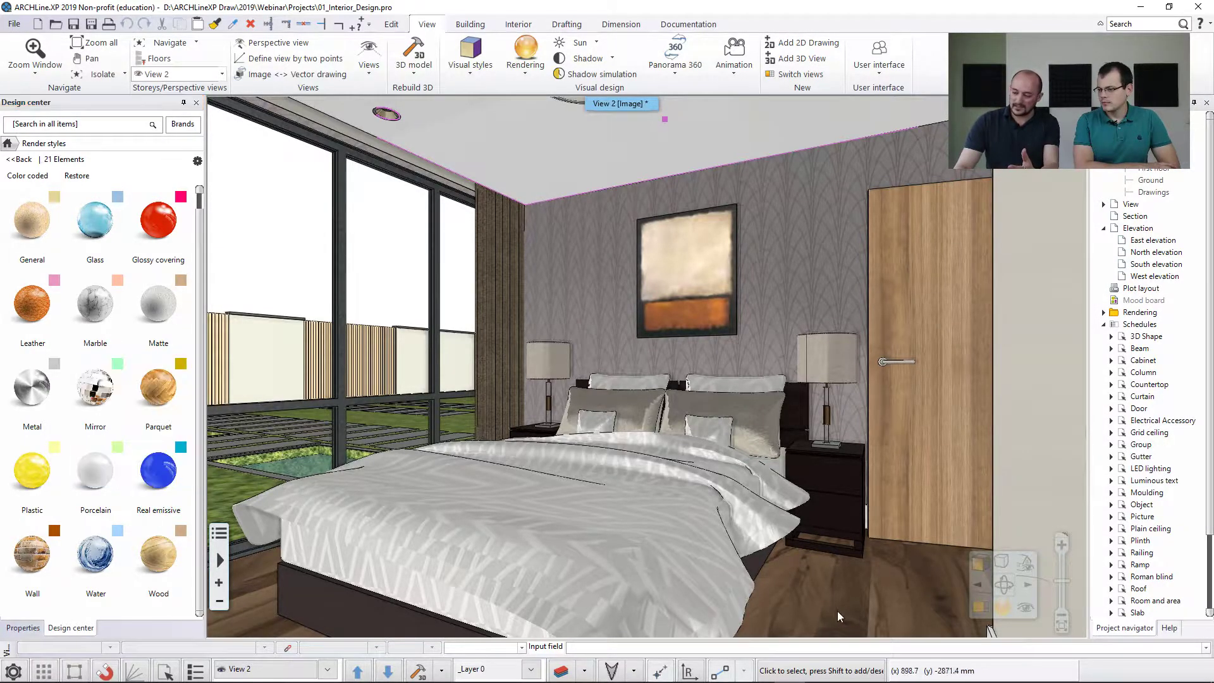
{"action": "left_click_drag", "start_coordinate": [146, 416], "coordinate": [810, 592]}
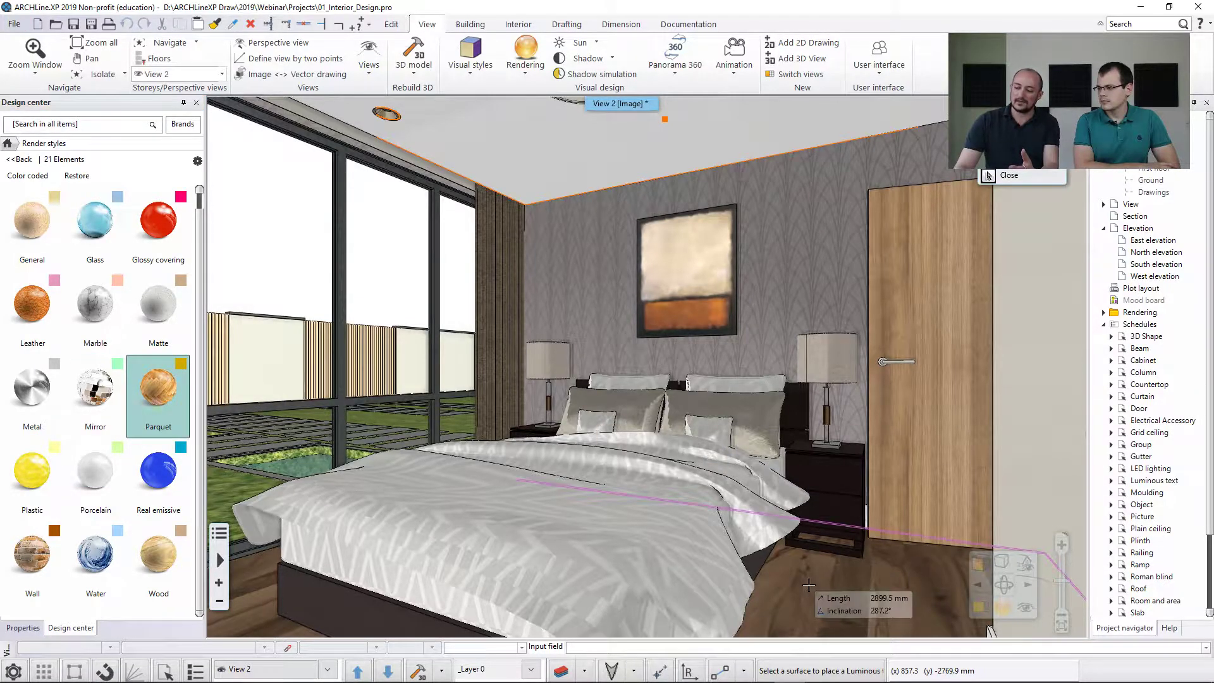
{"action": "left_click", "coordinate": [809, 586]}
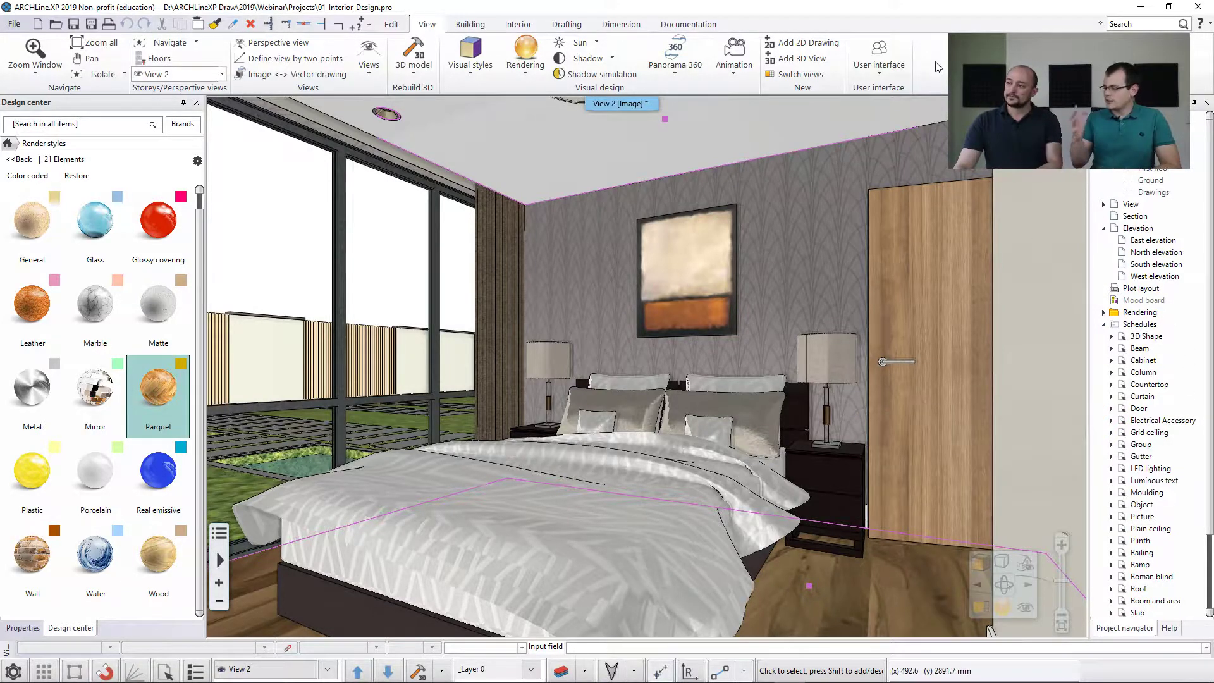
Check the ceiling's material properties and the color-coded display of all render styles, and restore the normal material display.
{"action": "mouse_move", "coordinate": [836, 268]}
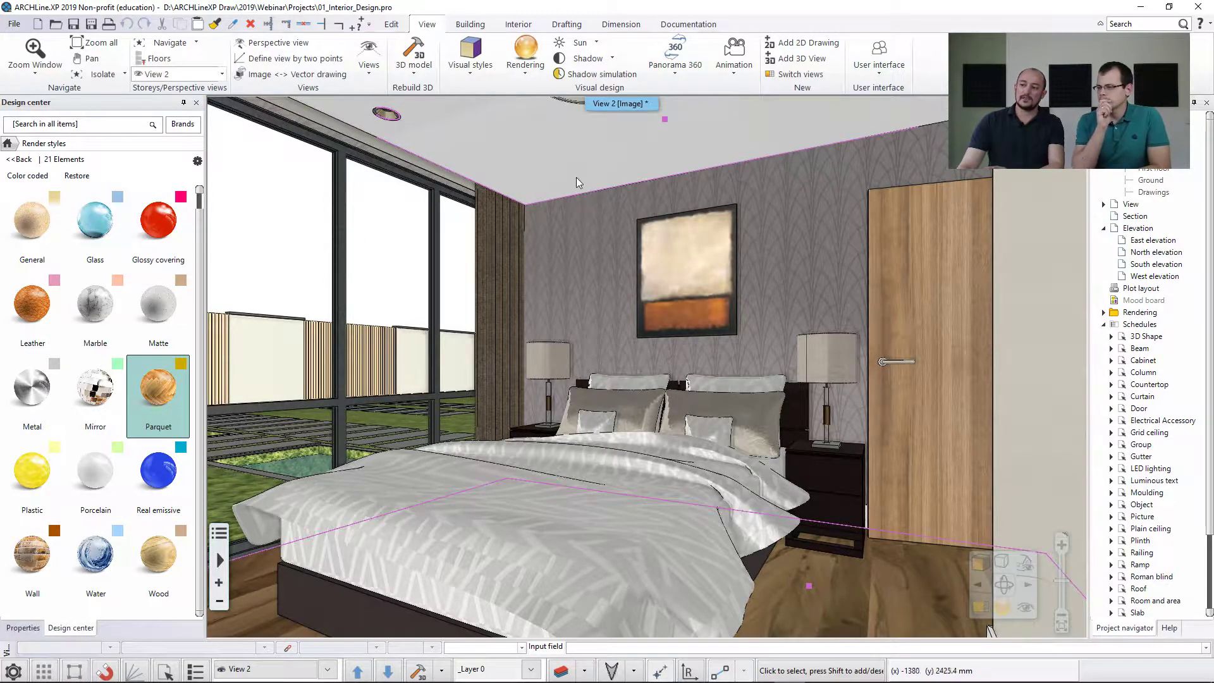
{"action": "mouse_move", "coordinate": [576, 179]}
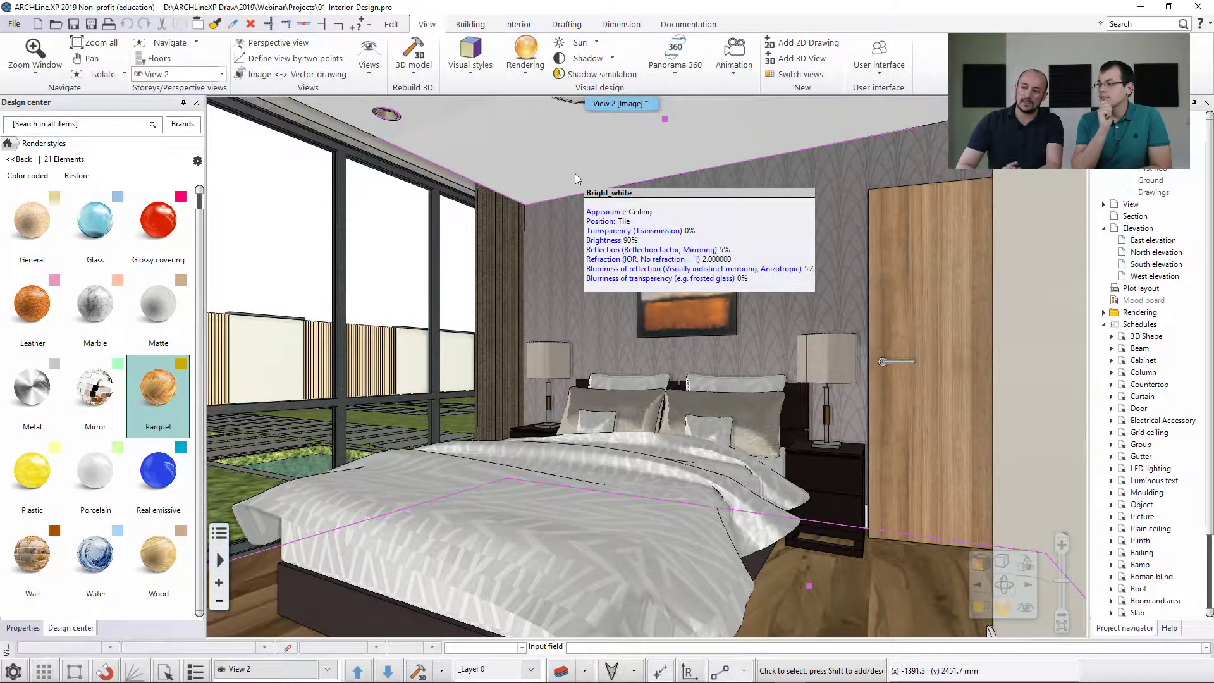
{"action": "mouse_move", "coordinate": [566, 269]}
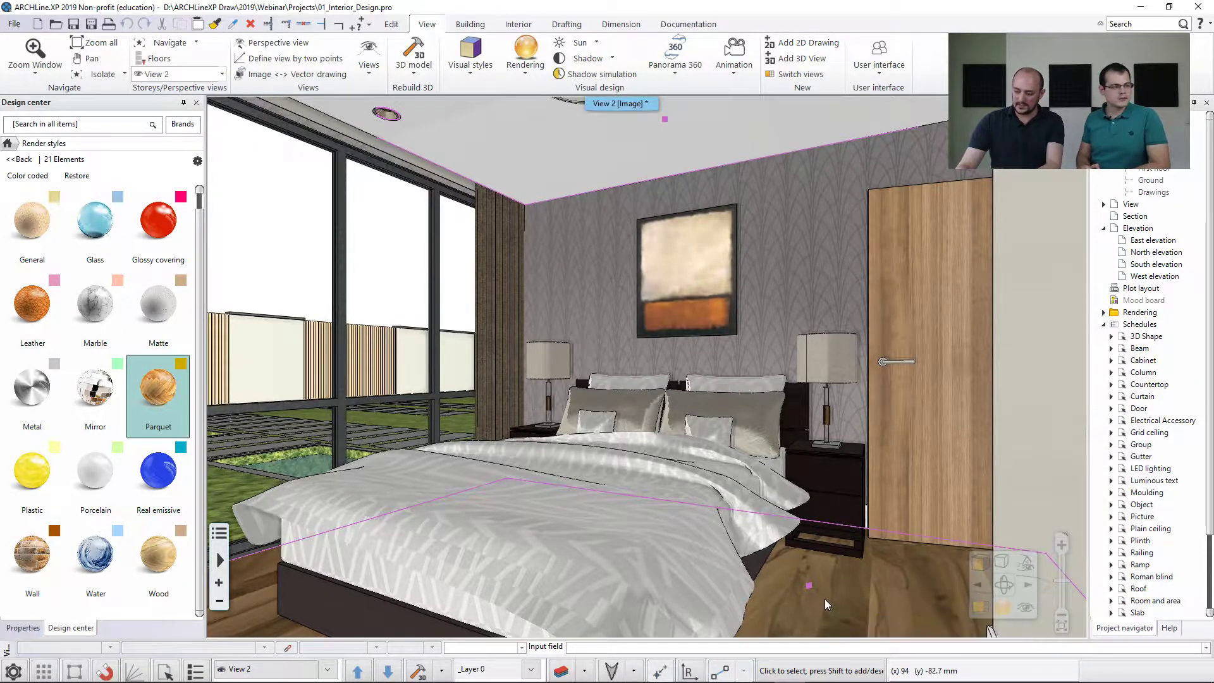
{"action": "mouse_move", "coordinate": [848, 576]}
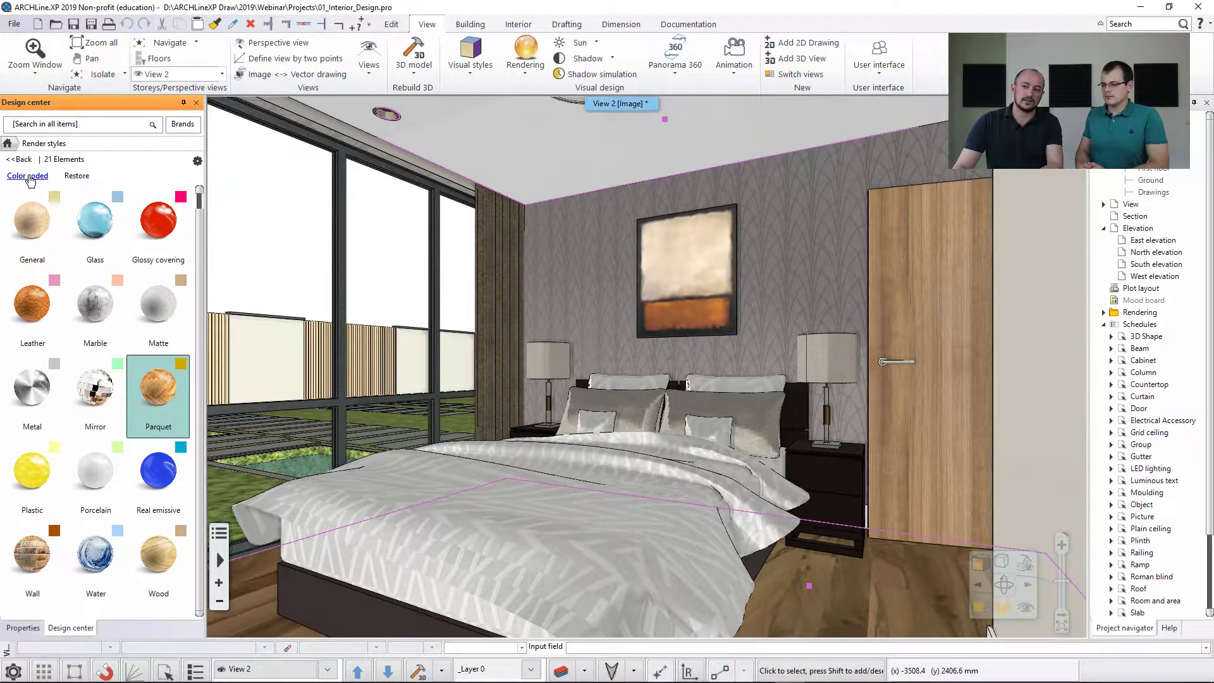
{"action": "left_click", "coordinate": [28, 176]}
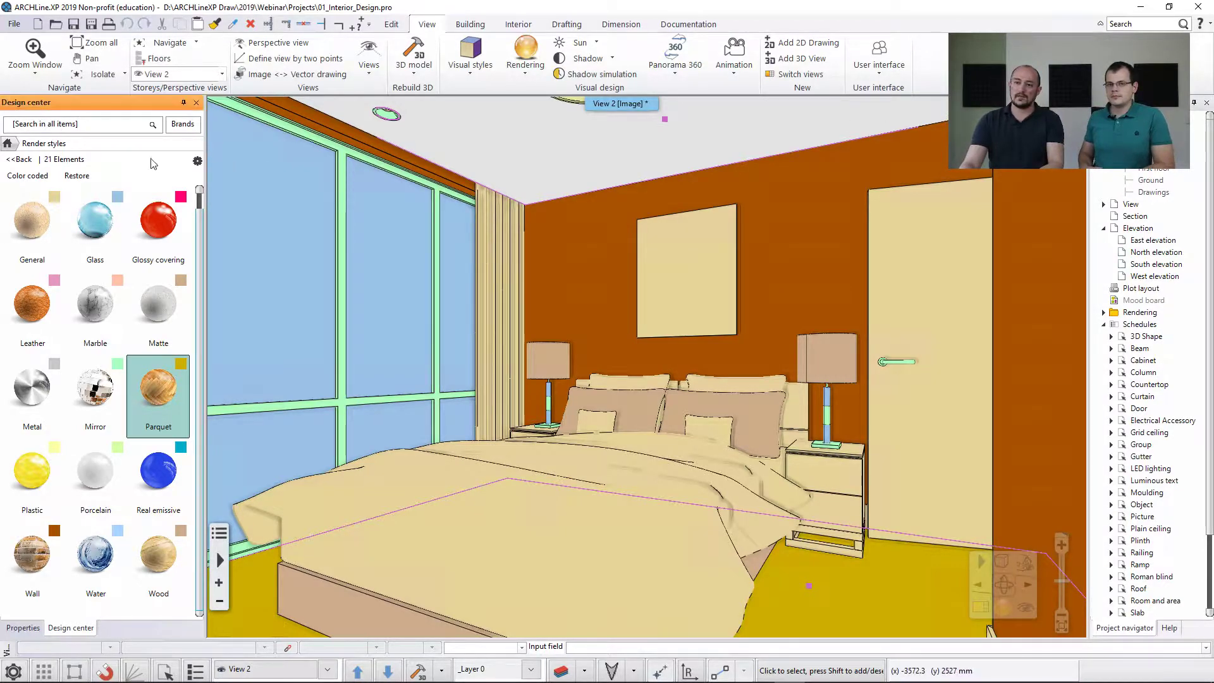
{"action": "left_click", "coordinate": [76, 175]}
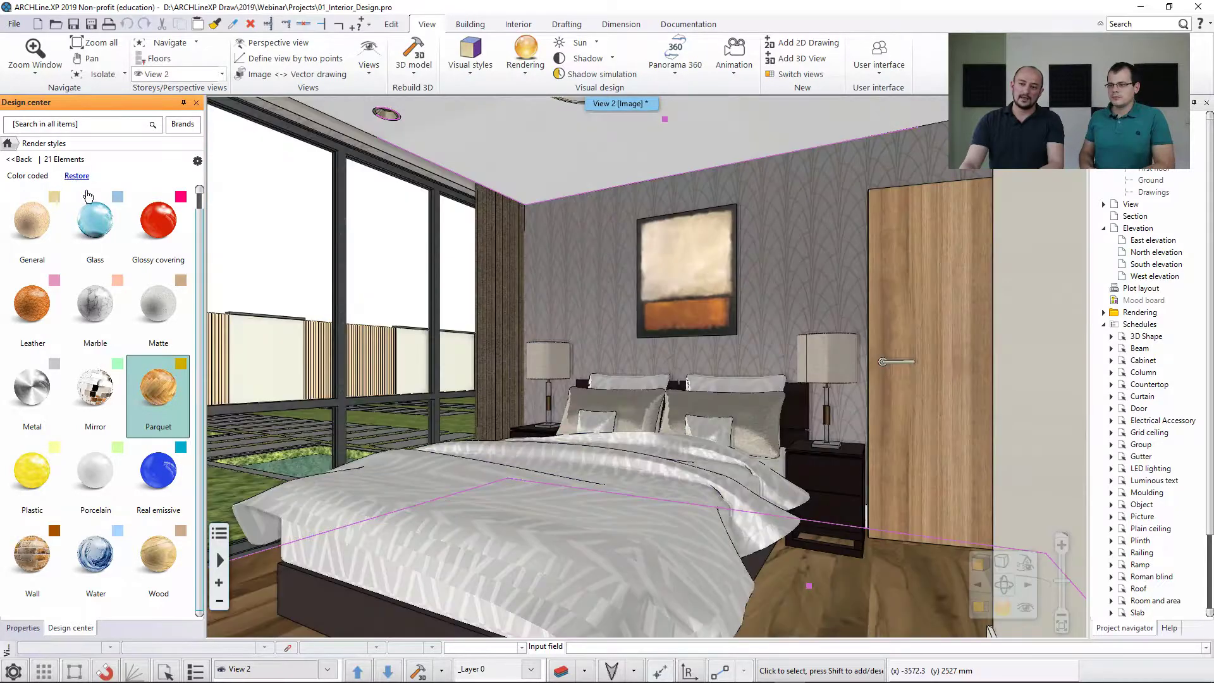
Apply the Water render style to the water surface of the garden pool near the window wall.
{"action": "middle_click_drag", "start_coordinate": [352, 345], "coordinate": [747, 463]}
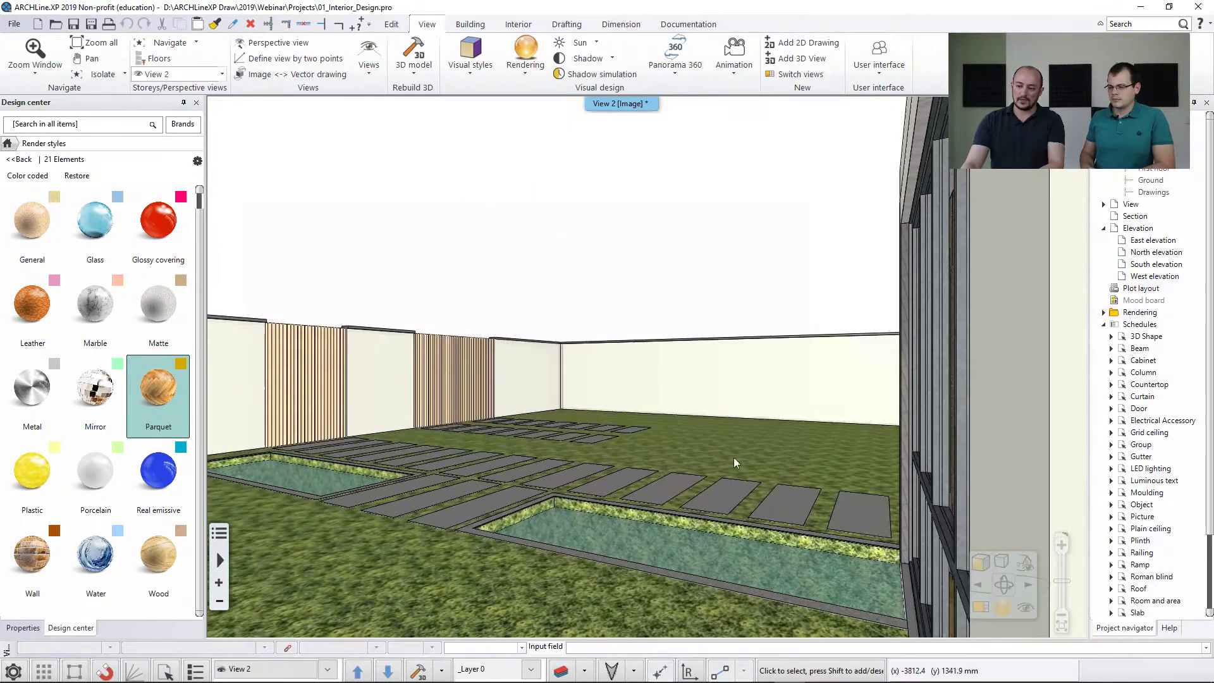
{"action": "scroll", "coordinate": [650, 466], "scroll_direction": "up", "scroll_amount": 1}
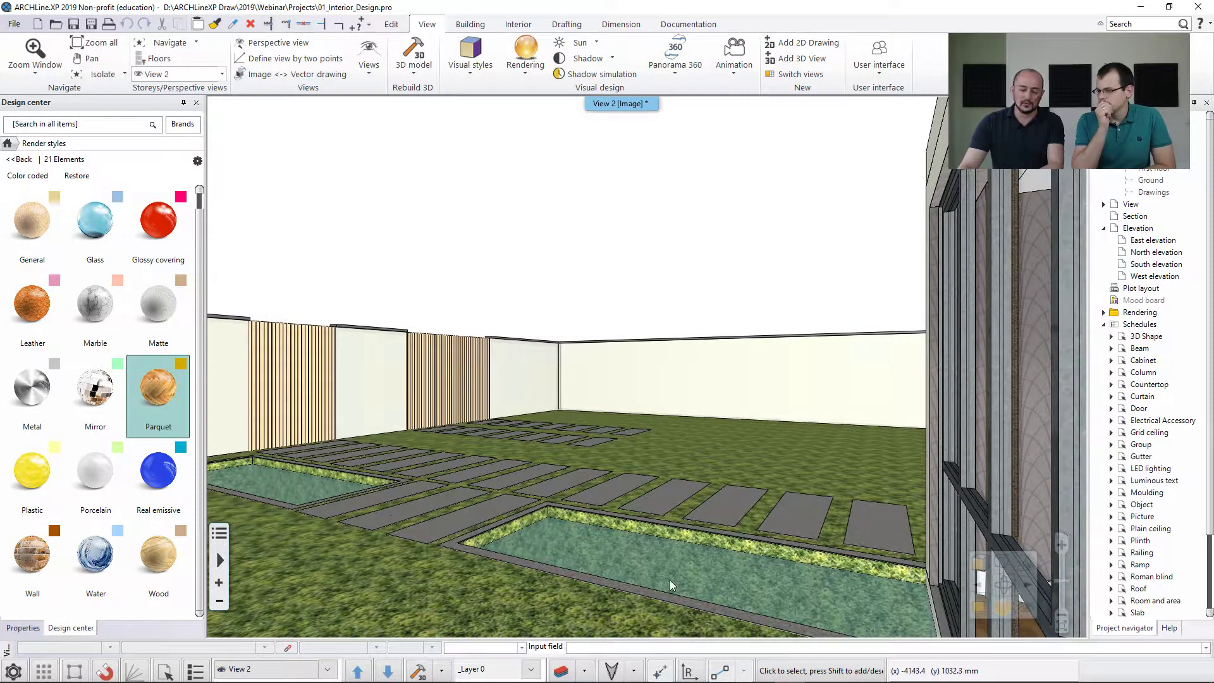
{"action": "mouse_move", "coordinate": [619, 567]}
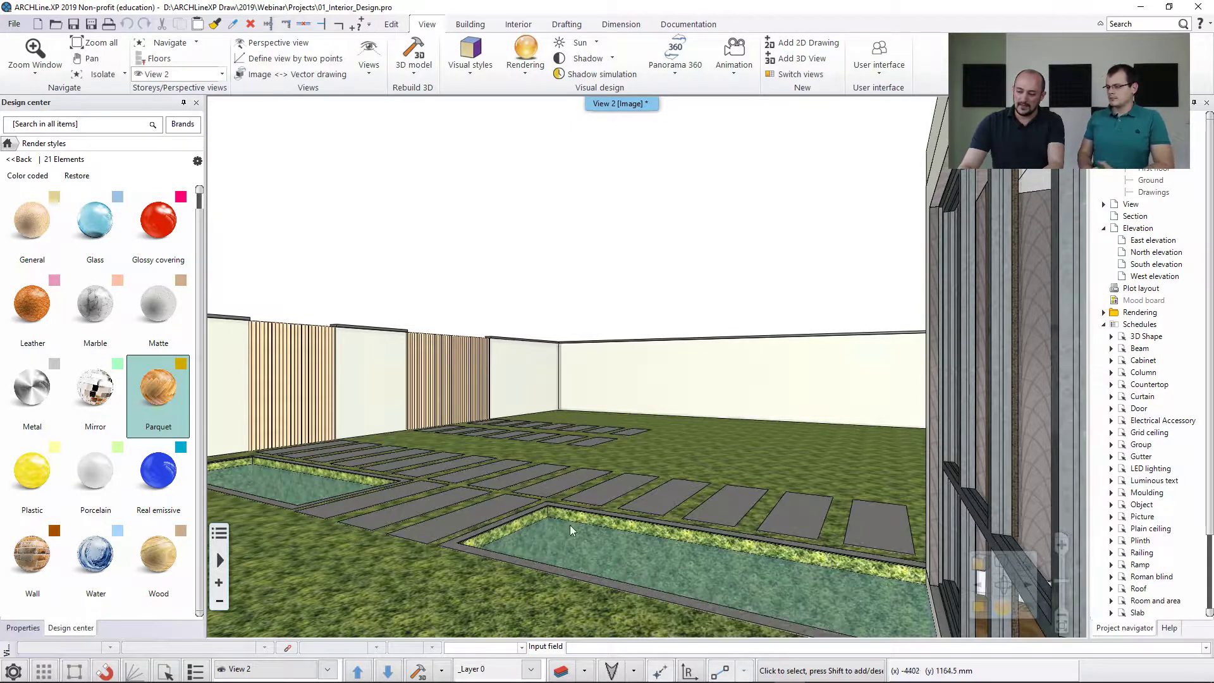
{"action": "mouse_move", "coordinate": [546, 537]}
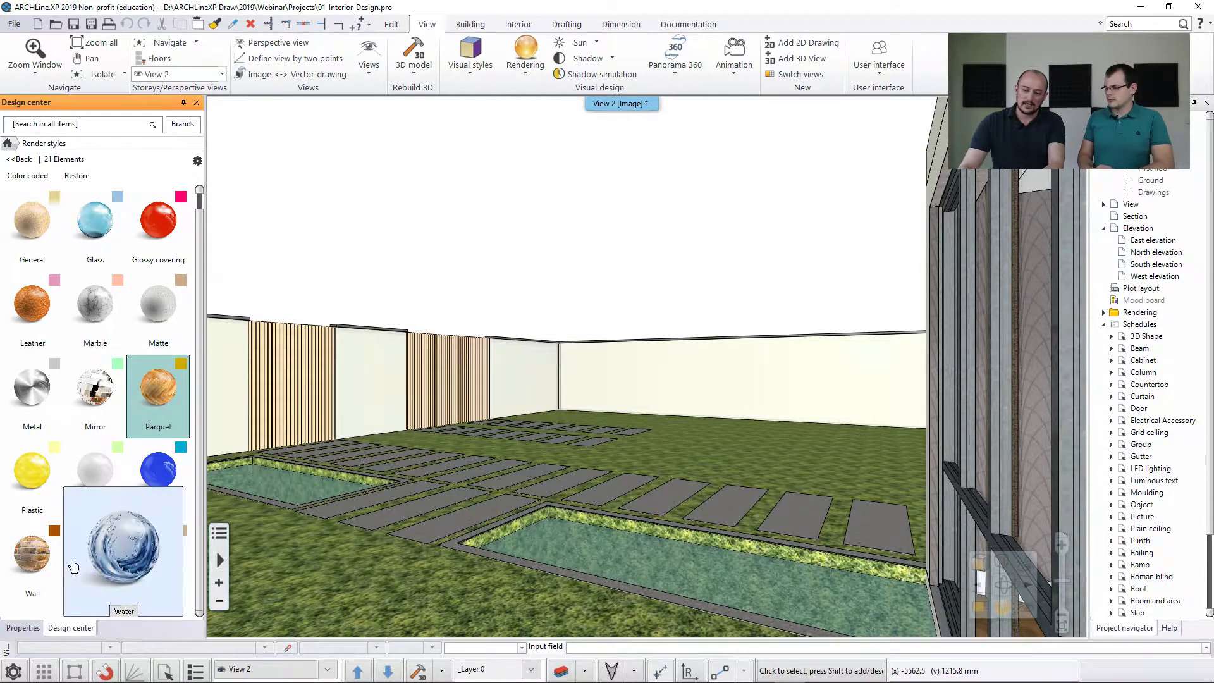
{"action": "left_click_drag", "start_coordinate": [95, 557], "coordinate": [617, 557]}
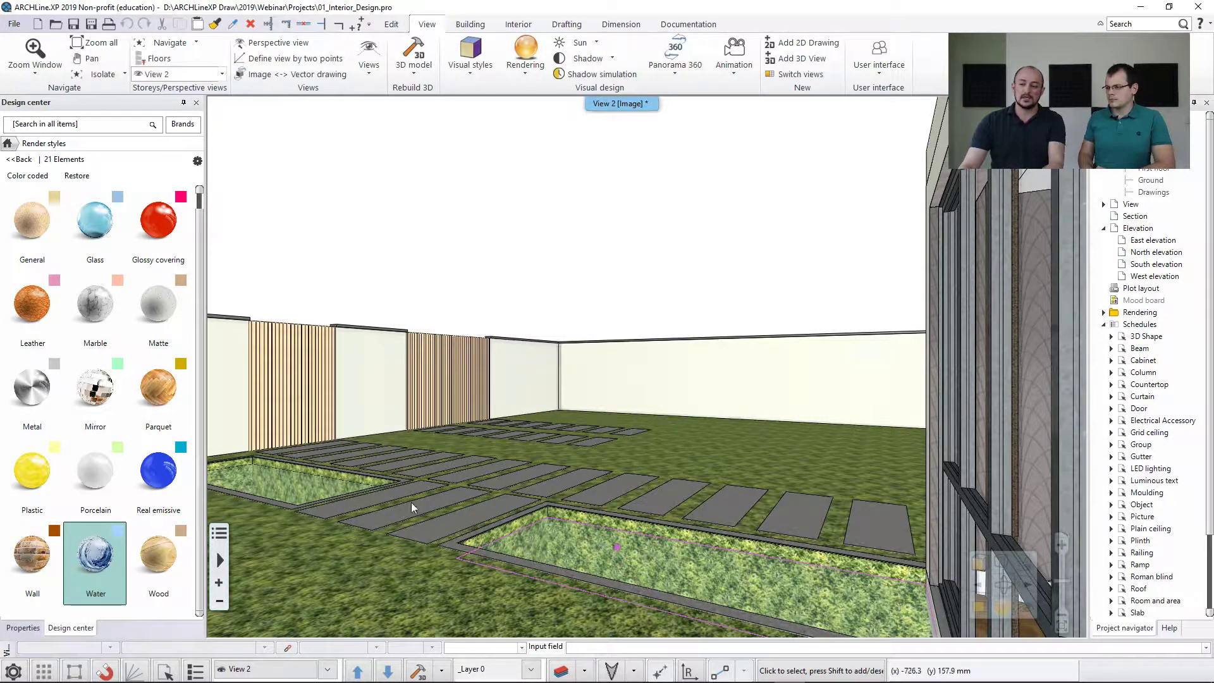
Return to the saved bedroom perspective A1Bedroom1_2 and leave the render styles catalog.
{"action": "middle_click_drag", "start_coordinate": [749, 440], "coordinate": [614, 434]}
{"action": "key", "text": "Page_Down"}
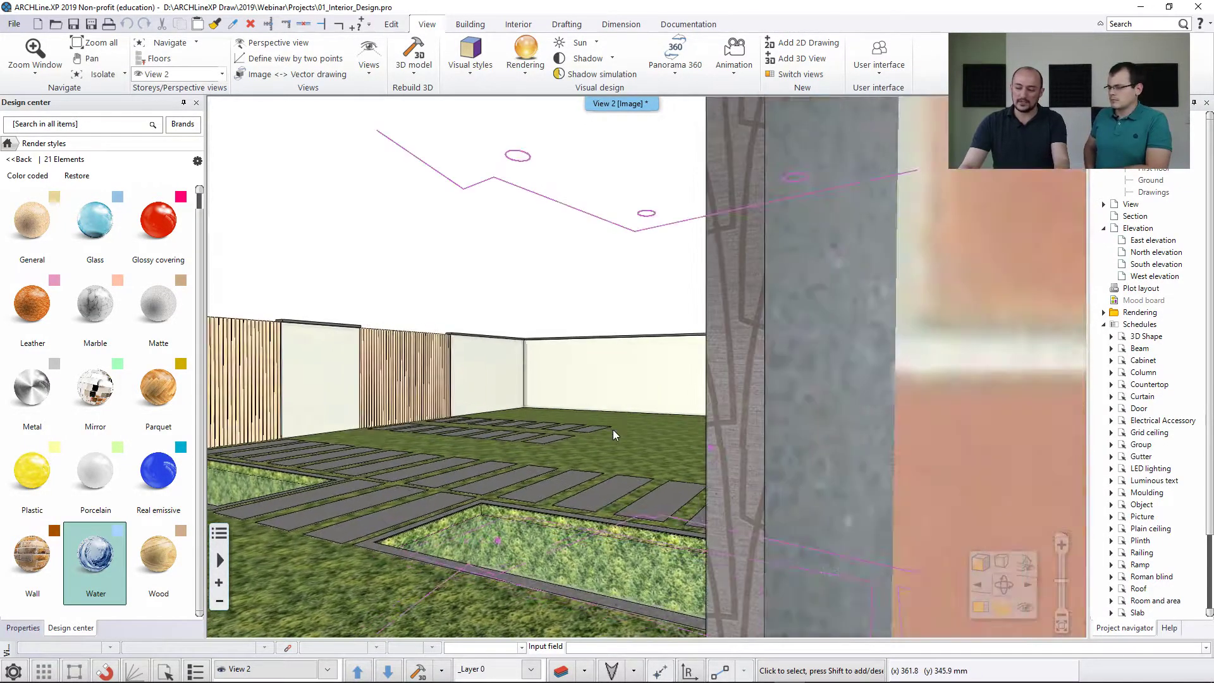
{"action": "key", "text": "Page_Down"}
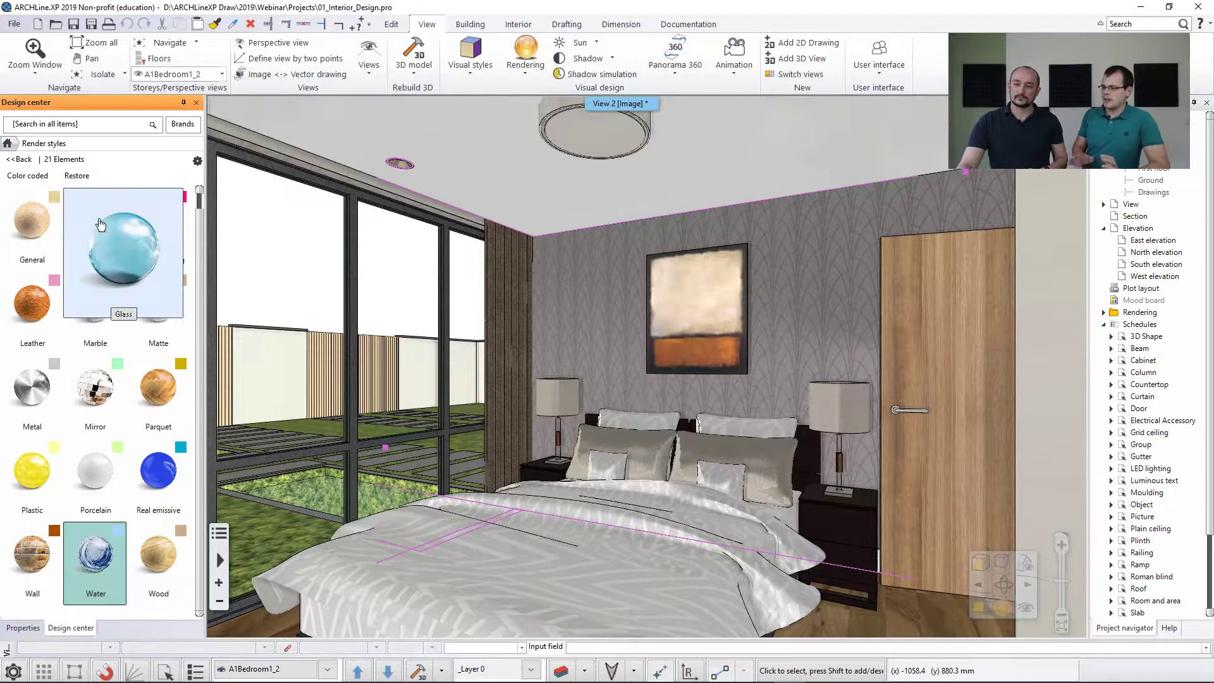
{"action": "left_click", "coordinate": [19, 159]}
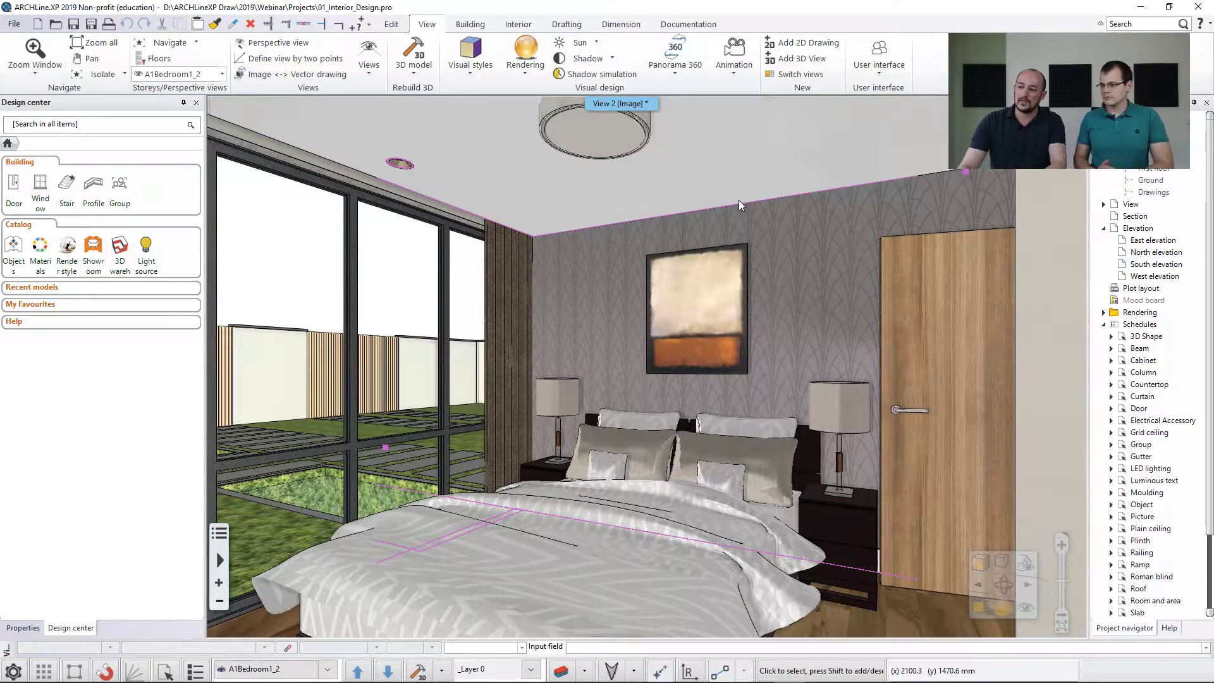
Check the list of saved perspectives and look through the saved bedroom views, ending at A1Bedroom1_2.
{"action": "left_click", "coordinate": [269, 668]}
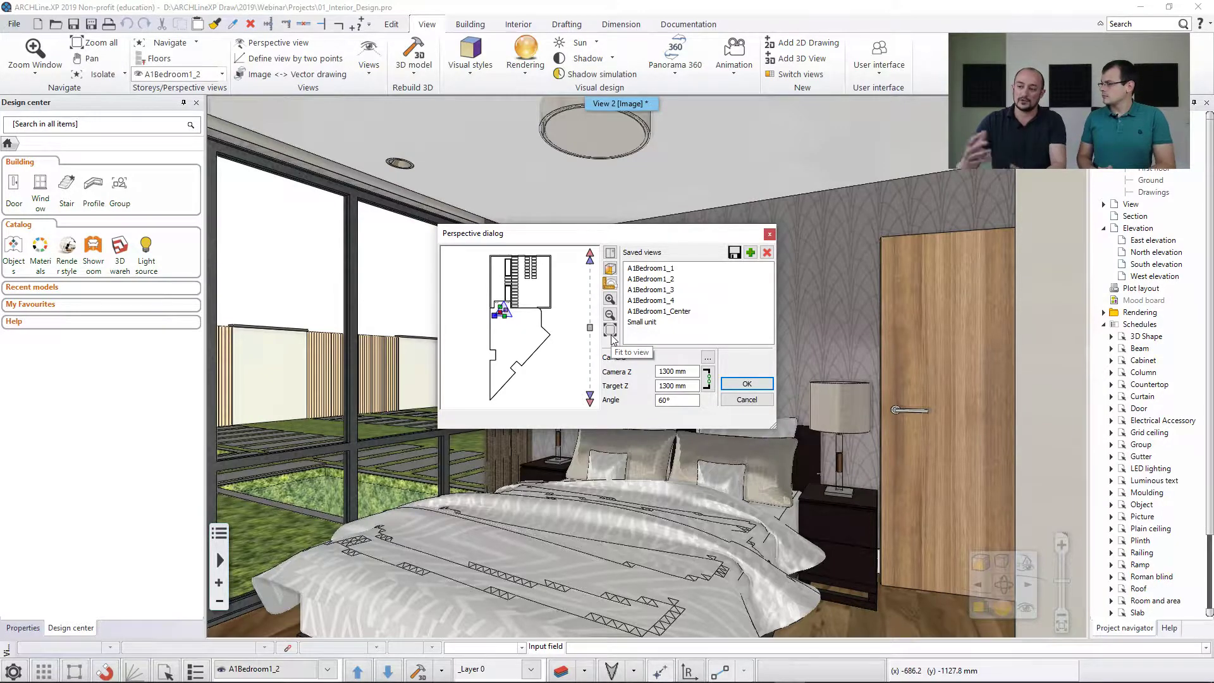
{"action": "left_click", "coordinate": [746, 400]}
{"action": "left_click", "coordinate": [359, 671]}
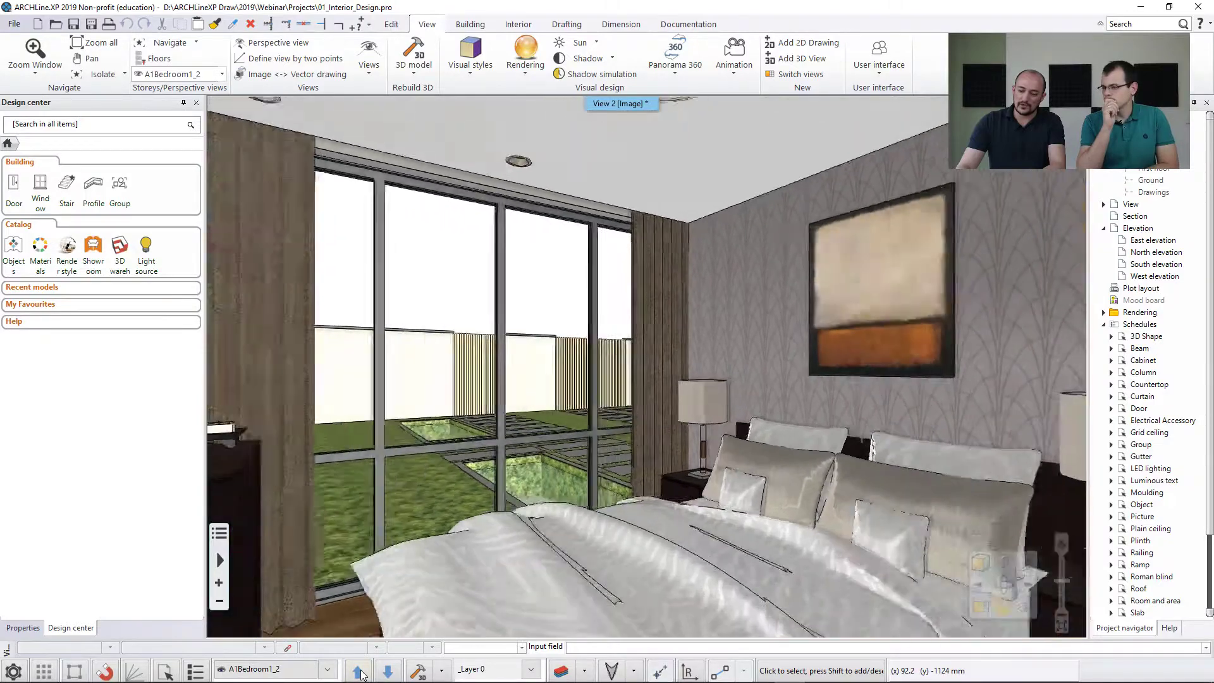
{"action": "left_click", "coordinate": [358, 672]}
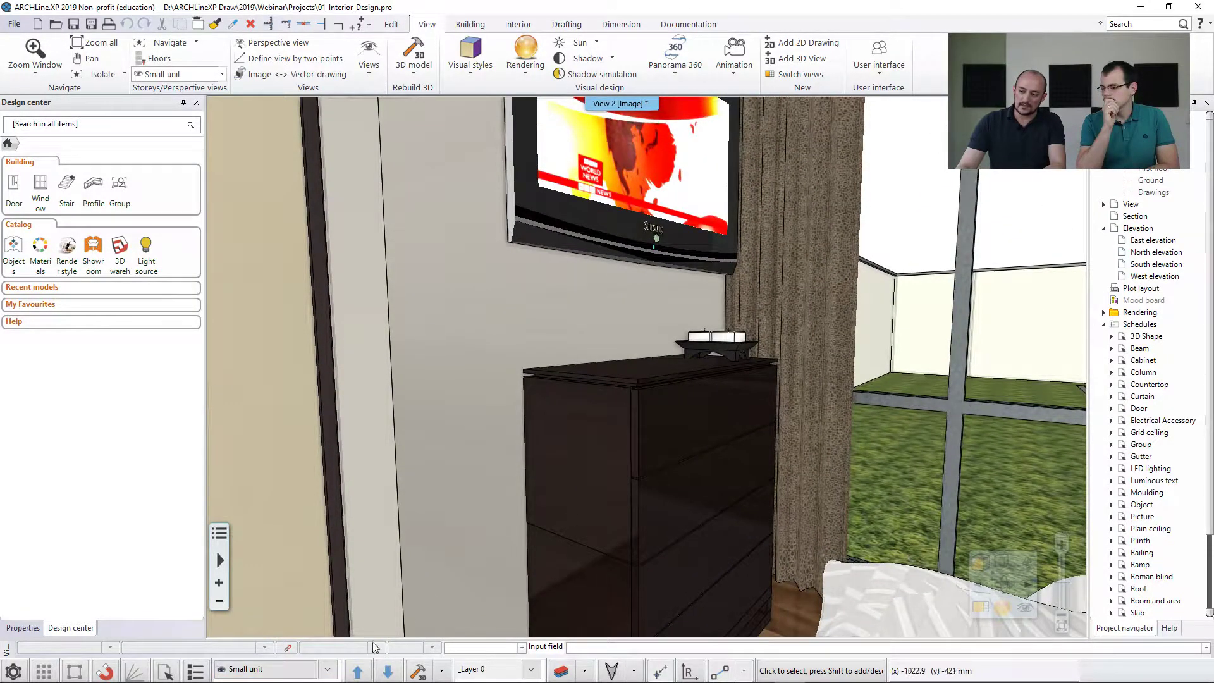
{"action": "left_click", "coordinate": [358, 671]}
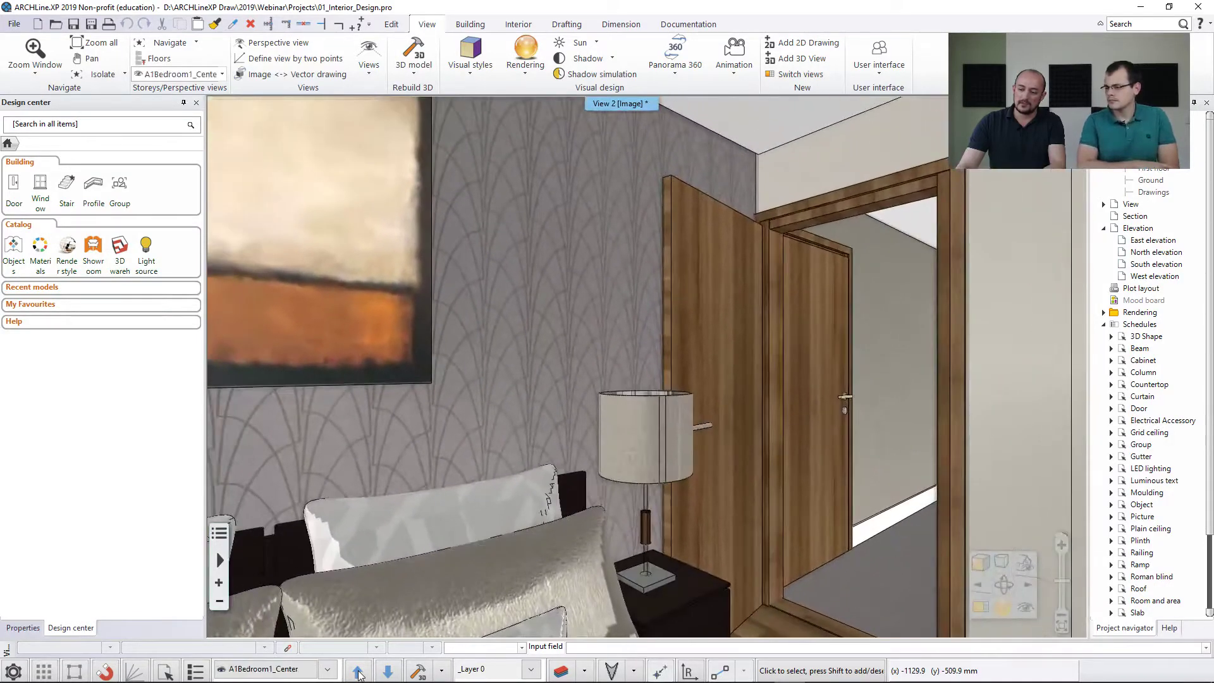
{"action": "left_click", "coordinate": [359, 672]}
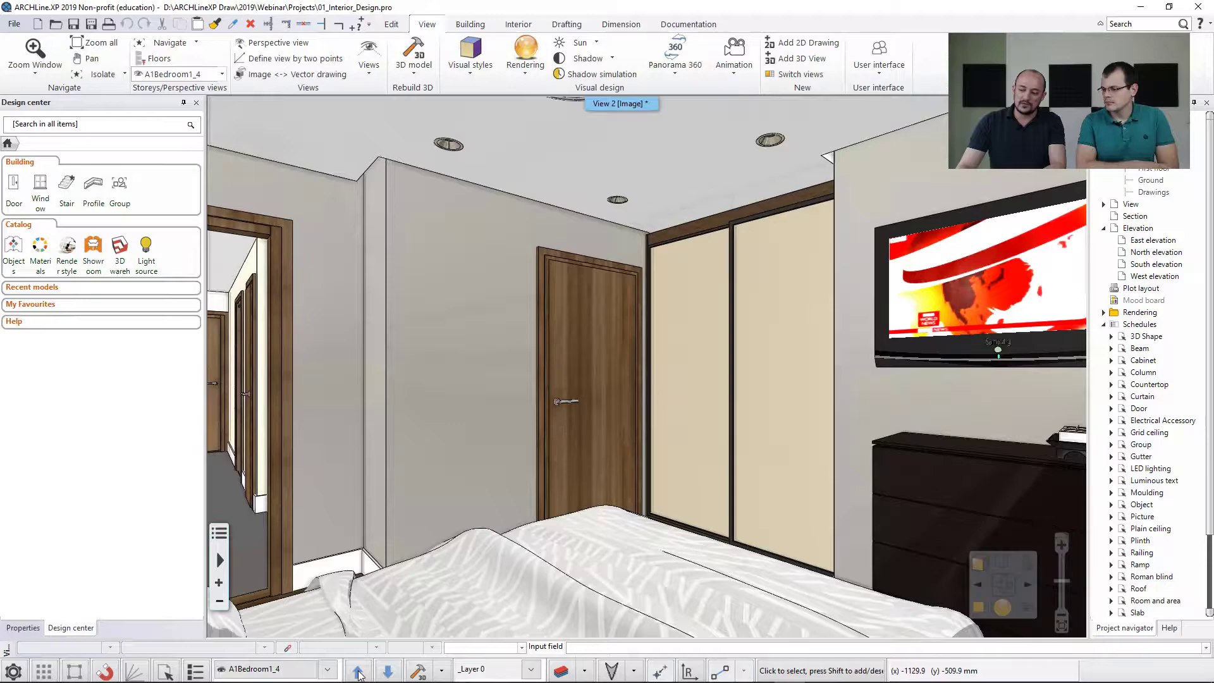
{"action": "left_click", "coordinate": [358, 672]}
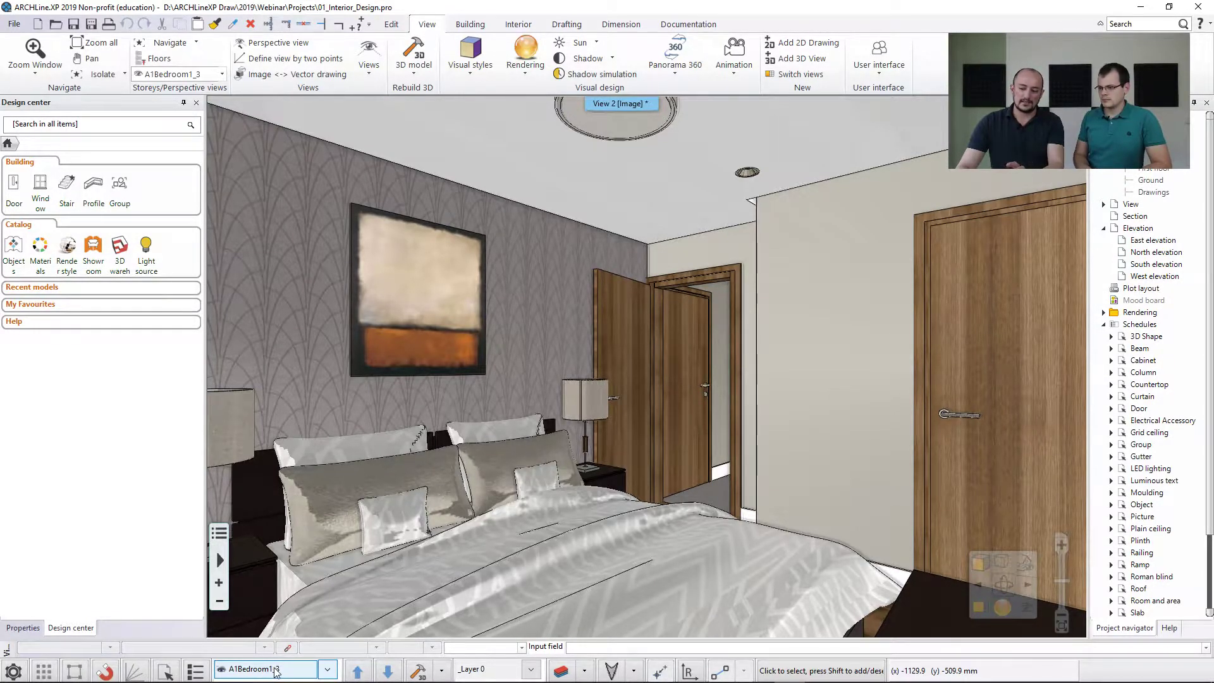
{"action": "left_click", "coordinate": [356, 672]}
{"action": "left_click", "coordinate": [355, 672]}
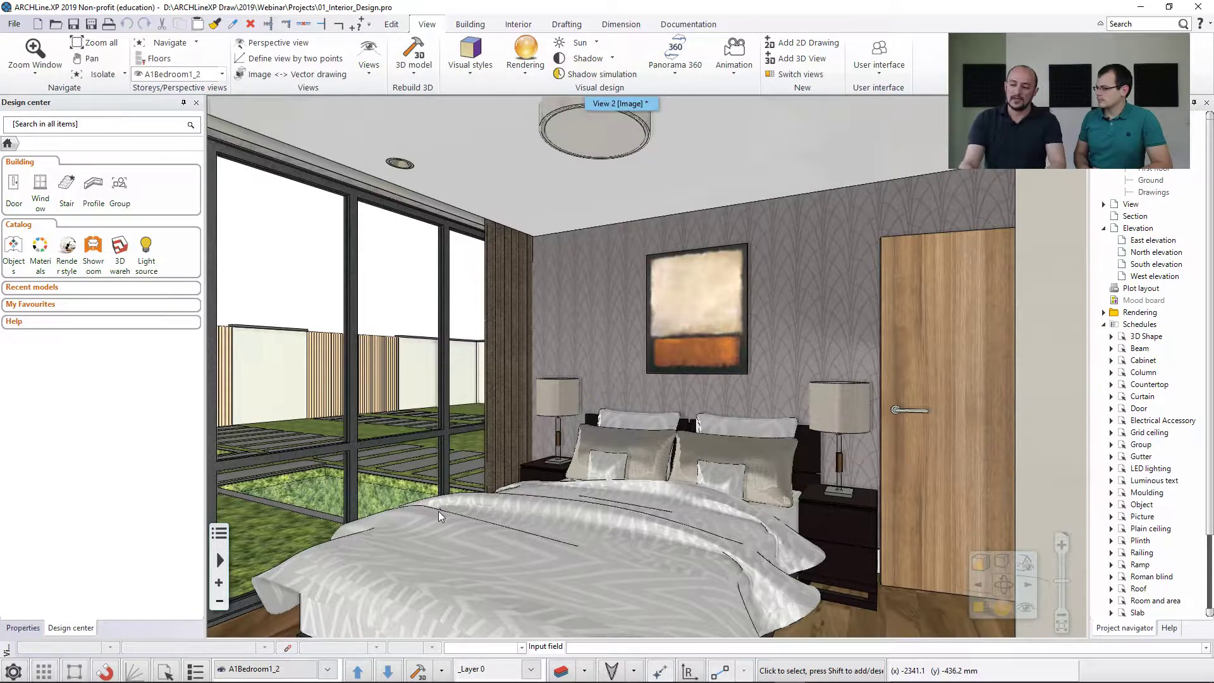
Inspect the light source settings of both table lamps, the round ceiling light and the recessed spotlight, and clear the selection.
{"action": "left_click", "coordinate": [554, 404]}
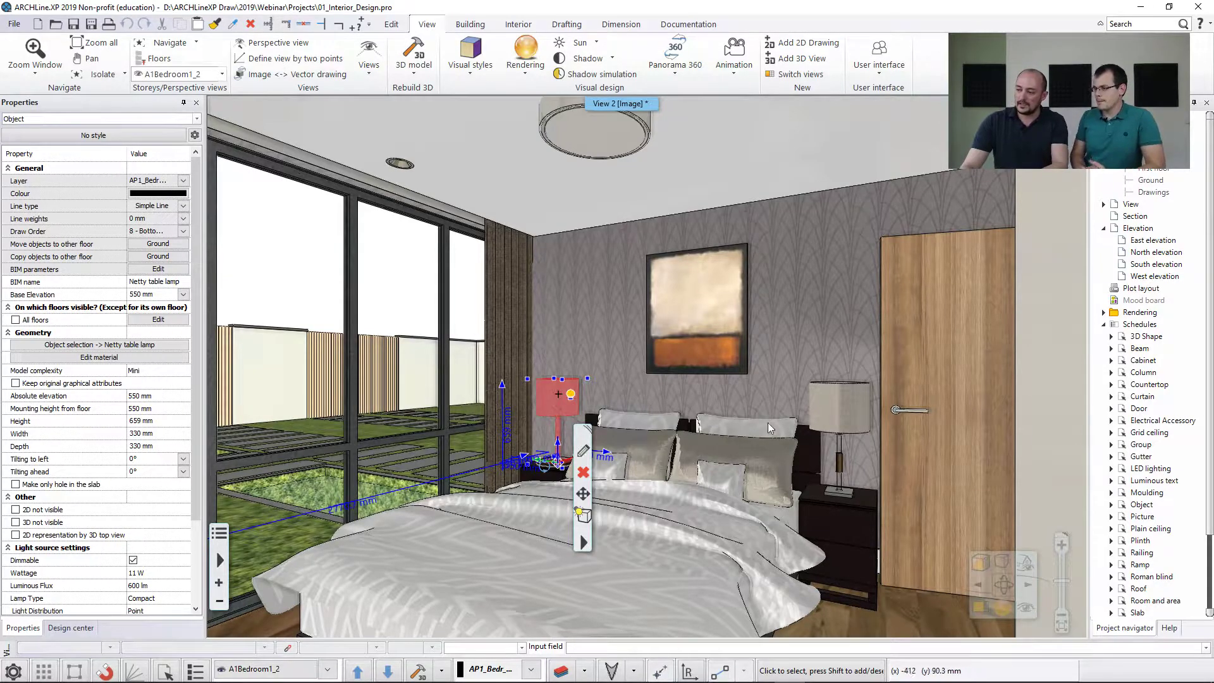
{"action": "left_click", "coordinate": [832, 411]}
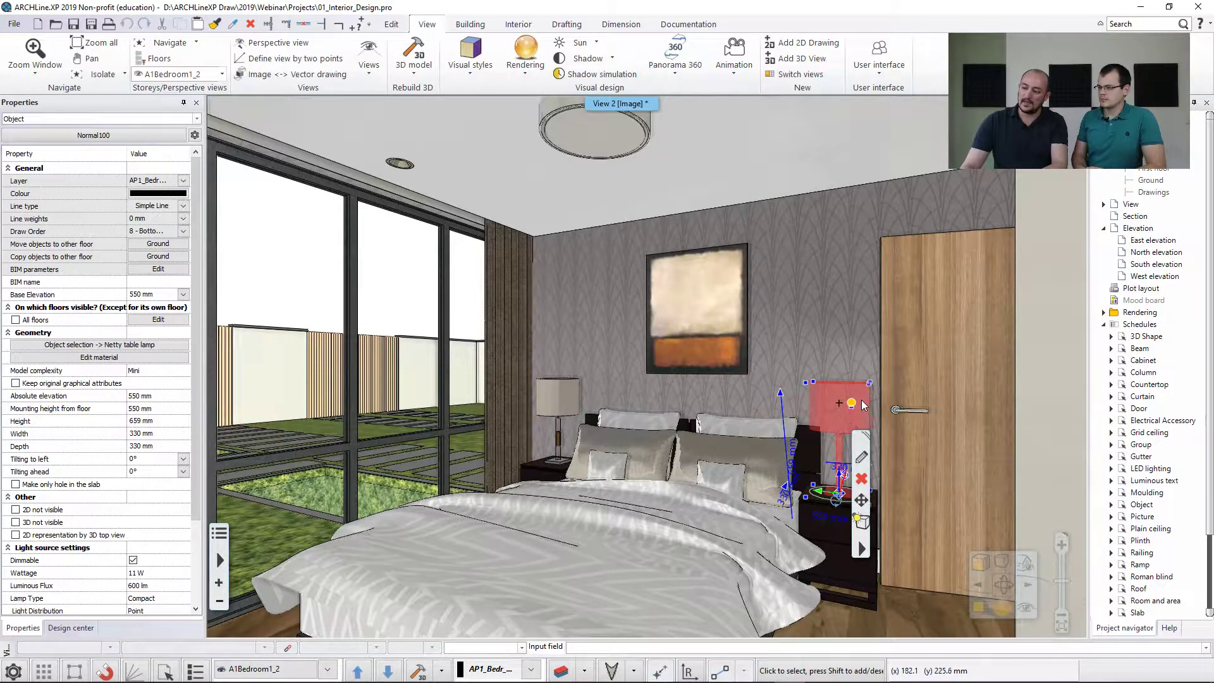
{"action": "left_click", "coordinate": [565, 124]}
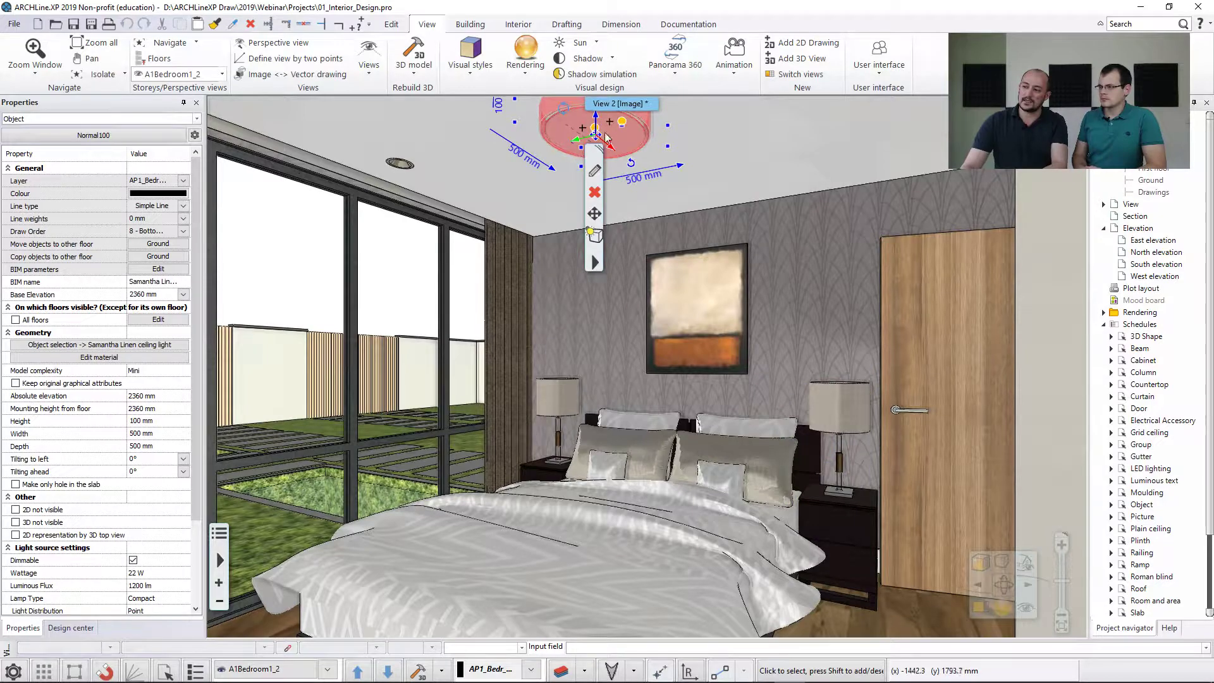
{"action": "left_click", "coordinate": [404, 168]}
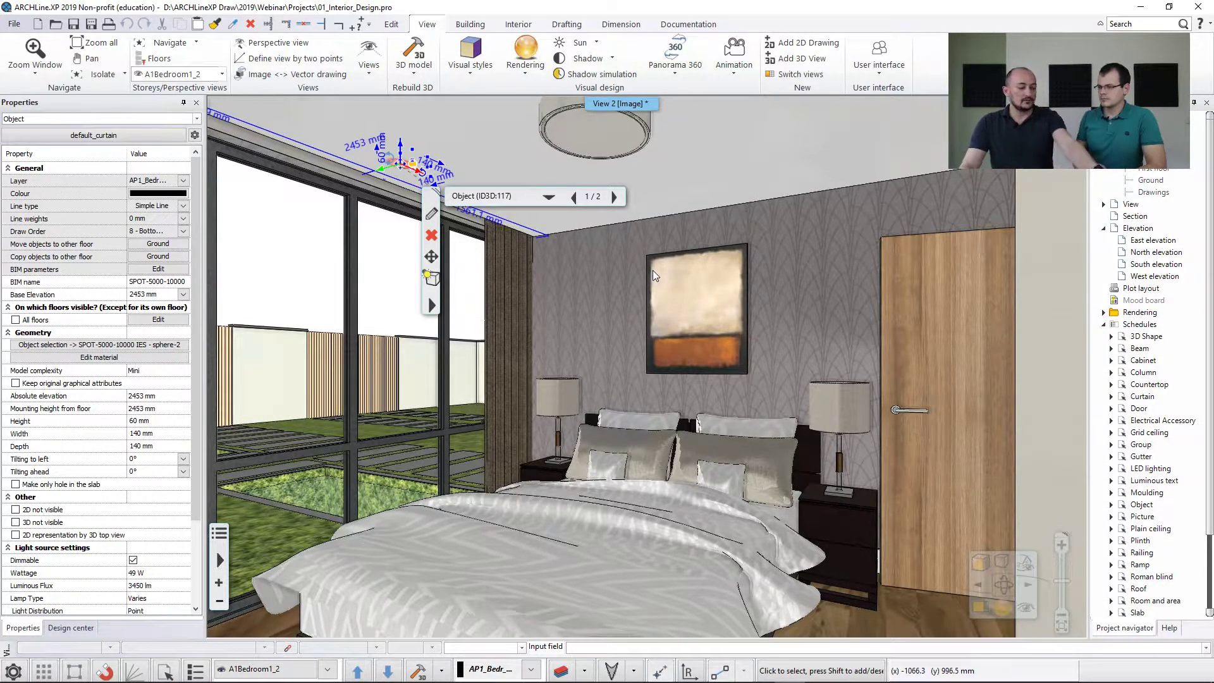
{"action": "key", "text": "Escape"}
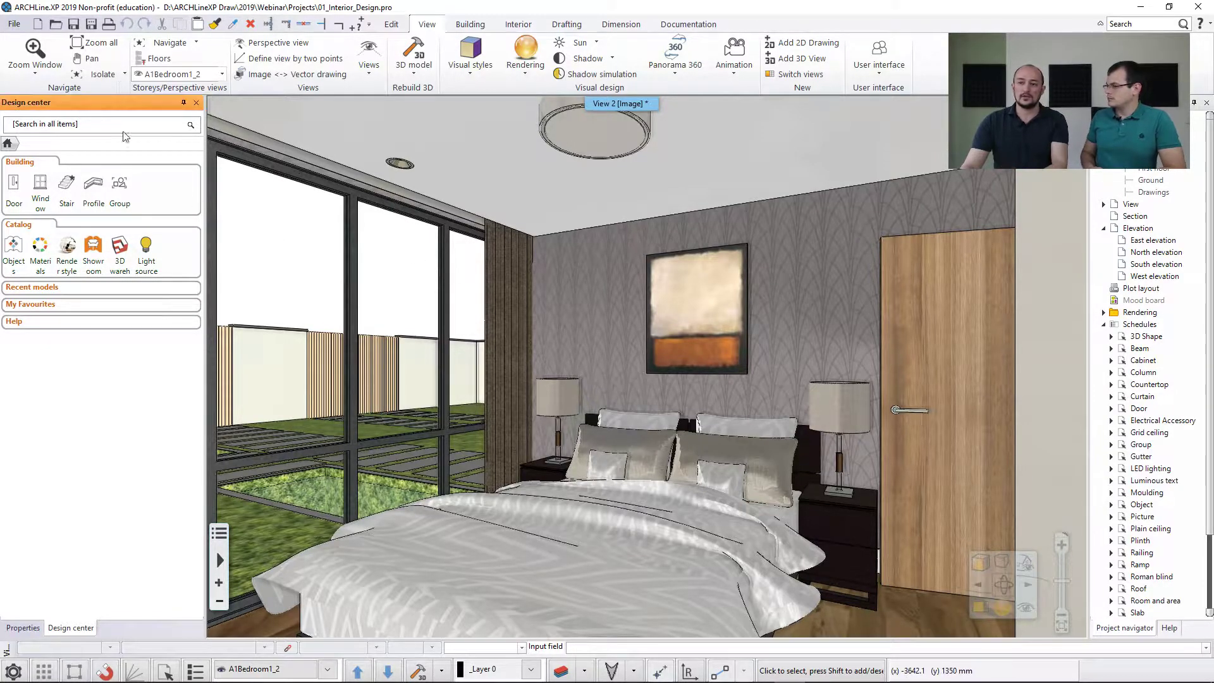
Review the project location in the project parameters and close the project properties.
{"action": "left_click", "coordinate": [14, 23]}
{"action": "mouse_move", "coordinate": [58, 151]}
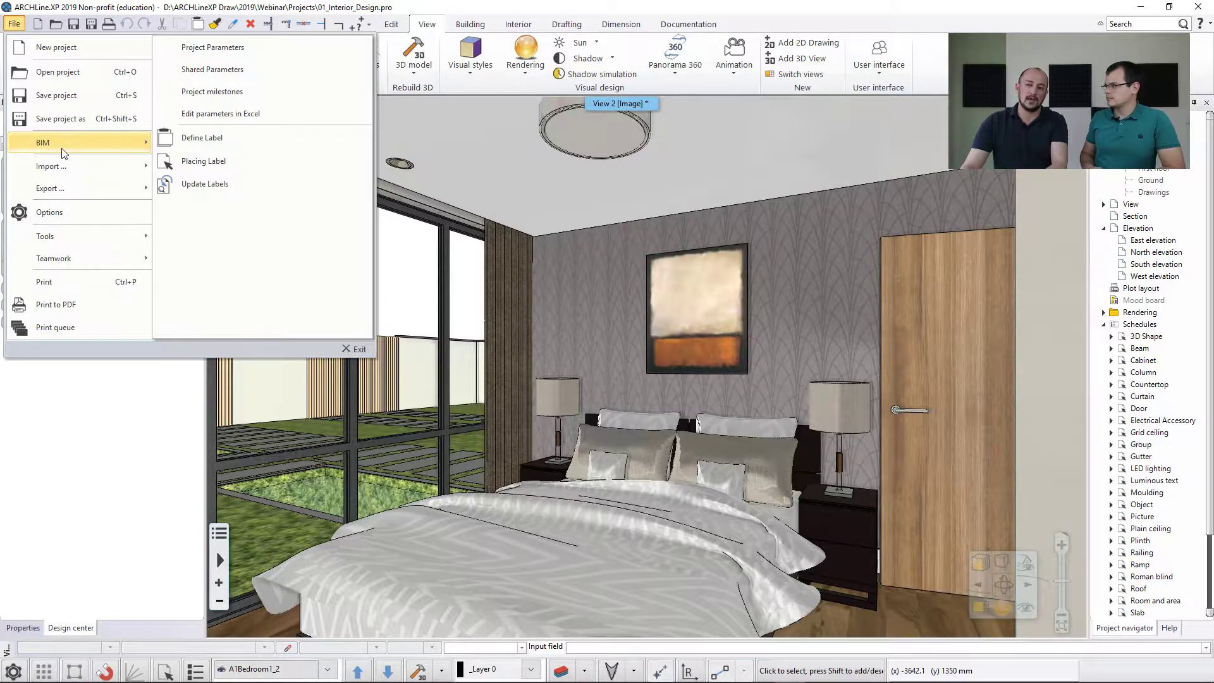
{"action": "left_click", "coordinate": [218, 45]}
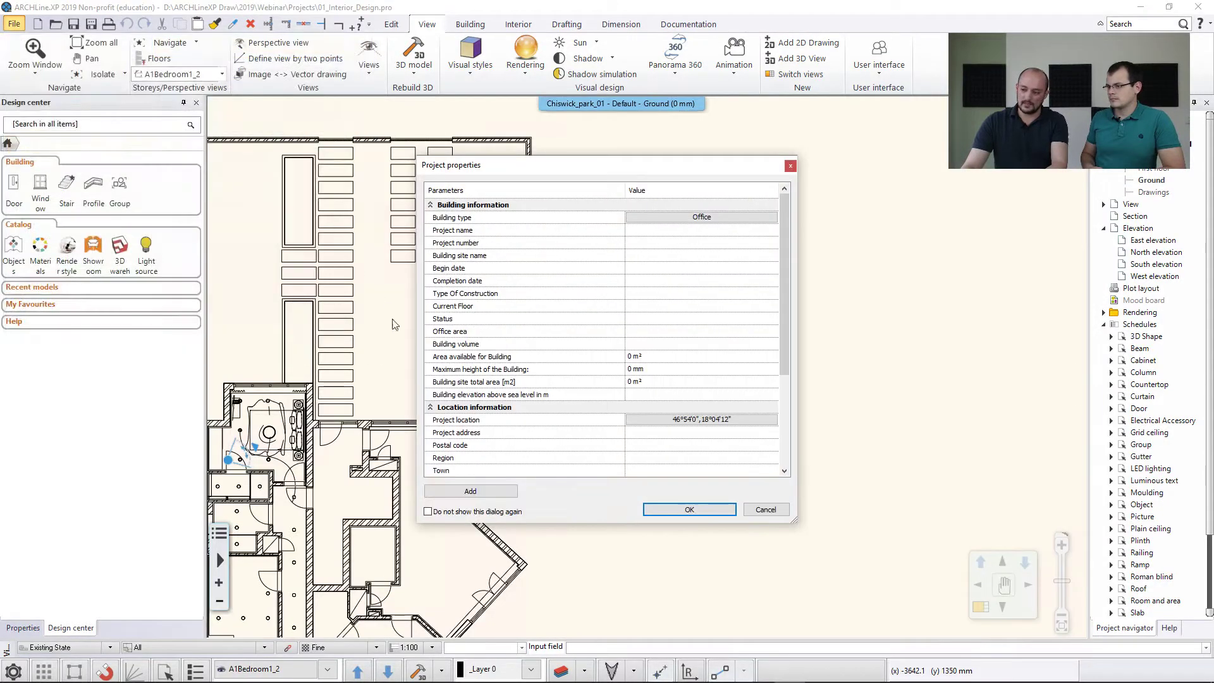
{"action": "left_click", "coordinate": [676, 421]}
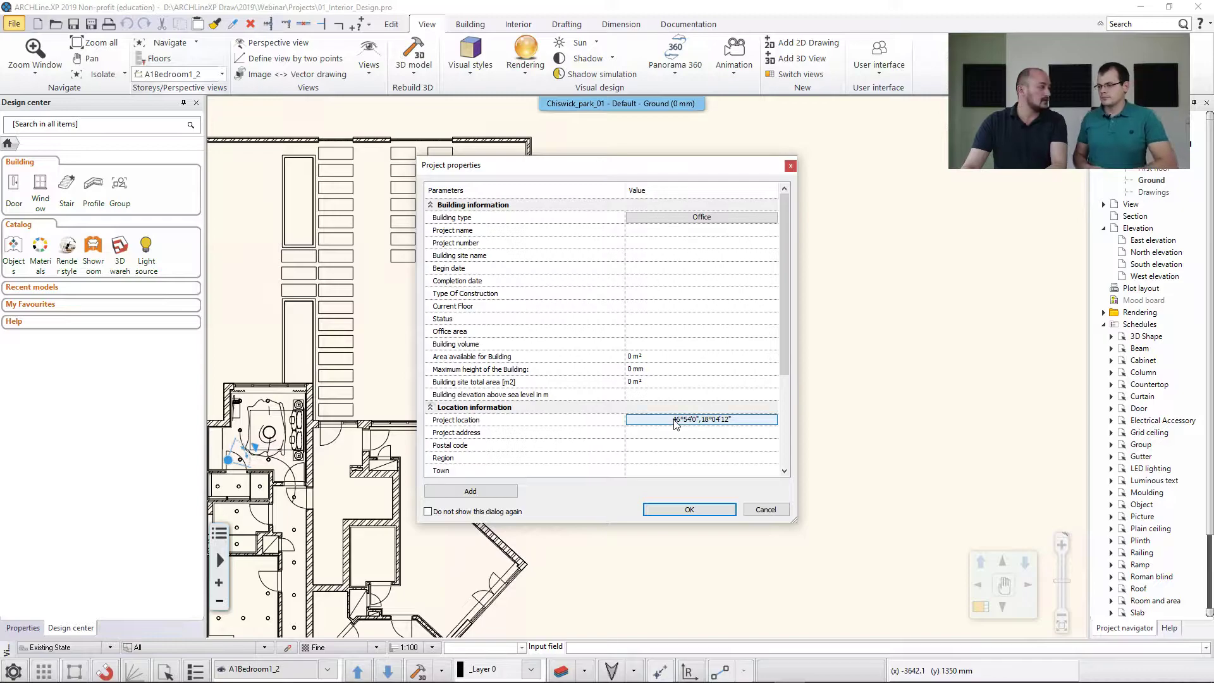
{"action": "left_click", "coordinate": [720, 509]}
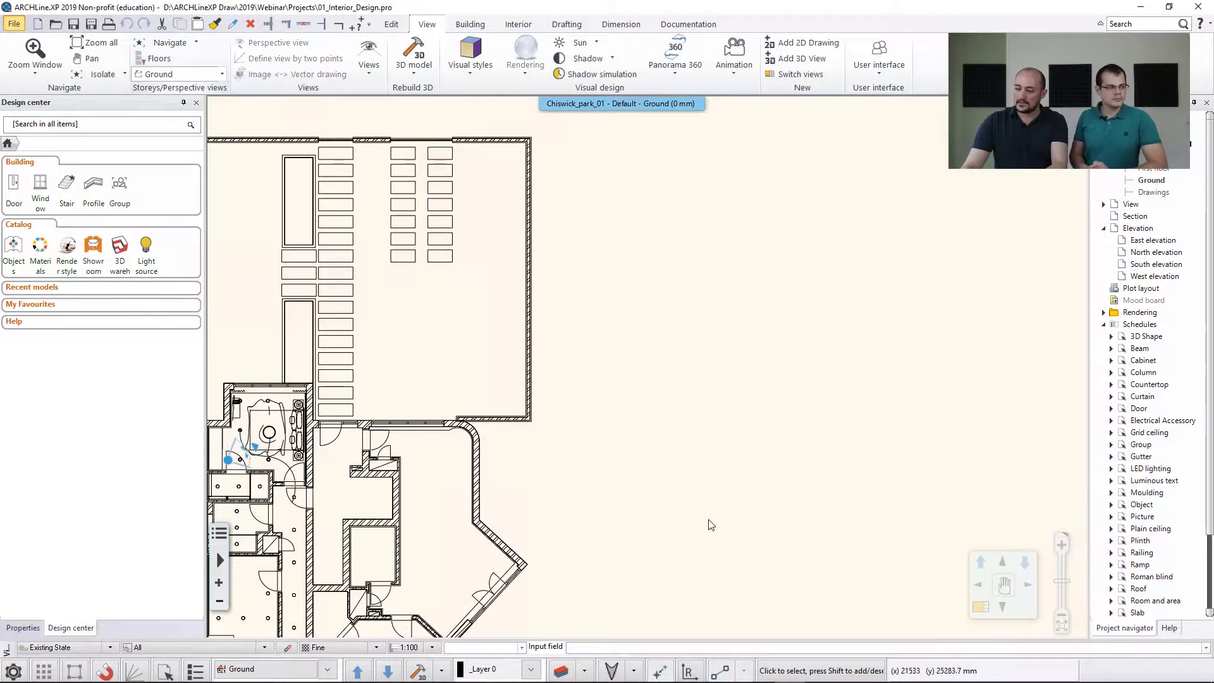
Check the location, date, local time and north direction in the sun position settings without changing them.
{"action": "left_click", "coordinate": [634, 672]}
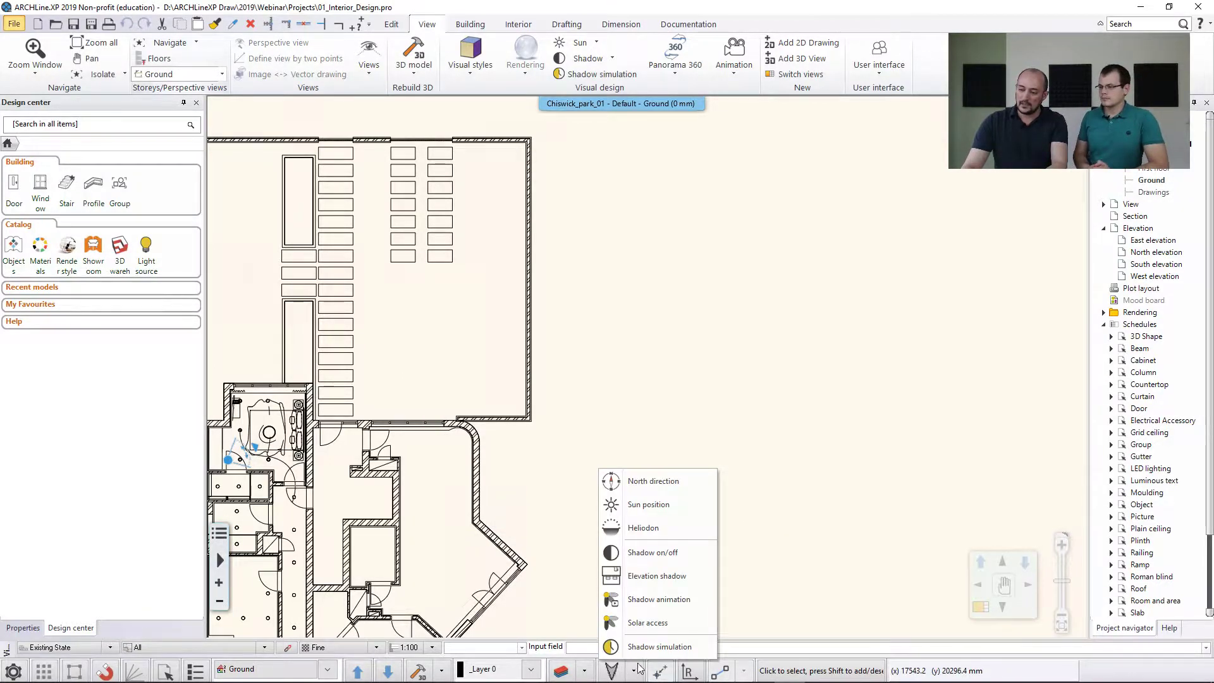
{"action": "left_click", "coordinate": [654, 505]}
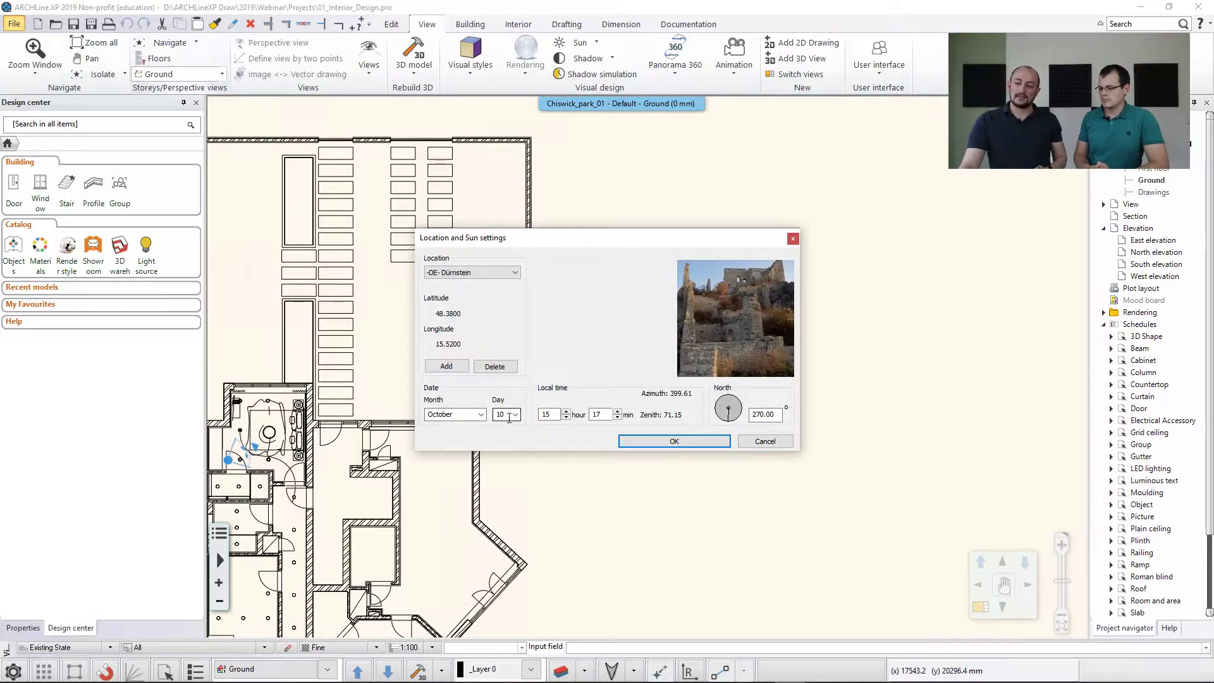
{"action": "left_click", "coordinate": [754, 441]}
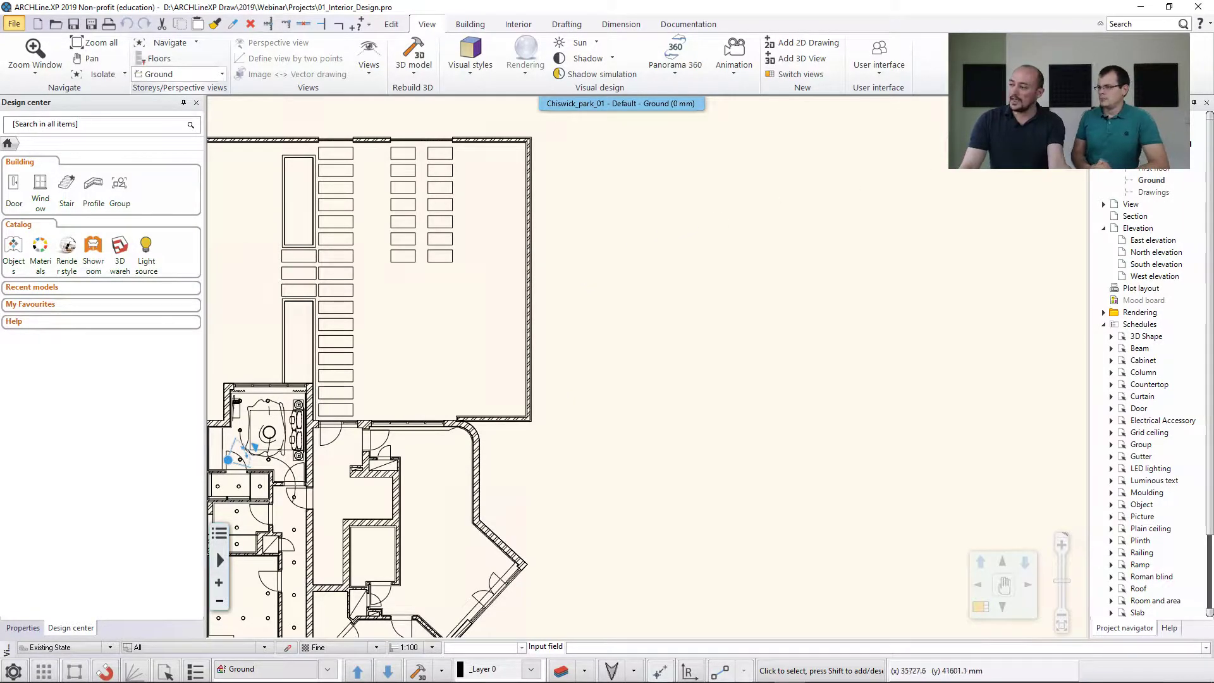
Show the 3D bedroom view beside the floor plan and set the sun time to 09:40 with a shadow simulation.
{"action": "left_click", "coordinate": [561, 623]}
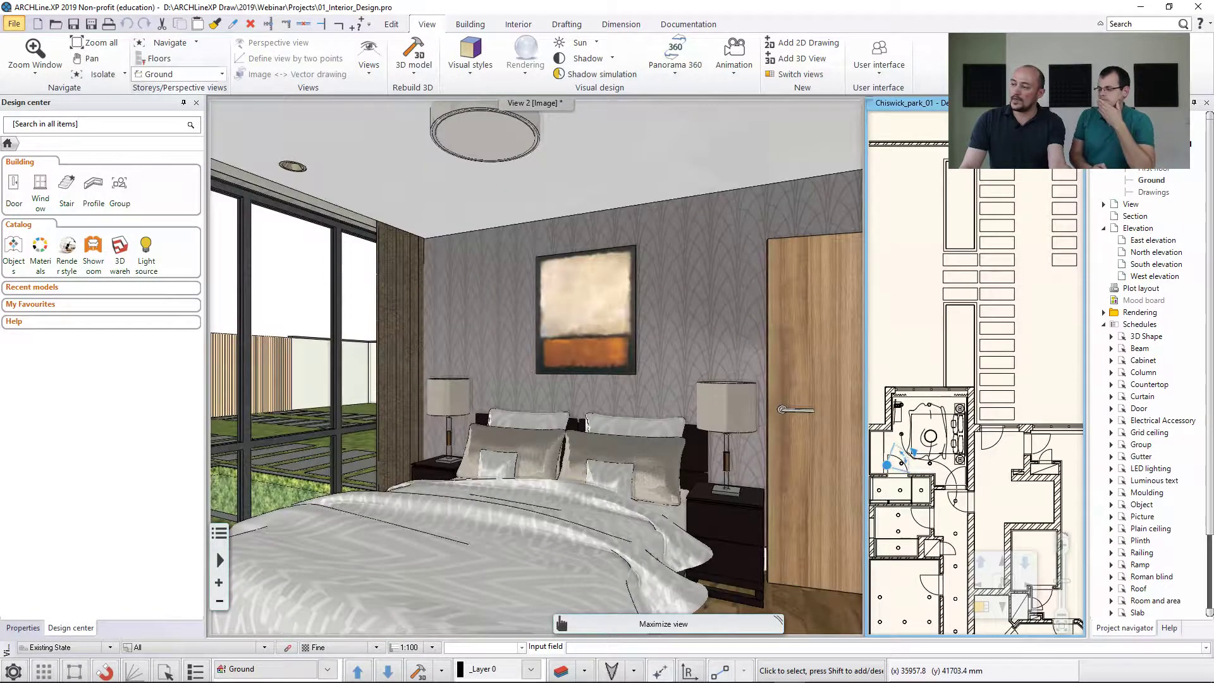
{"action": "left_click", "coordinate": [689, 260]}
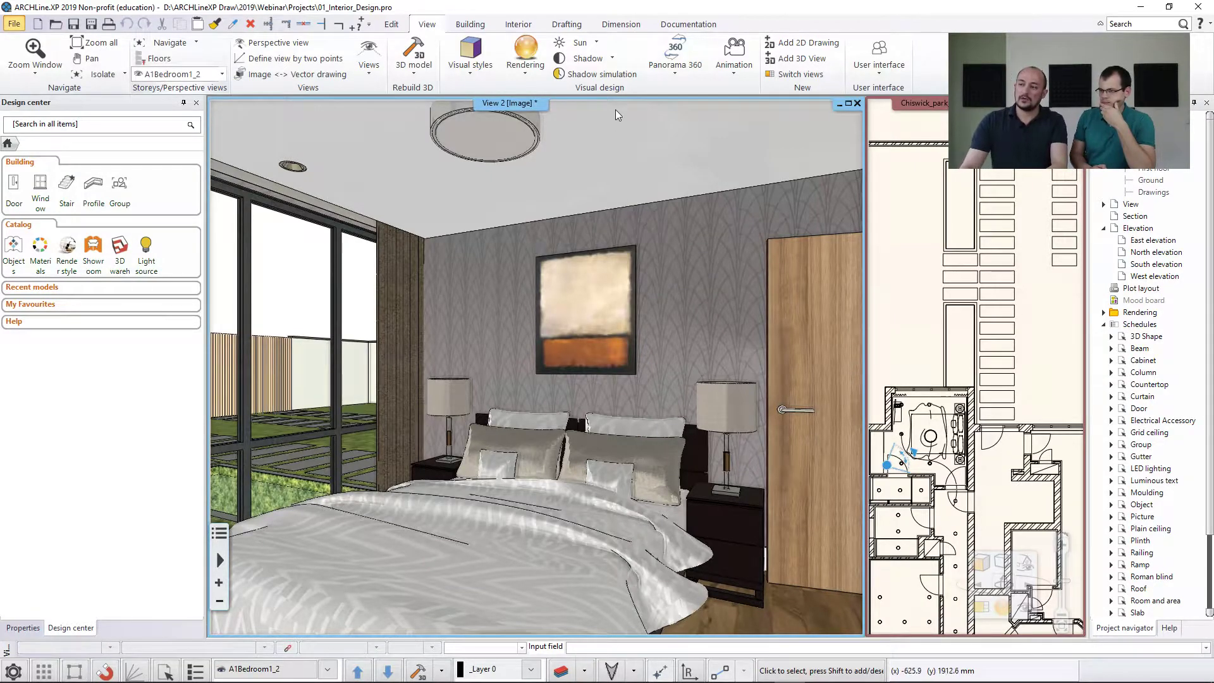
{"action": "left_click", "coordinate": [598, 75]}
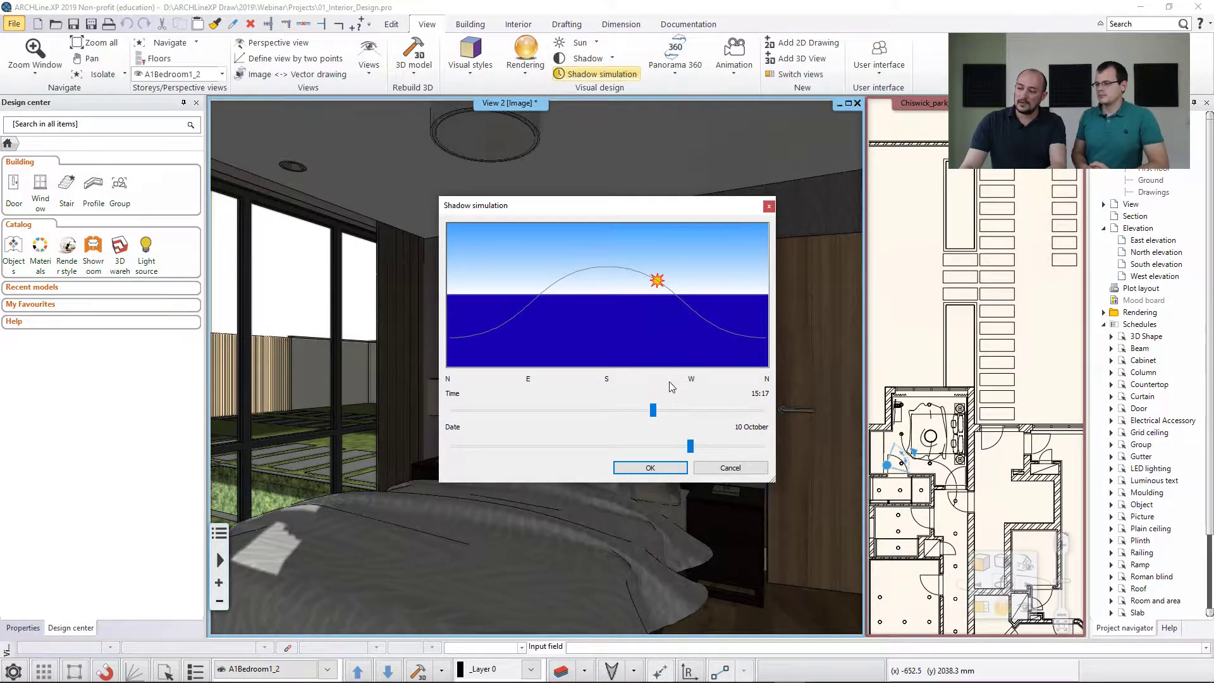
{"action": "left_click_drag", "start_coordinate": [629, 204], "coordinate": [928, 147]}
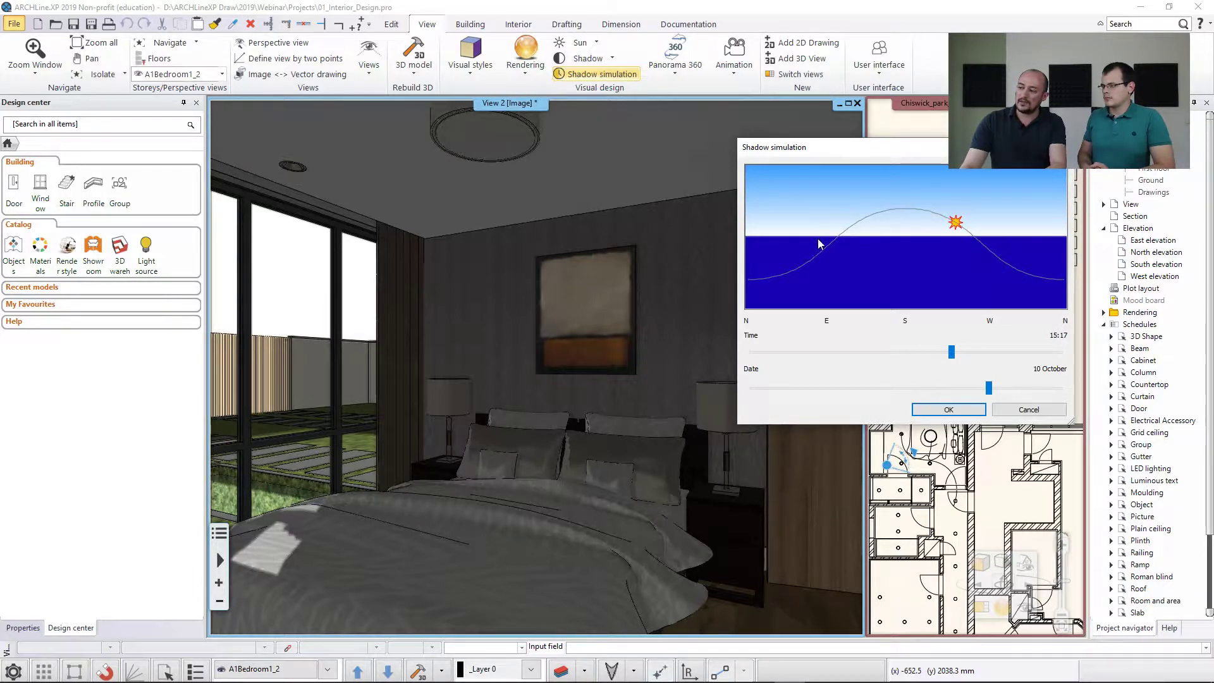
{"action": "left_click_drag", "start_coordinate": [961, 216], "coordinate": [873, 217]}
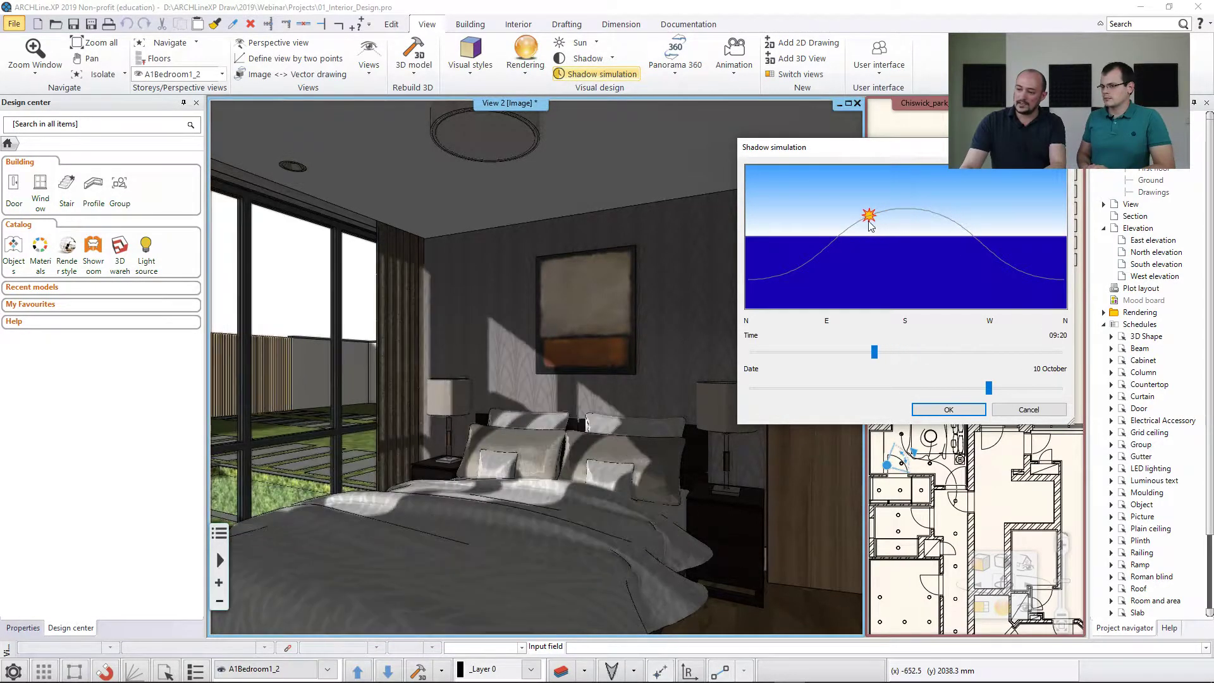
{"action": "mouse_move", "coordinate": [874, 352]}
{"action": "left_mouse_down"}
{"action": "mouse_move", "coordinate": [856, 351]}
{"action": "mouse_move", "coordinate": [908, 353]}
{"action": "mouse_move", "coordinate": [878, 351]}
{"action": "left_mouse_up"}
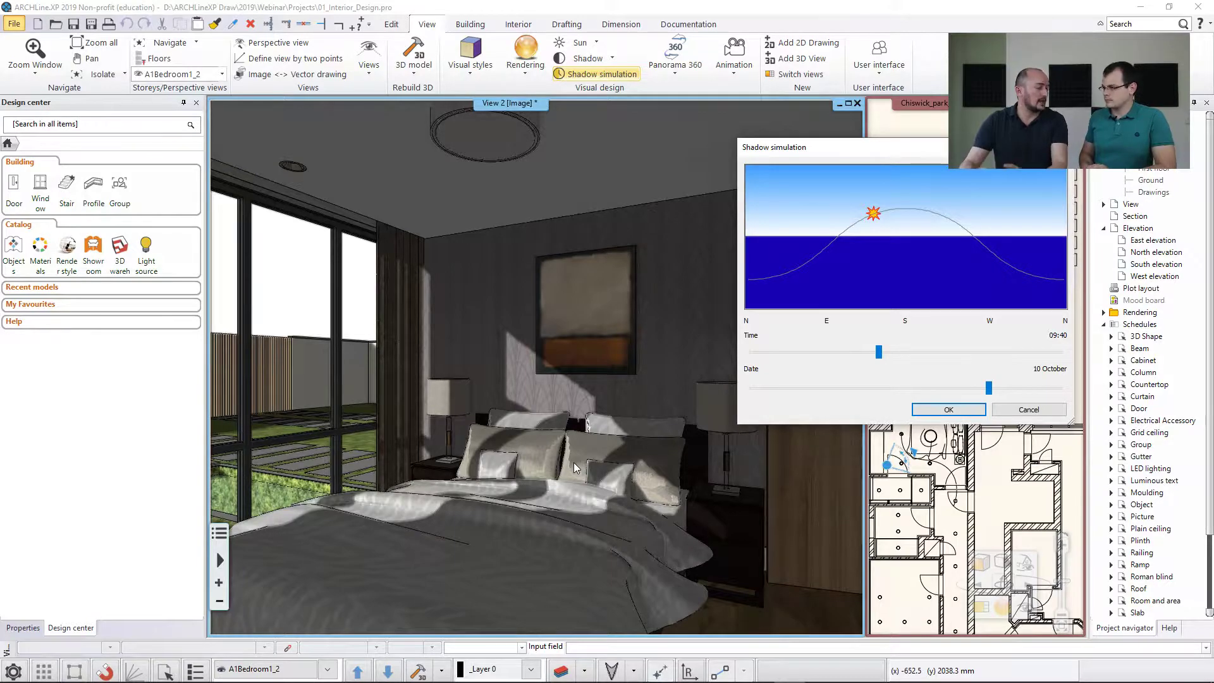
{"action": "left_click", "coordinate": [942, 409]}
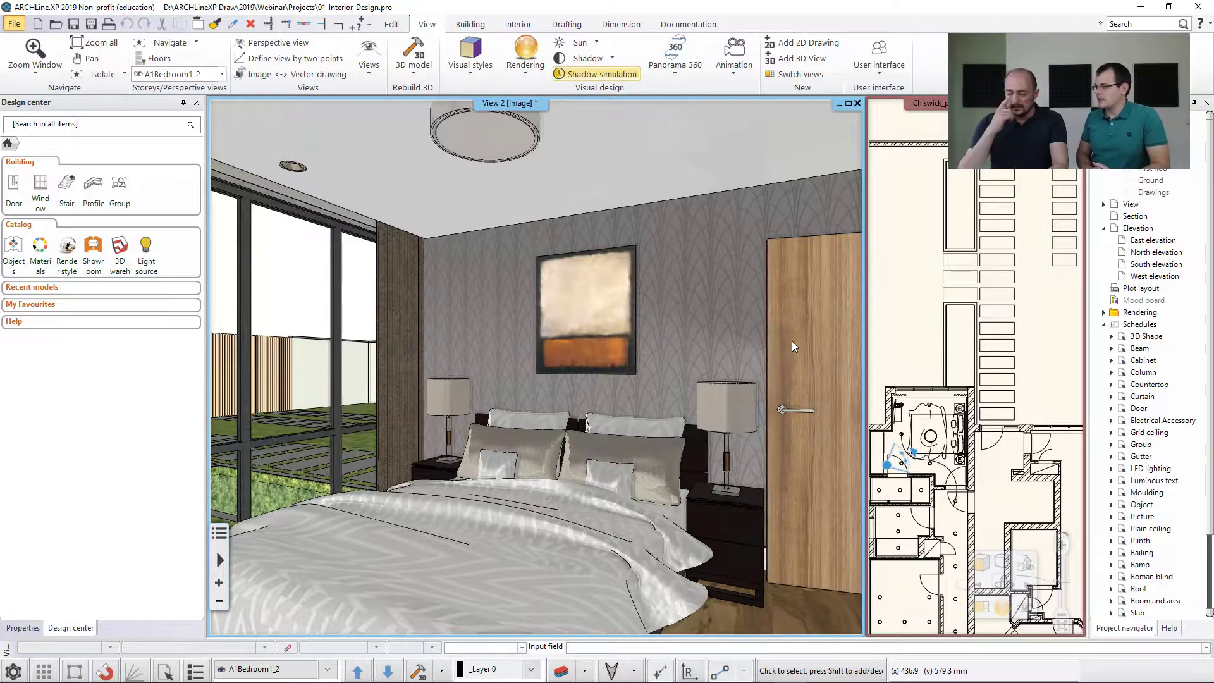
Delete the table lamp on the nightstand next to the door and search 3D Warehouse for "swing table lamp".
{"action": "left_click", "coordinate": [744, 401]}
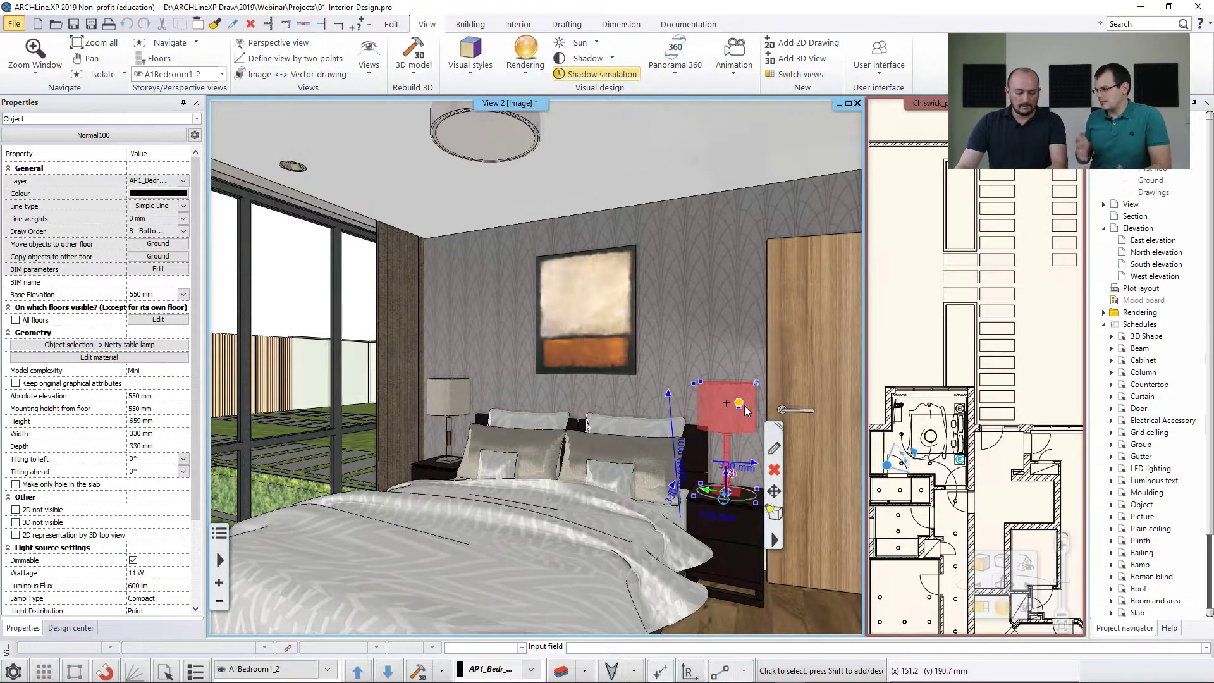
{"action": "key", "text": "Delete"}
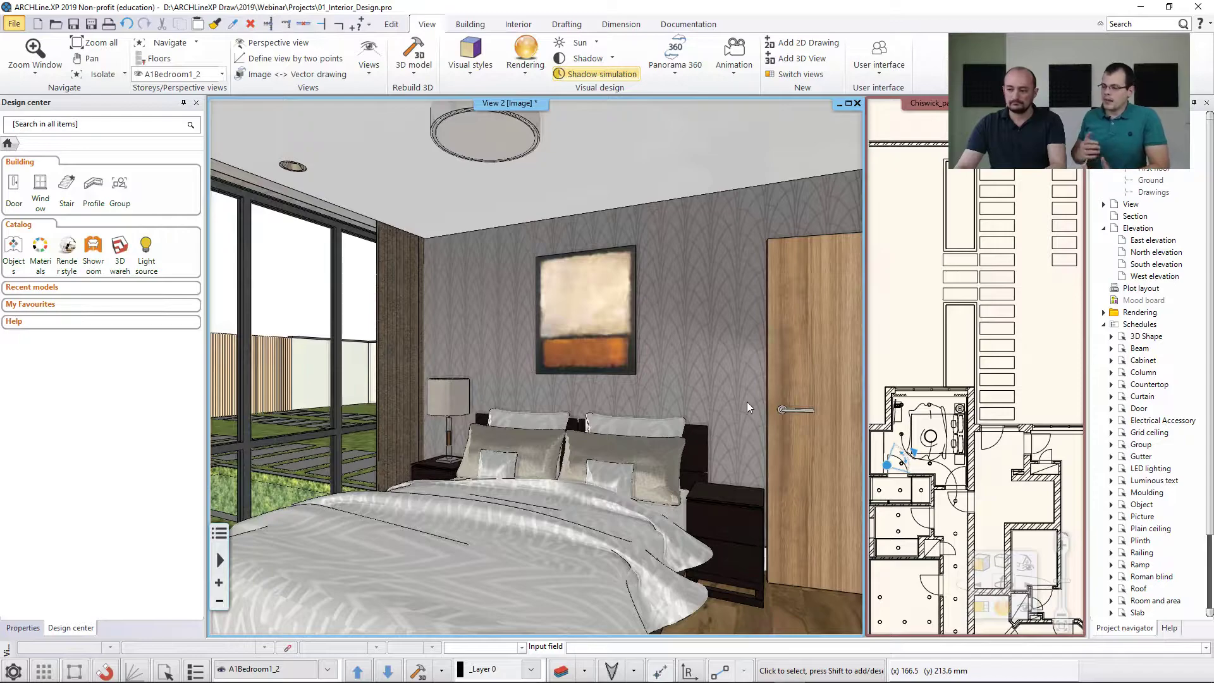
{"action": "left_click", "coordinate": [512, 28]}
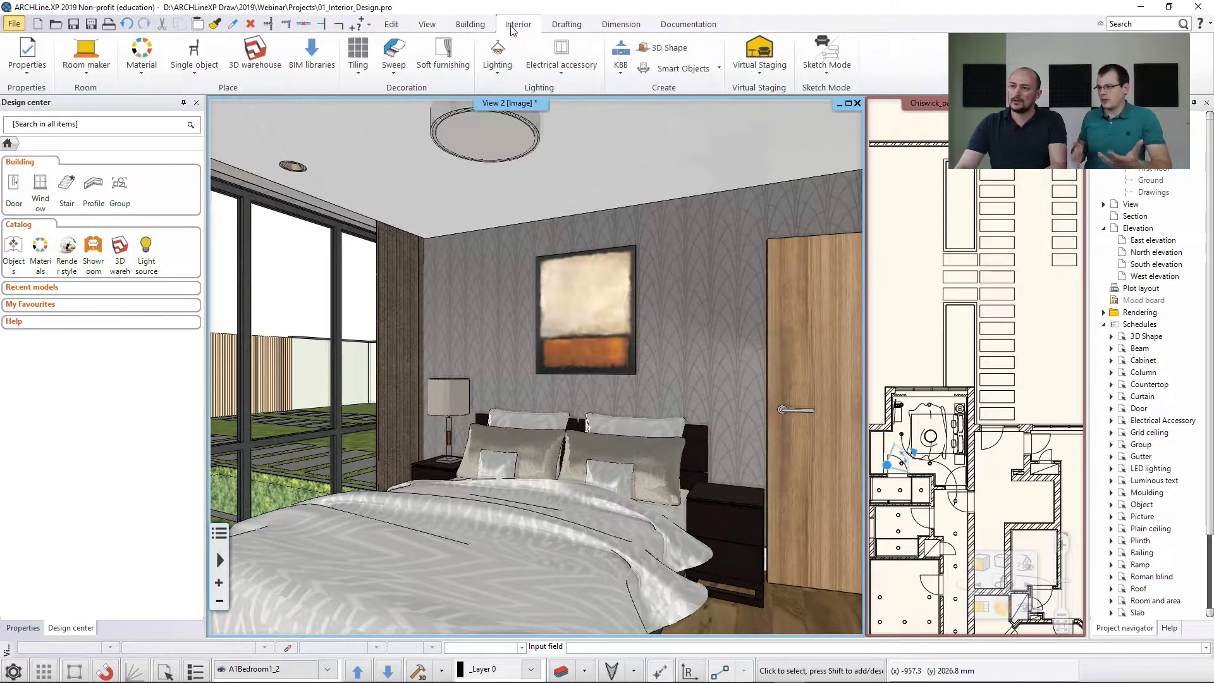
{"action": "left_click", "coordinate": [256, 64]}
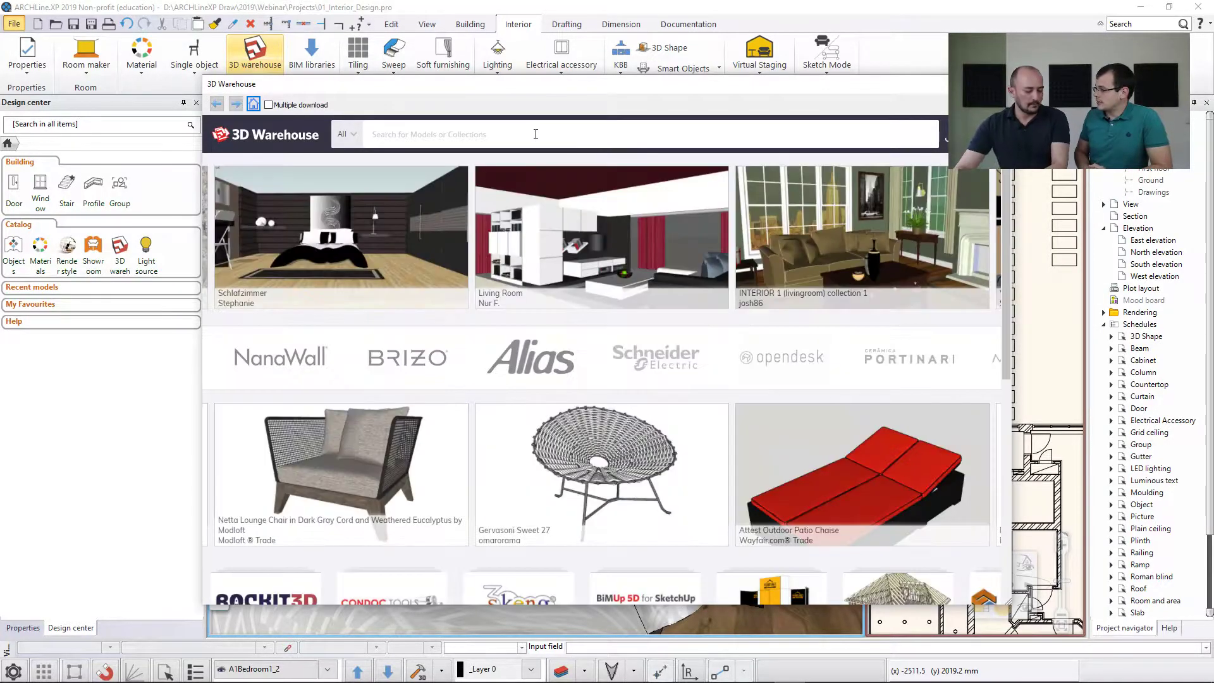
{"action": "left_click", "coordinate": [536, 134]}
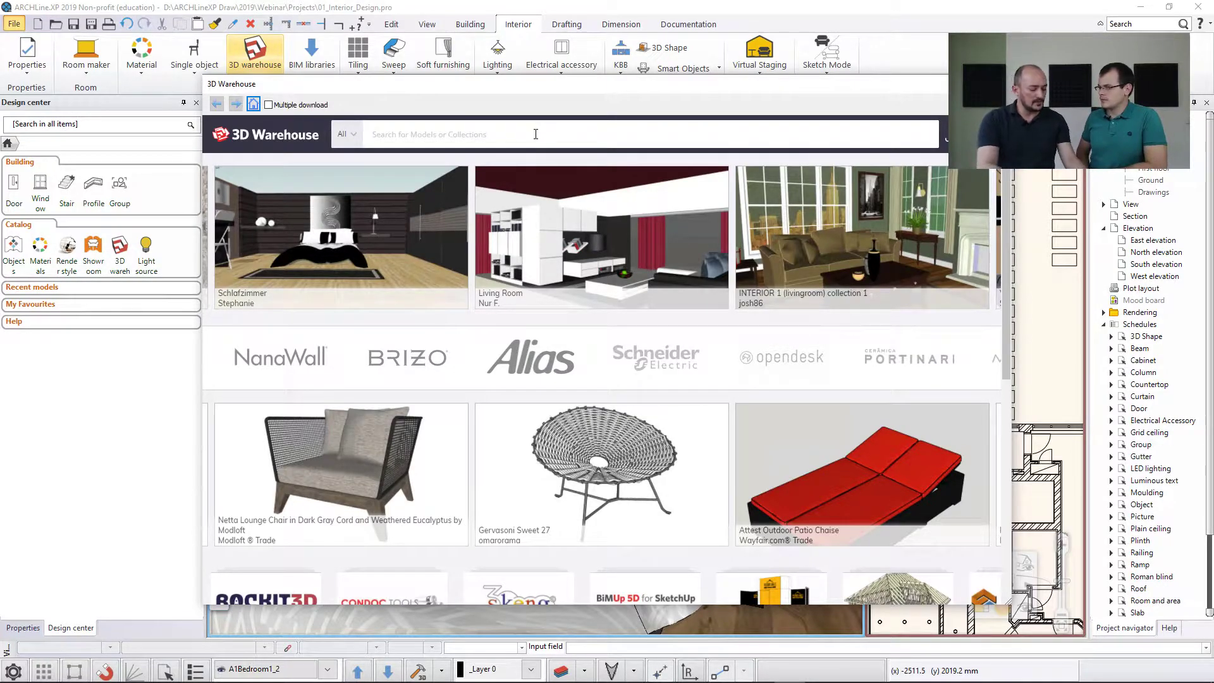
{"action": "type", "text": "sw"}
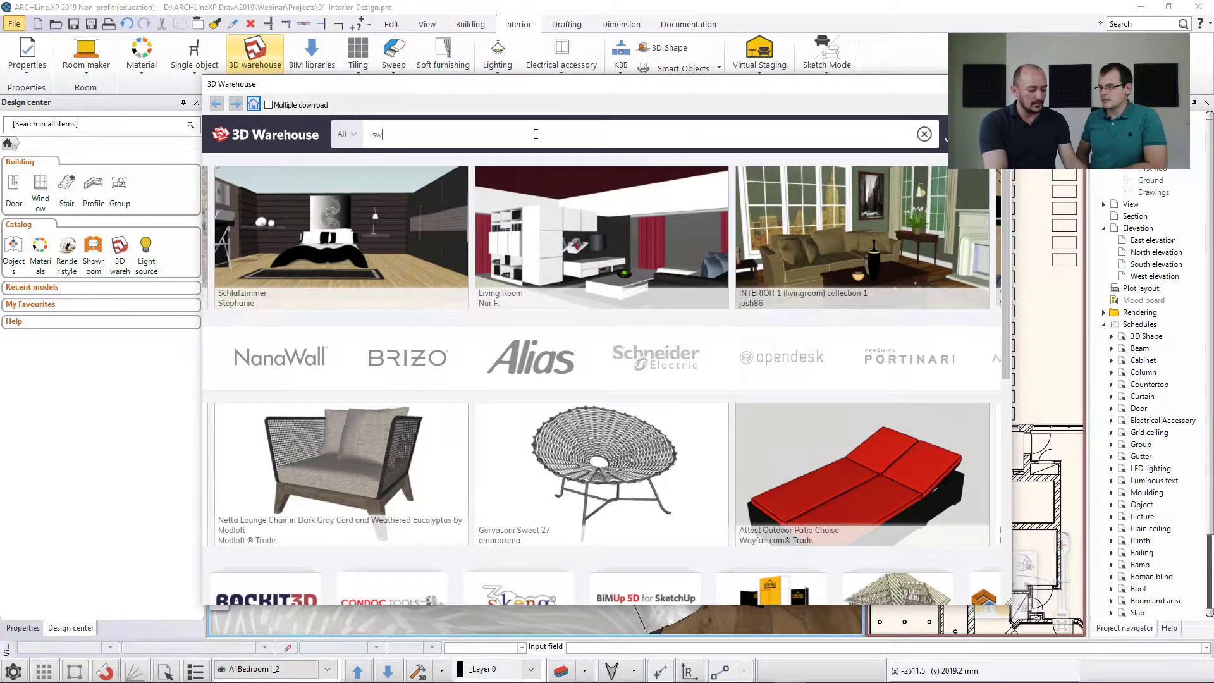
{"action": "type", "text": "ing table"}
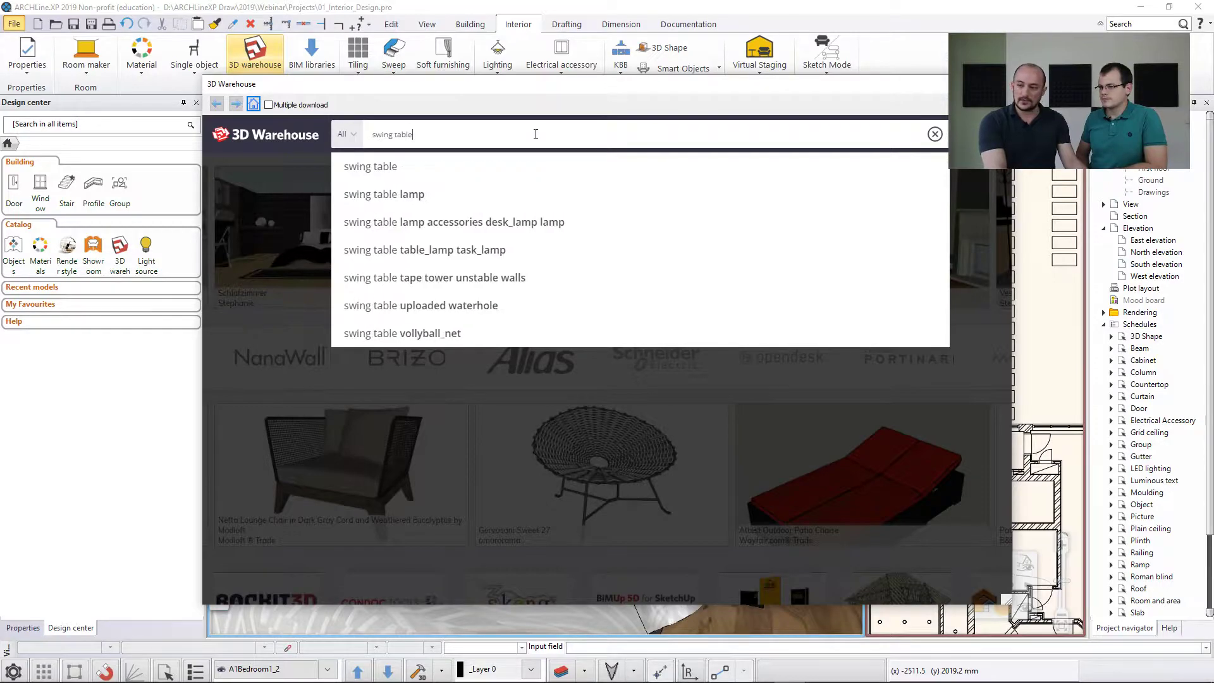
{"action": "key", "text": "Down"}
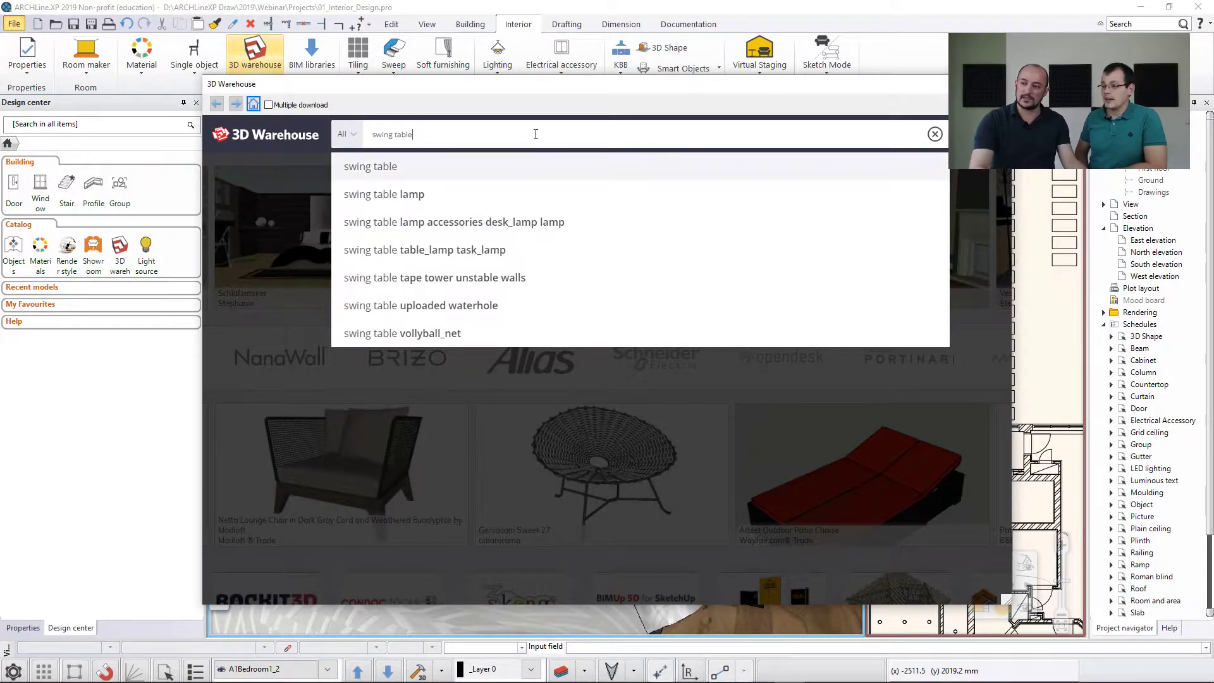
{"action": "key", "text": "Down"}
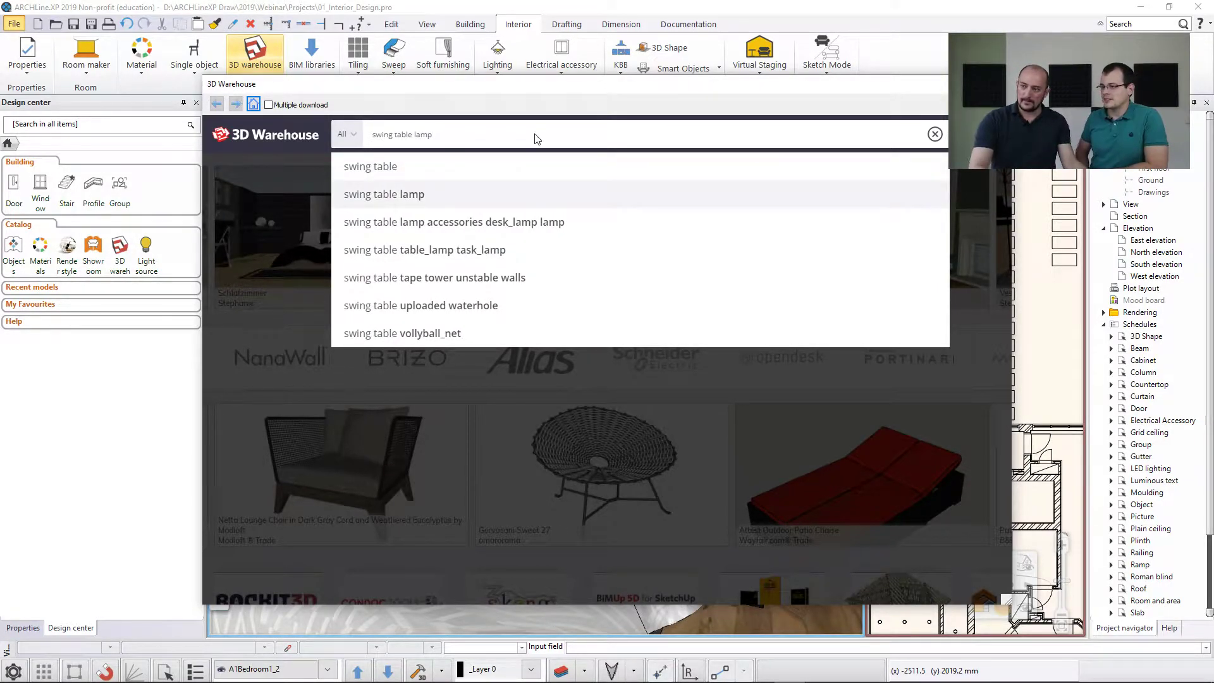
{"action": "key", "text": "Return"}
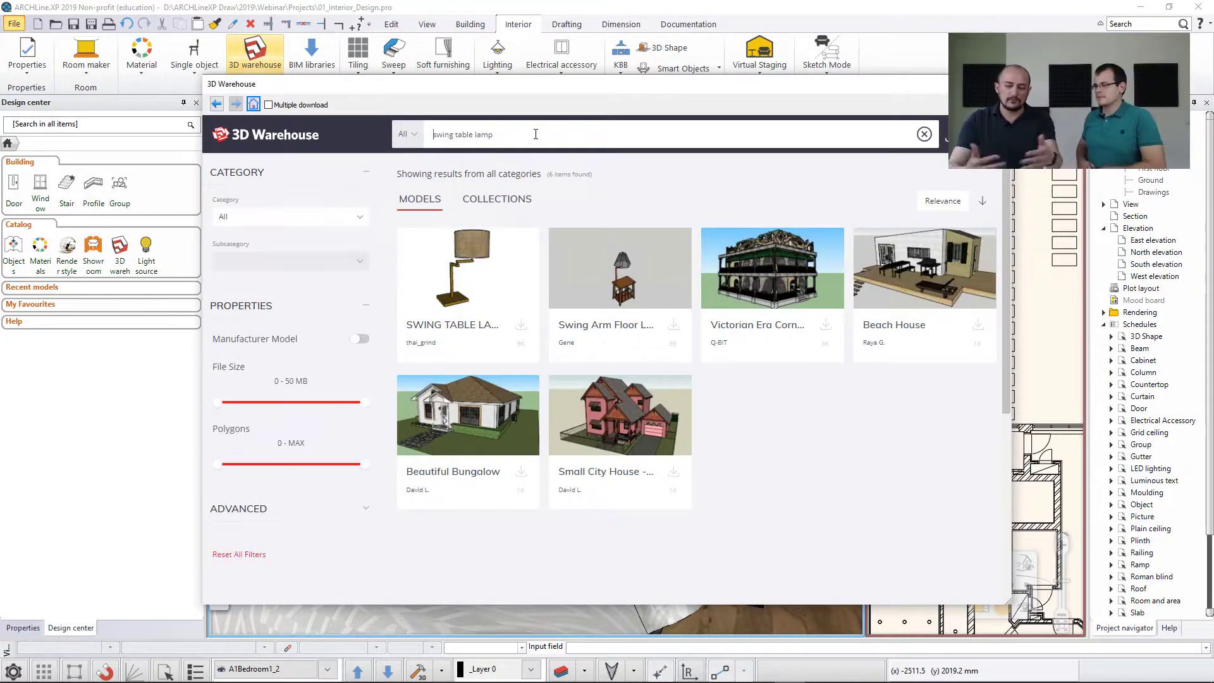
Download the SWING TABLE LAMP as a SketchUp 2018 model and overwrite the existing object.
{"action": "left_click", "coordinate": [469, 266]}
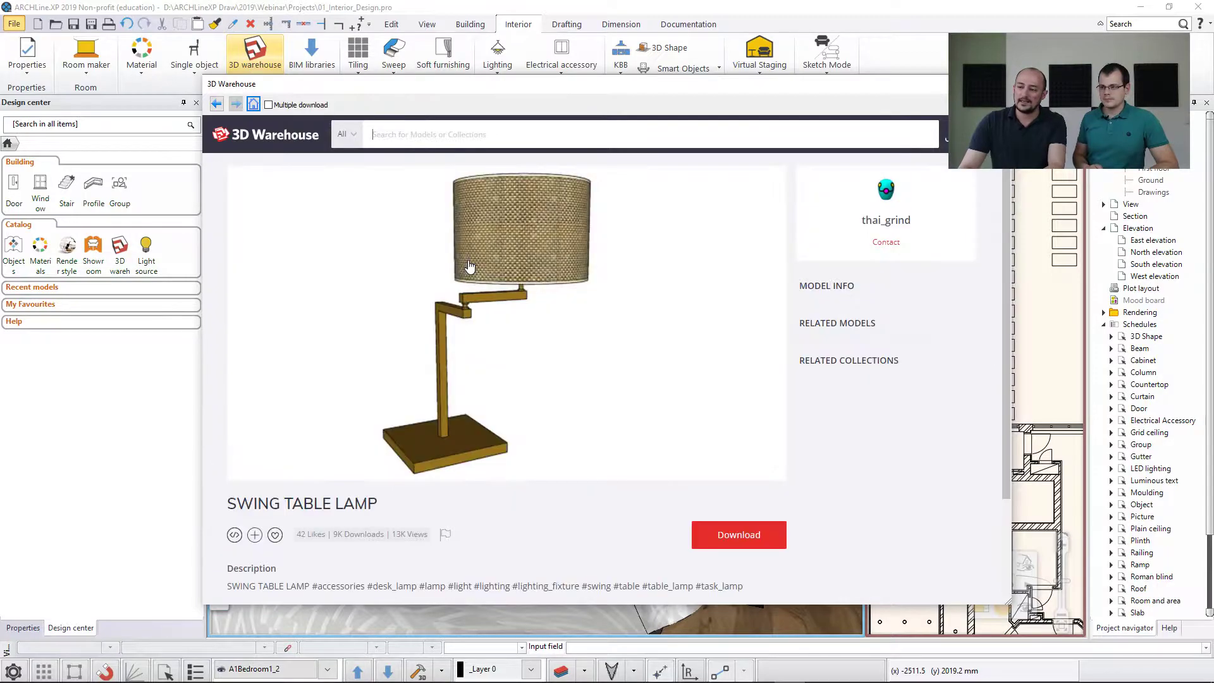
{"action": "left_click", "coordinate": [729, 545]}
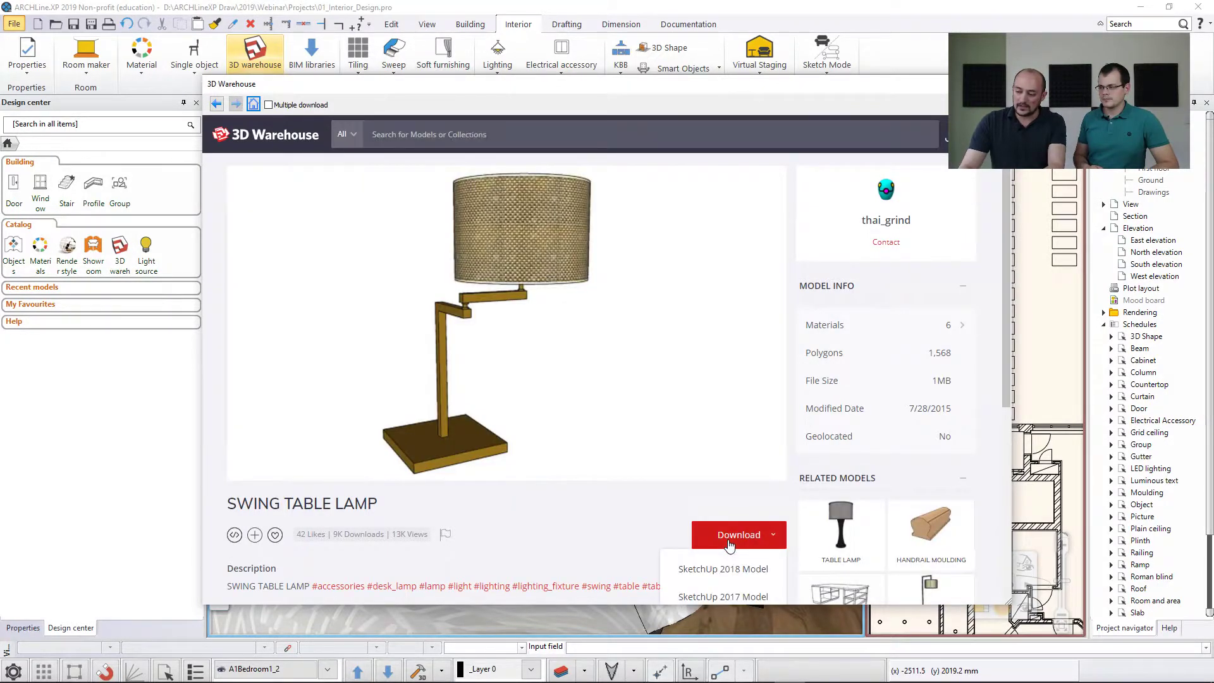
{"action": "left_click", "coordinate": [730, 572]}
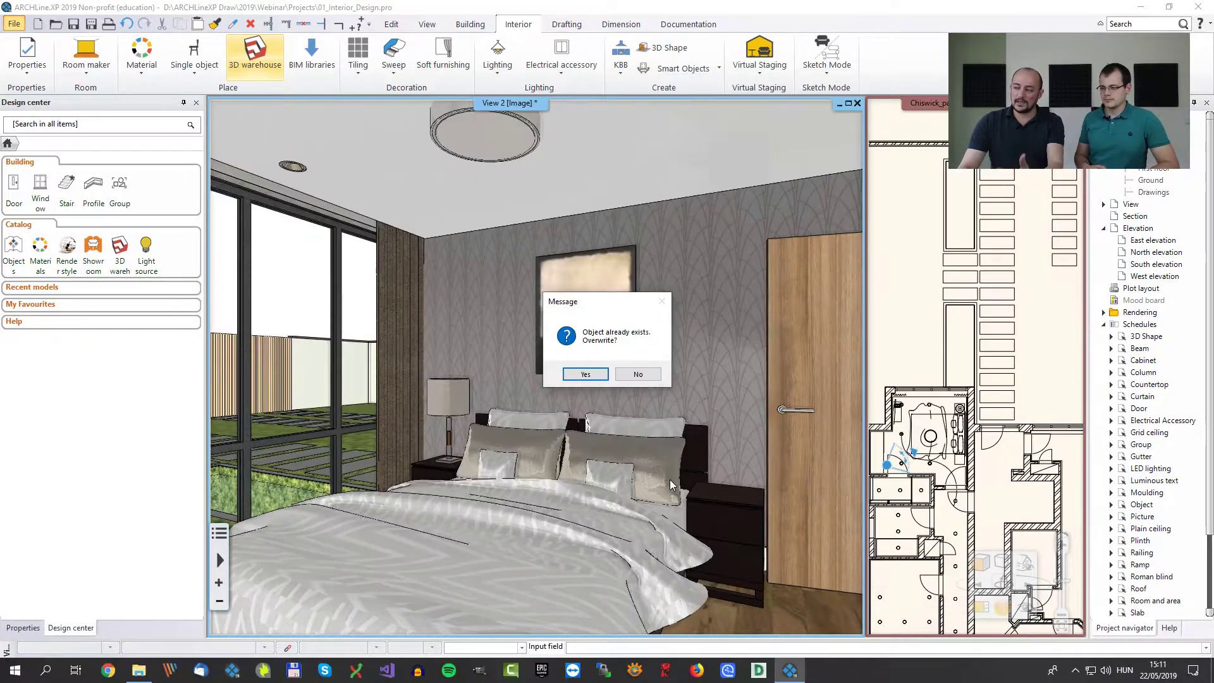
{"action": "left_click", "coordinate": [585, 375]}
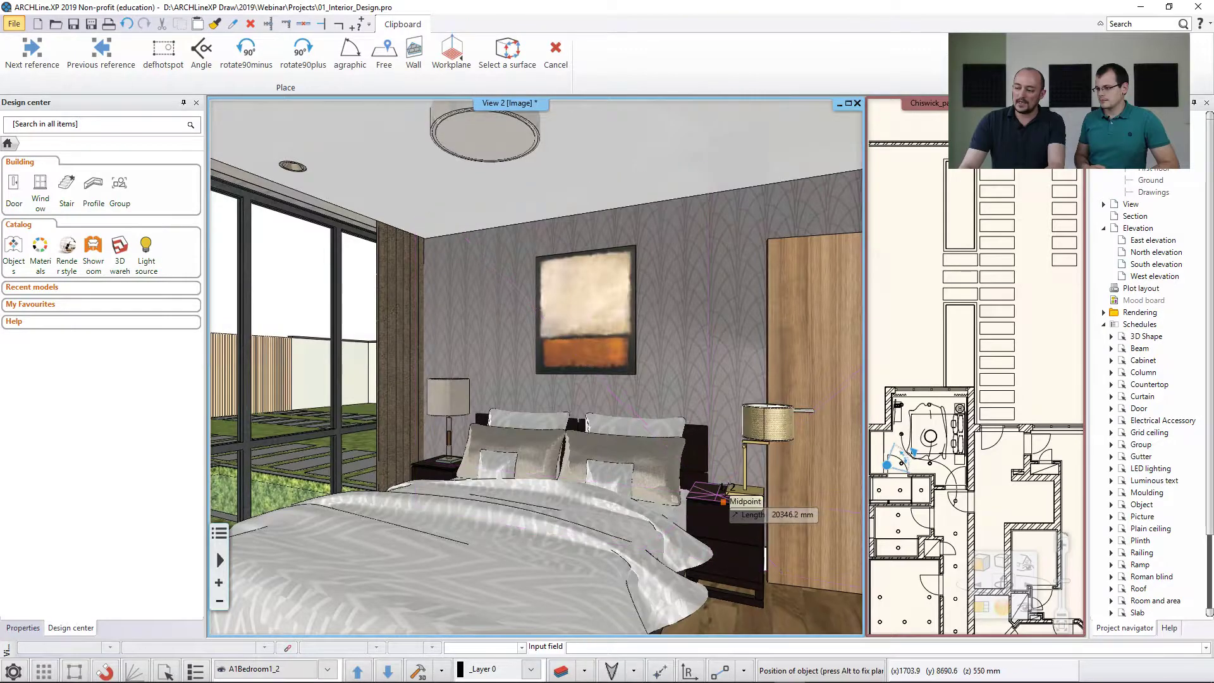
Place the downloaded swing table lamp on top of the nightstand next to the door.
{"action": "scroll", "coordinate": [757, 522], "scroll_direction": "up", "scroll_amount": 2}
{"action": "middle_click_drag", "start_coordinate": [757, 523], "coordinate": [505, 502]}
{"action": "scroll", "coordinate": [506, 502], "scroll_direction": "up", "scroll_amount": 2}
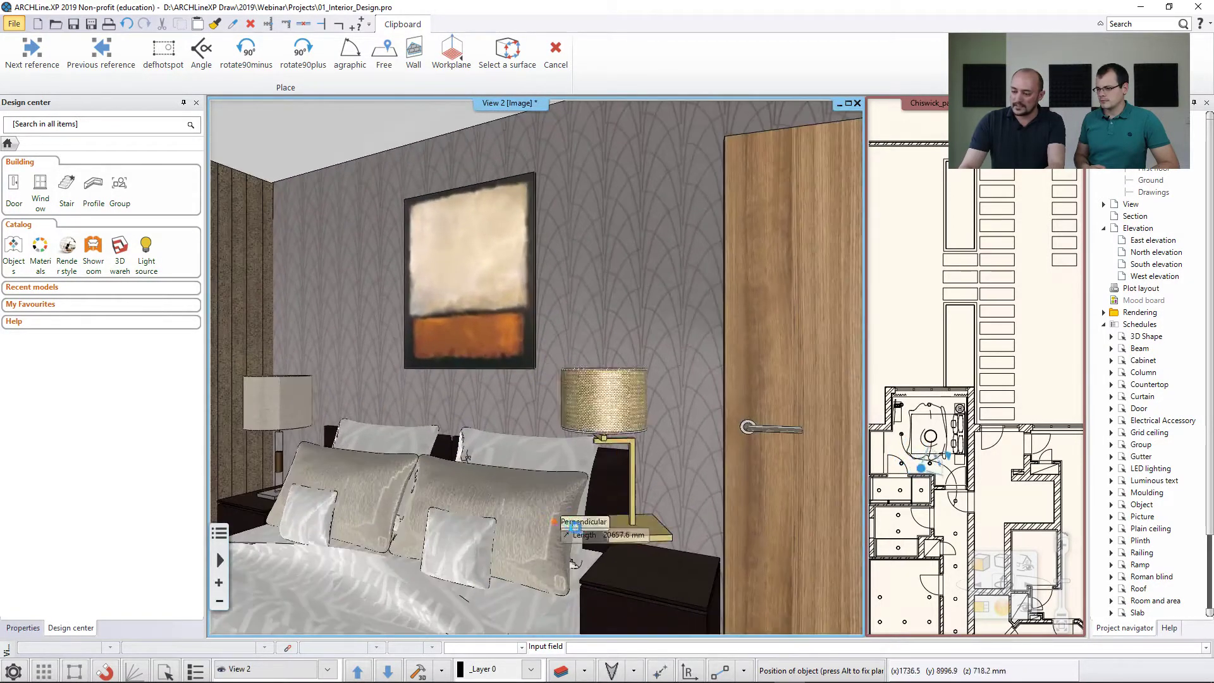
{"action": "left_click", "coordinate": [608, 577]}
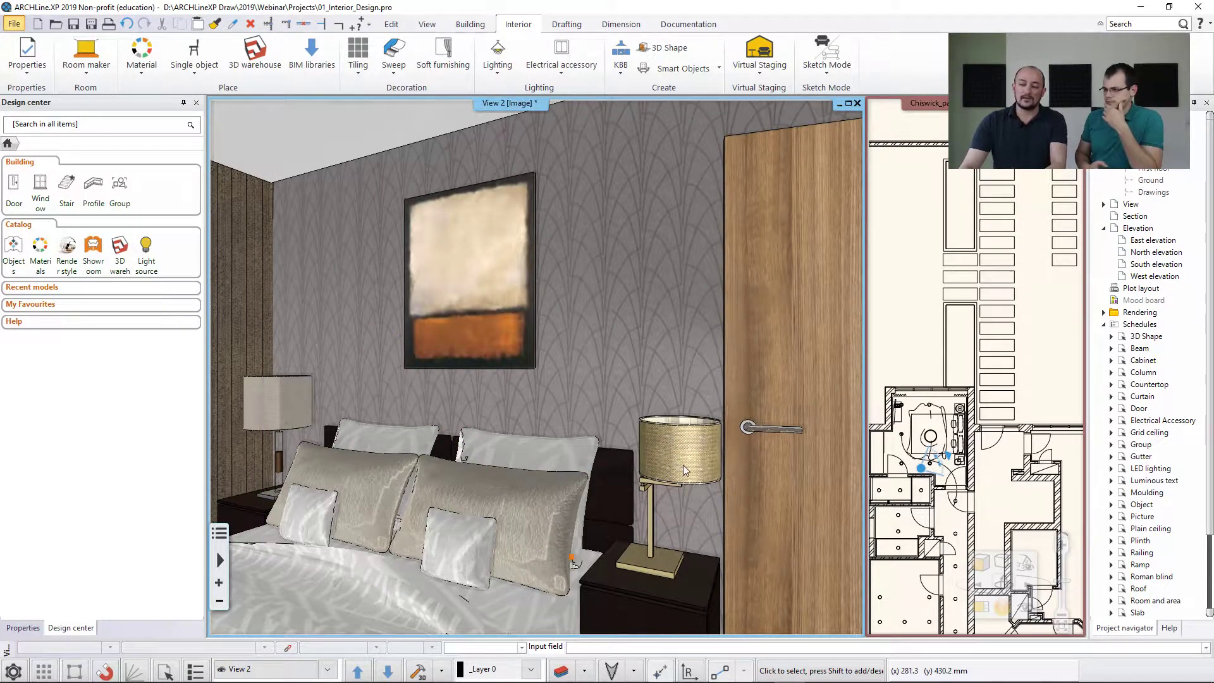
Move the swing table lamp's light source from the base up into the middle of the shade and clear the selection.
{"action": "mouse_move", "coordinate": [671, 474]}
{"action": "middle_mouse_down"}
{"action": "mouse_move", "coordinate": [692, 476]}
{"action": "mouse_move", "coordinate": [677, 476]}
{"action": "middle_mouse_up"}
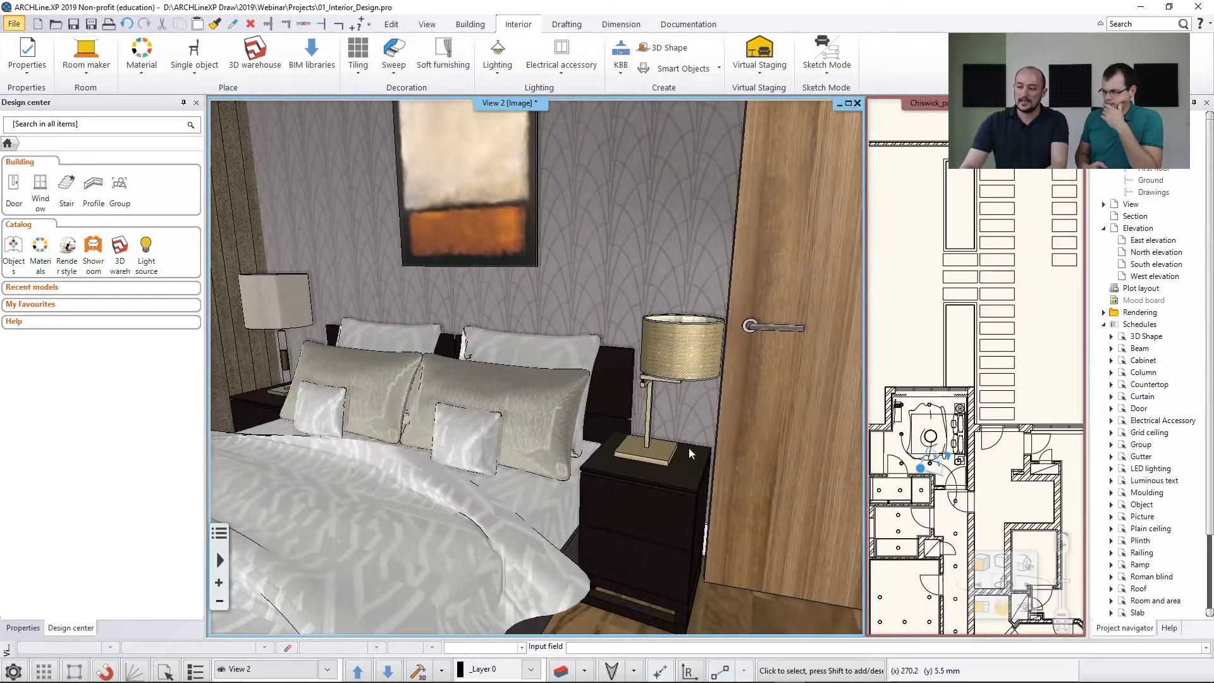
{"action": "left_click", "coordinate": [675, 355]}
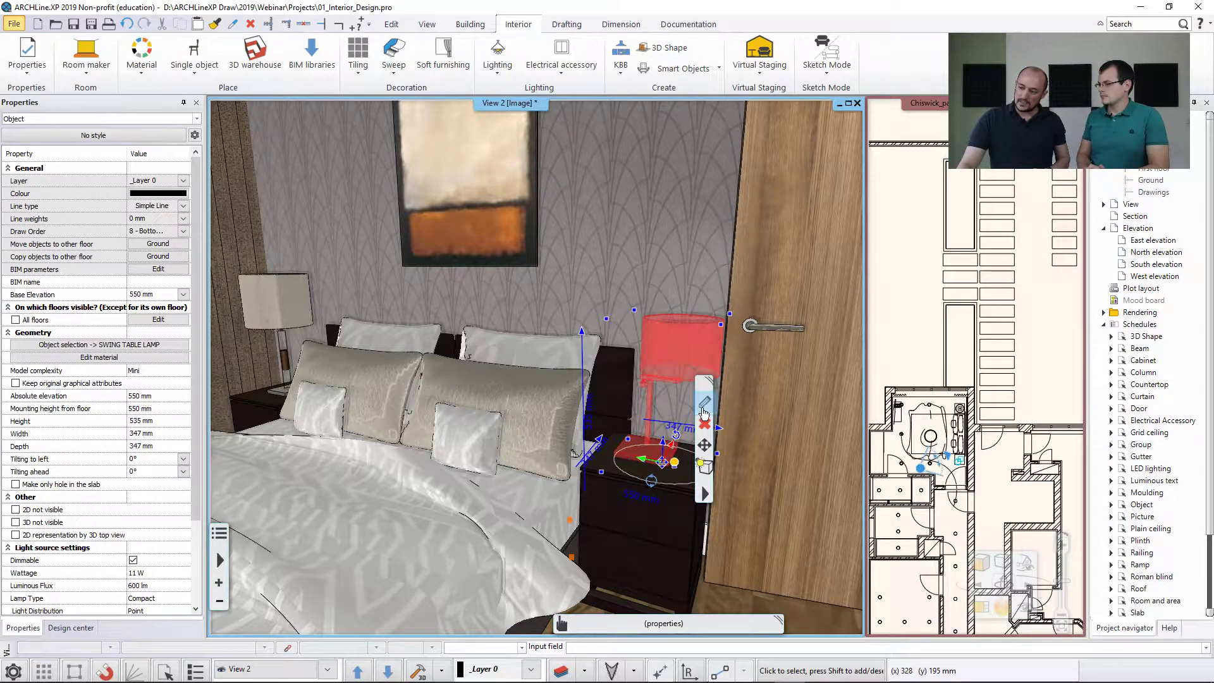
{"action": "left_click", "coordinate": [674, 463]}
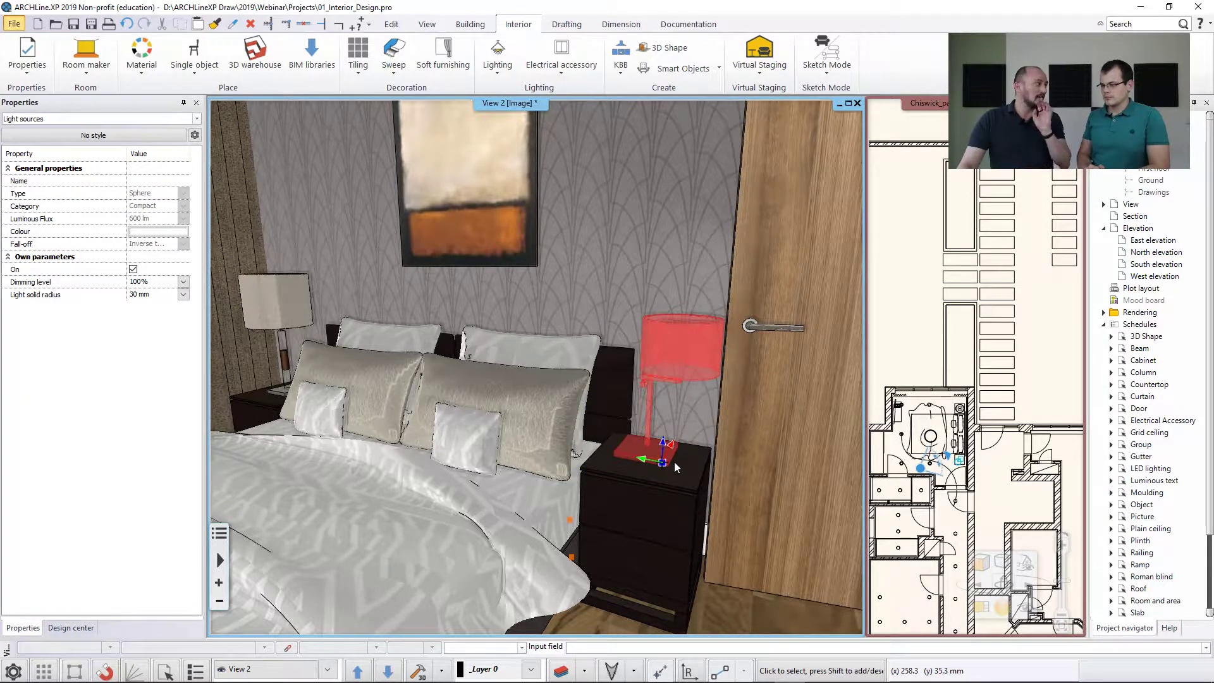
{"action": "left_click", "coordinate": [671, 457]}
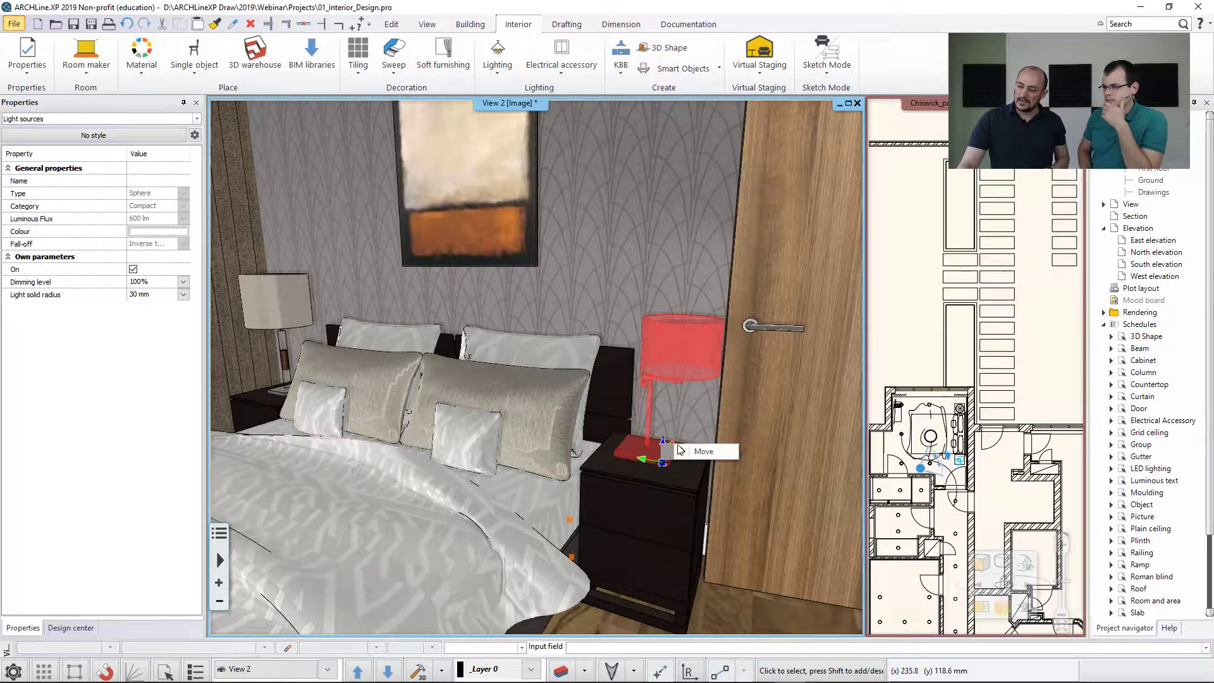
{"action": "left_click", "coordinate": [671, 349]}
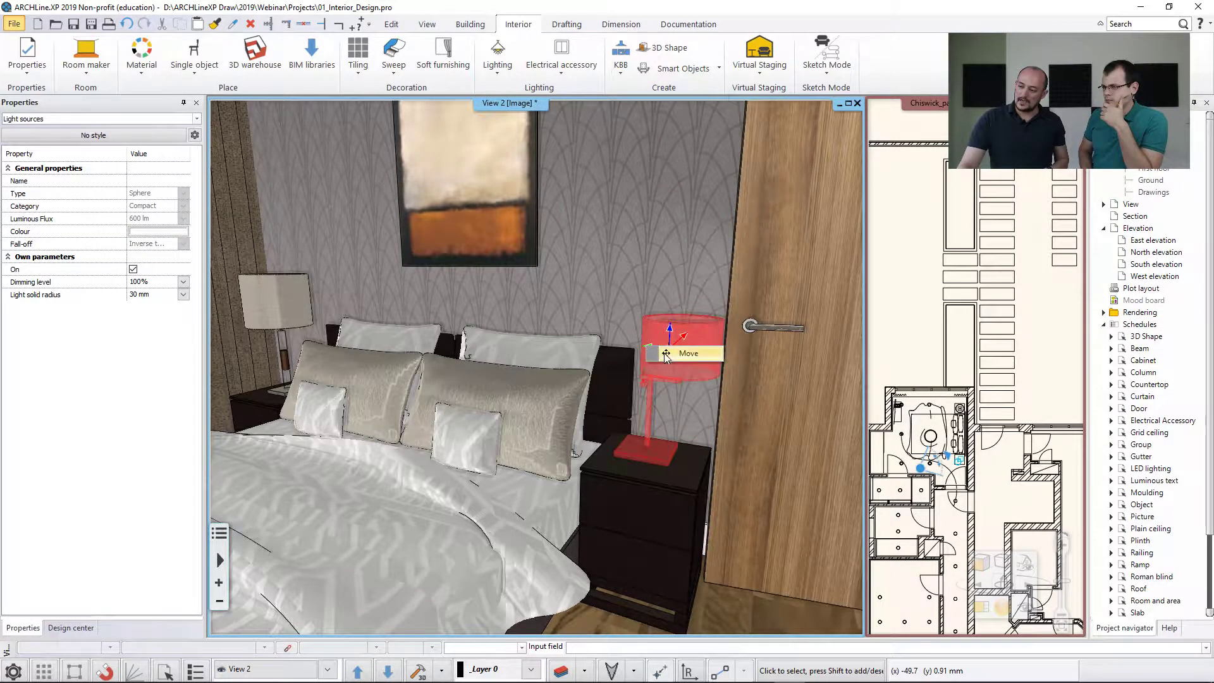
{"action": "left_click", "coordinate": [672, 355]}
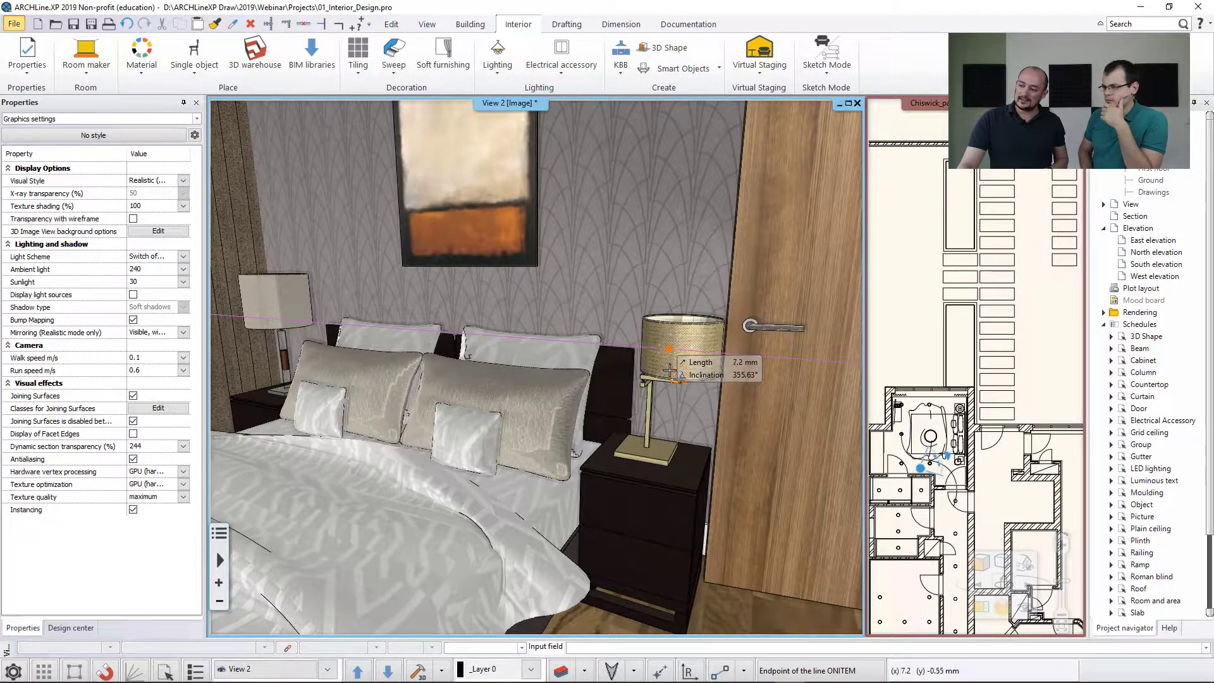
{"action": "left_click", "coordinate": [671, 370]}
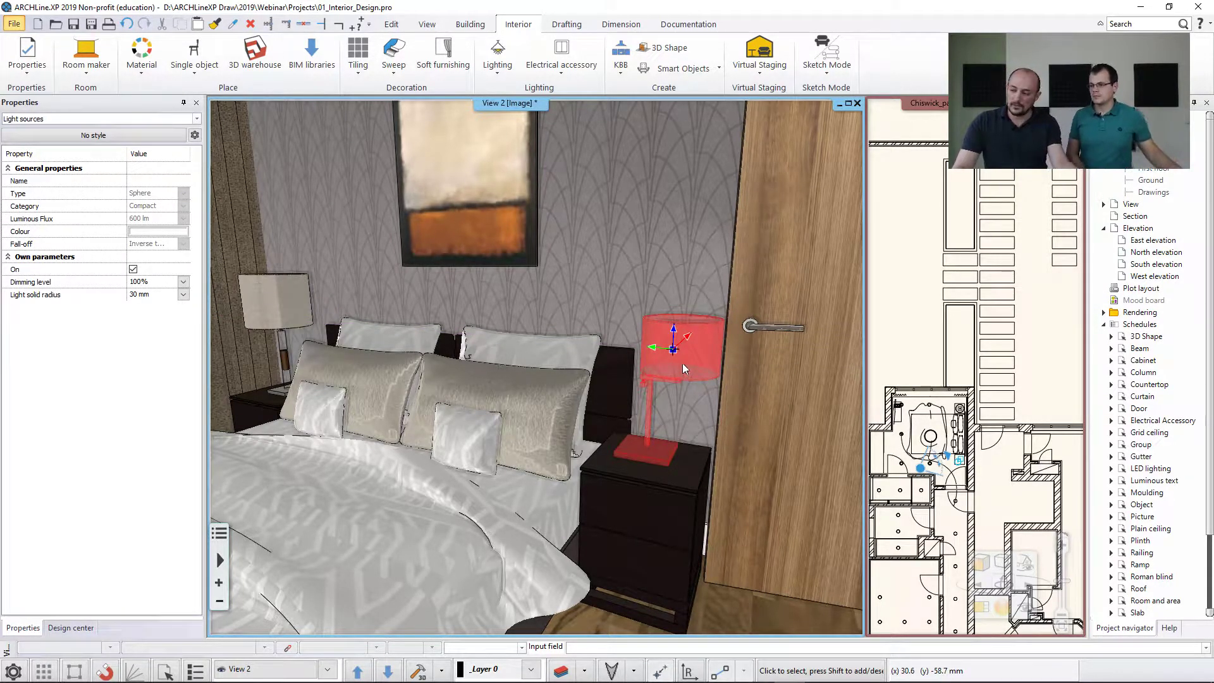
{"action": "scroll", "coordinate": [684, 359], "scroll_direction": "up", "scroll_amount": 2}
{"action": "middle_click_drag", "start_coordinate": [694, 362], "coordinate": [492, 468]}
{"action": "scroll", "coordinate": [566, 414], "scroll_direction": "up", "scroll_amount": 2}
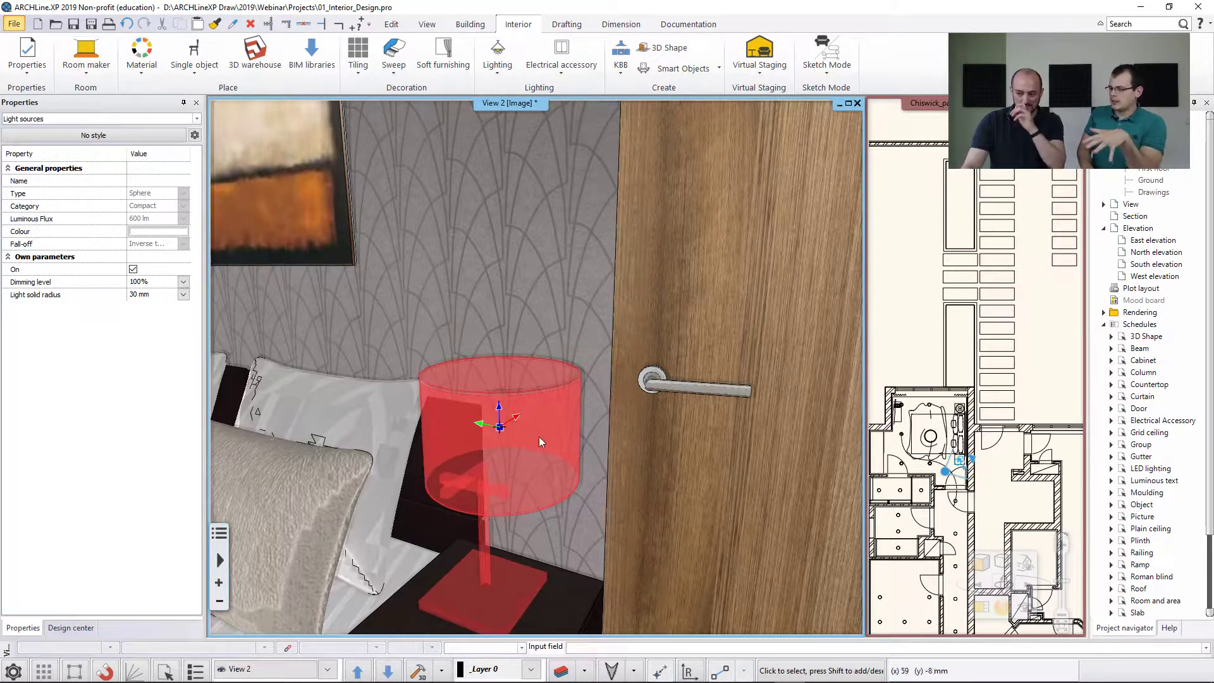
{"action": "key", "text": "Escape"}
Find the material of the swing table lamp's stand, set its render style to Metal and return to the Design Center start page.
{"action": "scroll", "coordinate": [509, 445], "scroll_direction": "down", "scroll_amount": 1}
{"action": "scroll", "coordinate": [509, 445], "scroll_direction": "down", "scroll_amount": 1}
{"action": "middle_click_drag", "start_coordinate": [510, 445], "coordinate": [671, 433]}
{"action": "scroll", "coordinate": [597, 432], "scroll_direction": "down", "scroll_amount": 1}
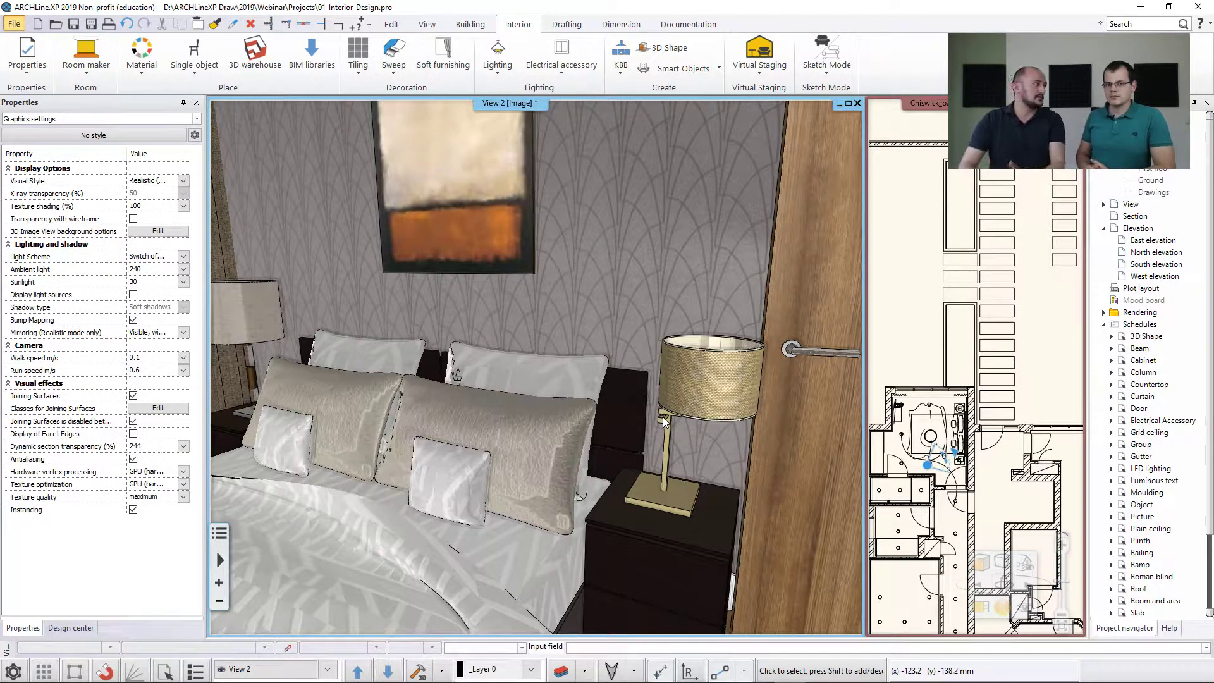
{"action": "right_click", "coordinate": [666, 457]}
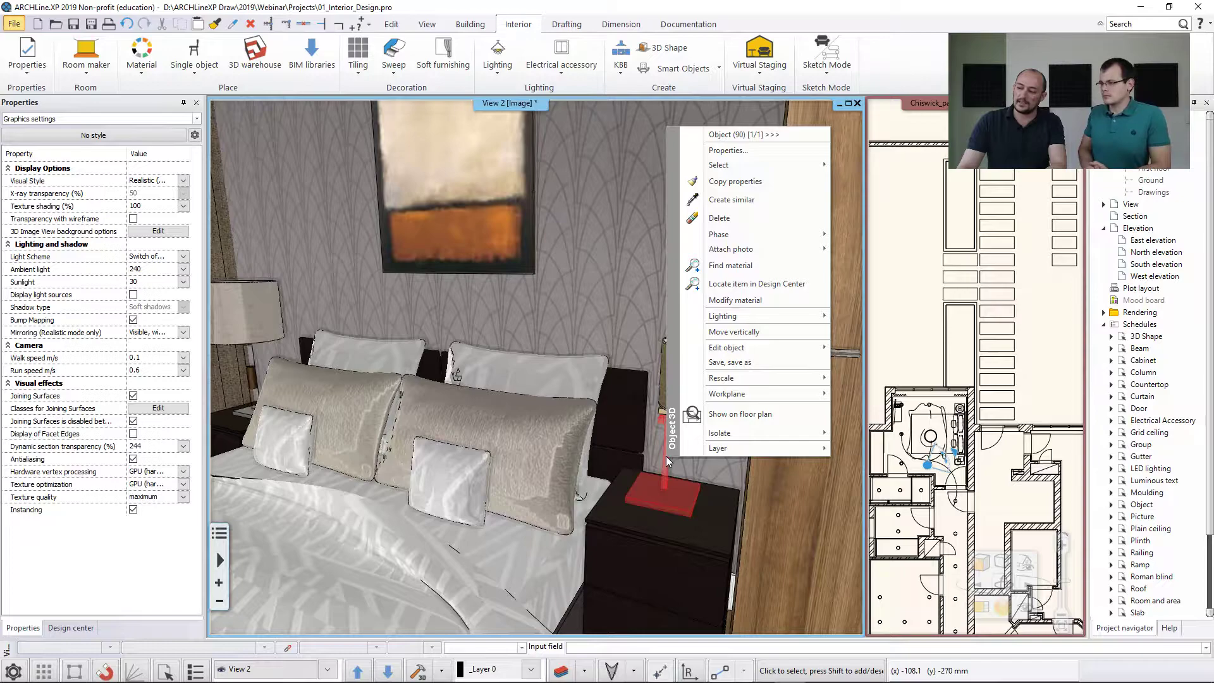
{"action": "left_click", "coordinate": [731, 265]}
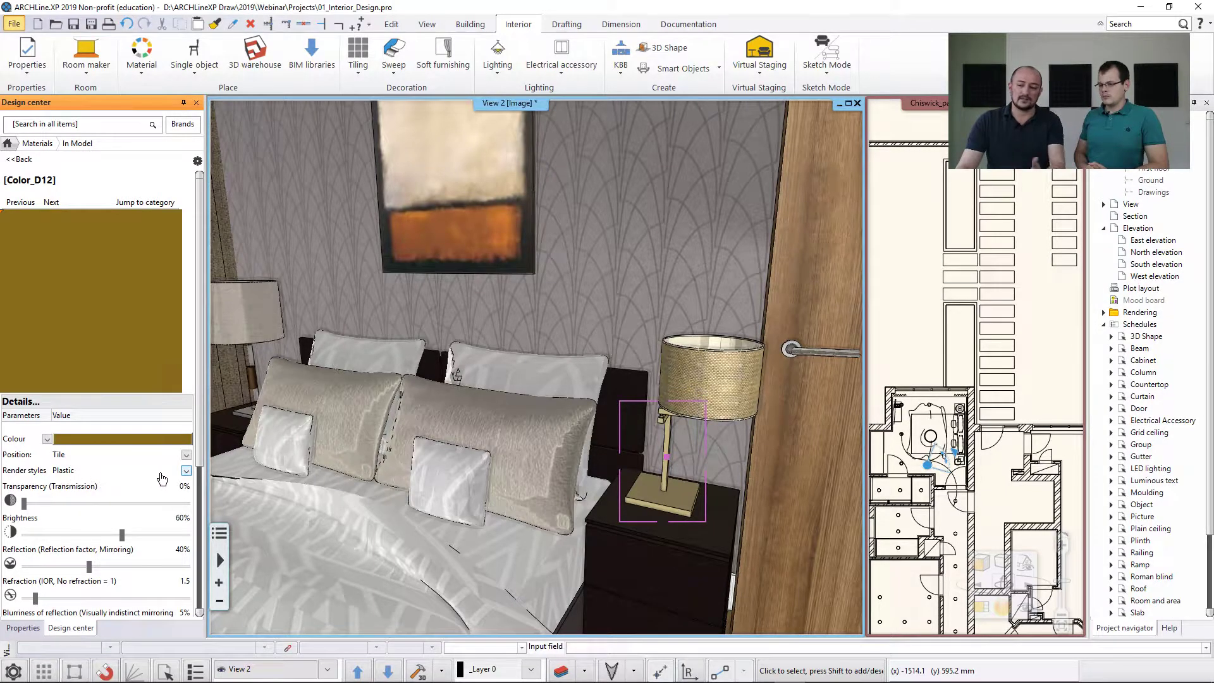
{"action": "left_click", "coordinate": [187, 473]}
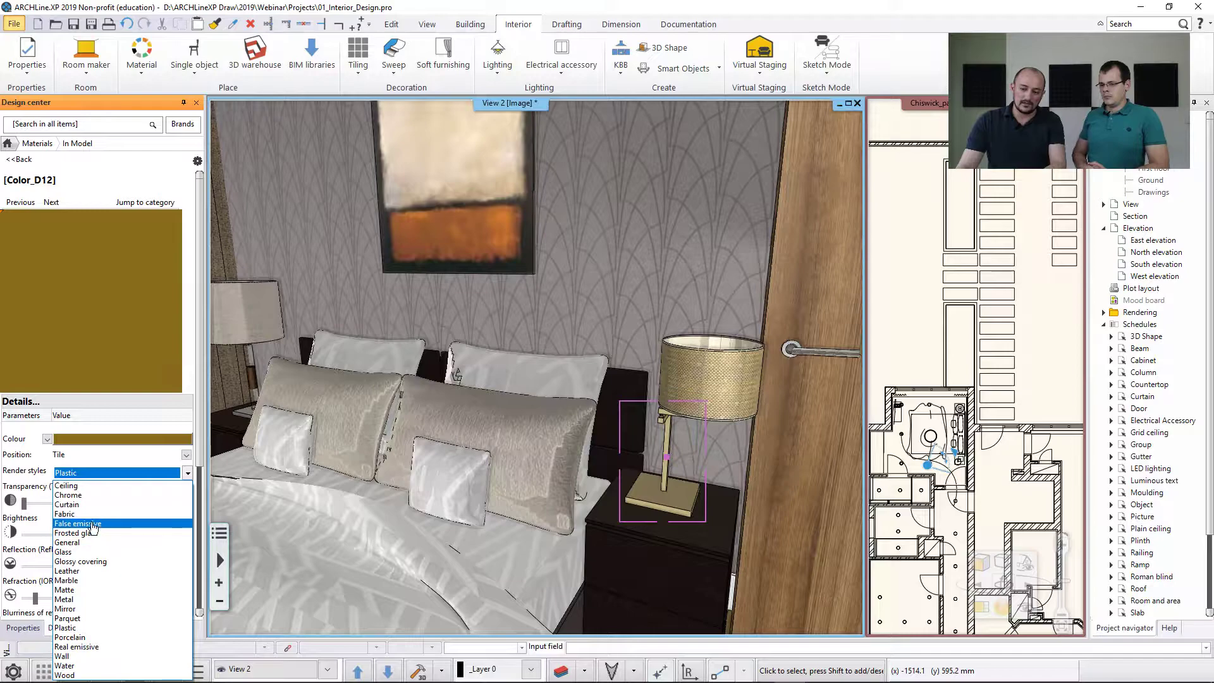
{"action": "left_click", "coordinate": [81, 599]}
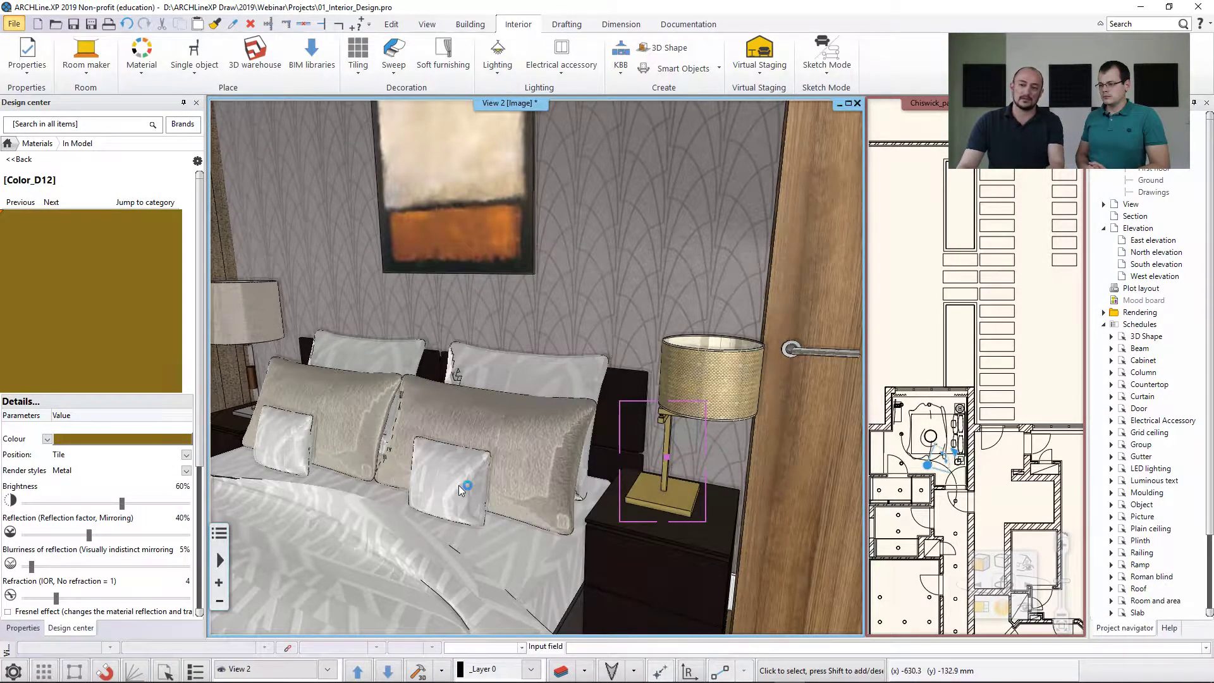
{"action": "left_click", "coordinate": [17, 160]}
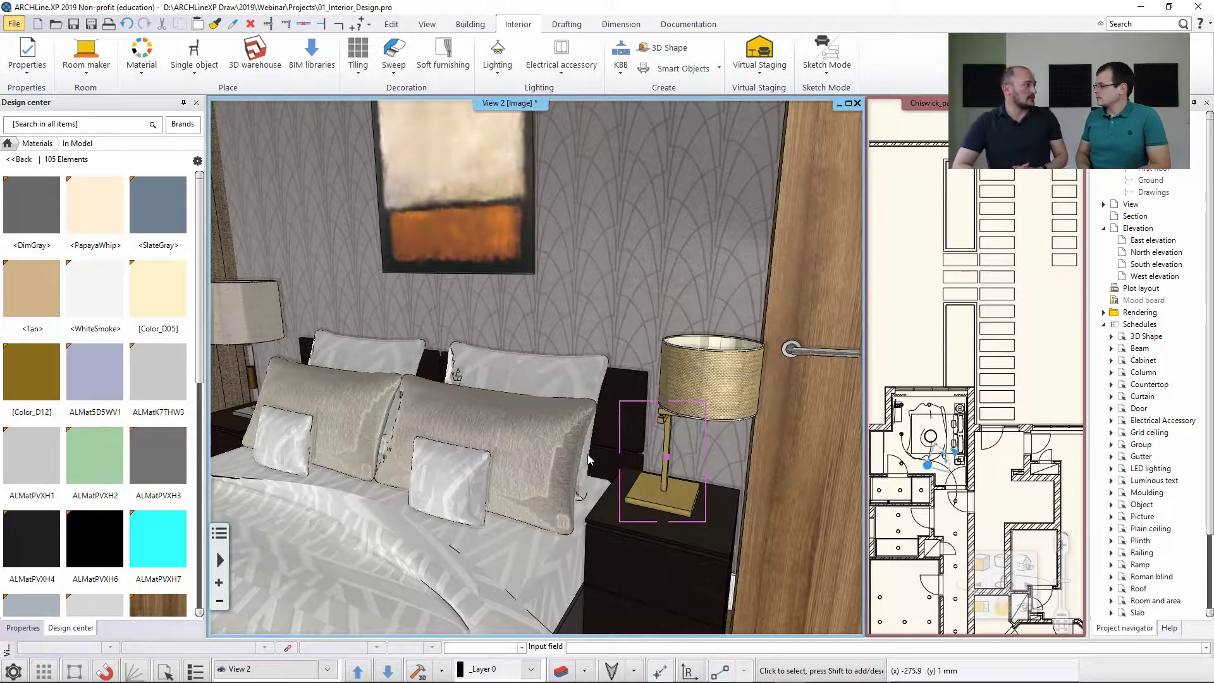
{"action": "left_click", "coordinate": [18, 159]}
{"action": "left_click", "coordinate": [7, 143]}
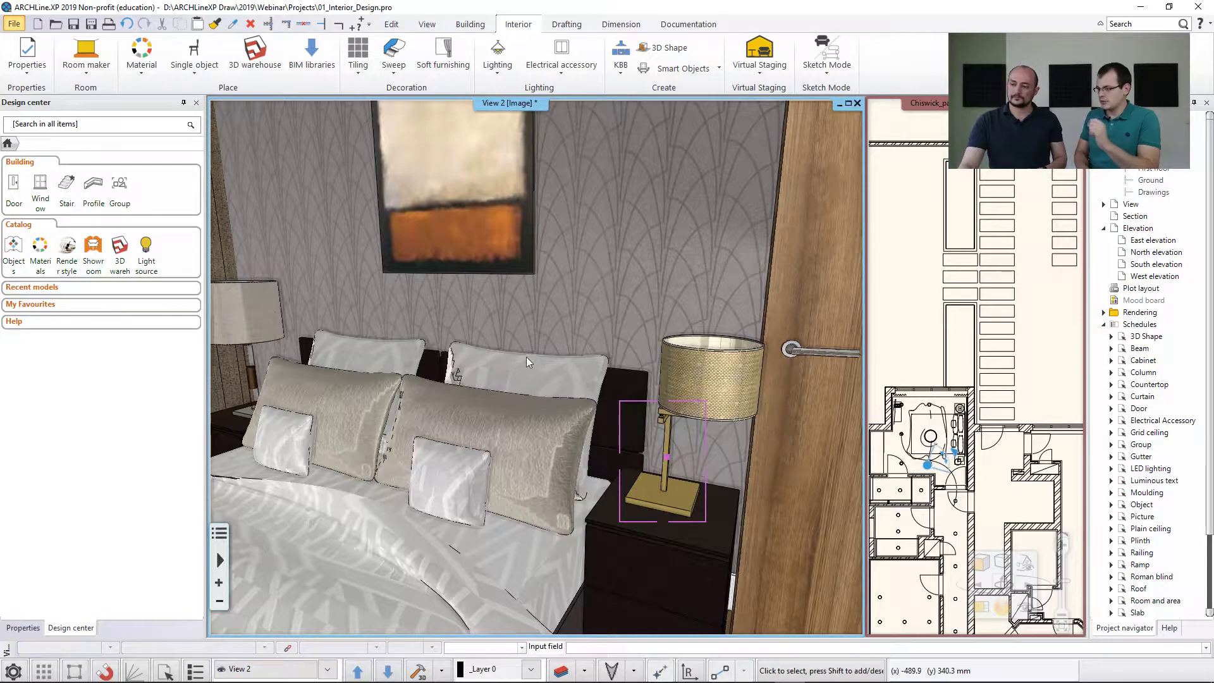
Set the render style of the TV screen above the chest of drawers to False emissive and return to the Design Center start page.
{"action": "middle_click_drag", "start_coordinate": [524, 356], "coordinate": [518, 350]}
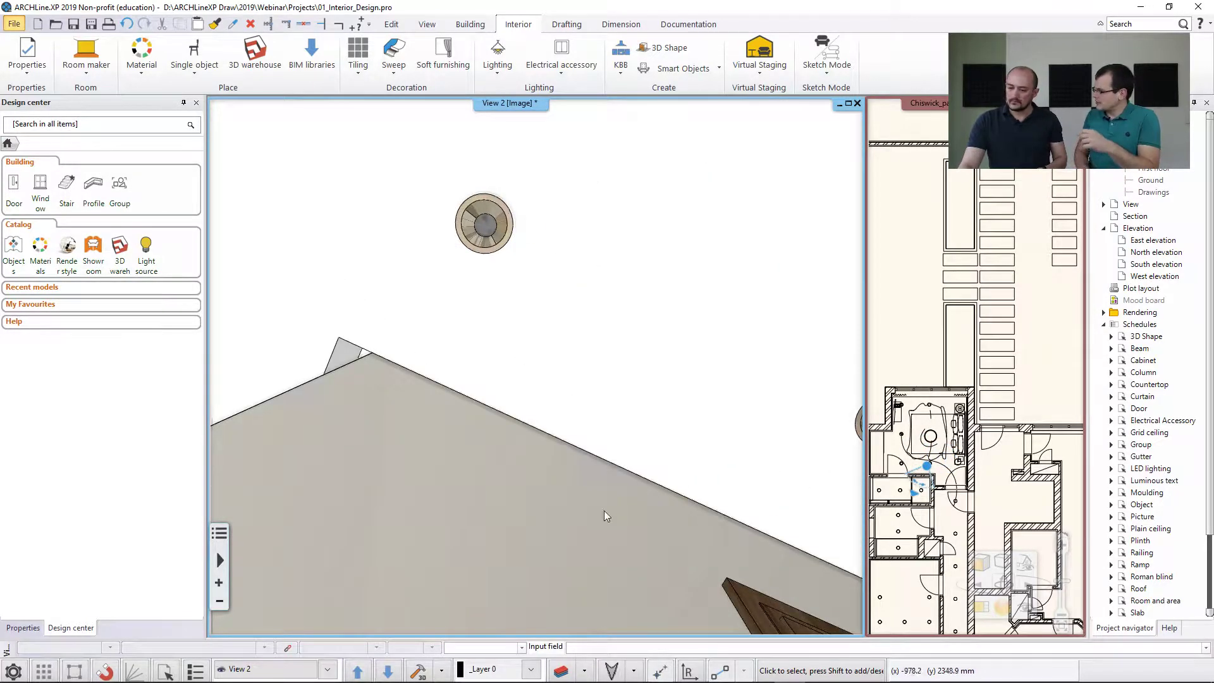
{"action": "left_click", "coordinate": [220, 559]}
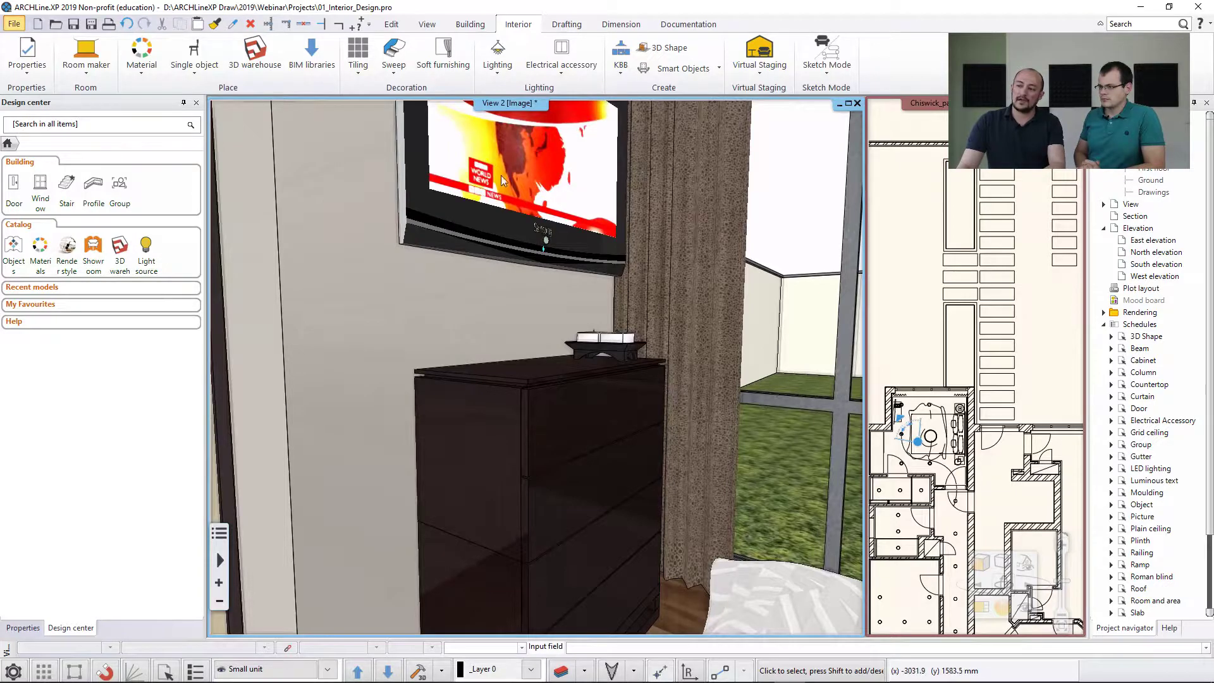
{"action": "left_click", "coordinate": [78, 252]}
{"action": "mouse_move", "coordinate": [448, 179]}
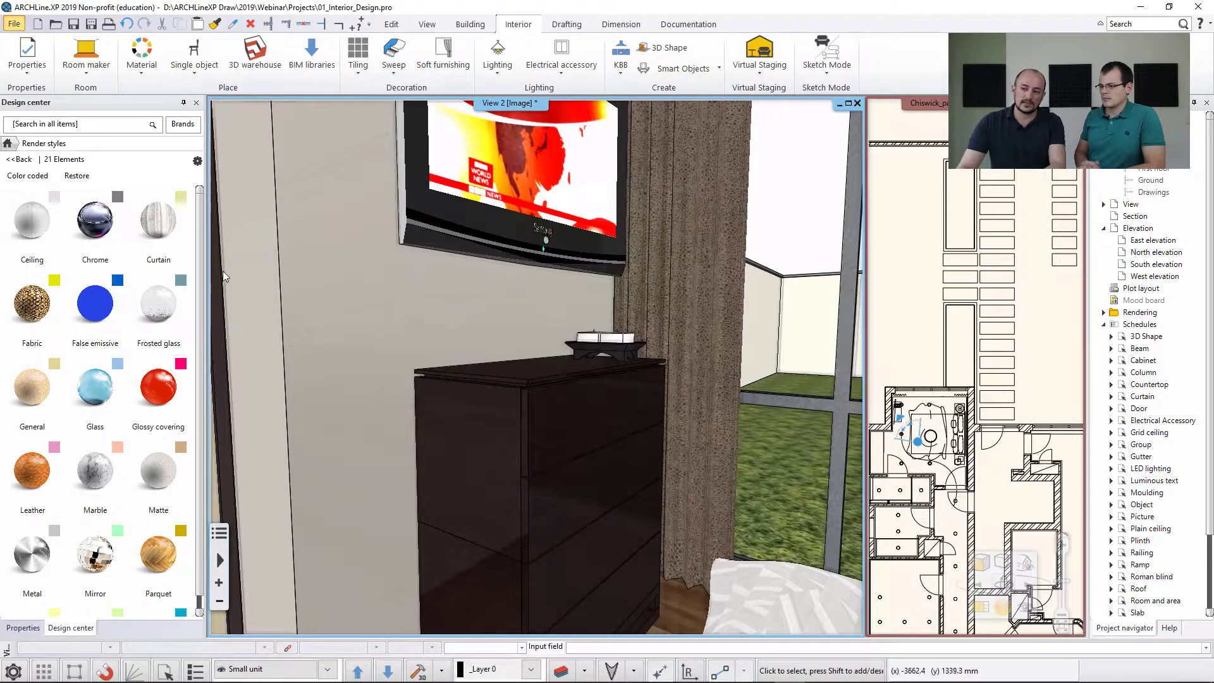
{"action": "scroll", "coordinate": [202, 289], "scroll_direction": "down", "scroll_amount": 2}
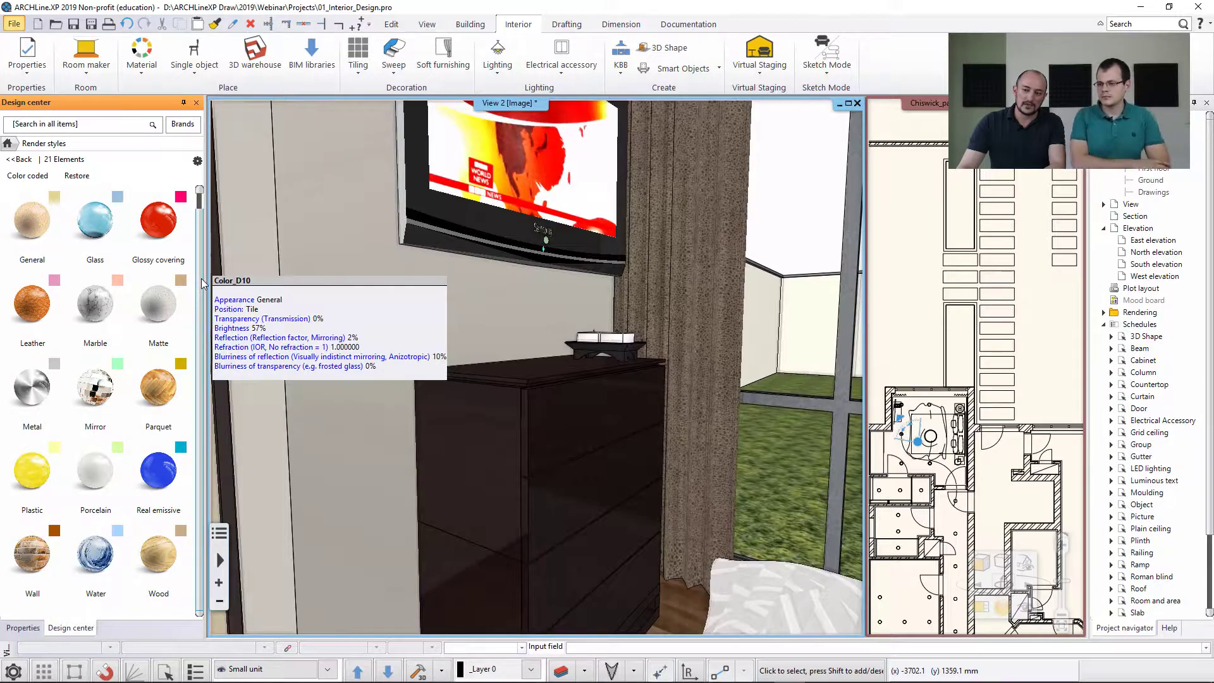
{"action": "scroll", "coordinate": [202, 288], "scroll_direction": "up", "scroll_amount": 1}
{"action": "mouse_move", "coordinate": [112, 244]}
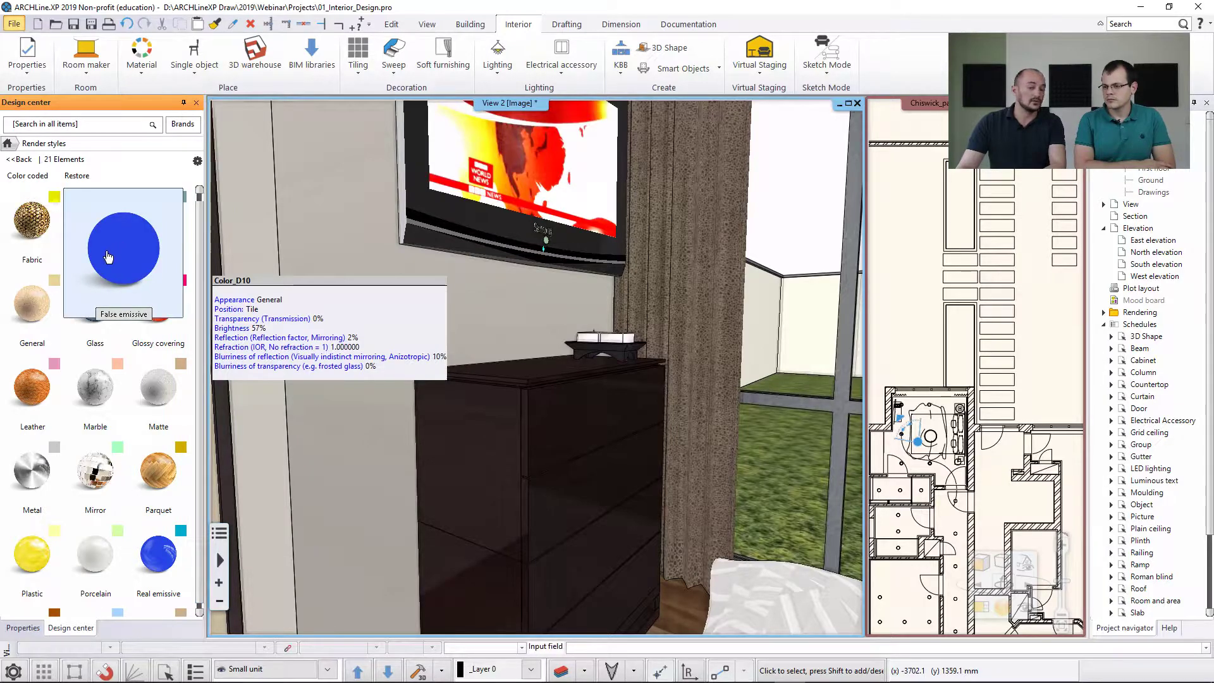
{"action": "left_click_drag", "start_coordinate": [108, 256], "coordinate": [497, 182]}
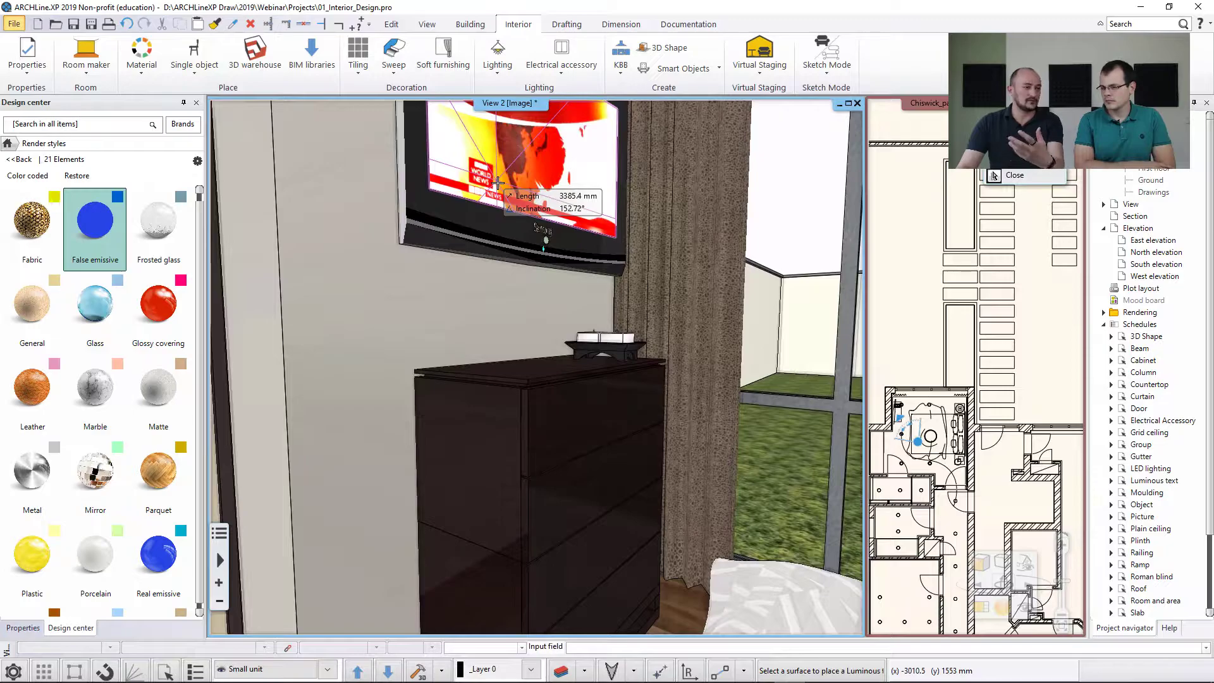
{"action": "left_click", "coordinate": [499, 185]}
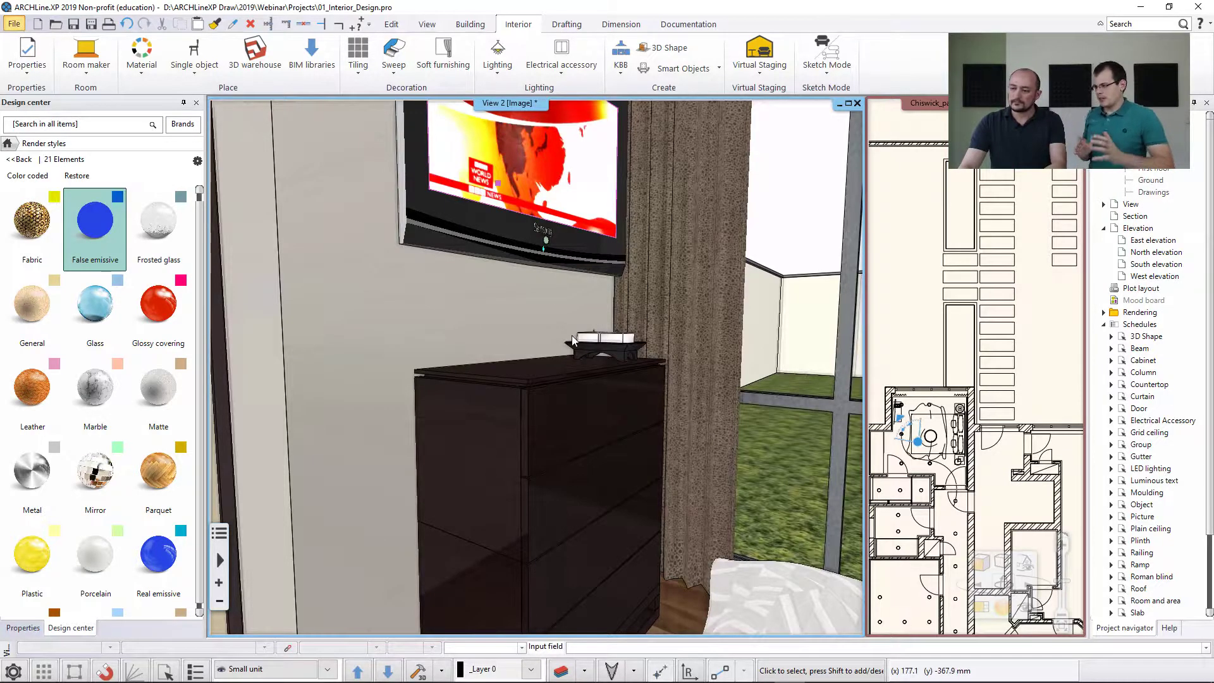
{"action": "scroll", "coordinate": [557, 342], "scroll_direction": "down", "scroll_amount": 1}
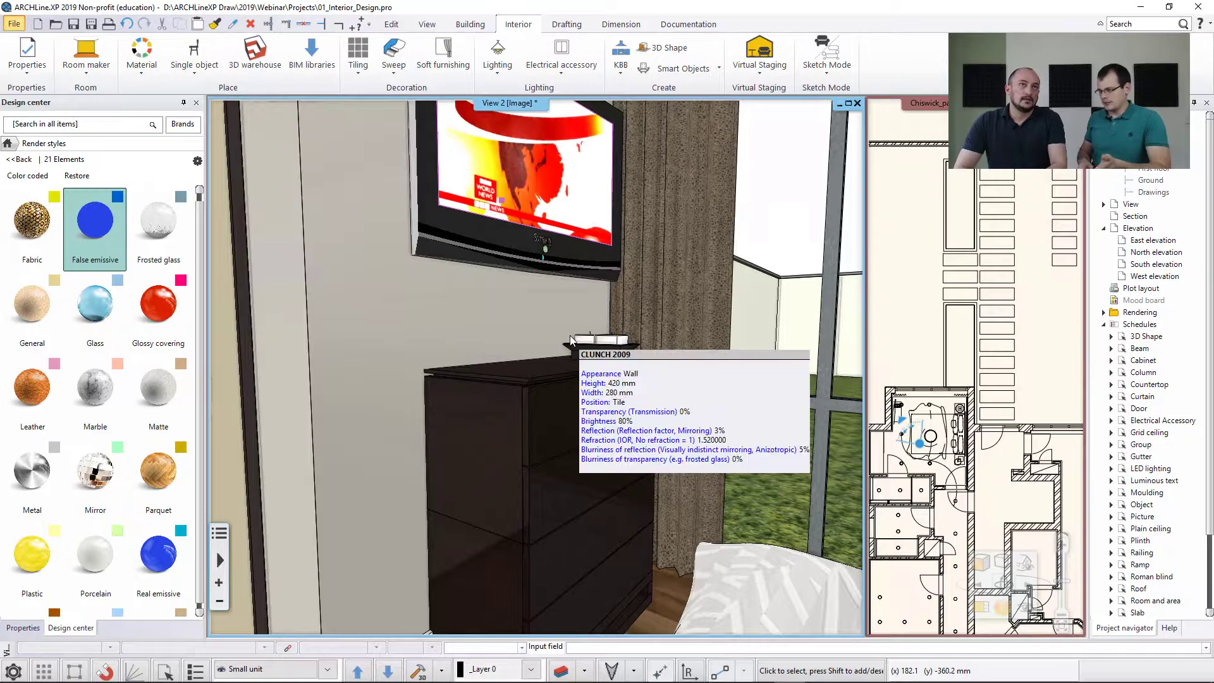
{"action": "left_click", "coordinate": [9, 145]}
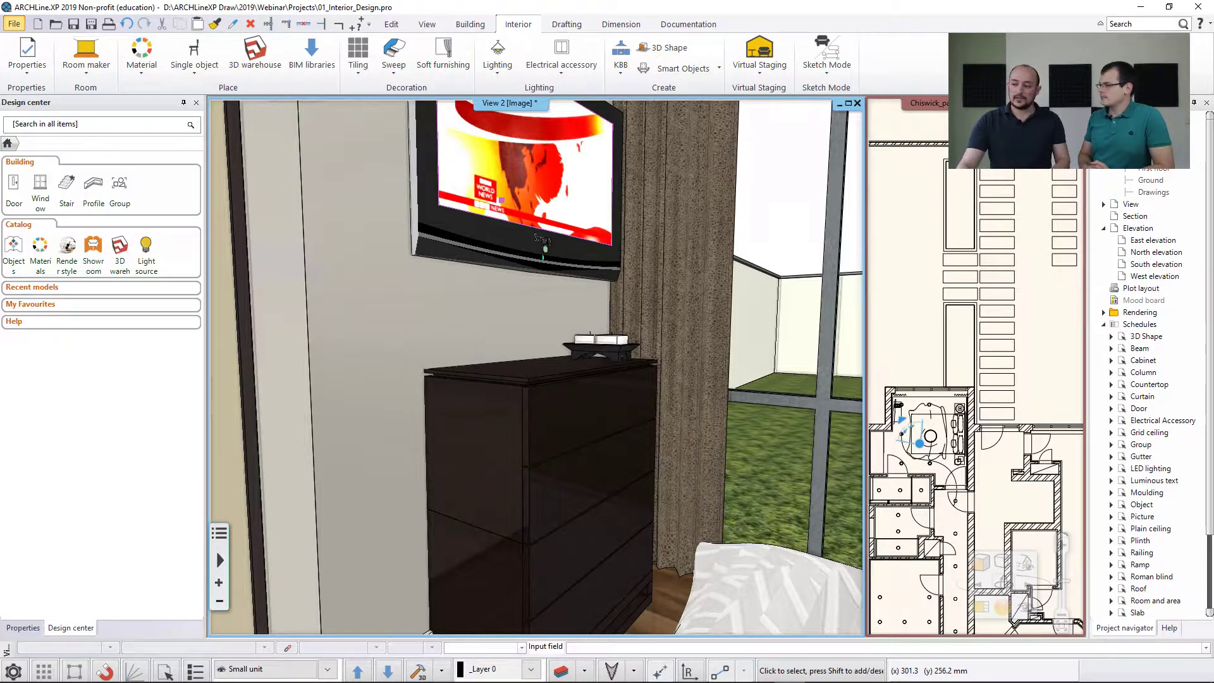
Swap the Ground floor plan into the main window and show the available animation path commands.
{"action": "left_click", "coordinate": [899, 359]}
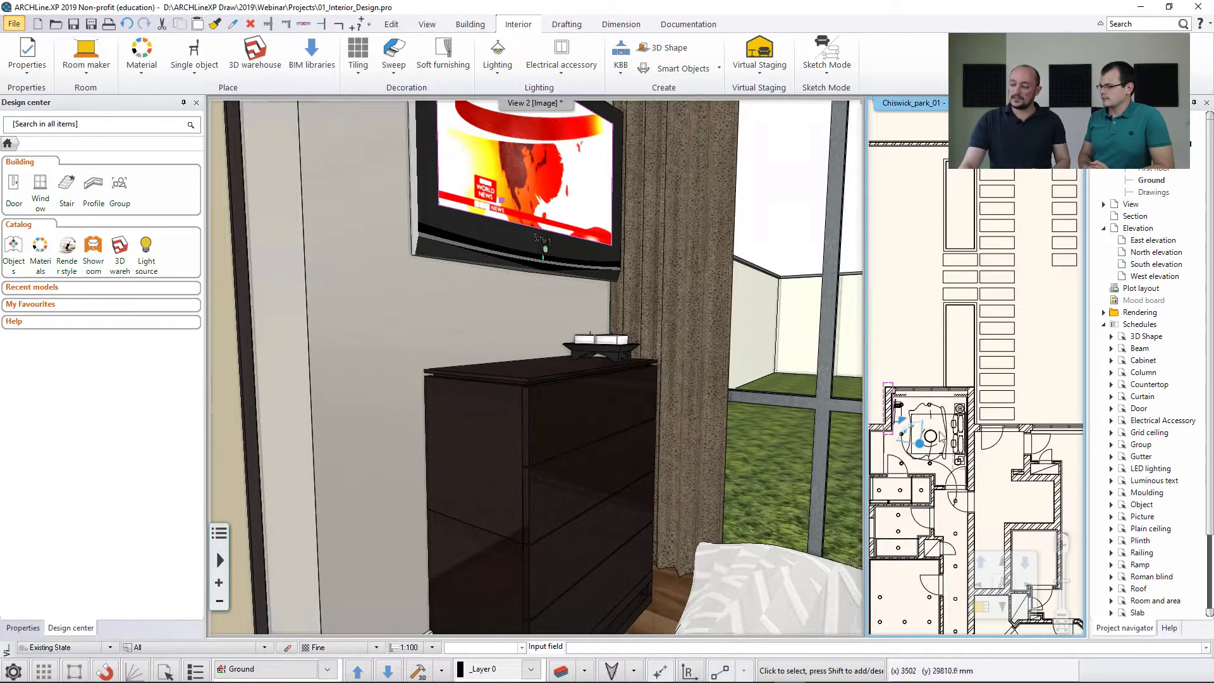
{"action": "left_click", "coordinate": [982, 608]}
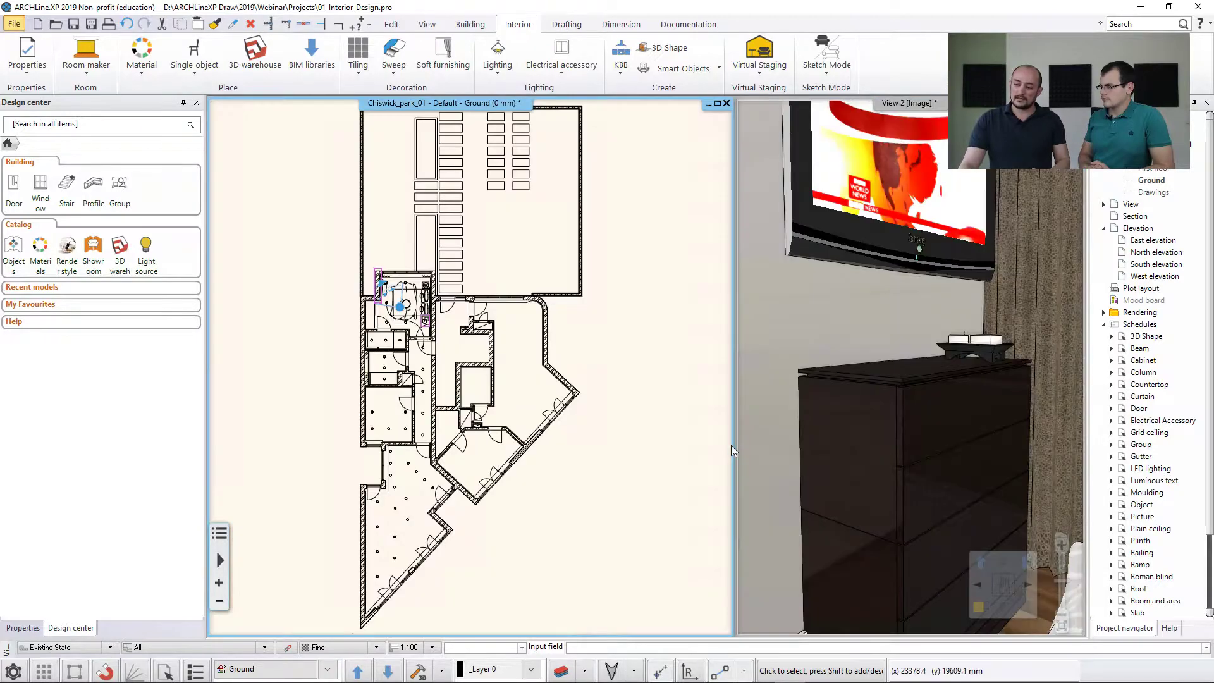
{"action": "scroll", "coordinate": [384, 279], "scroll_direction": "up", "scroll_amount": 2}
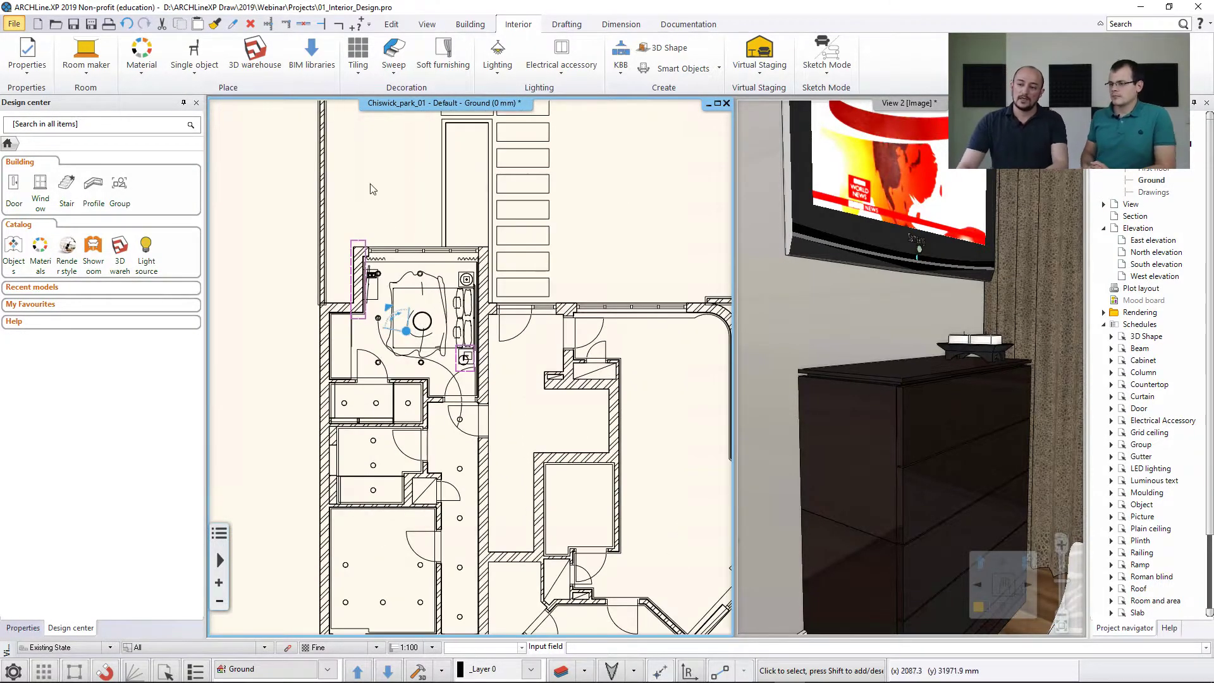
{"action": "left_click", "coordinate": [427, 24]}
{"action": "left_click", "coordinate": [733, 74]}
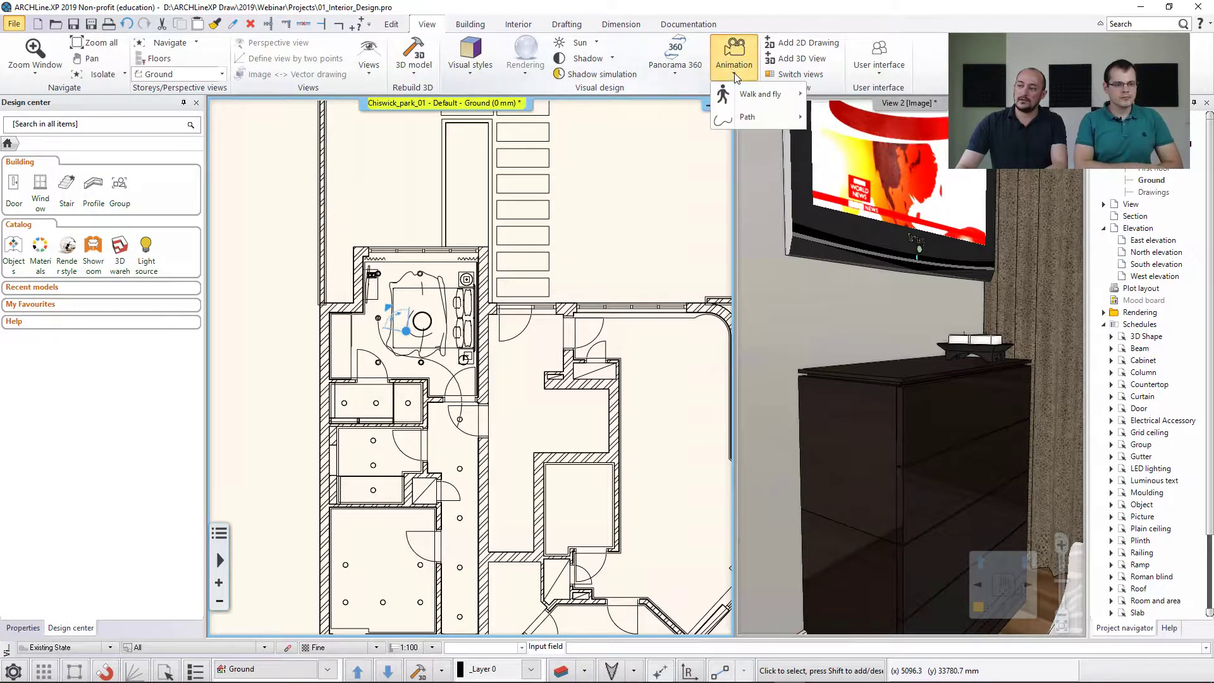
{"action": "mouse_move", "coordinate": [733, 118]}
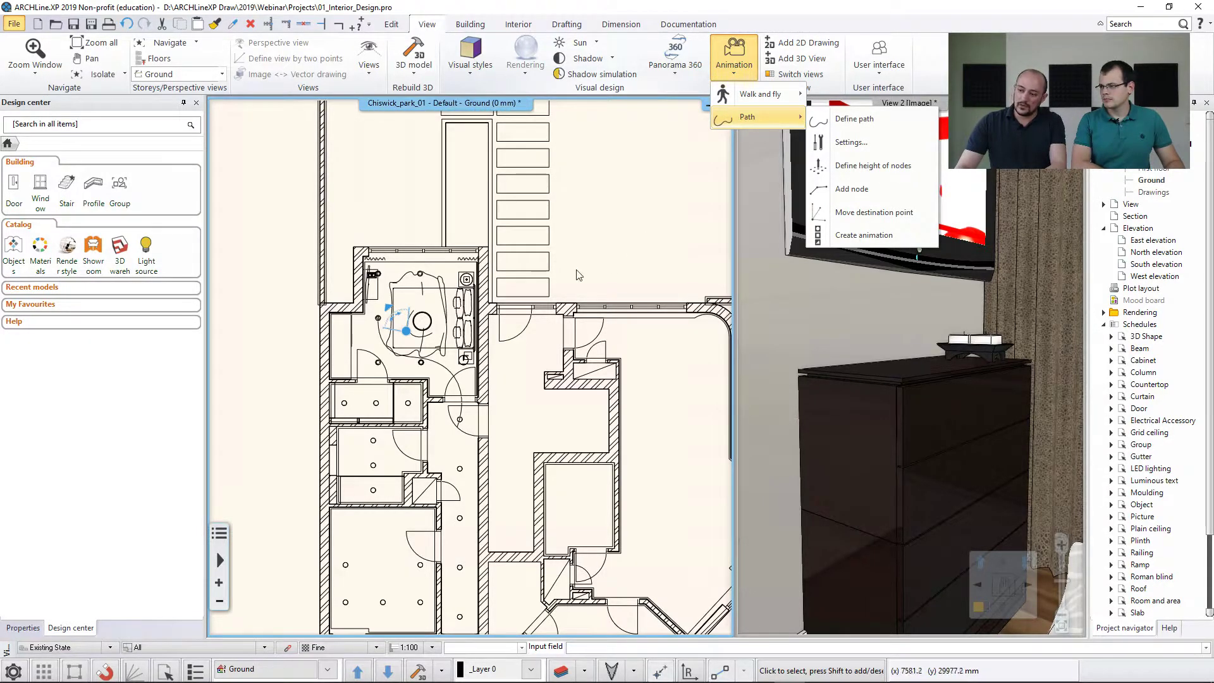
{"action": "scroll", "coordinate": [468, 402], "scroll_direction": "up", "scroll_amount": 4}
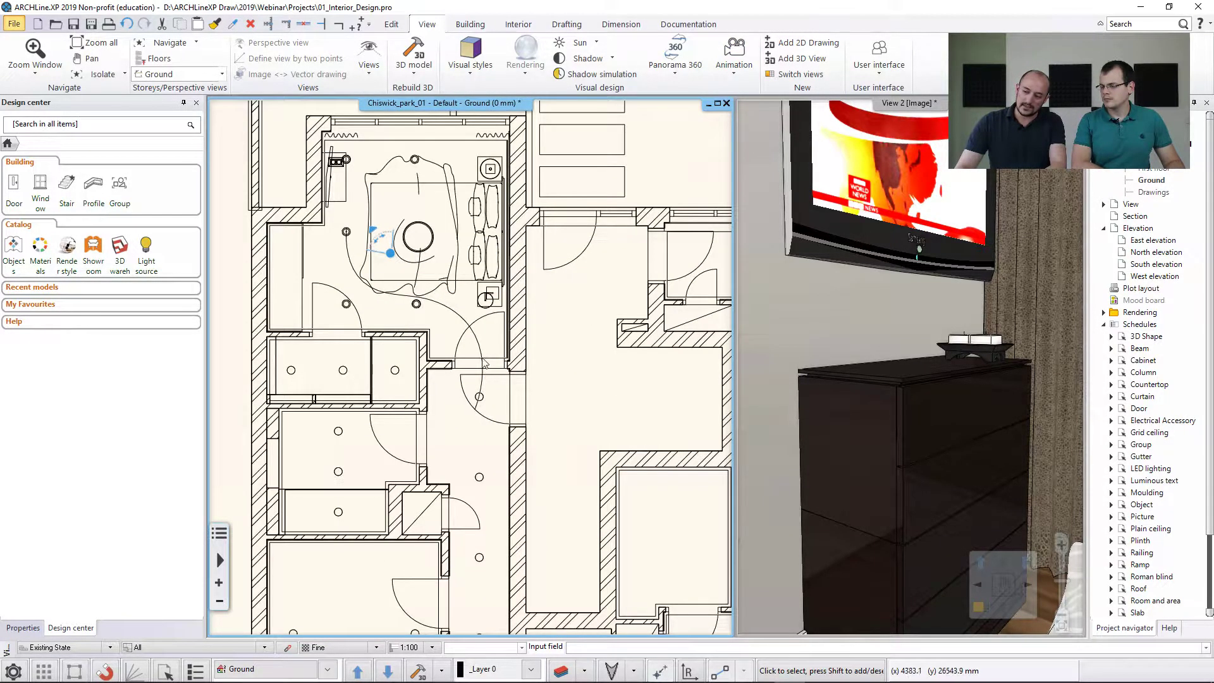
Create an animation from the spline path running through the bedroom door and play it in the animation editor.
{"action": "left_click", "coordinate": [480, 357]}
{"action": "left_click", "coordinate": [406, 257]}
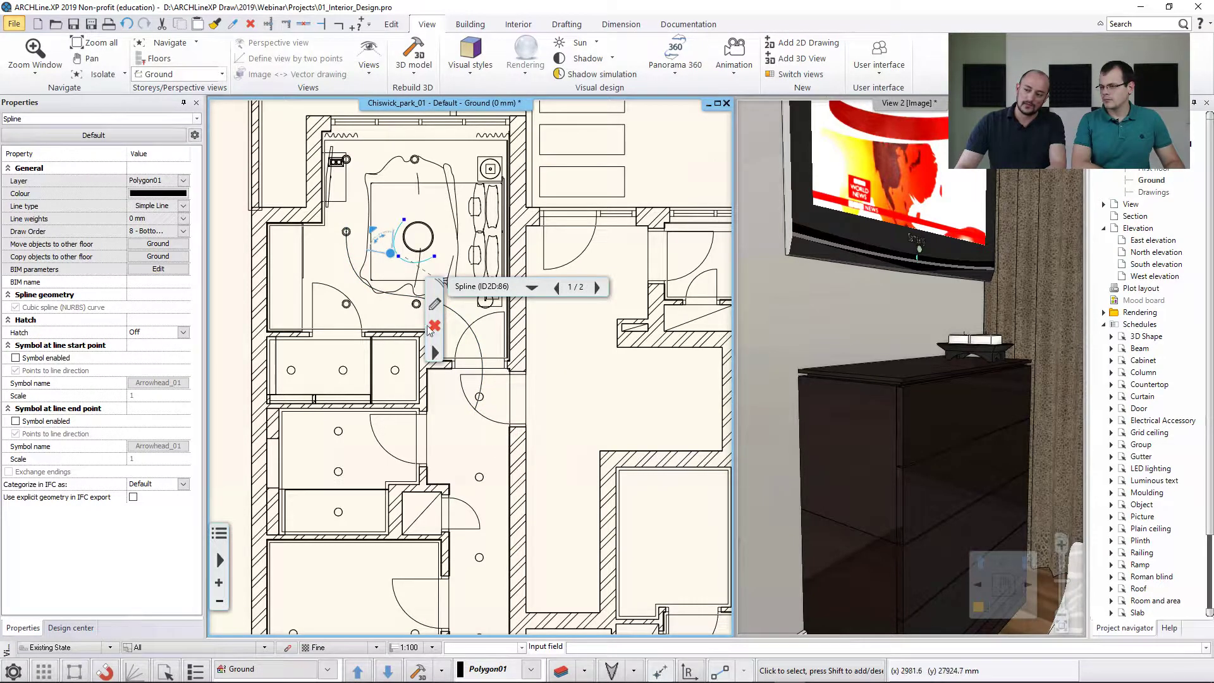
{"action": "left_click", "coordinate": [481, 352]}
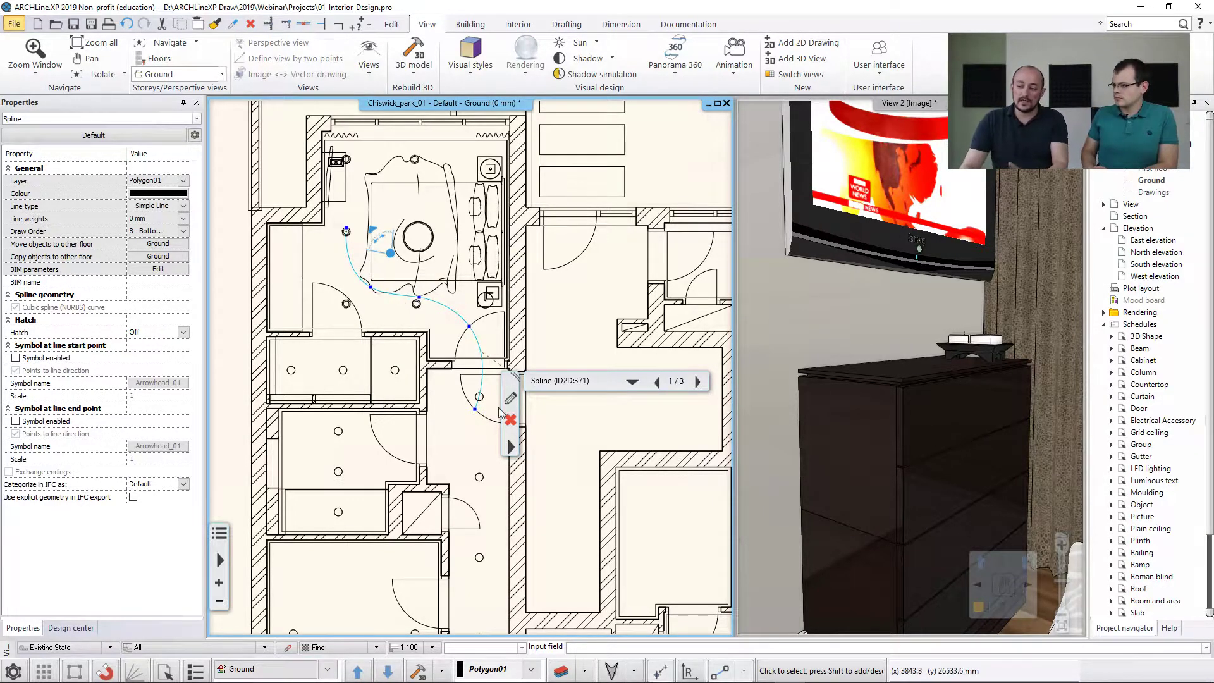
{"action": "left_click", "coordinate": [511, 447]}
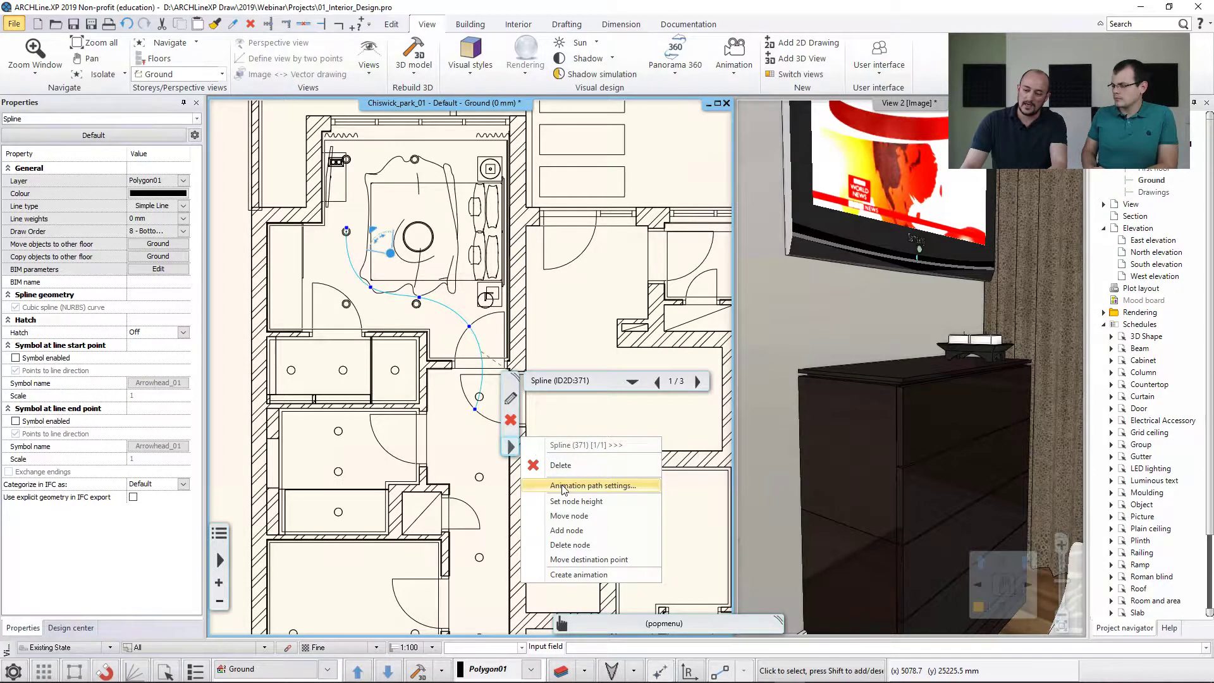
{"action": "left_click", "coordinate": [577, 574]}
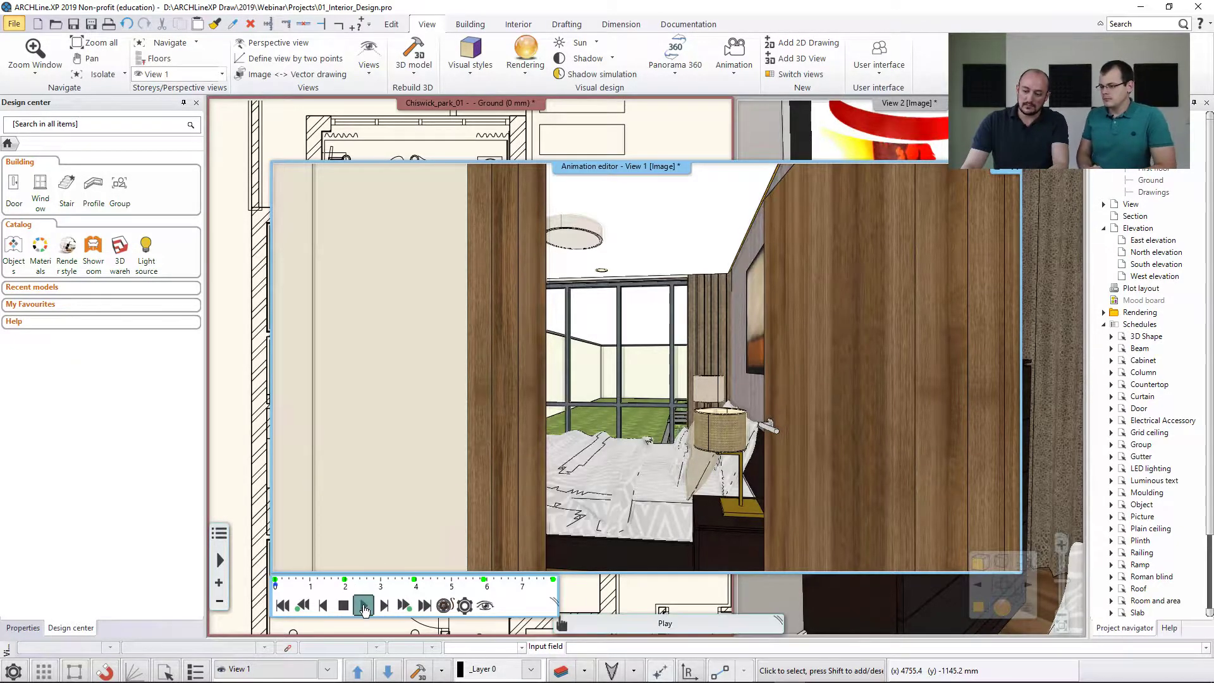
{"action": "left_click", "coordinate": [364, 605]}
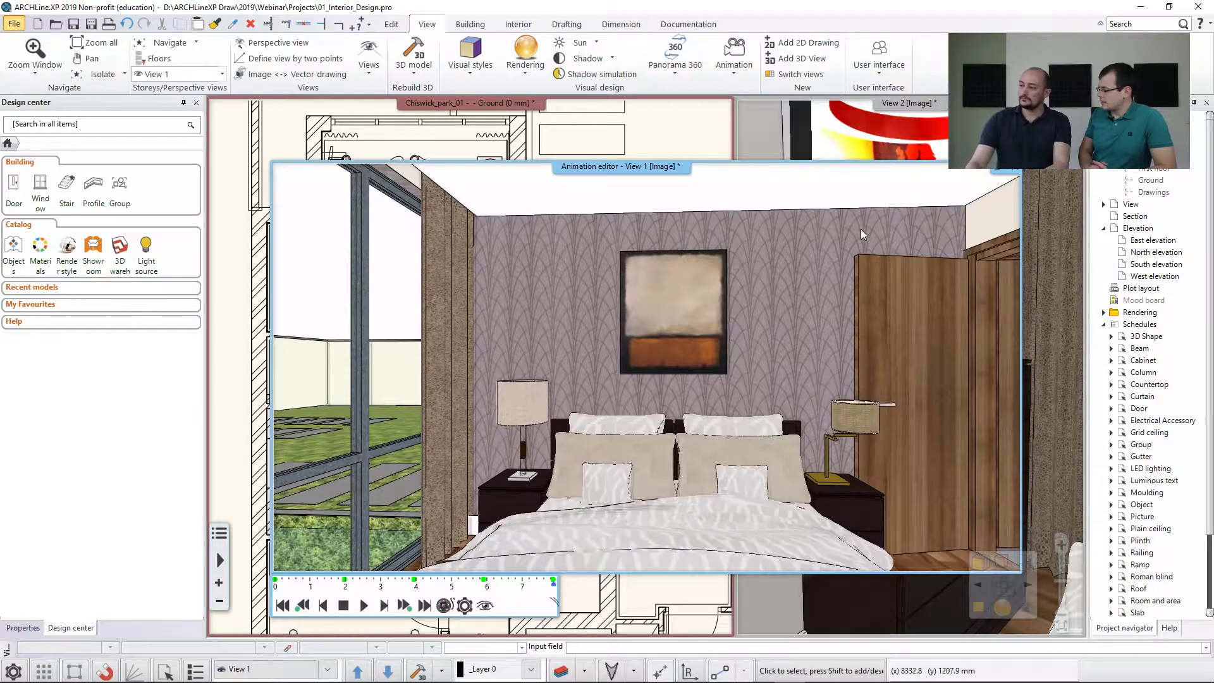
{"action": "left_click", "coordinate": [1014, 167]}
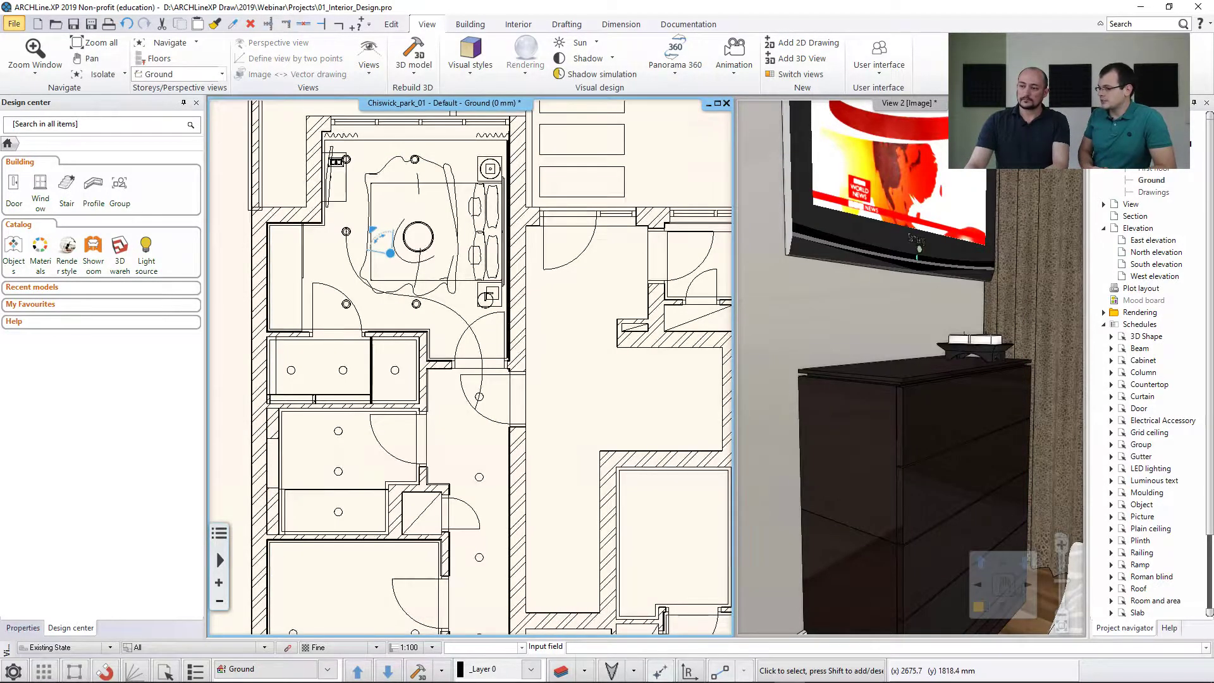
Swap the 3D view back into the main window and switch it to the saved view A1Bedroom1_2.
{"action": "scroll", "coordinate": [585, 313], "scroll_direction": "down", "scroll_amount": 2}
{"action": "scroll", "coordinate": [585, 313], "scroll_direction": "down", "scroll_amount": 1}
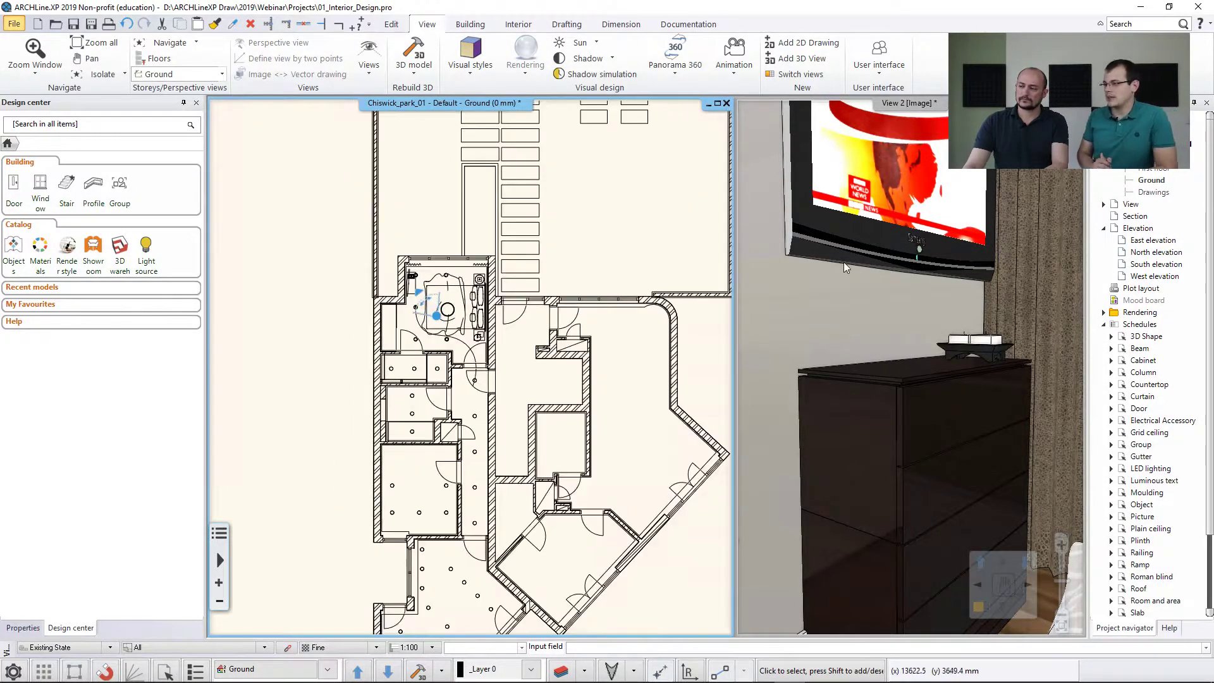
{"action": "left_click", "coordinate": [925, 579]}
{"action": "left_click_drag", "start_coordinate": [925, 578], "coordinate": [610, 389]}
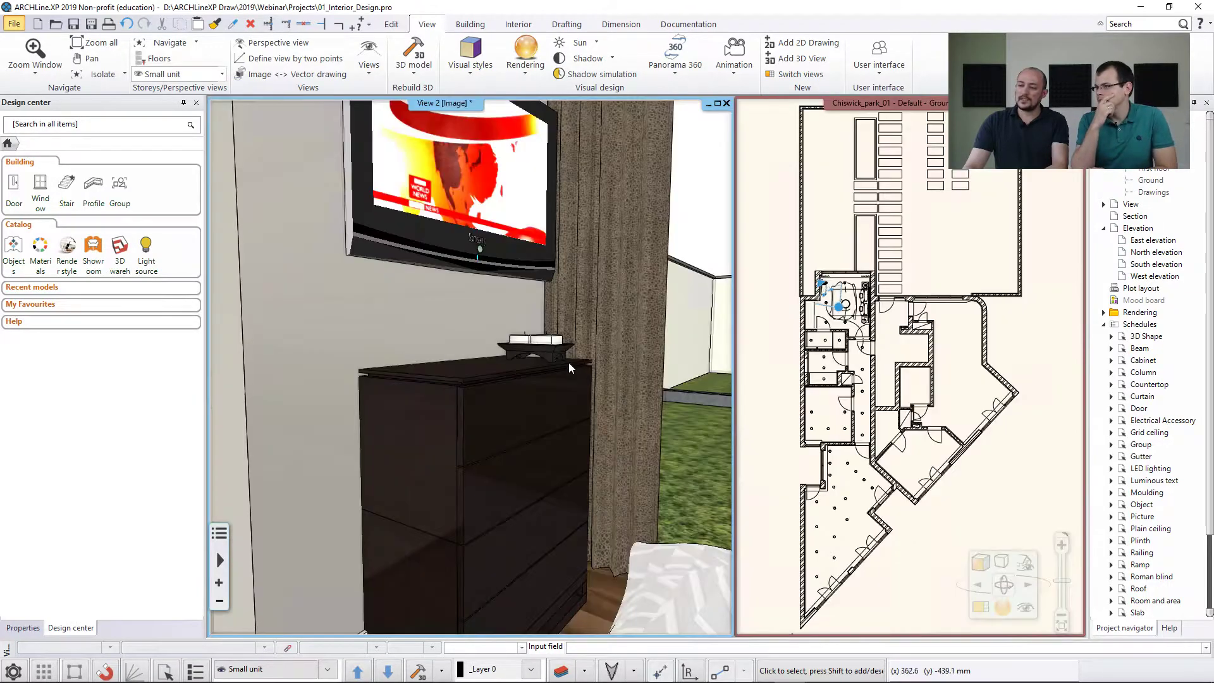
{"action": "right_click_drag", "start_coordinate": [567, 362], "coordinate": [567, 362]}
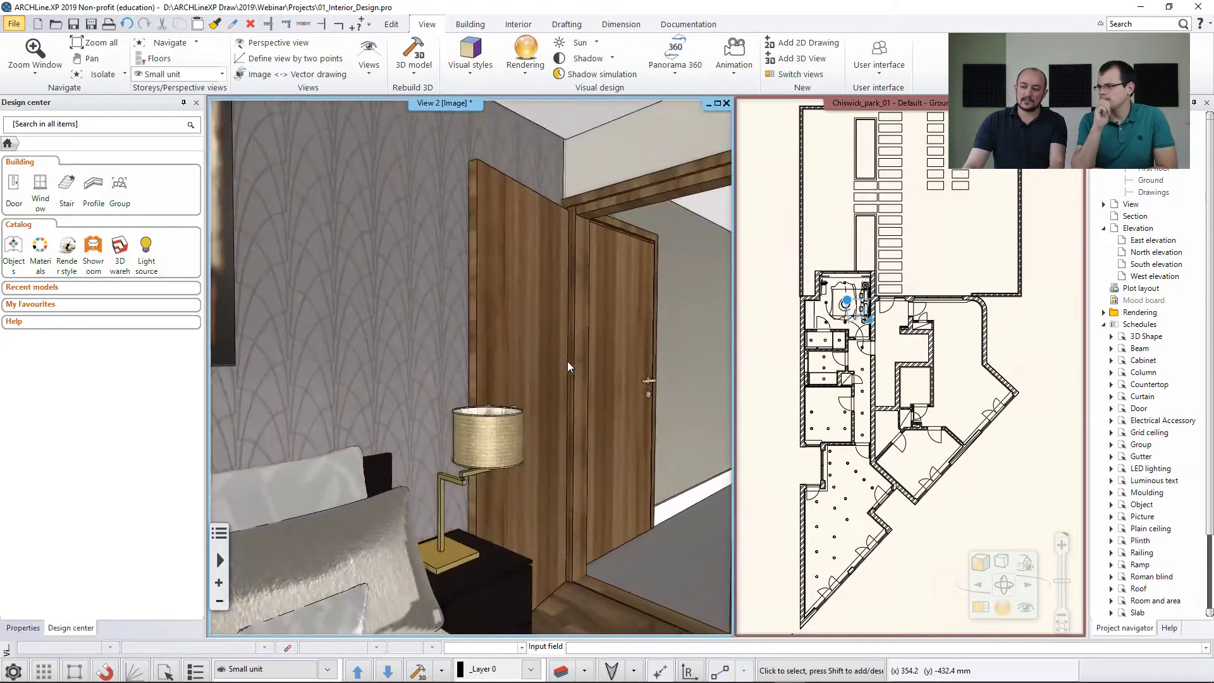
{"action": "key", "text": "Page_Down"}
{"action": "key", "text": "Page_Down"}
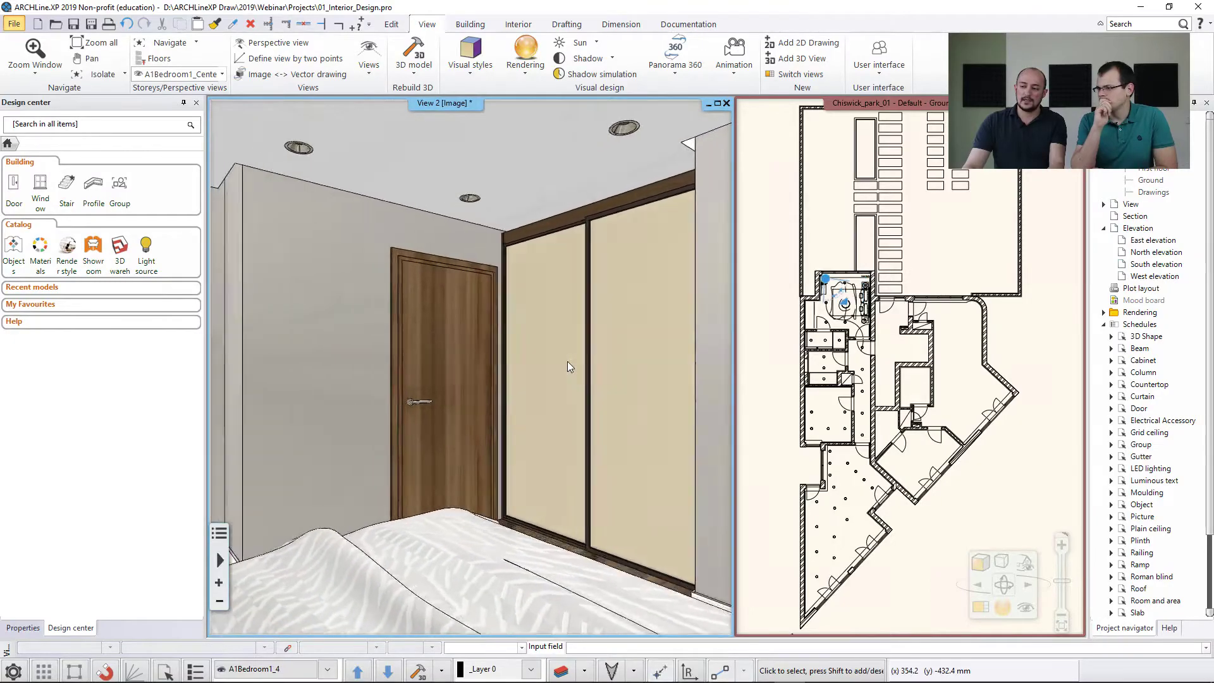
{"action": "key", "text": "Page_Up"}
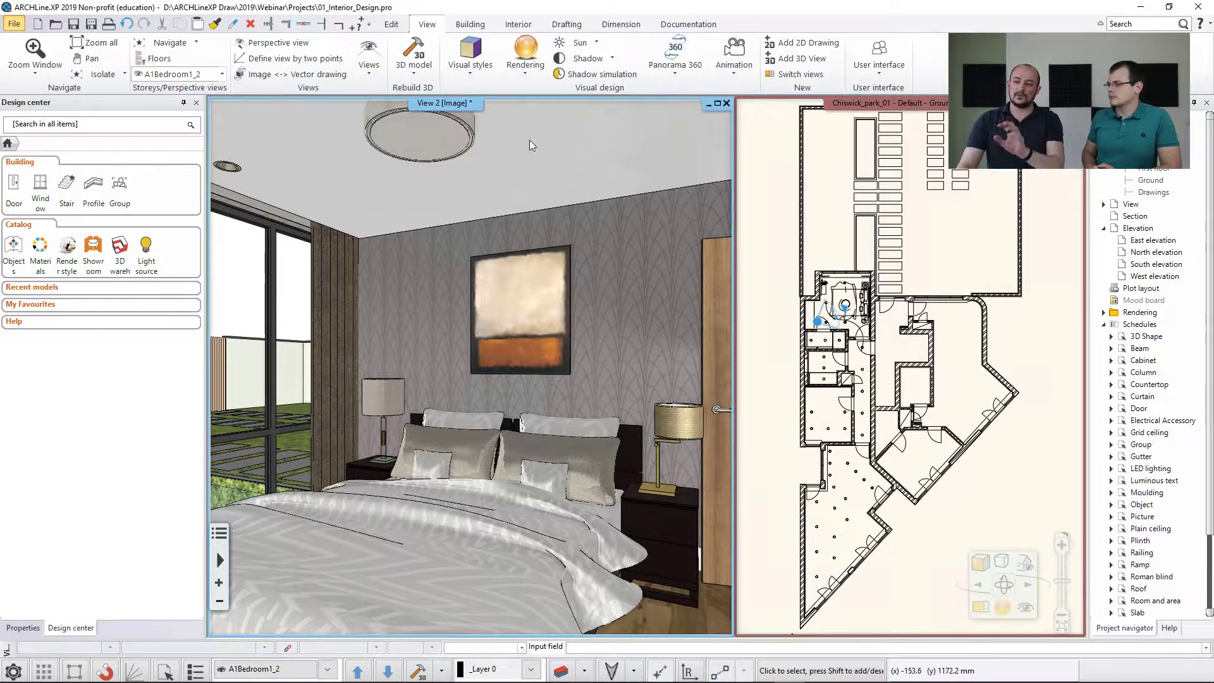
Launch ARCHLine.XP LIVE with the current project and choose the Free Trial licence type.
{"action": "left_click", "coordinate": [525, 75]}
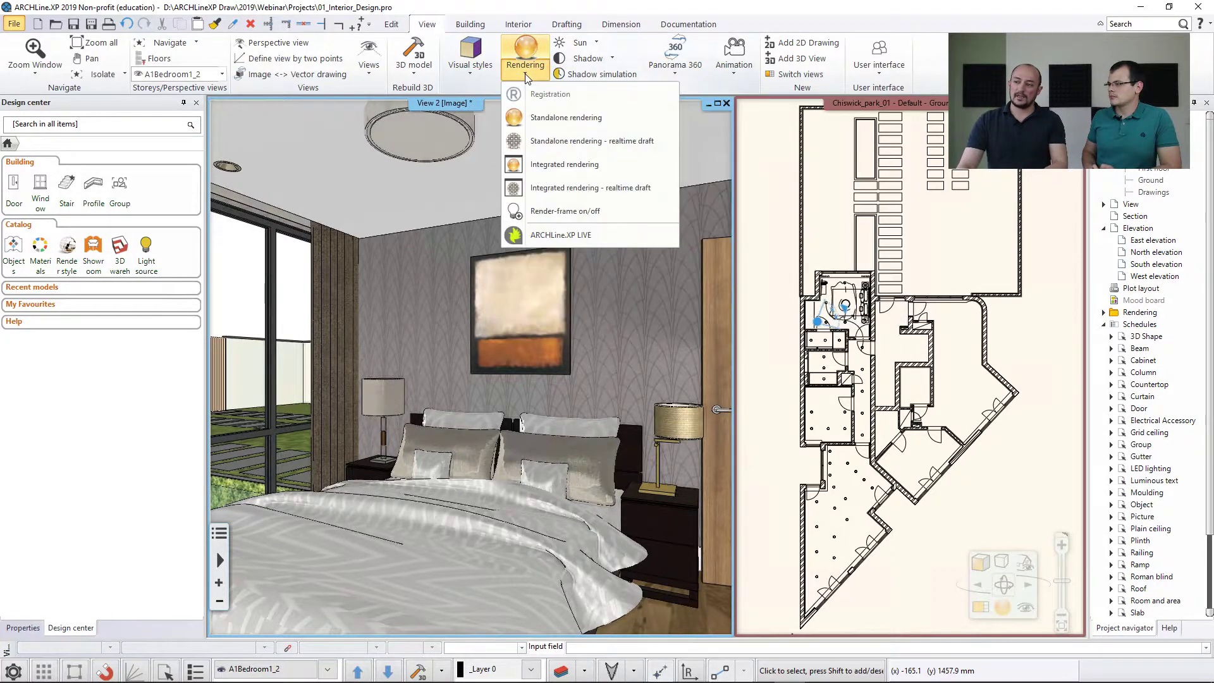
{"action": "left_click", "coordinate": [539, 235]}
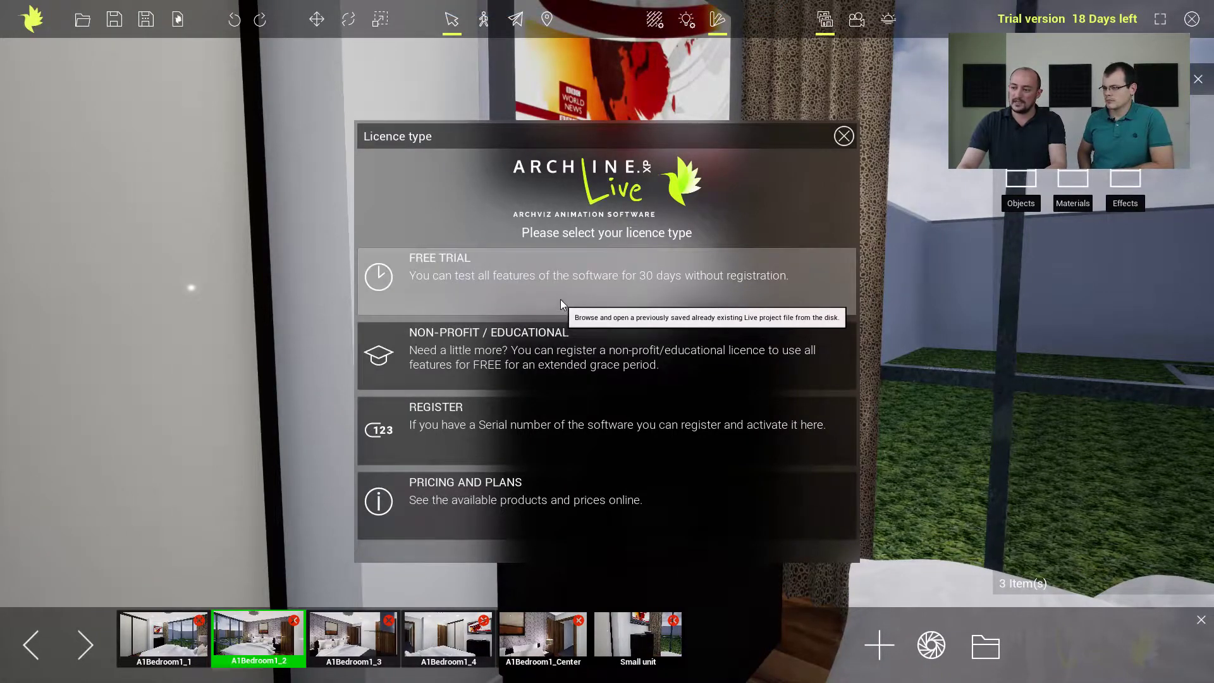
{"action": "left_click", "coordinate": [560, 305]}
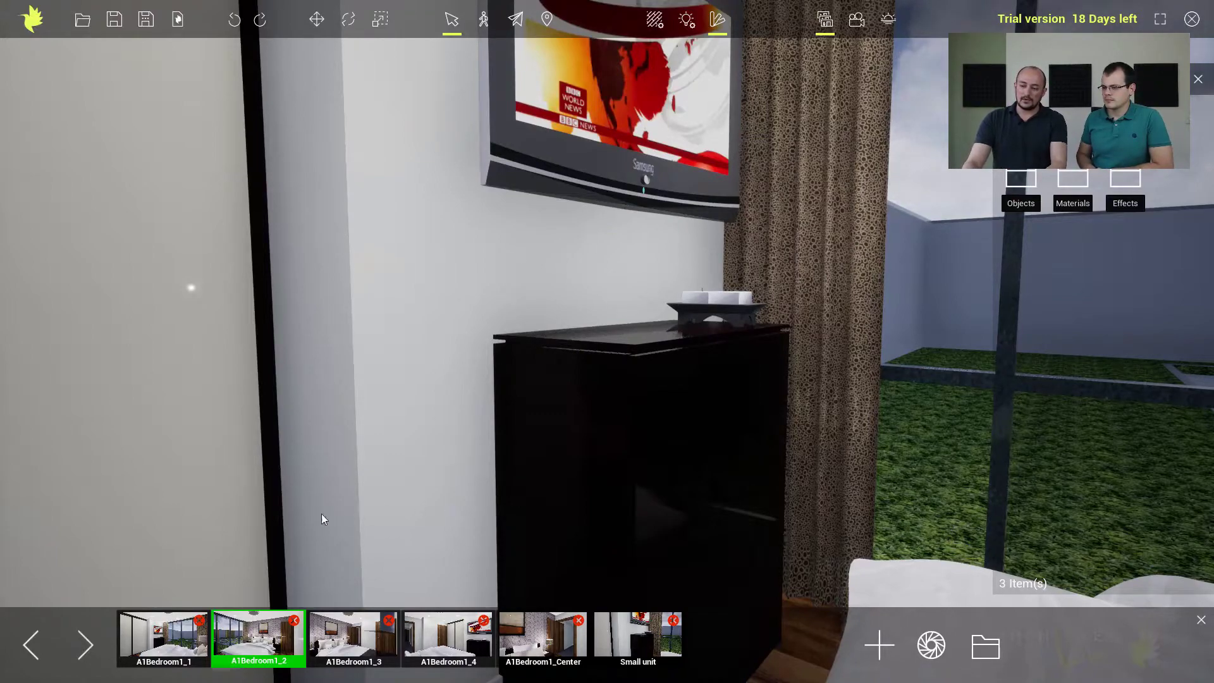
Look through the saved views in ARCHLine.XP LIVE one by one, from A1Bedroom1_1 to Small unit.
{"action": "left_click", "coordinate": [169, 613]}
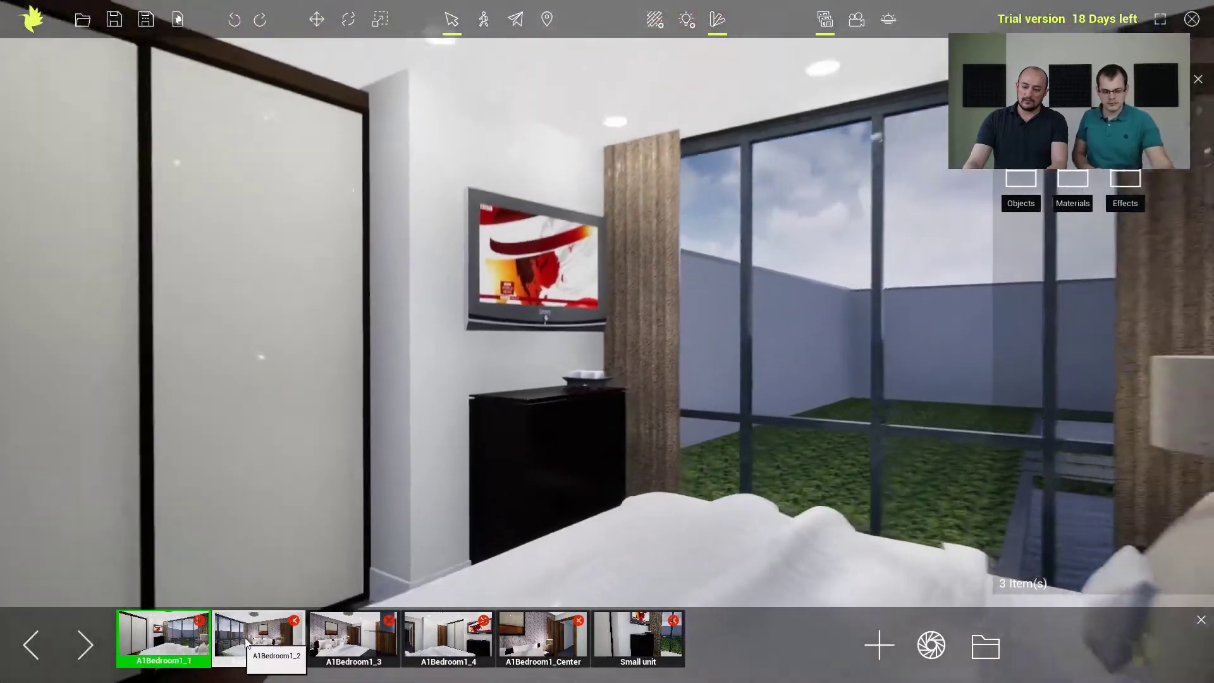
{"action": "left_click", "coordinate": [248, 643]}
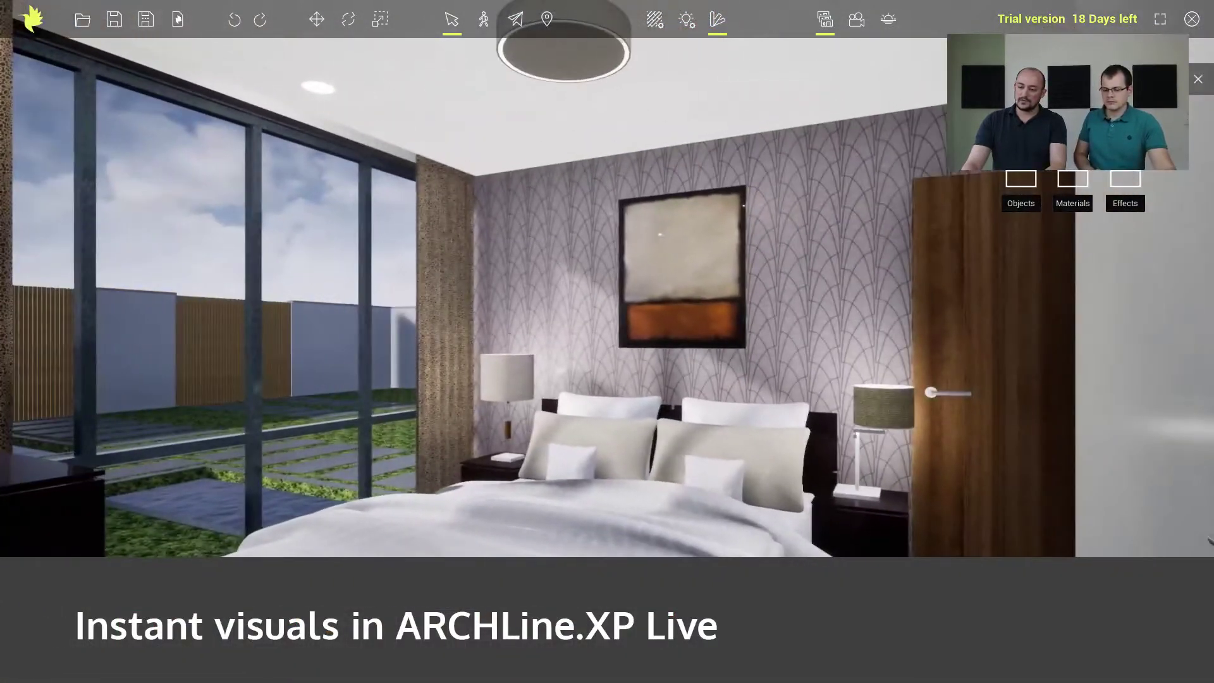
{"action": "left_click", "coordinate": [351, 642]}
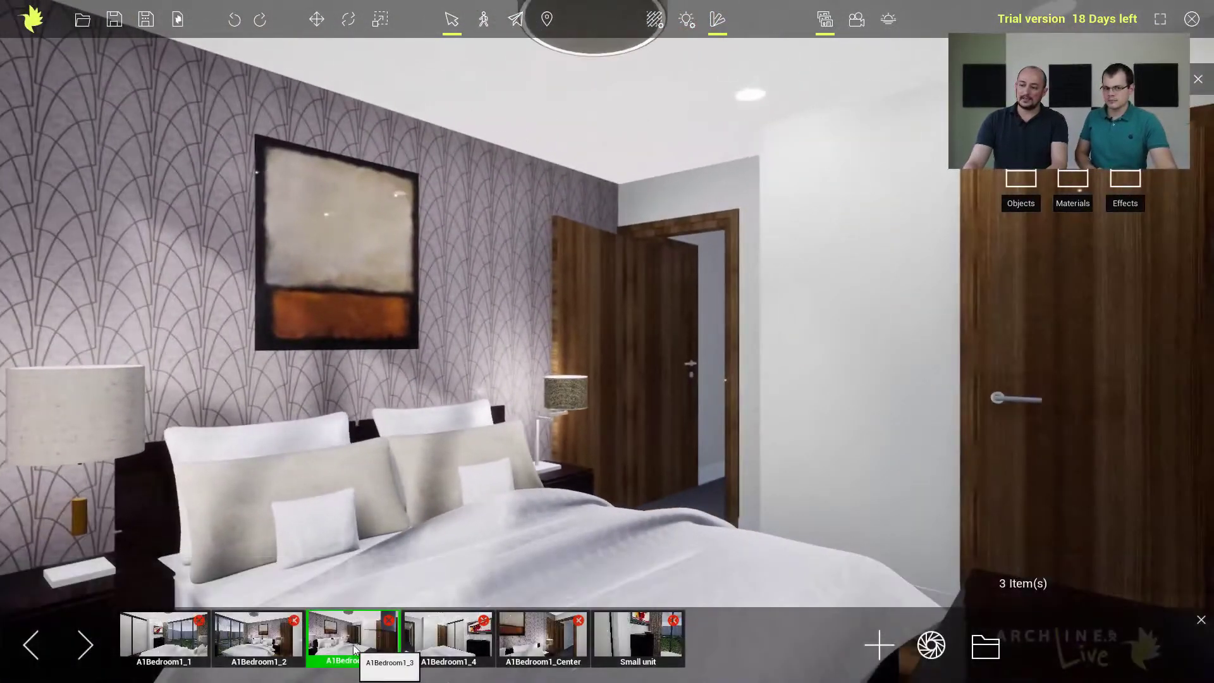
{"action": "left_click", "coordinate": [435, 644]}
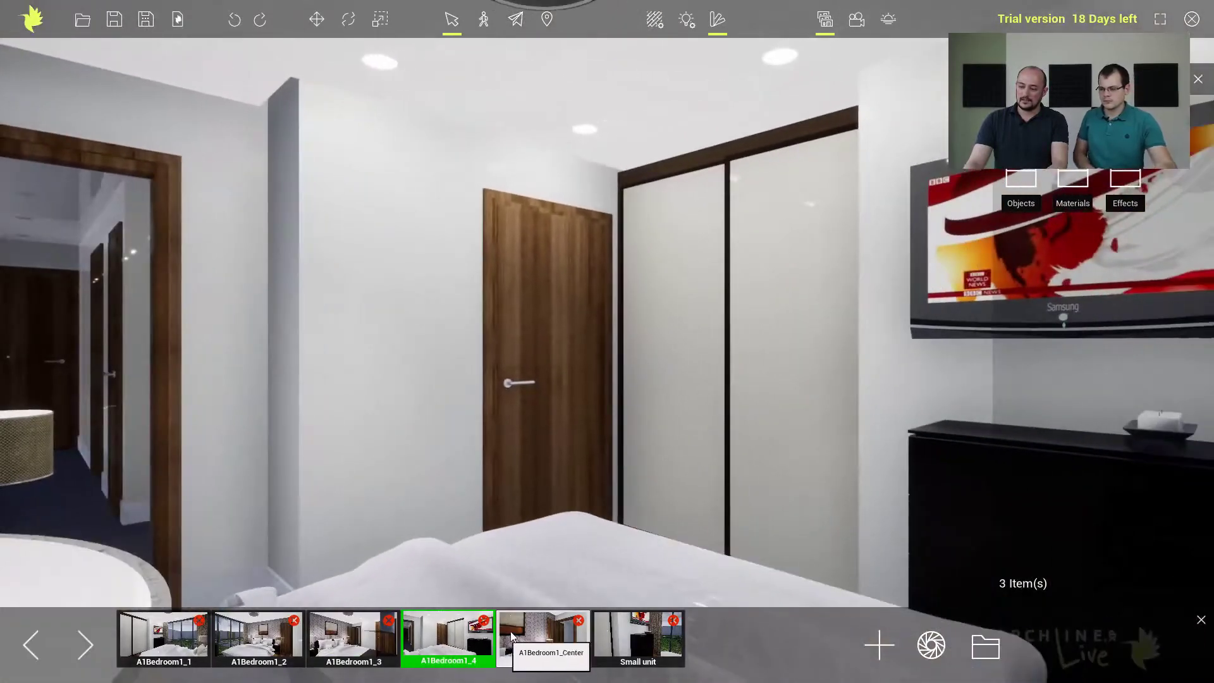
{"action": "left_click", "coordinate": [524, 635]}
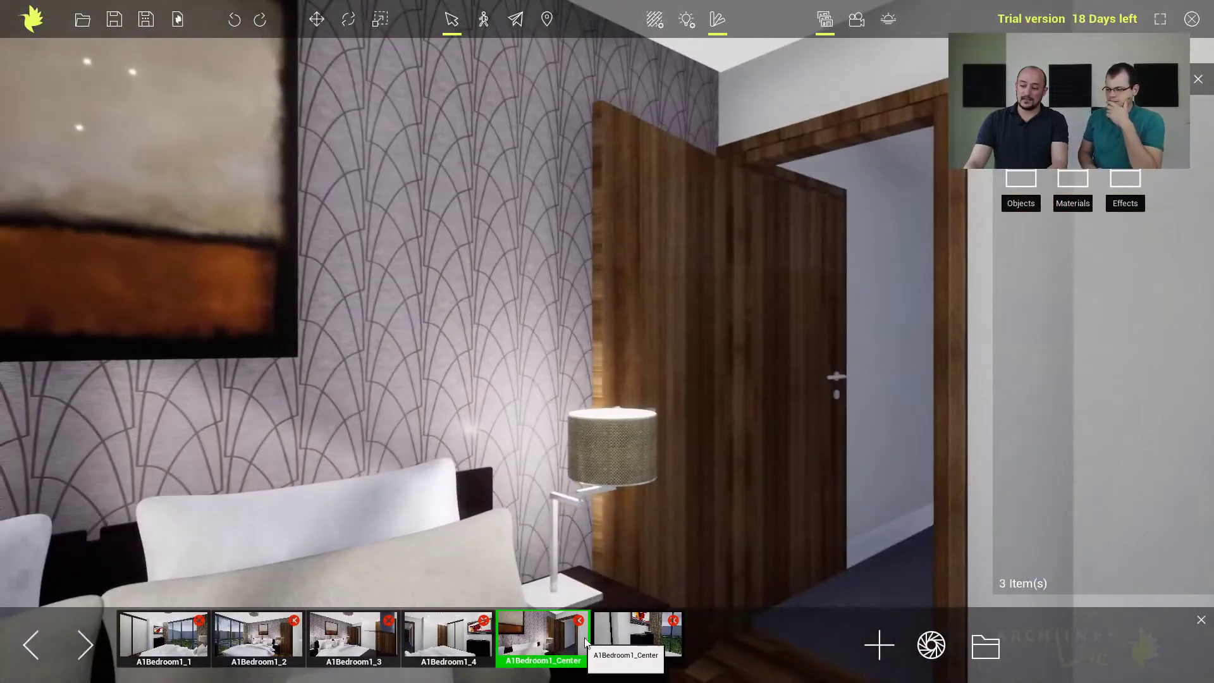
{"action": "left_click", "coordinate": [620, 638]}
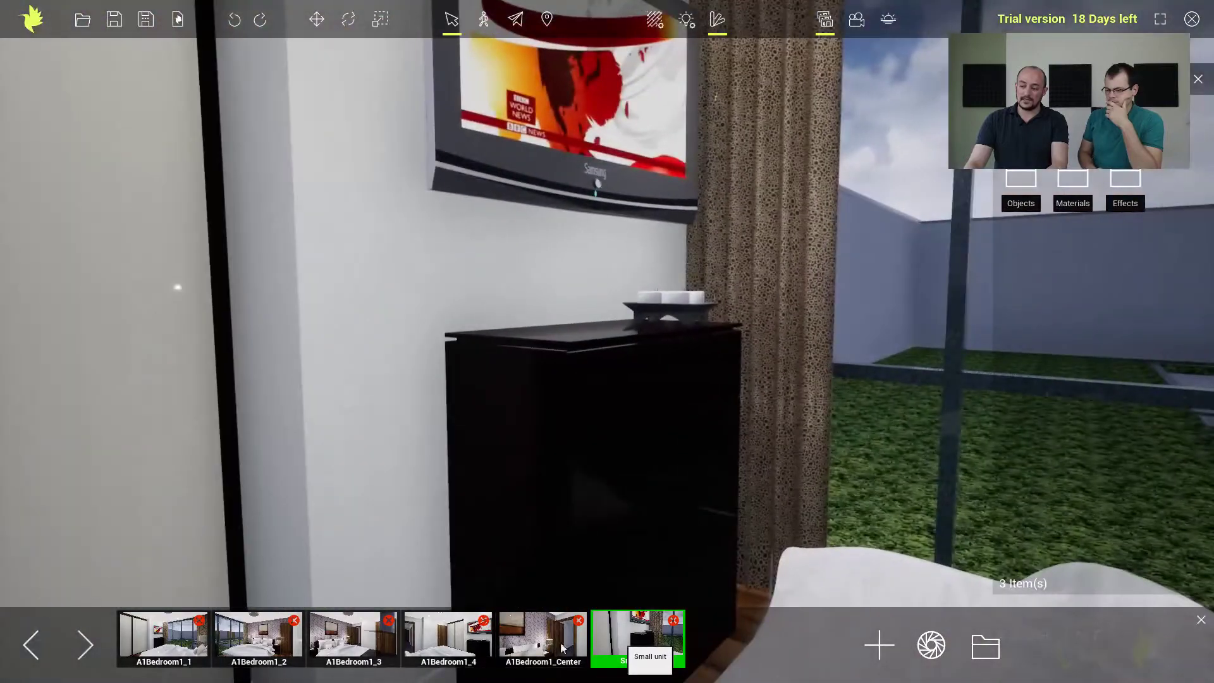
Switch to saved view A1Bedroom1_3, then open the 01_Interior_Design output folder and look through its rendered PNG images.
{"action": "left_click", "coordinate": [386, 642]}
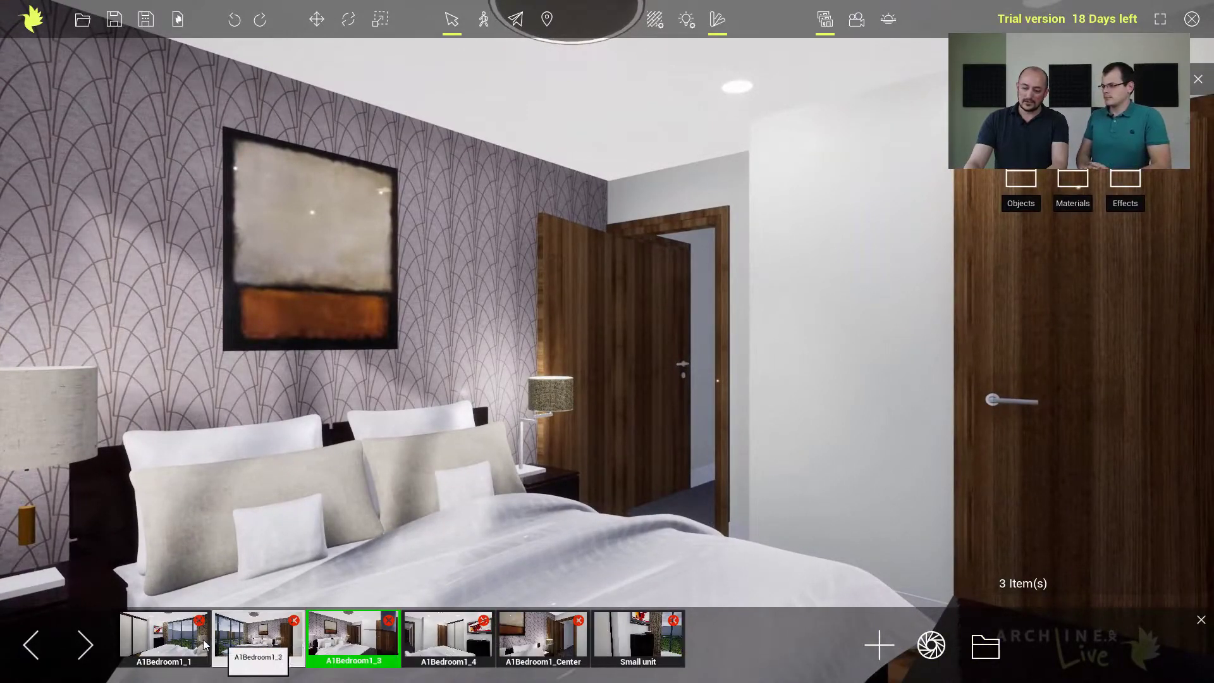
{"action": "left_click", "coordinate": [983, 651]}
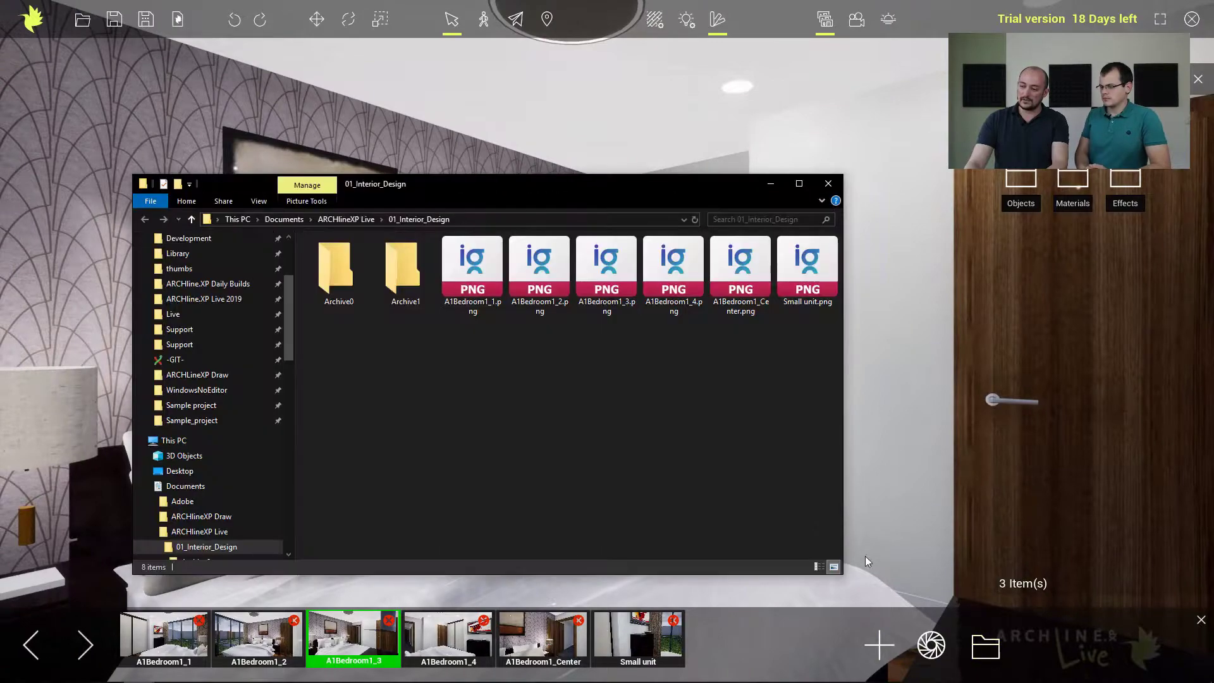
{"action": "double_click", "coordinate": [474, 281]}
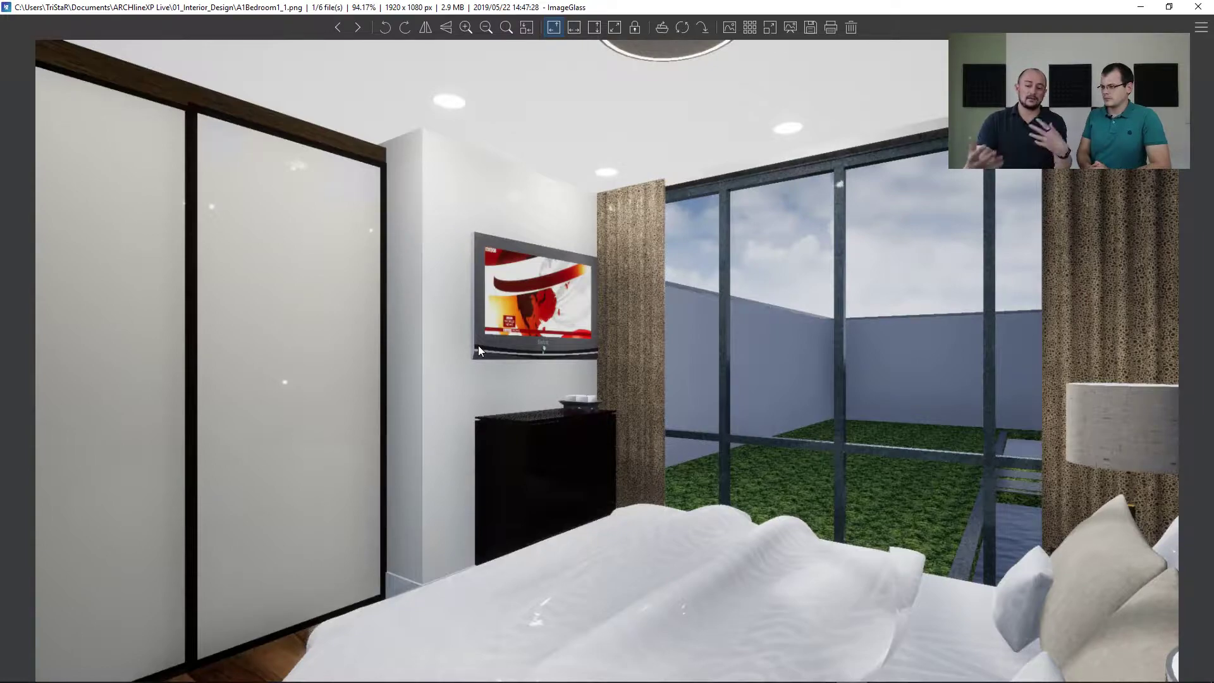
{"action": "key", "text": "Right"}
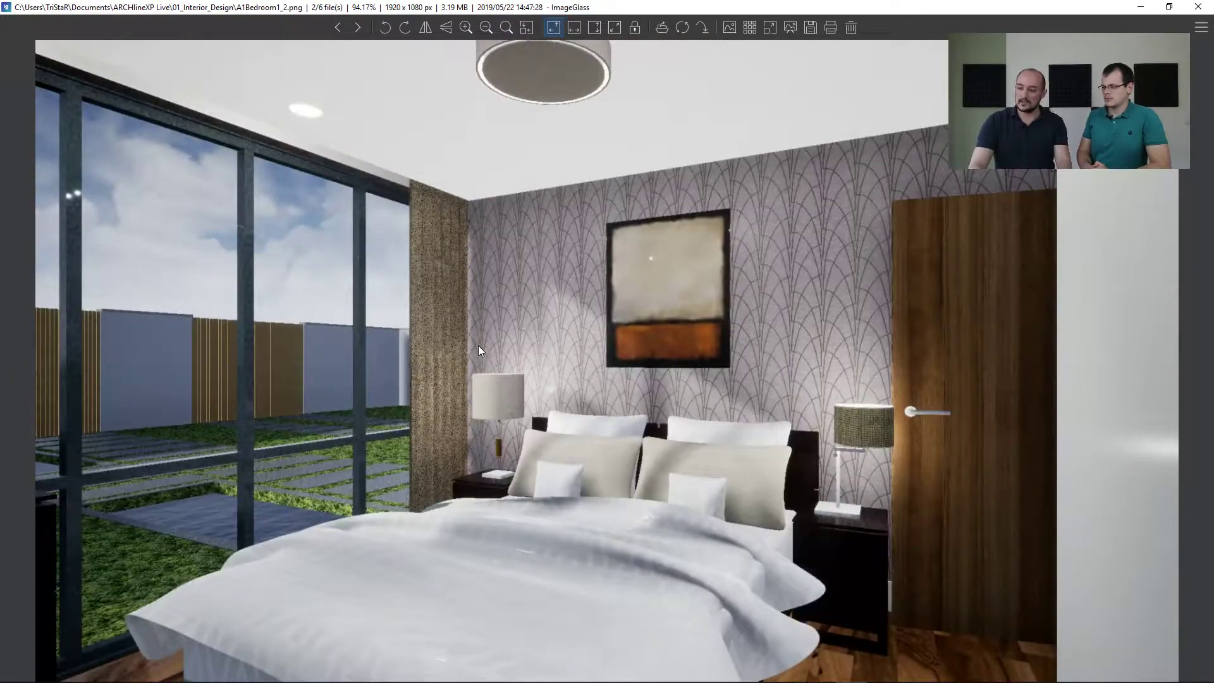
{"action": "key", "text": "Right"}
{"action": "key", "text": "Right"}
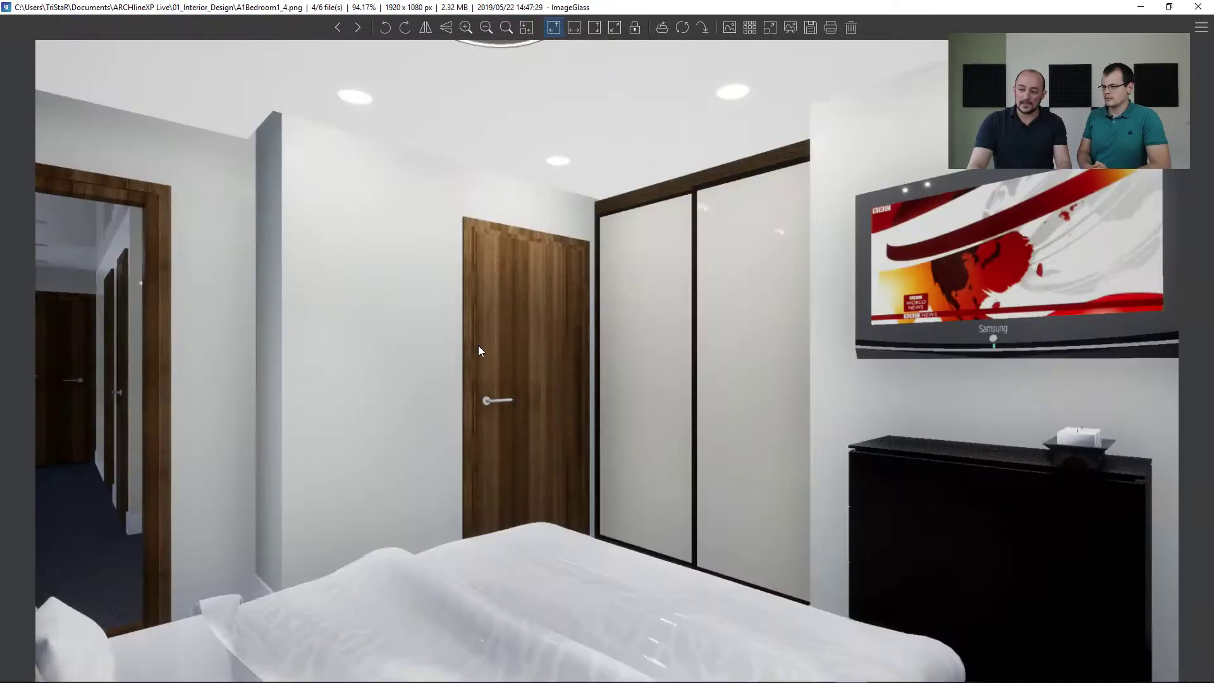
{"action": "key", "text": "Right"}
{"action": "key", "text": "Right"}
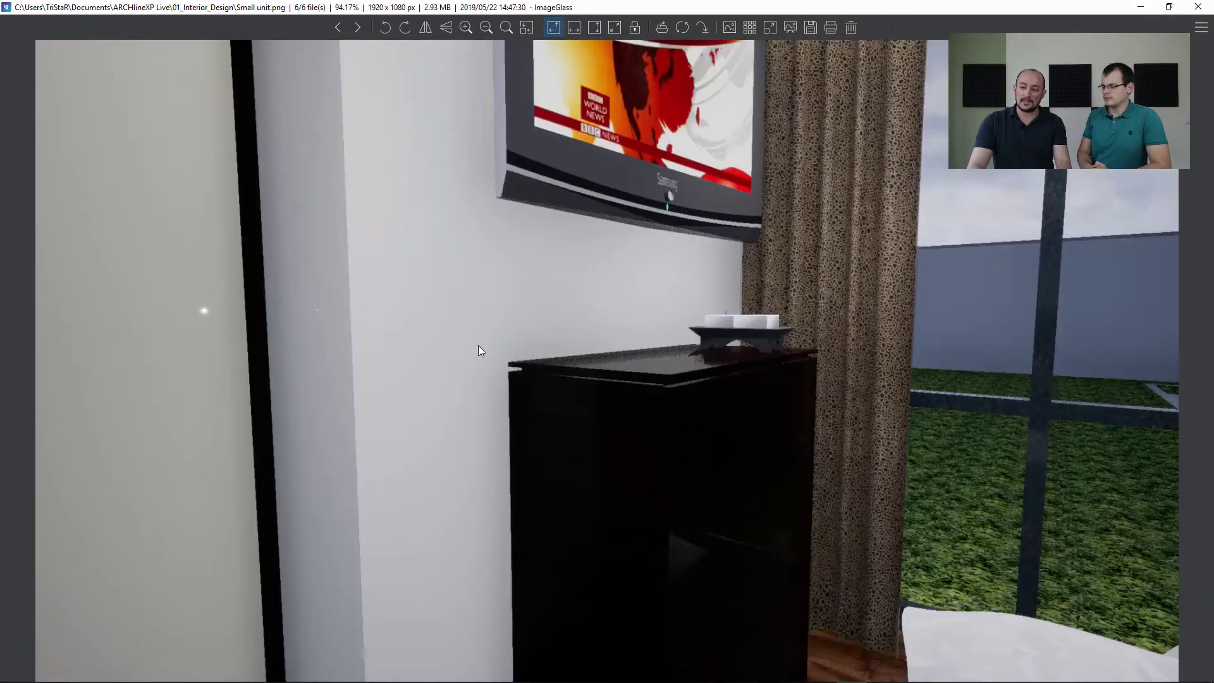
{"action": "key", "text": "Right"}
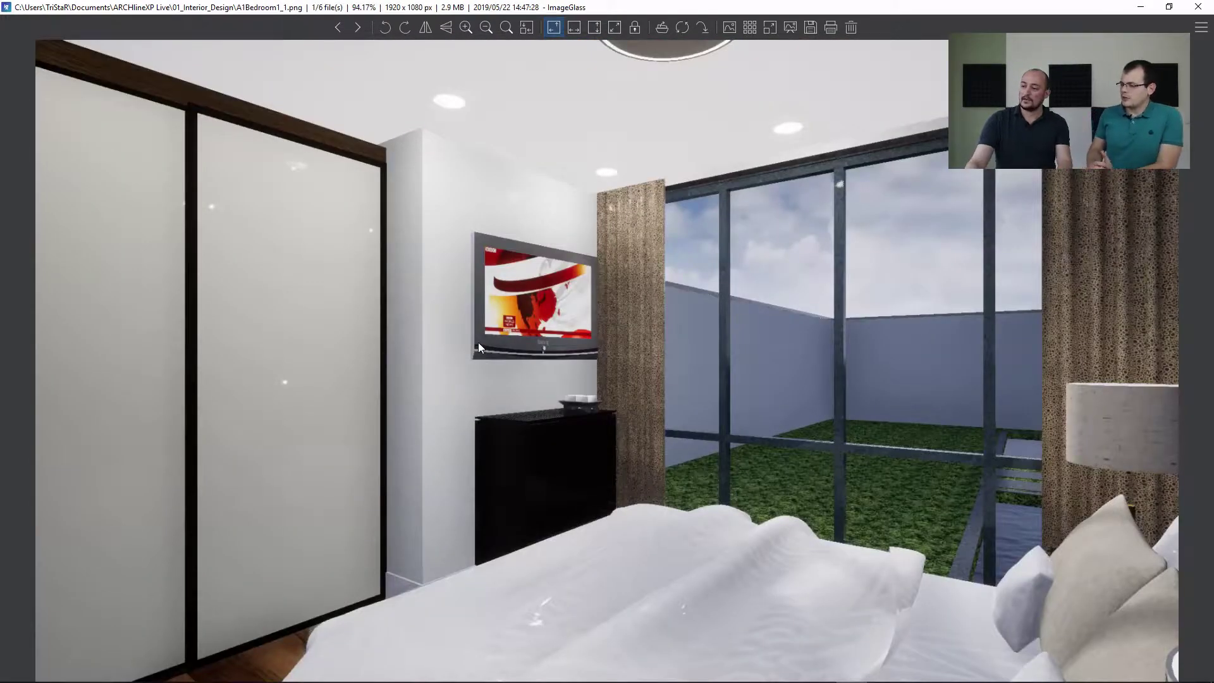
{"action": "left_click", "coordinate": [1196, 9]}
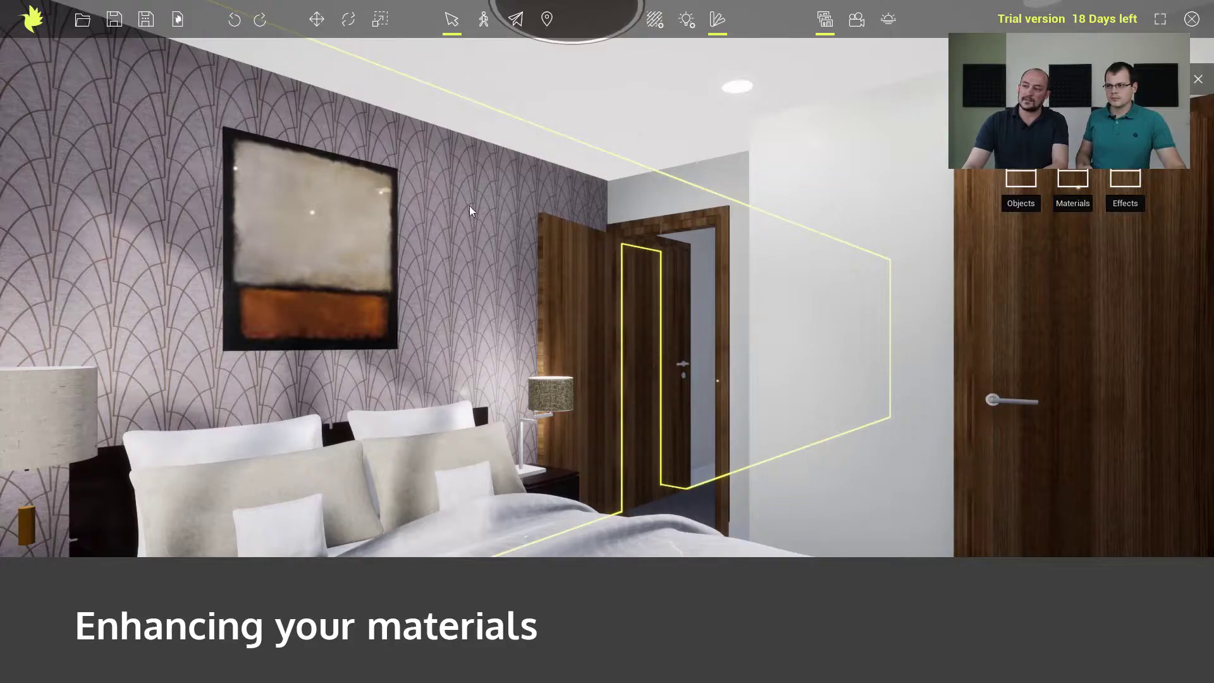
Set the brightness of the walpaper_gold_silk material on the wall behind the bed to 0.502.
{"action": "left_click", "coordinate": [654, 21]}
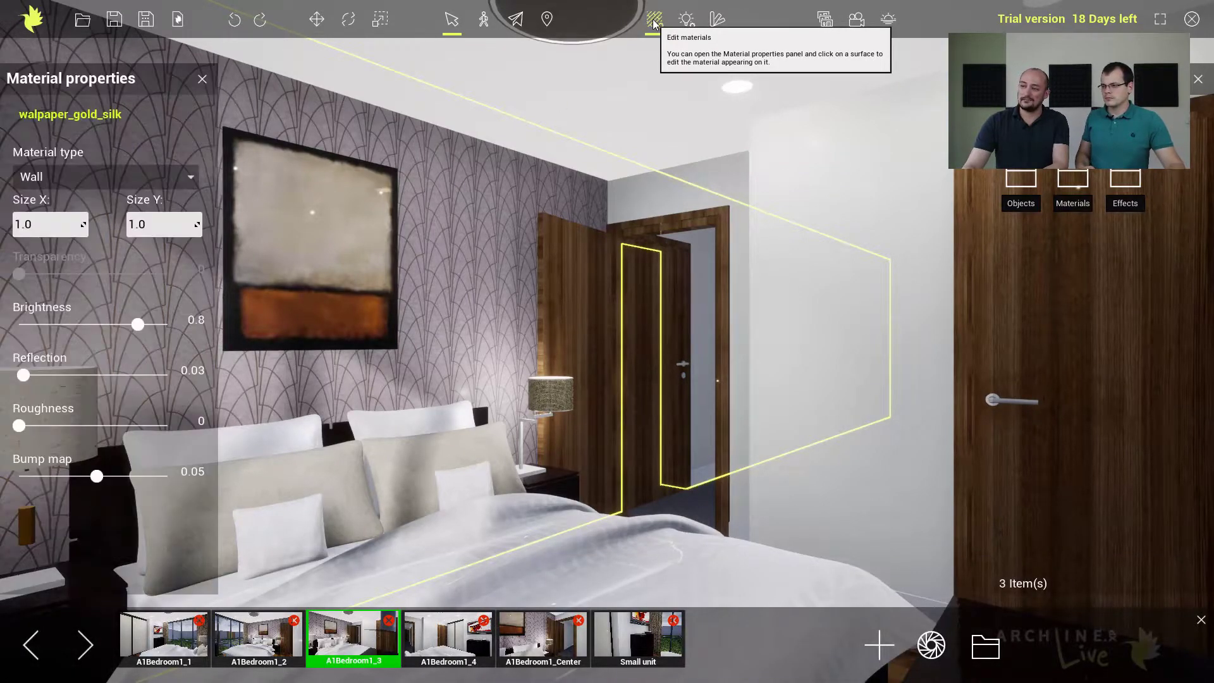
{"action": "left_click", "coordinate": [344, 230]}
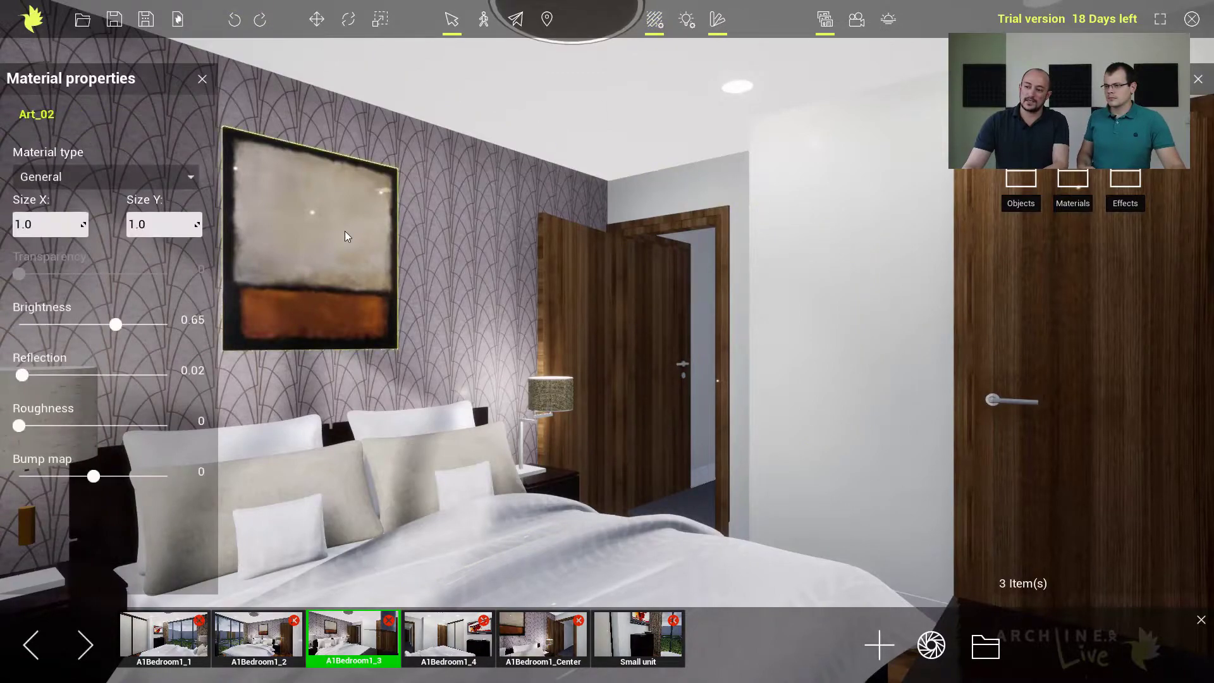
{"action": "left_click", "coordinate": [454, 237]}
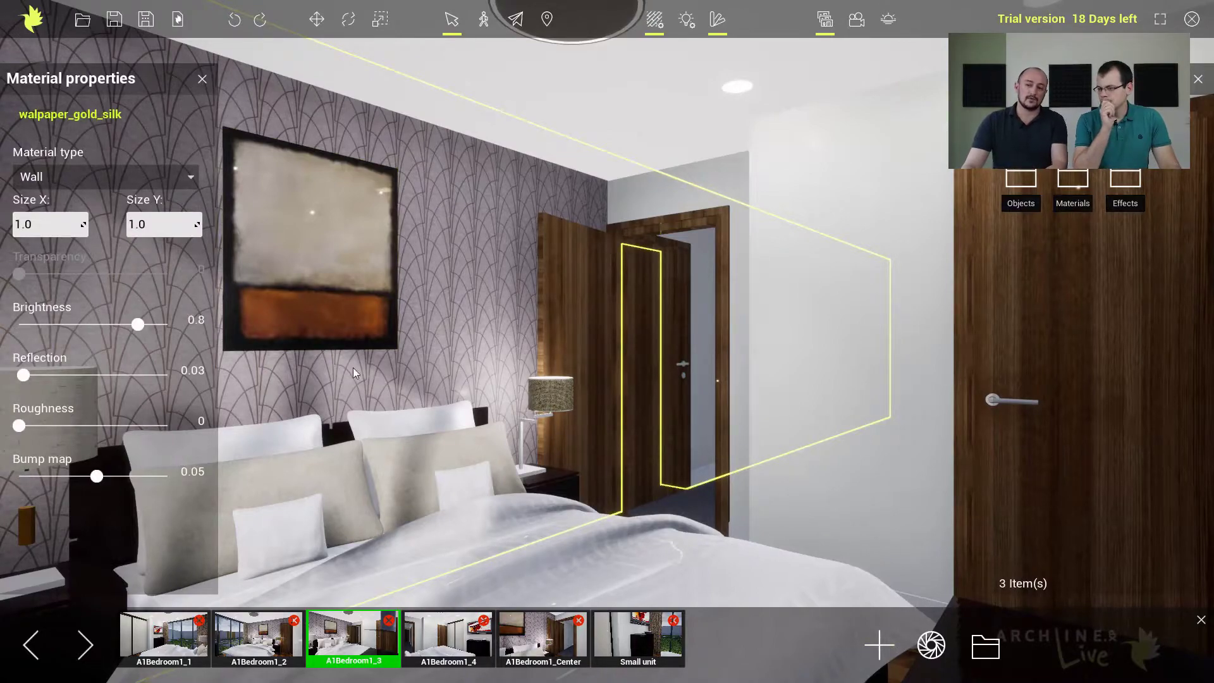
{"action": "left_click_drag", "start_coordinate": [138, 324], "coordinate": [69, 328]}
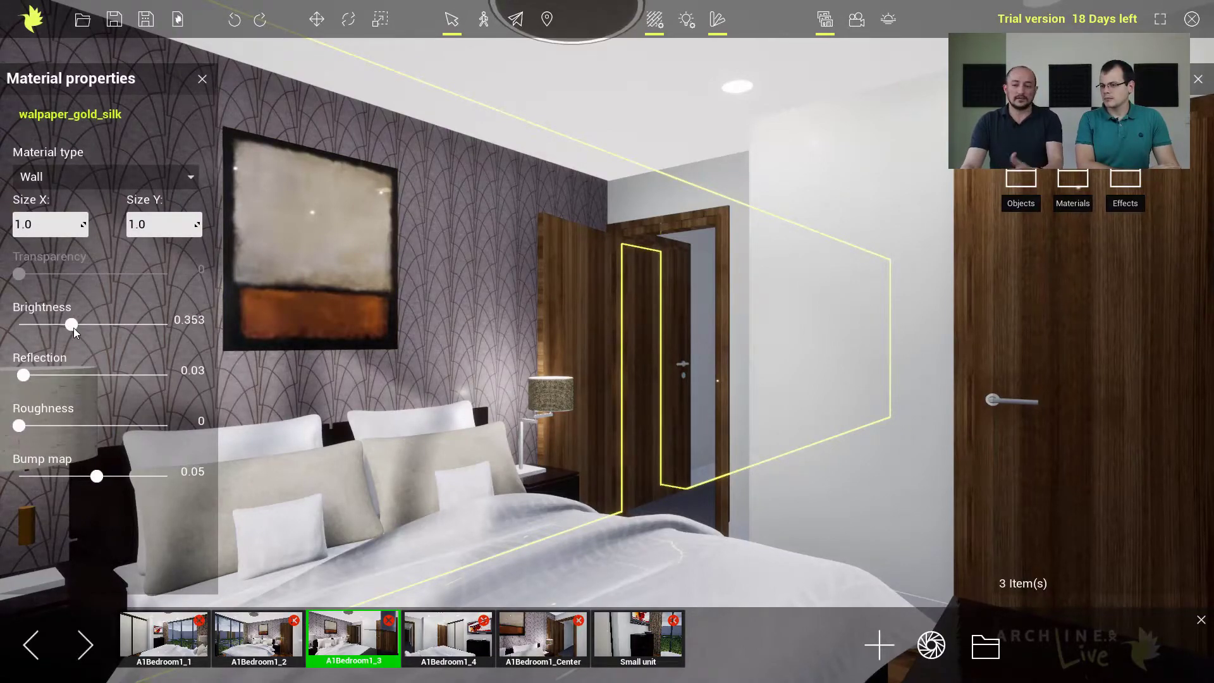
{"action": "left_click_drag", "start_coordinate": [74, 326], "coordinate": [95, 327]}
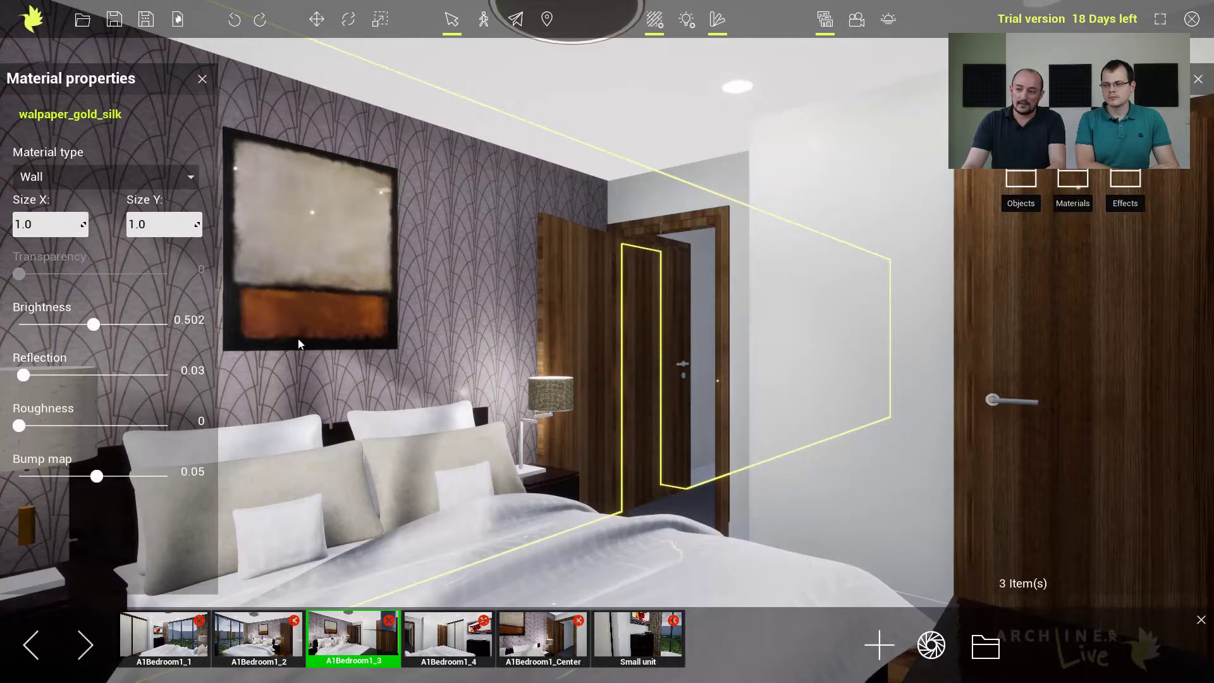
{"action": "left_click", "coordinate": [202, 79]}
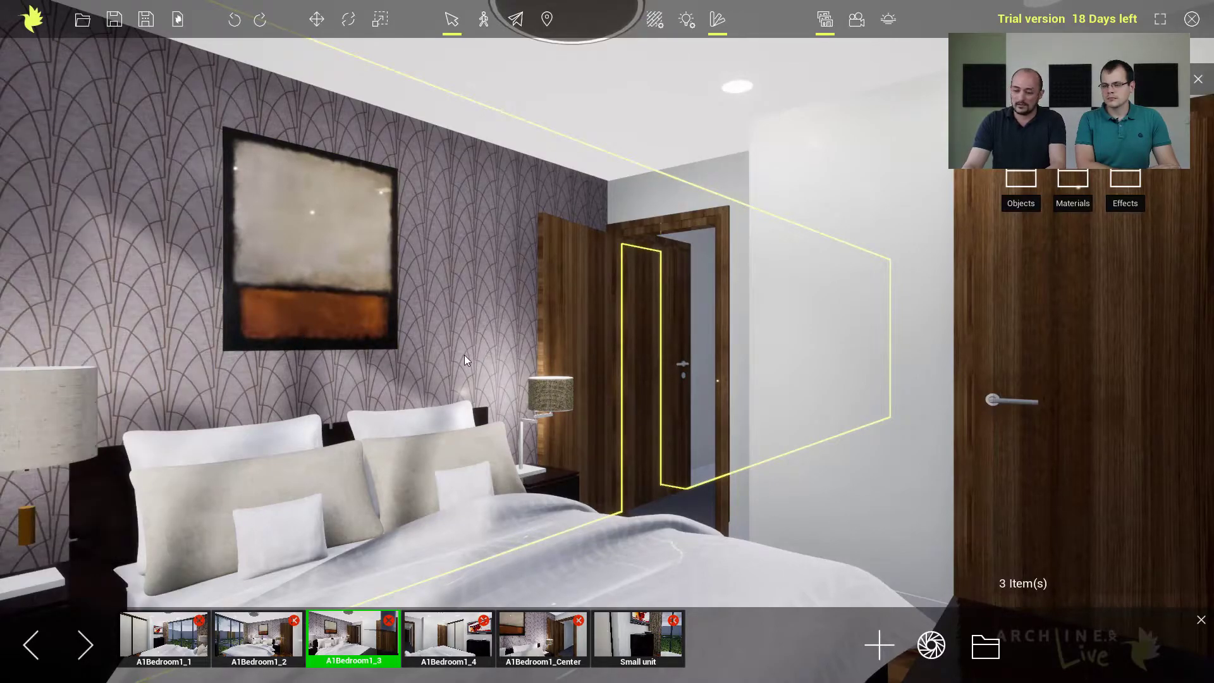
In saved view A1Bedroom1_2, set the AmericanWalnut_Parquet_01 floor material's brightness to 0.46, reflection to 0.026 and roughness to 0.826.
{"action": "key", "text": "Page_Down"}
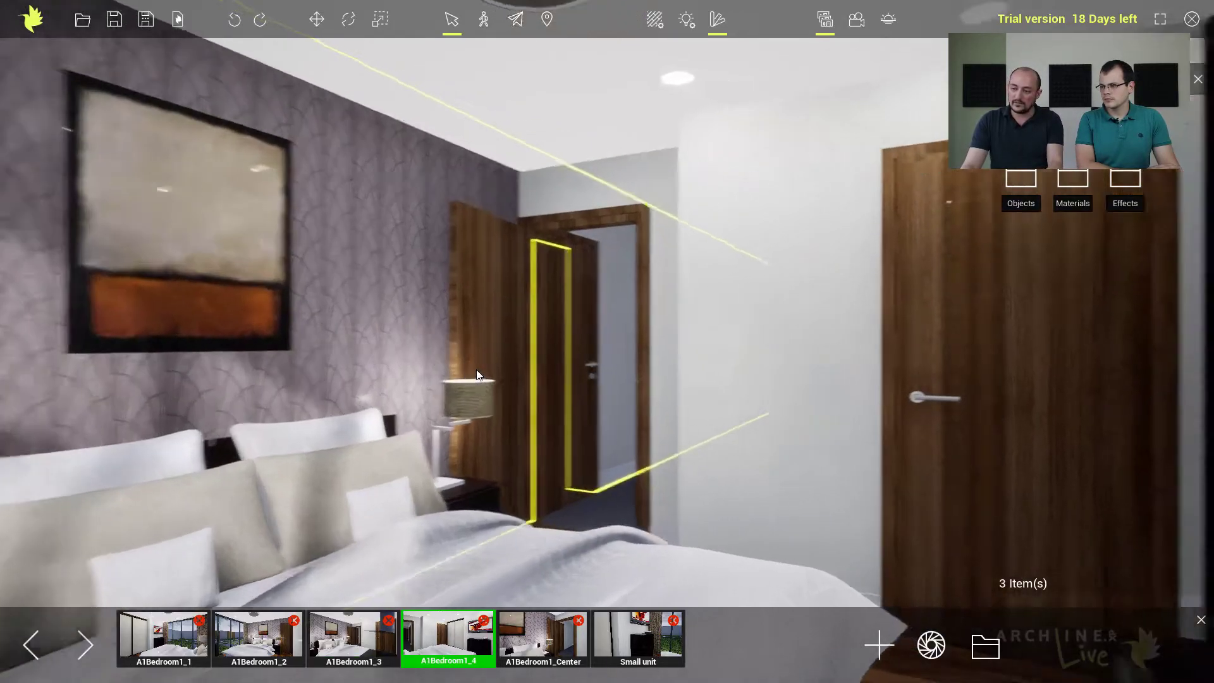
{"action": "key", "text": "Page_Down"}
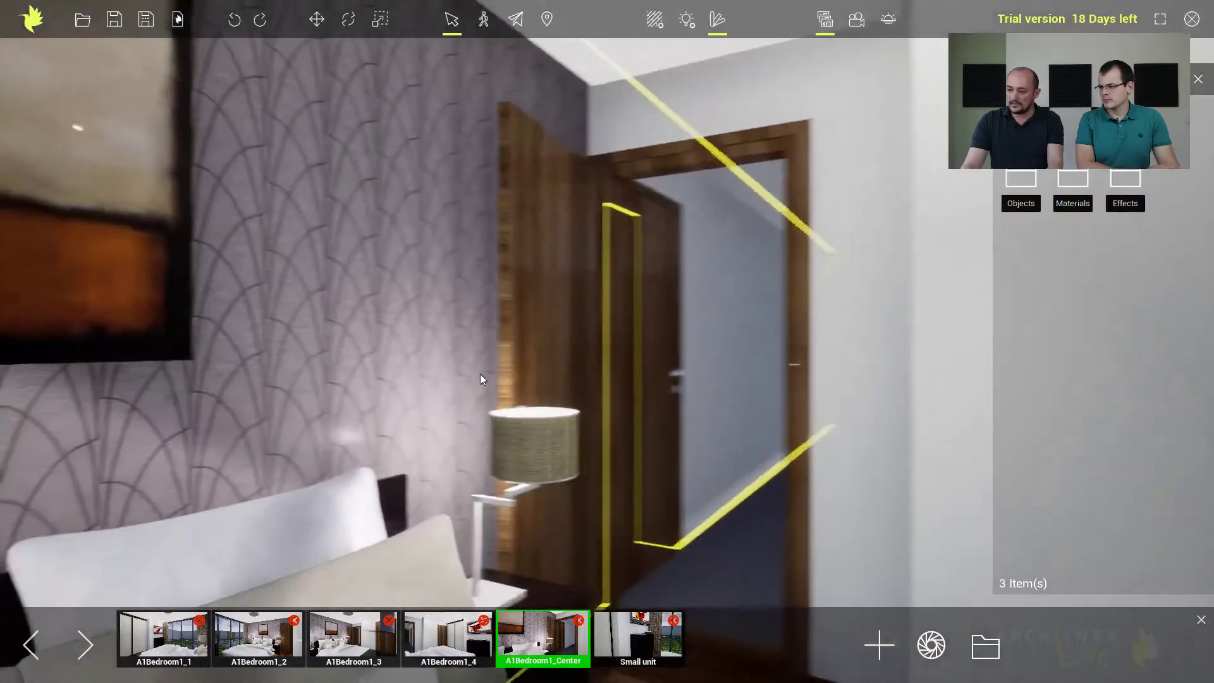
{"action": "key", "text": "Page_Down"}
{"action": "key", "text": "Page_Down"}
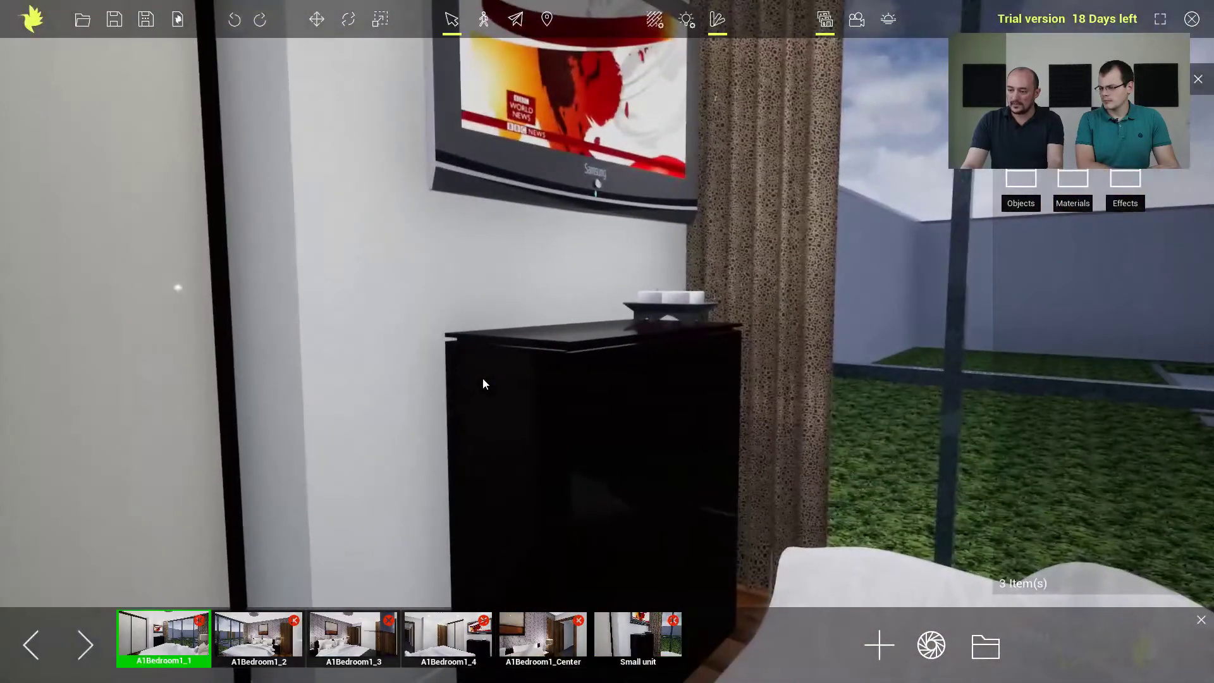
{"action": "key", "text": "Page_Down"}
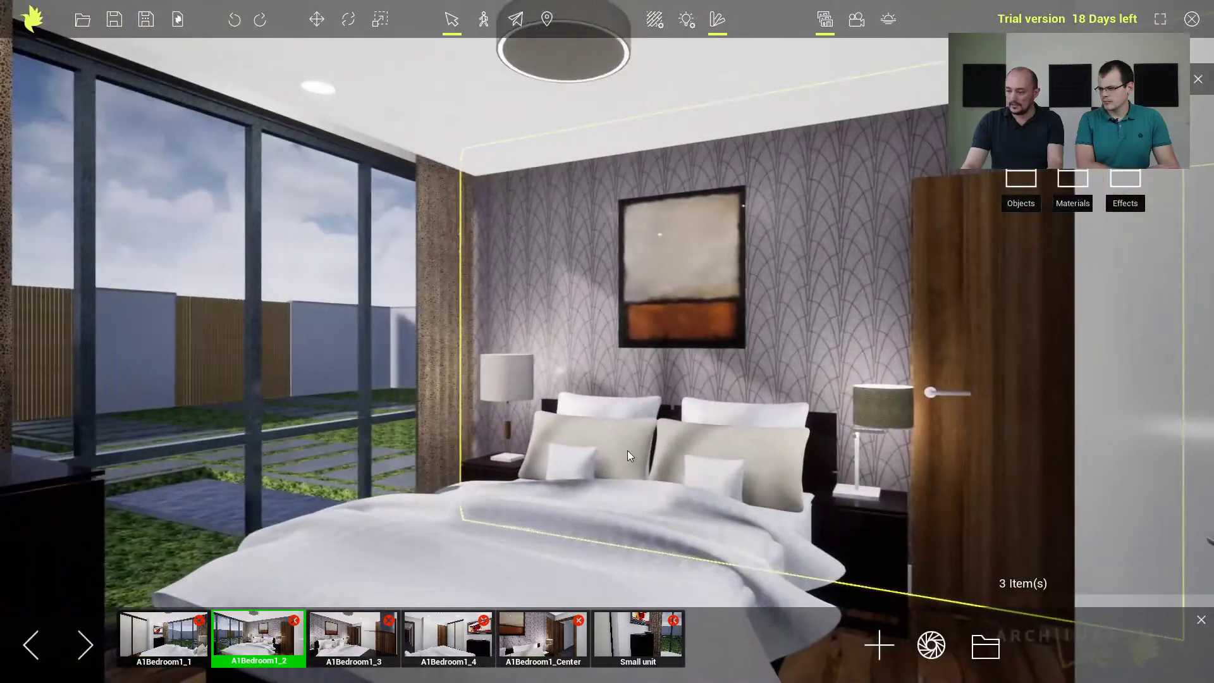
{"action": "middle_click_drag", "start_coordinate": [627, 450], "coordinate": [609, 309]}
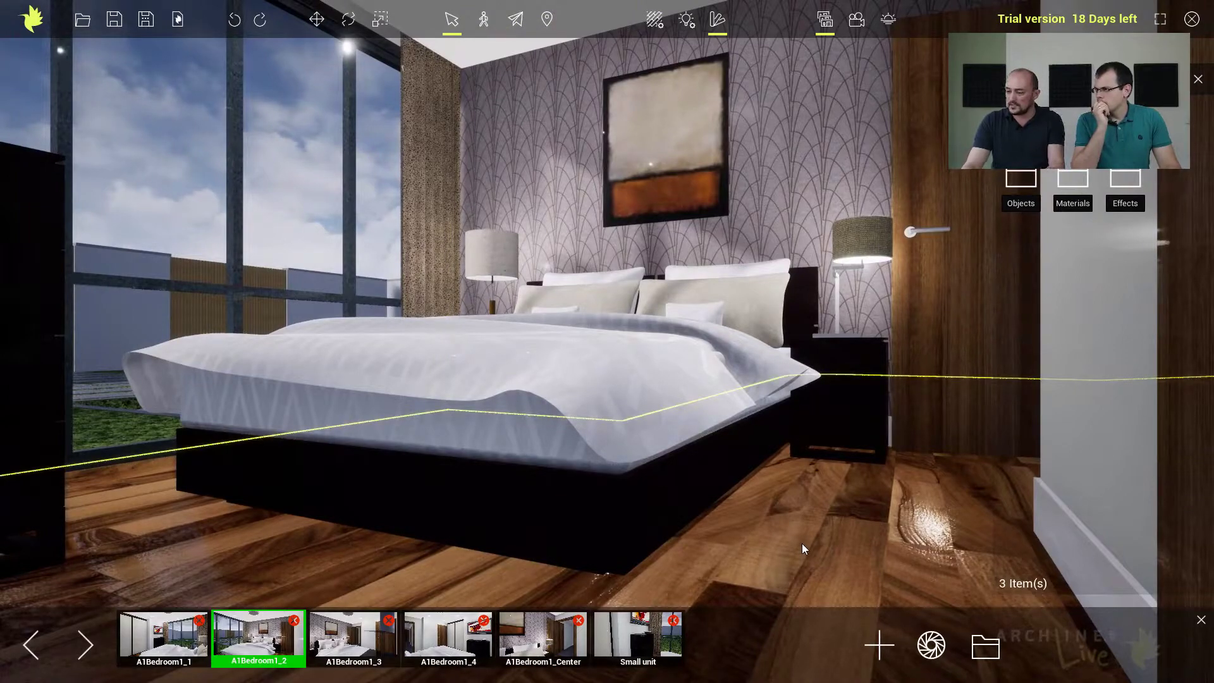
{"action": "left_click", "coordinate": [655, 19]}
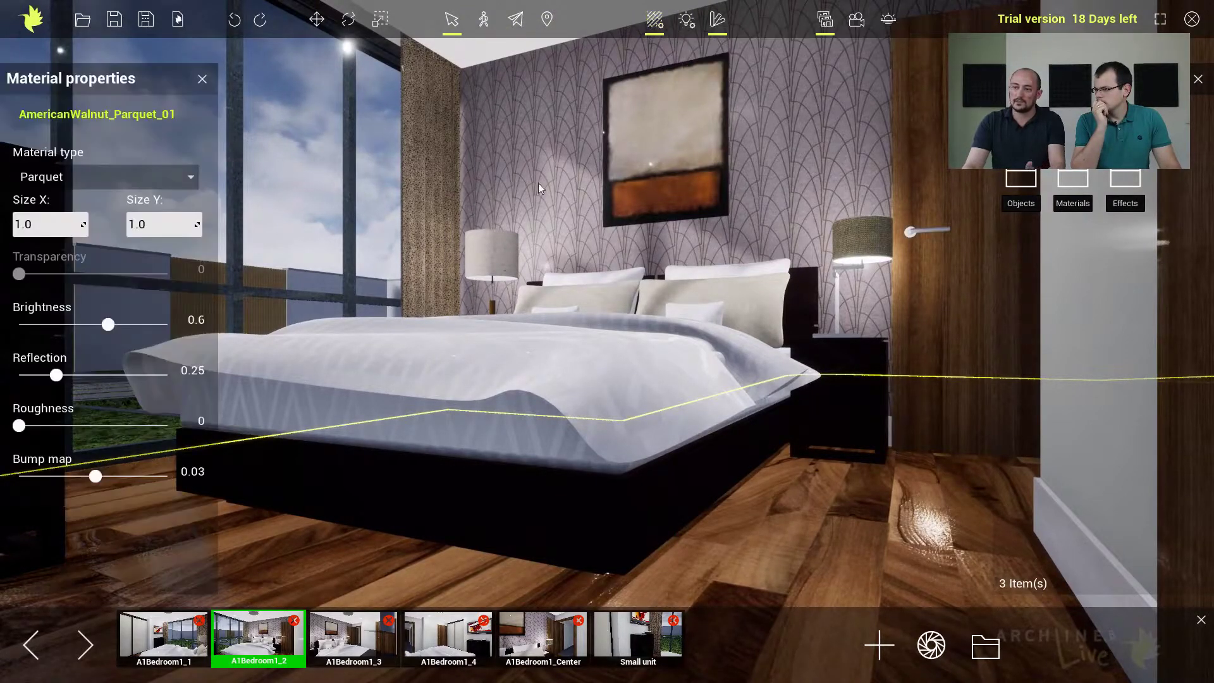
{"action": "mouse_move", "coordinate": [108, 325]}
{"action": "left_mouse_down"}
{"action": "mouse_move", "coordinate": [82, 324]}
{"action": "mouse_move", "coordinate": [128, 324]}
{"action": "mouse_move", "coordinate": [88, 325]}
{"action": "left_mouse_up"}
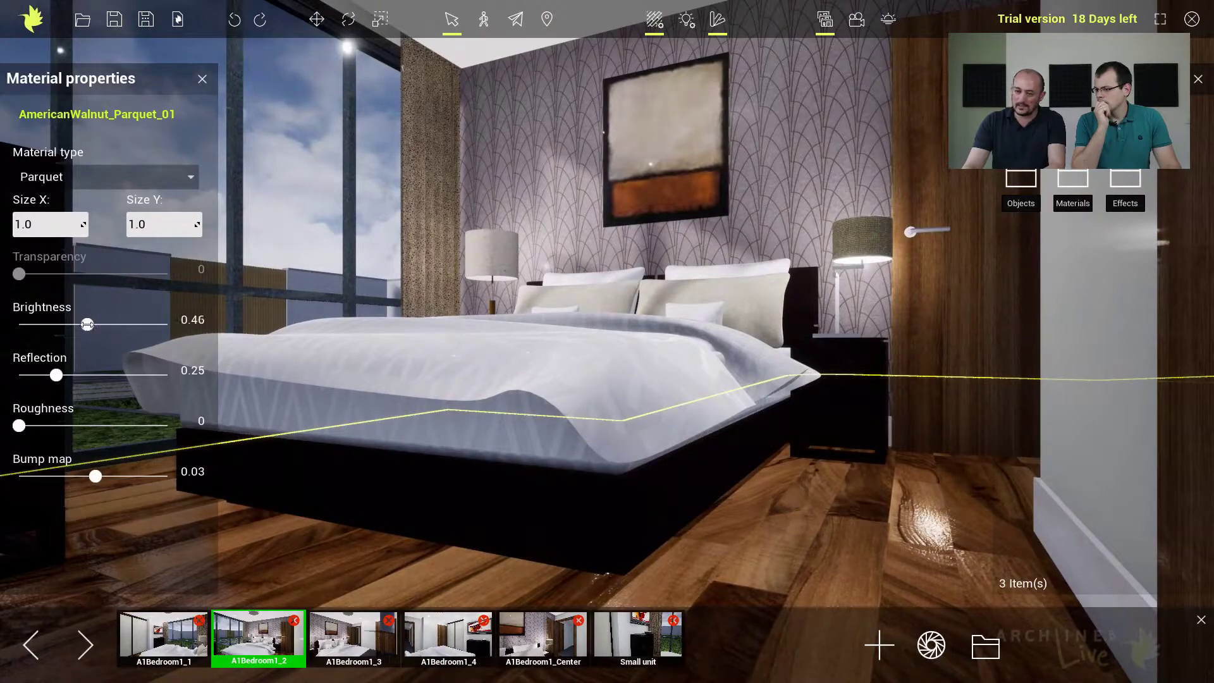
{"action": "left_click_drag", "start_coordinate": [56, 375], "coordinate": [33, 375]}
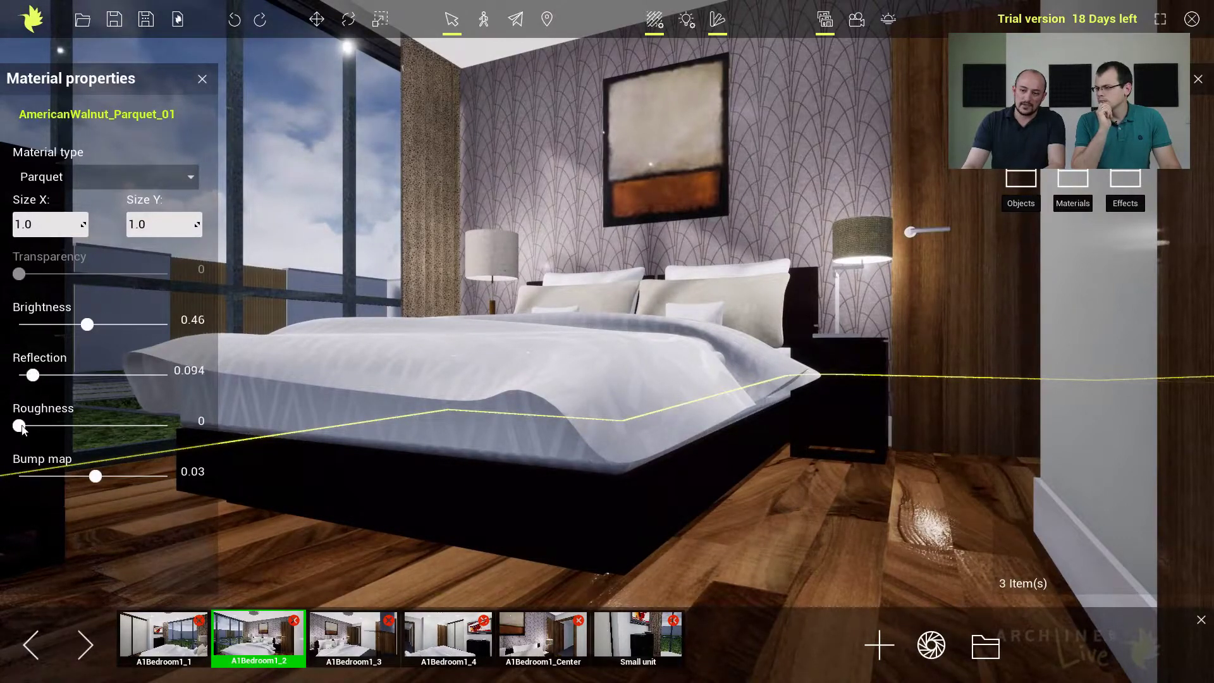
{"action": "left_click_drag", "start_coordinate": [19, 426], "coordinate": [141, 425]}
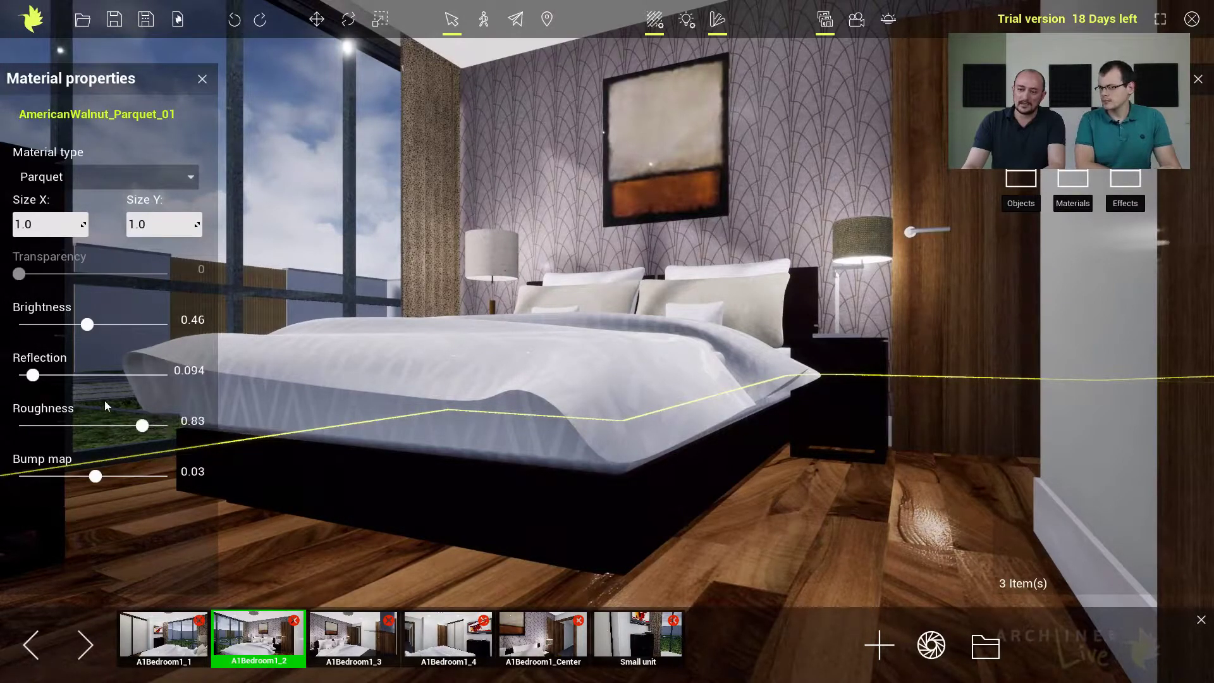
{"action": "left_click_drag", "start_coordinate": [33, 375], "coordinate": [23, 375]}
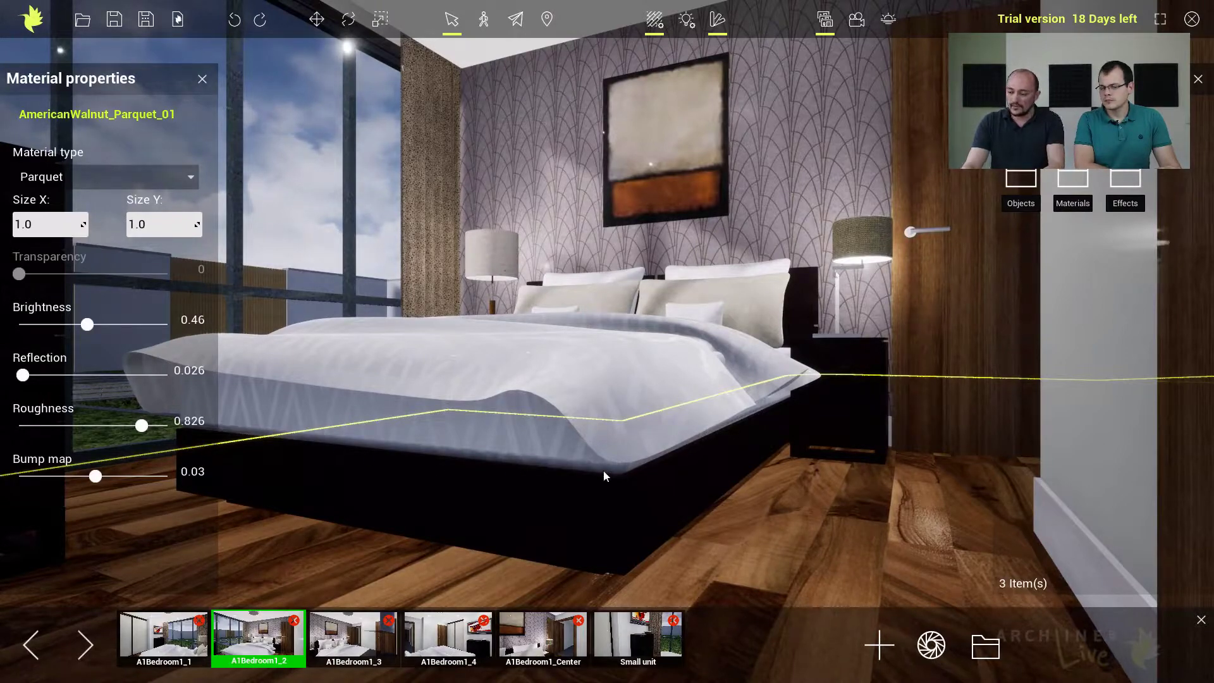
{"action": "left_click", "coordinate": [851, 522]}
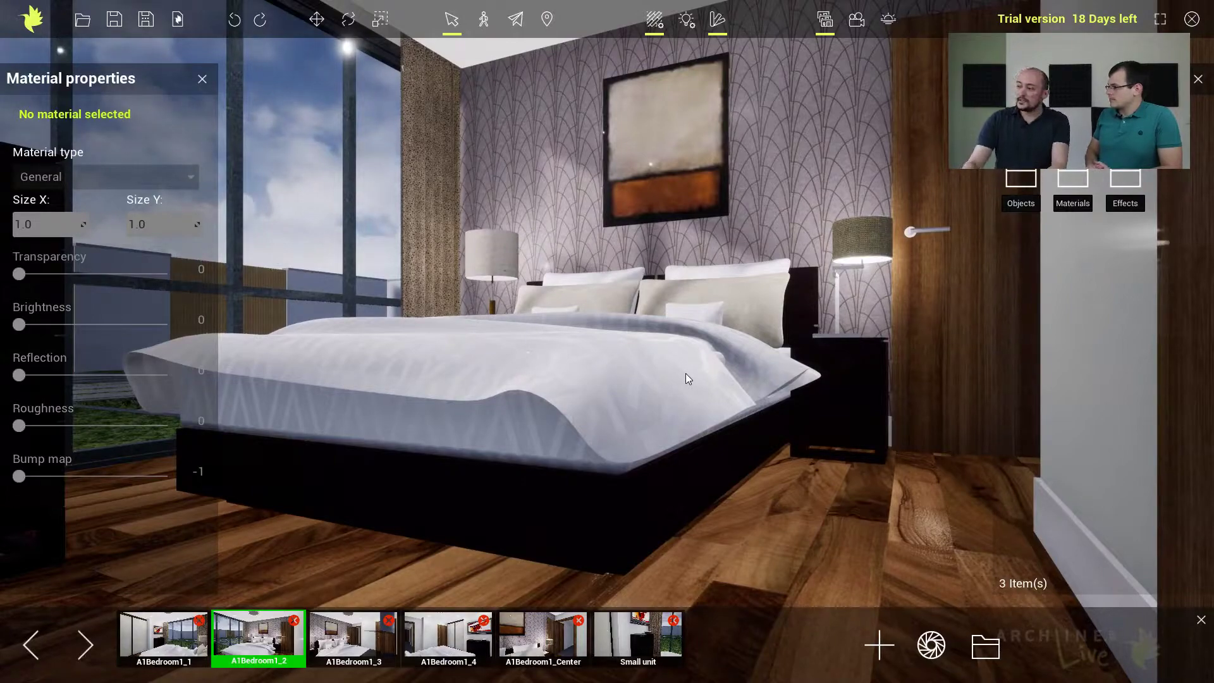
Try the AmericanWalnut_Parquet_01 project material on the bedroom door and undo it.
{"action": "left_click", "coordinate": [1049, 127]}
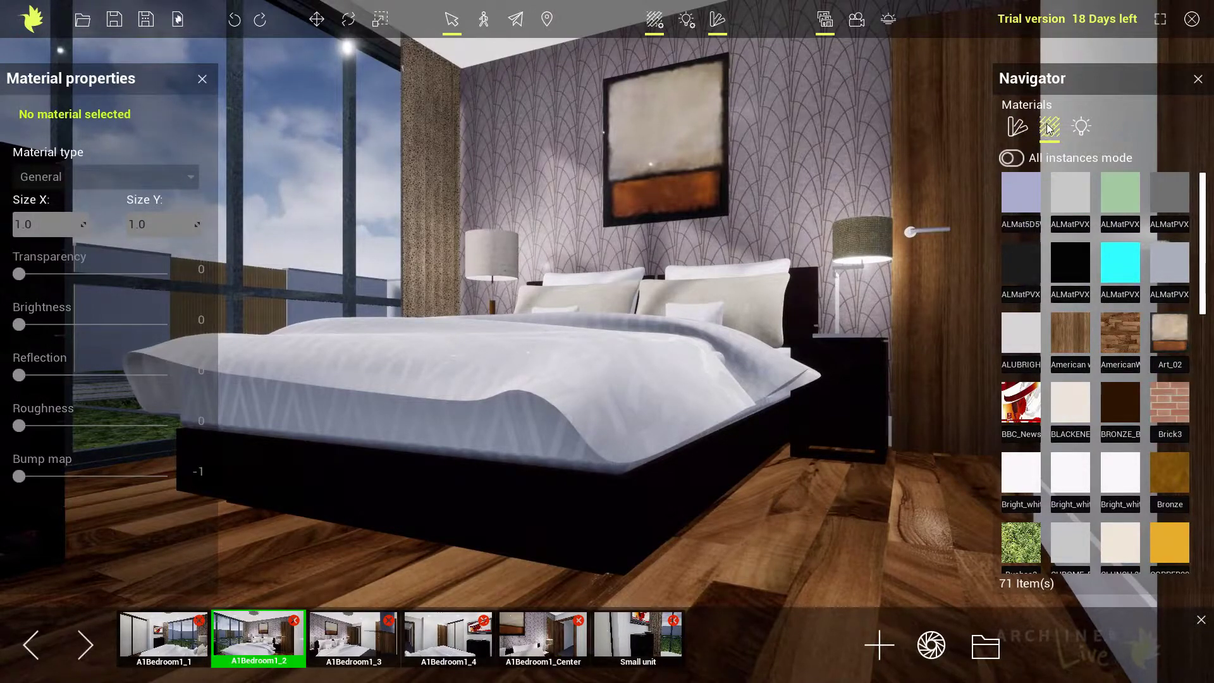
{"action": "mouse_move", "coordinate": [1058, 279]}
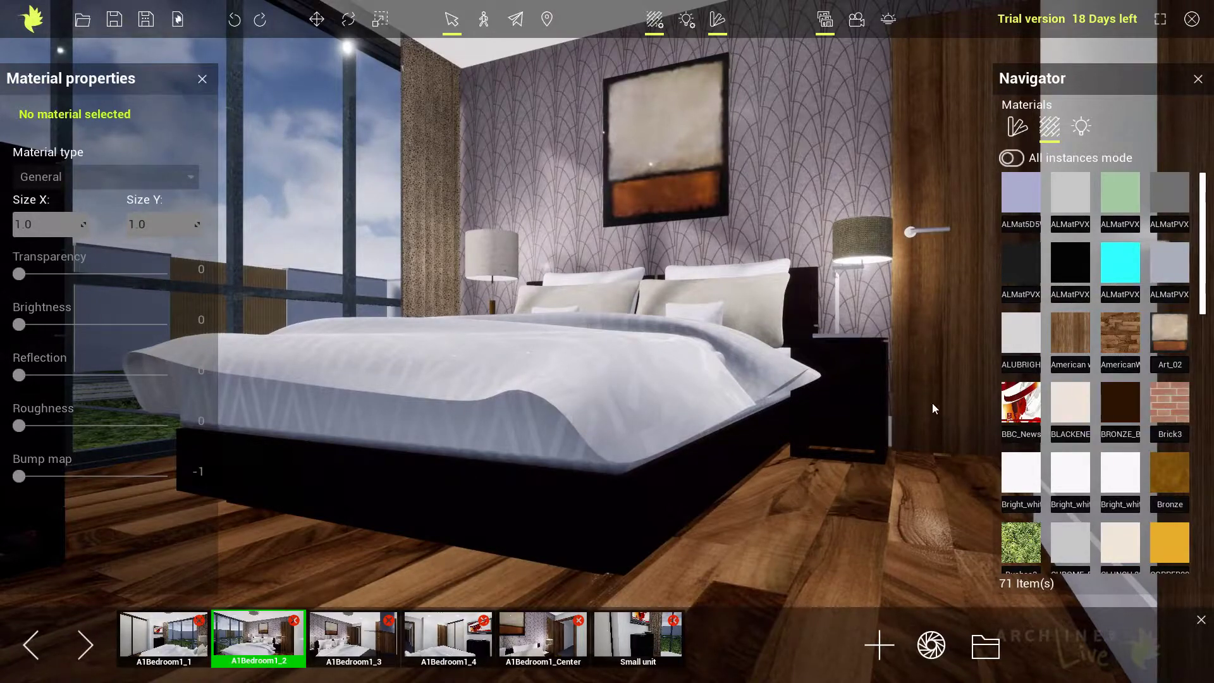
{"action": "mouse_move", "coordinate": [1084, 375]}
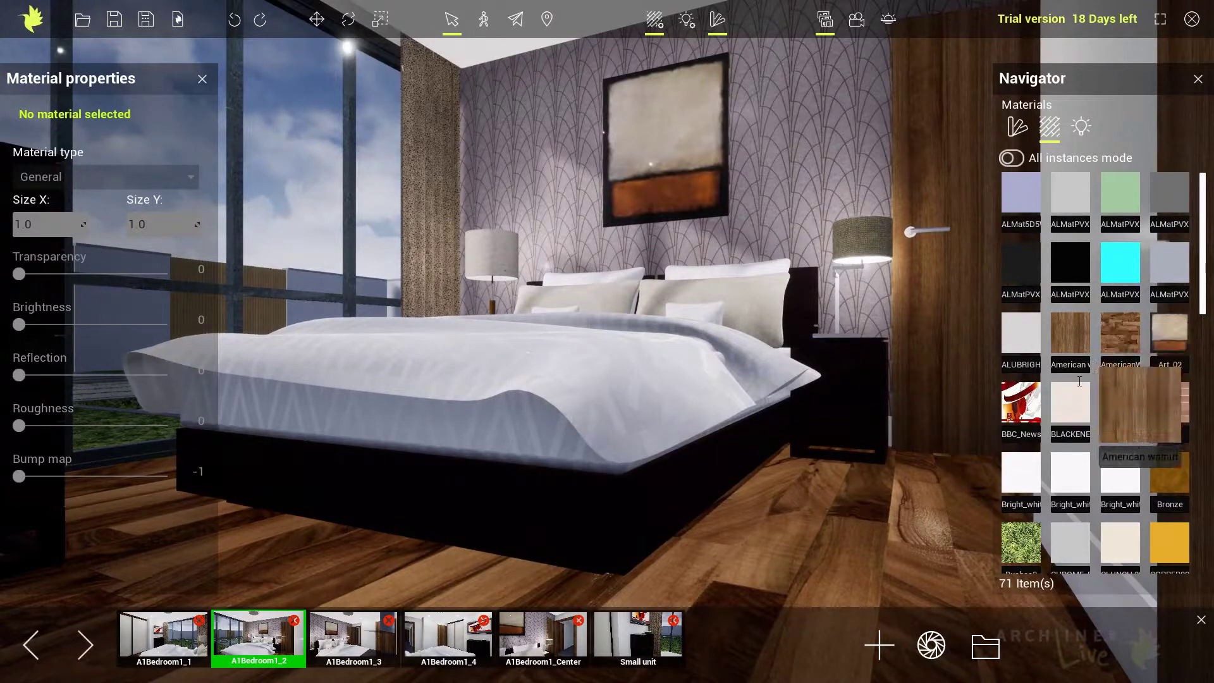
{"action": "left_click", "coordinate": [1125, 340]}
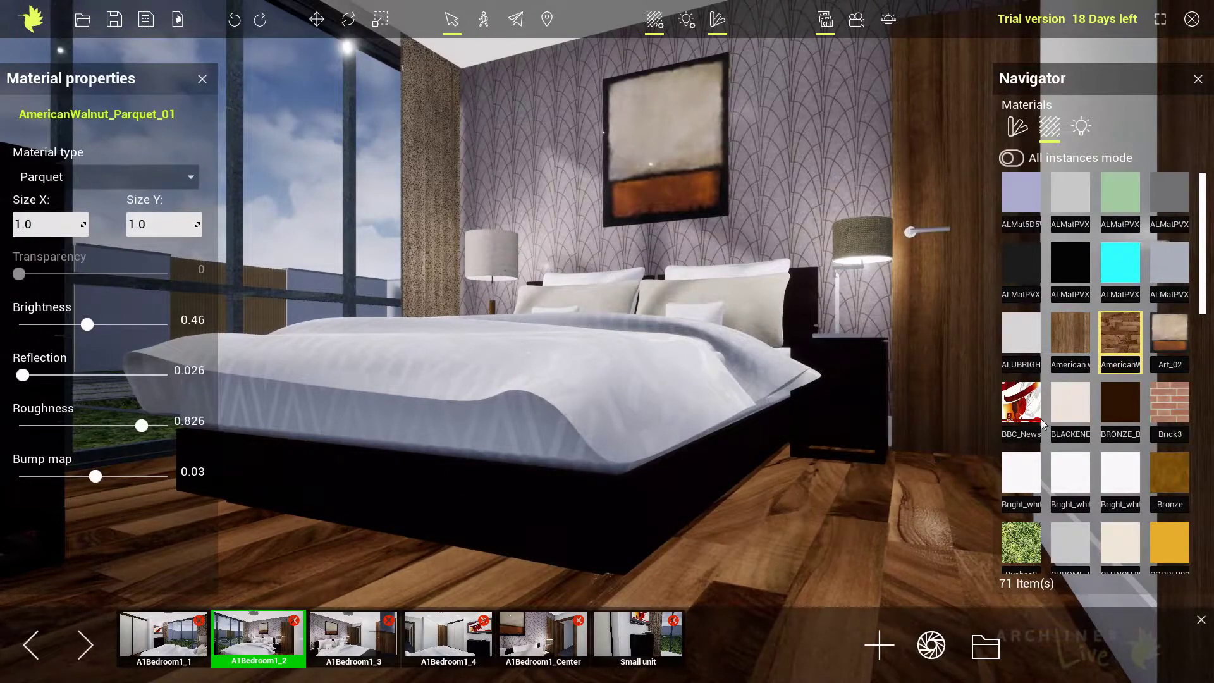
{"action": "left_click_drag", "start_coordinate": [1115, 337], "coordinate": [950, 386]}
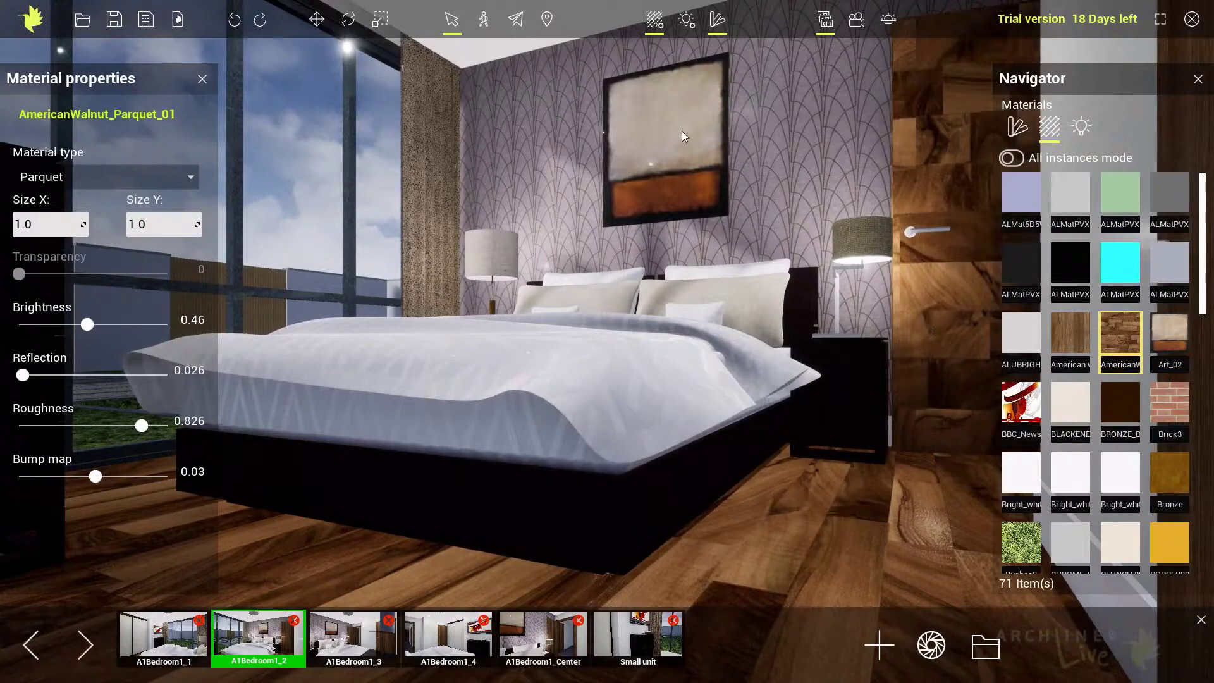
{"action": "left_click", "coordinate": [234, 20]}
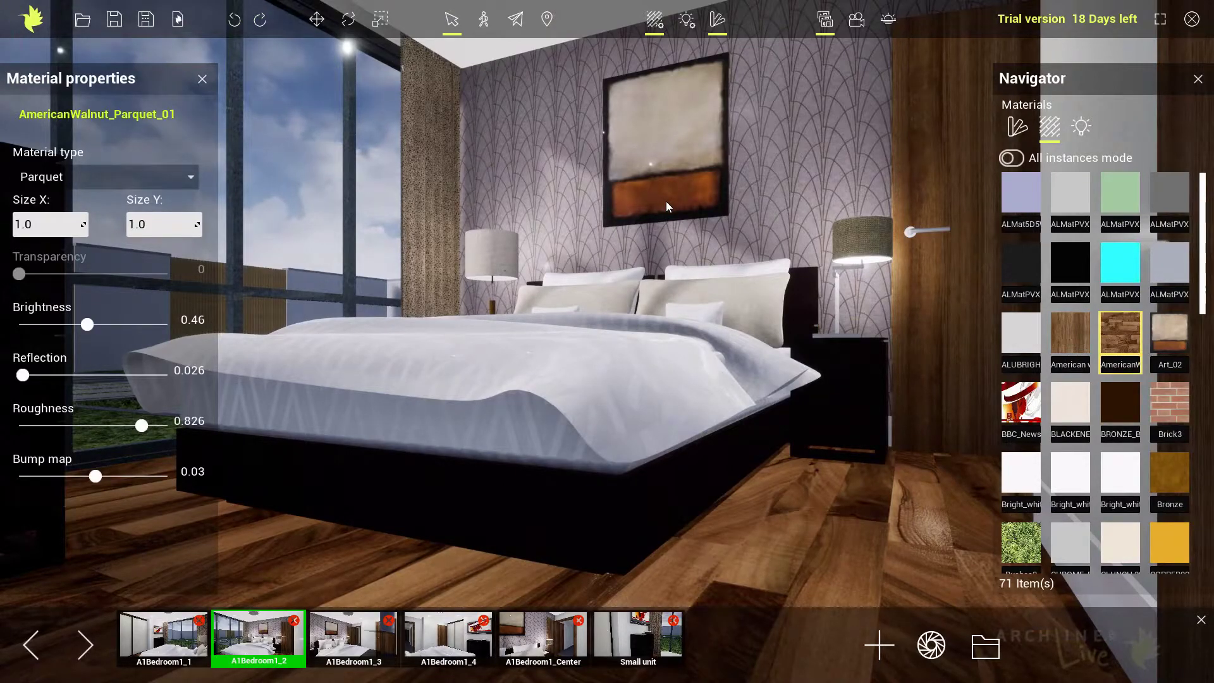
Close the material properties and browse the built-in material library to its Flooring category.
{"action": "left_click", "coordinate": [1017, 127]}
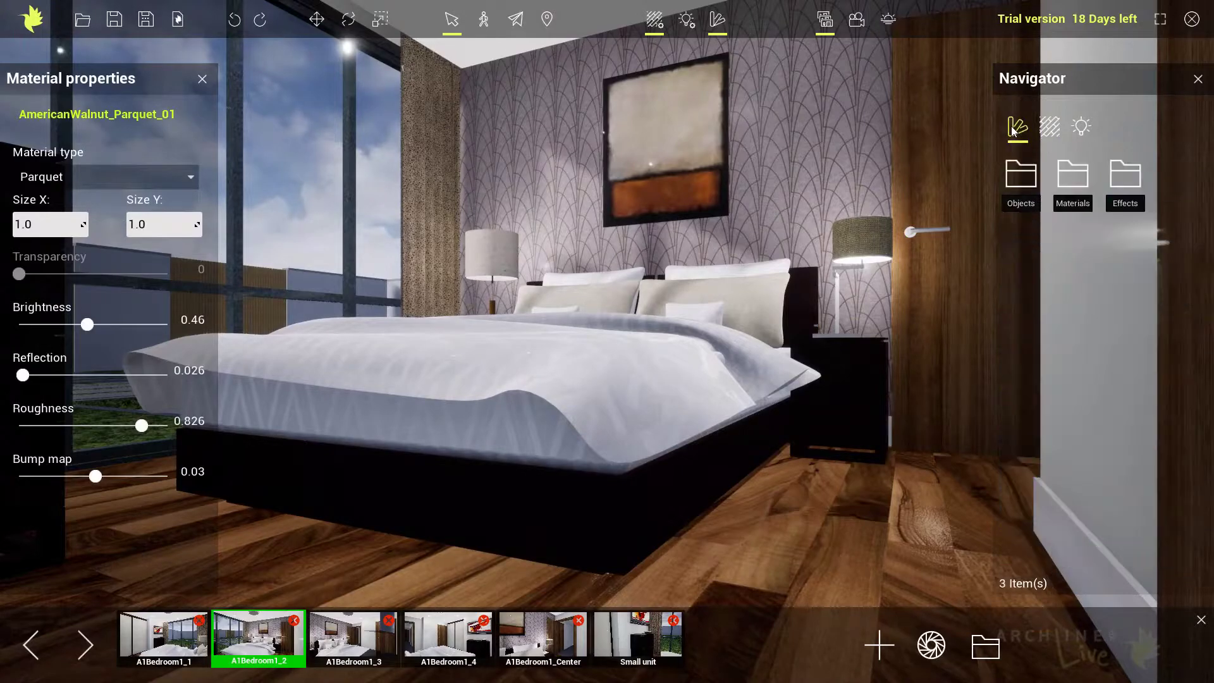
{"action": "left_click", "coordinate": [203, 80]}
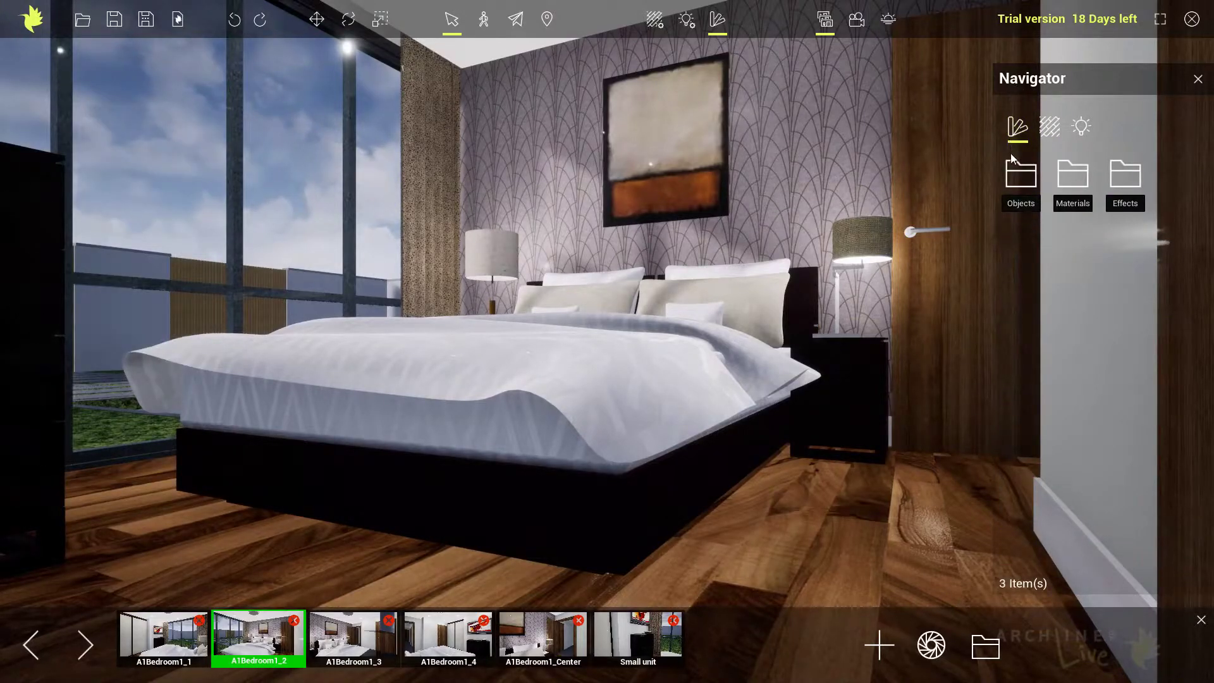
{"action": "left_click", "coordinate": [1068, 173]}
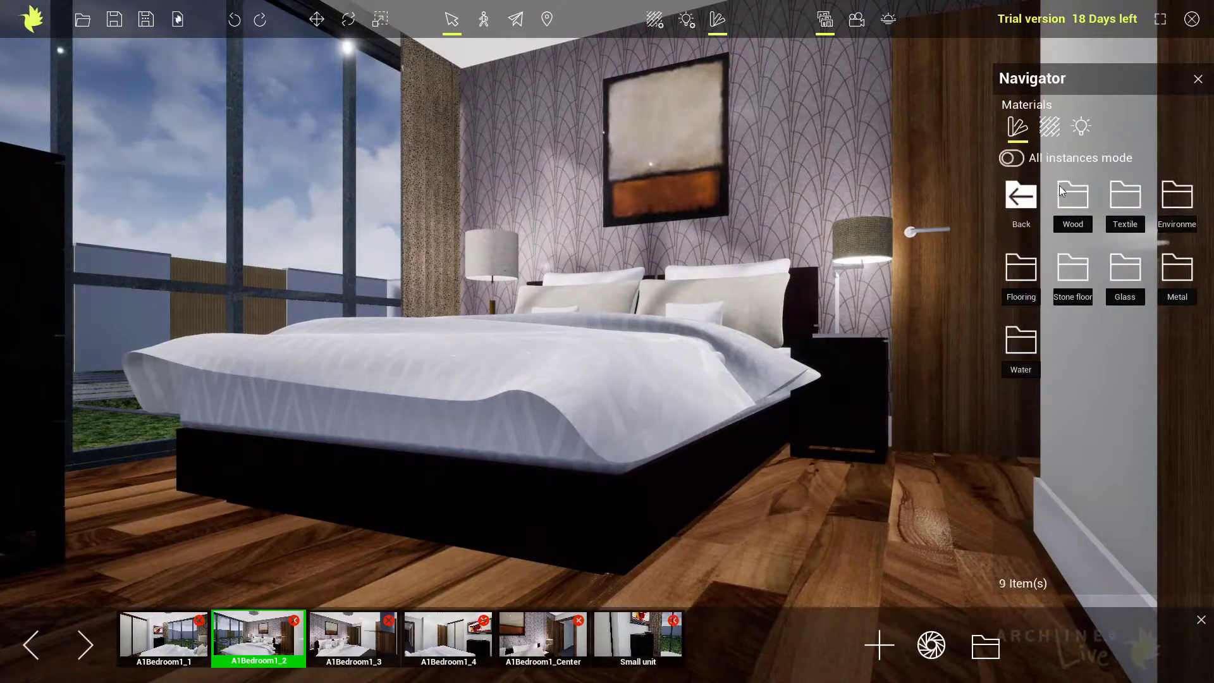
{"action": "left_click", "coordinate": [1018, 269]}
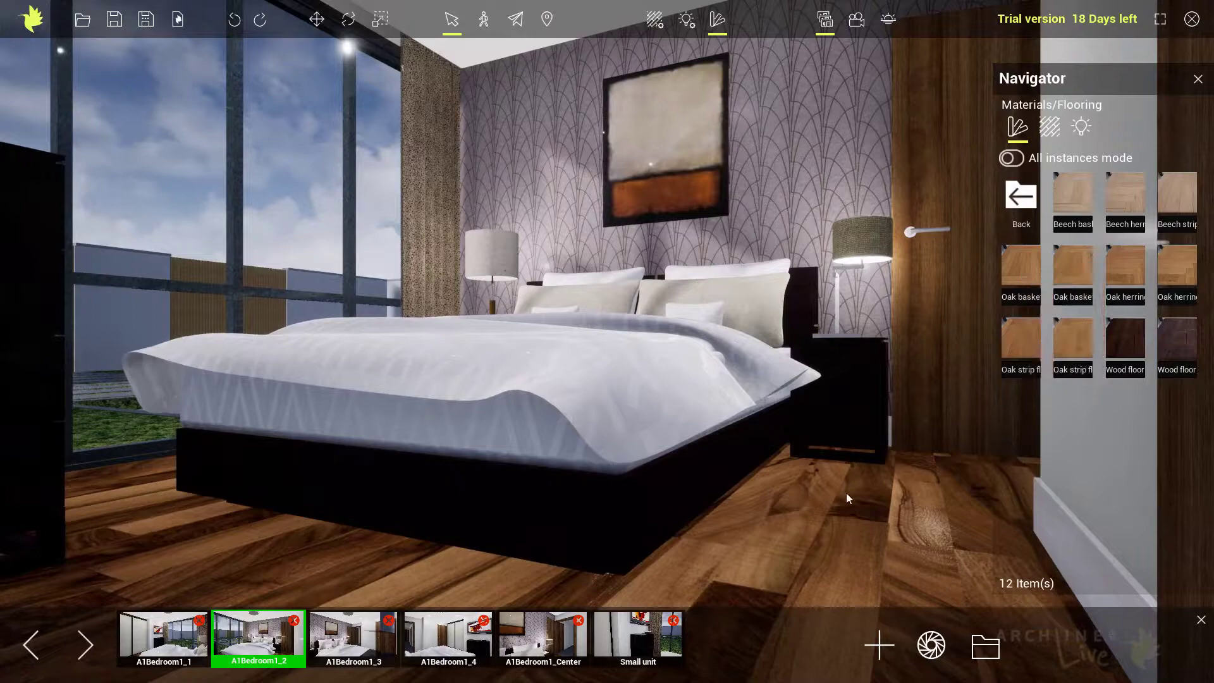
Try the beech basket and beech herringbone flooring materials on the bedroom floor.
{"action": "left_click_drag", "start_coordinate": [1080, 192], "coordinate": [806, 545]}
{"action": "middle_click_drag", "start_coordinate": [814, 533], "coordinate": [817, 500]}
{"action": "right_click_drag", "start_coordinate": [817, 500], "coordinate": [805, 534]}
{"action": "mouse_move", "coordinate": [806, 534]}
{"action": "middle_mouse_down"}
{"action": "mouse_move", "coordinate": [803, 518]}
{"action": "mouse_move", "coordinate": [786, 522]}
{"action": "middle_mouse_up"}
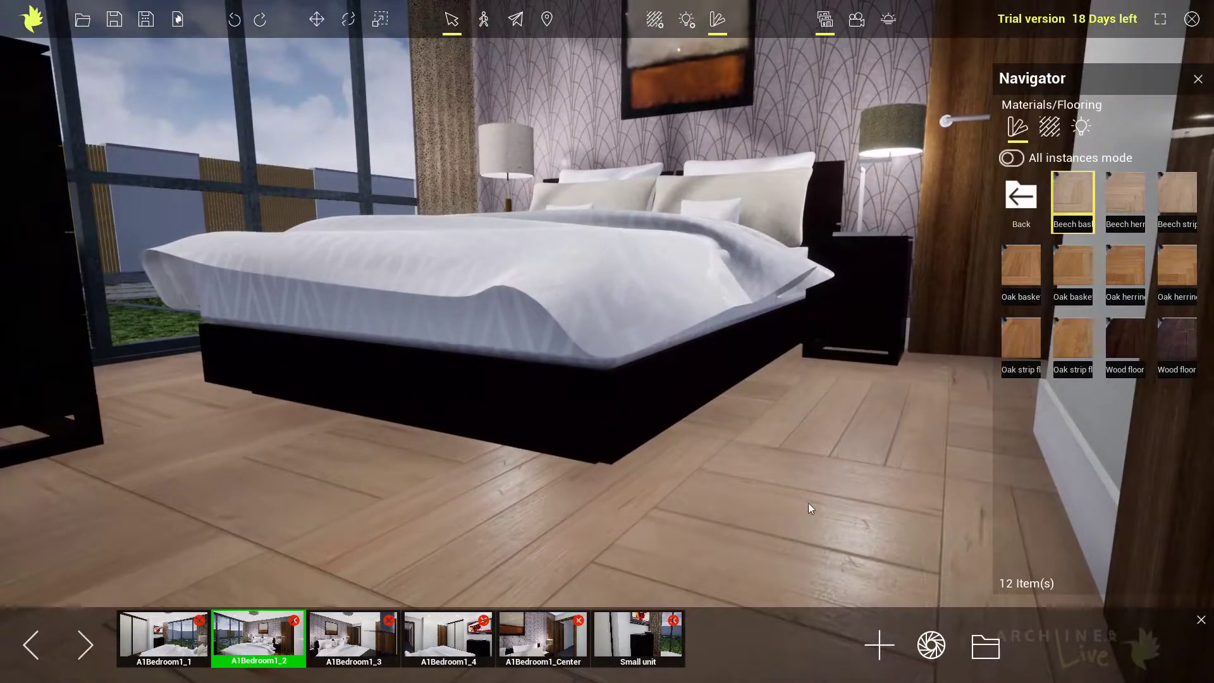
{"action": "left_click_drag", "start_coordinate": [1129, 190], "coordinate": [814, 500]}
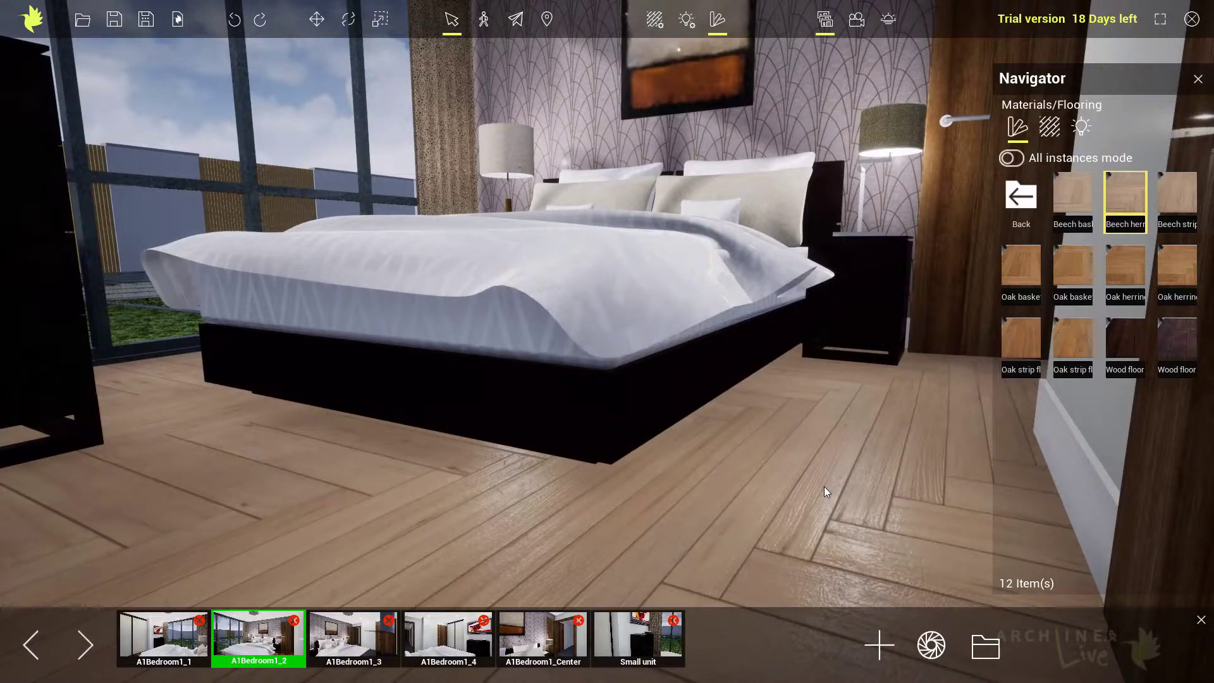
Try the first oak basket and first oak herringbone floorings, then cover the bedroom floor with the second oak herringbone.
{"action": "left_click_drag", "start_coordinate": [1020, 267], "coordinate": [705, 479]}
{"action": "left_click_drag", "start_coordinate": [1119, 275], "coordinate": [773, 443]}
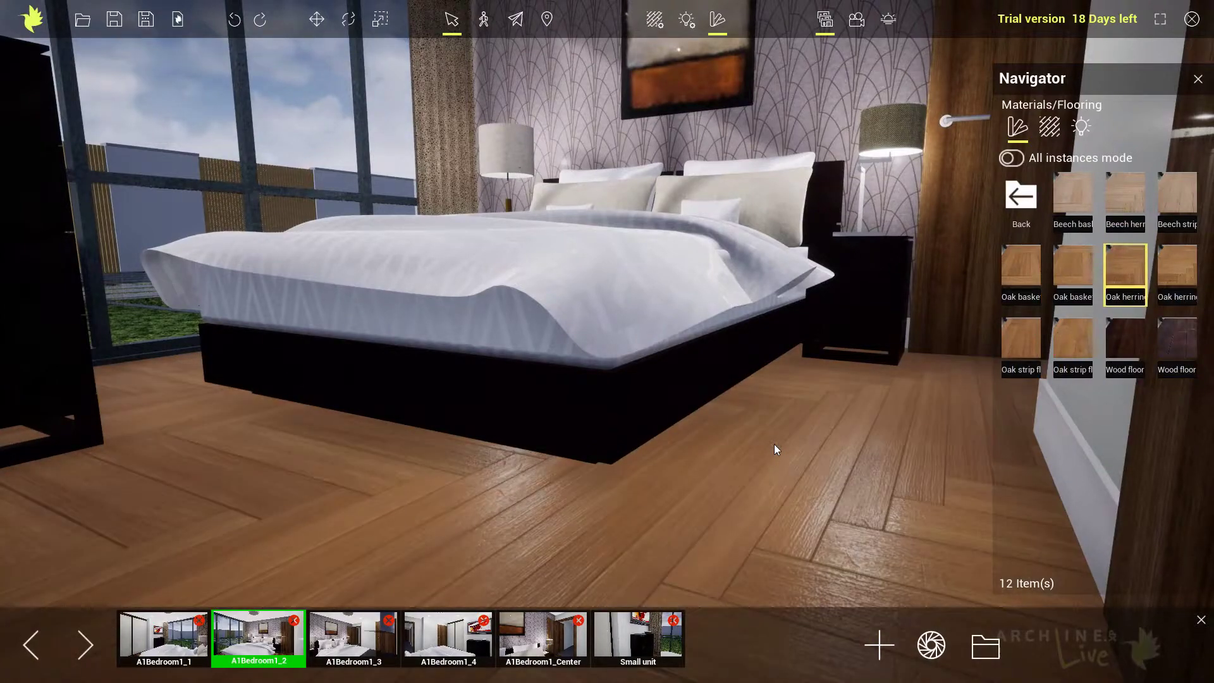
{"action": "left_click_drag", "start_coordinate": [1178, 272], "coordinate": [766, 479]}
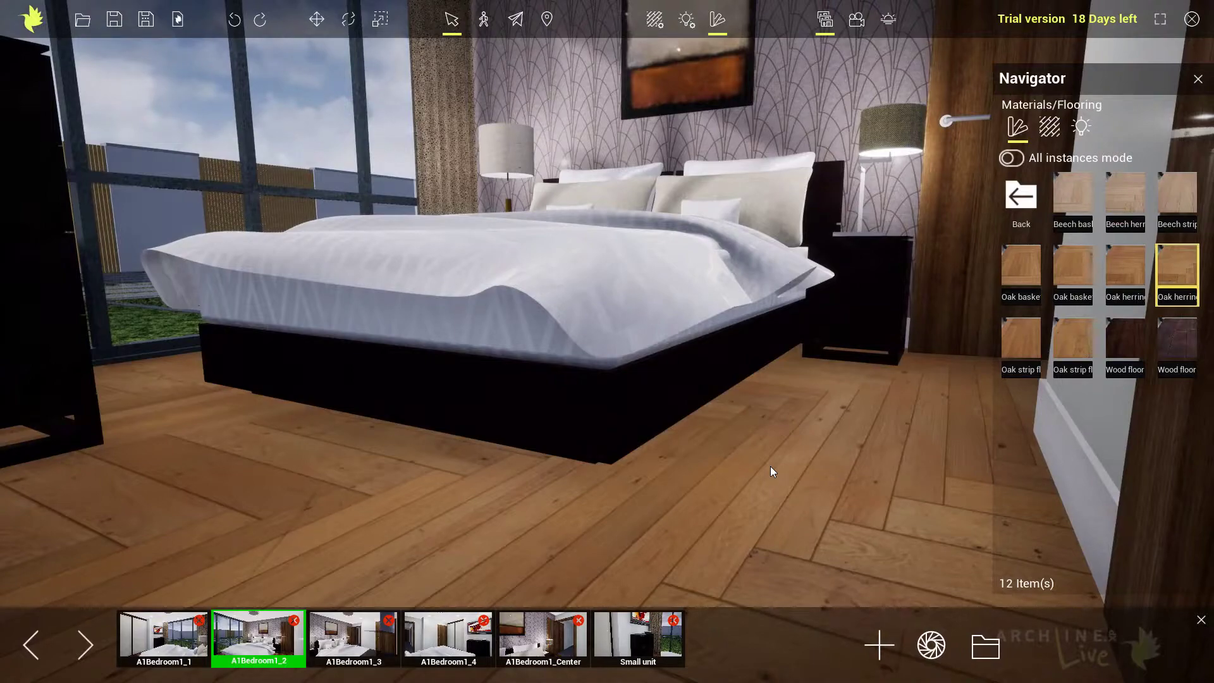
Apply the Gold metal material to the stand and base of the bedside lamp next to the door.
{"action": "left_click", "coordinate": [1013, 199]}
{"action": "middle_click_drag", "start_coordinate": [888, 217], "coordinate": [735, 344]}
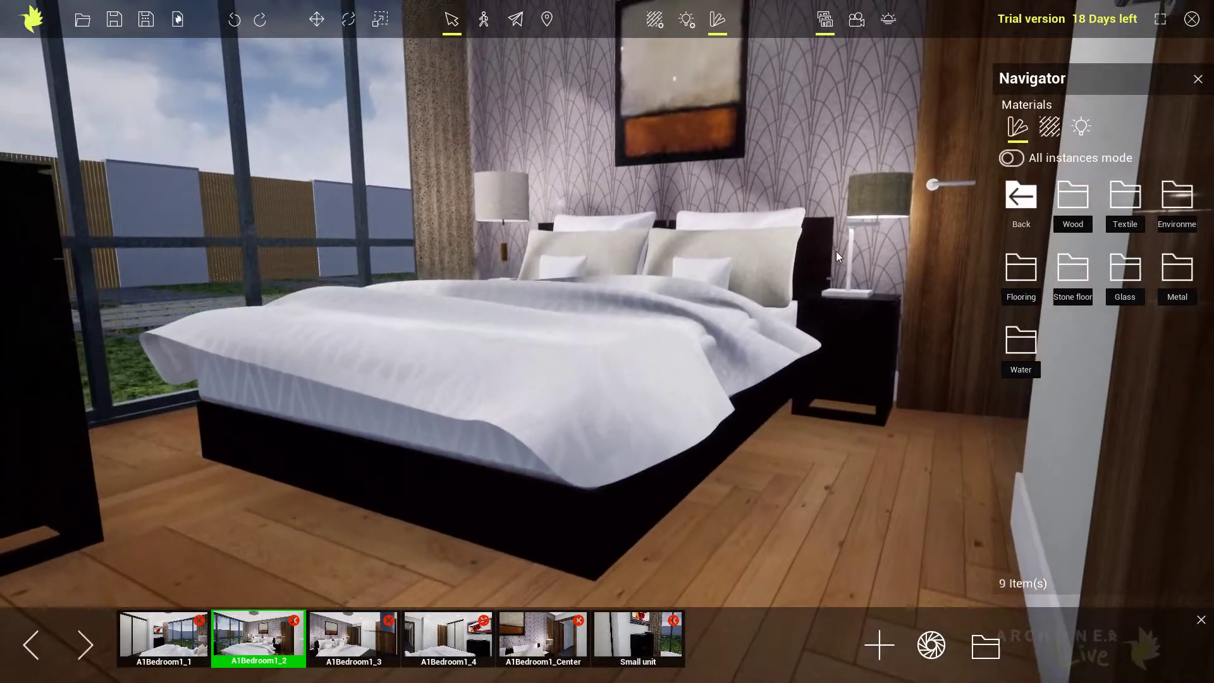
{"action": "scroll", "coordinate": [835, 252], "scroll_direction": "up", "scroll_amount": 4}
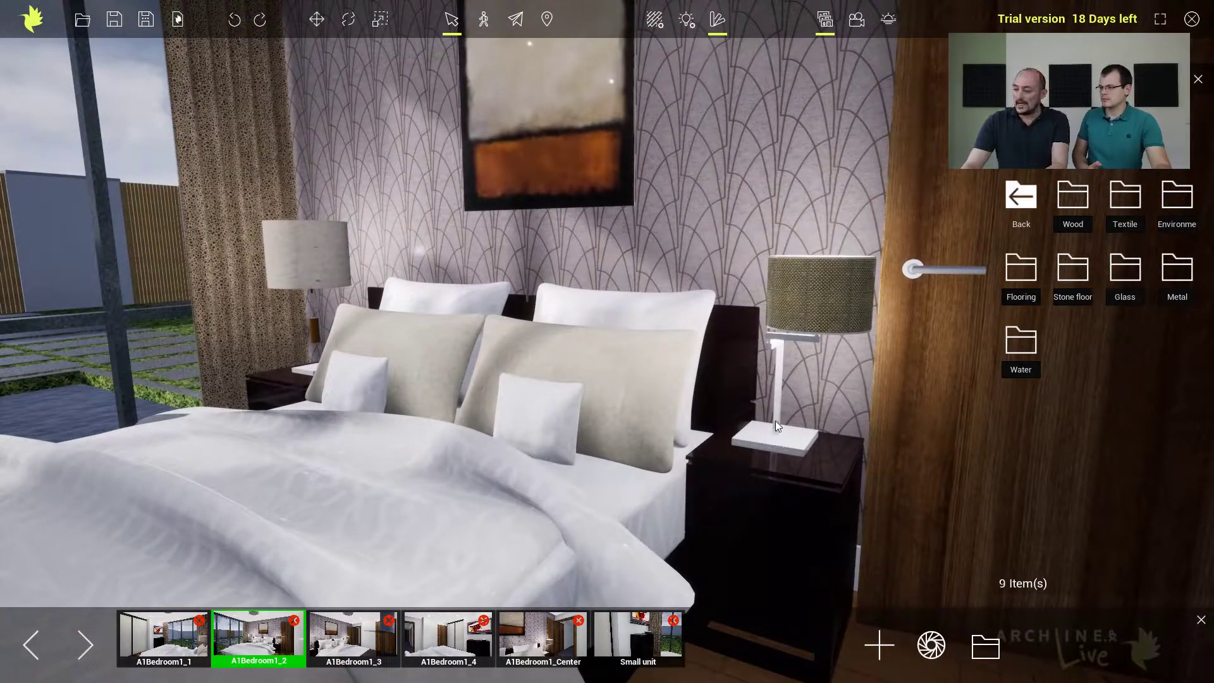
{"action": "left_click", "coordinate": [780, 384]}
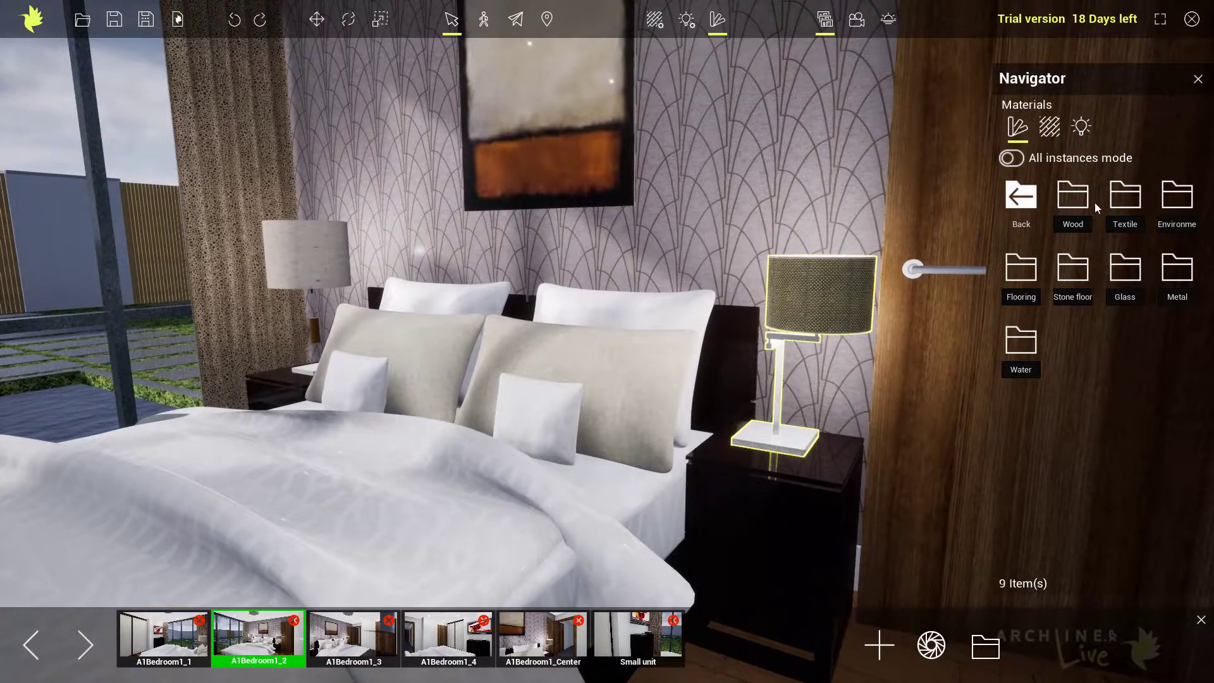
{"action": "left_click", "coordinate": [1172, 268]}
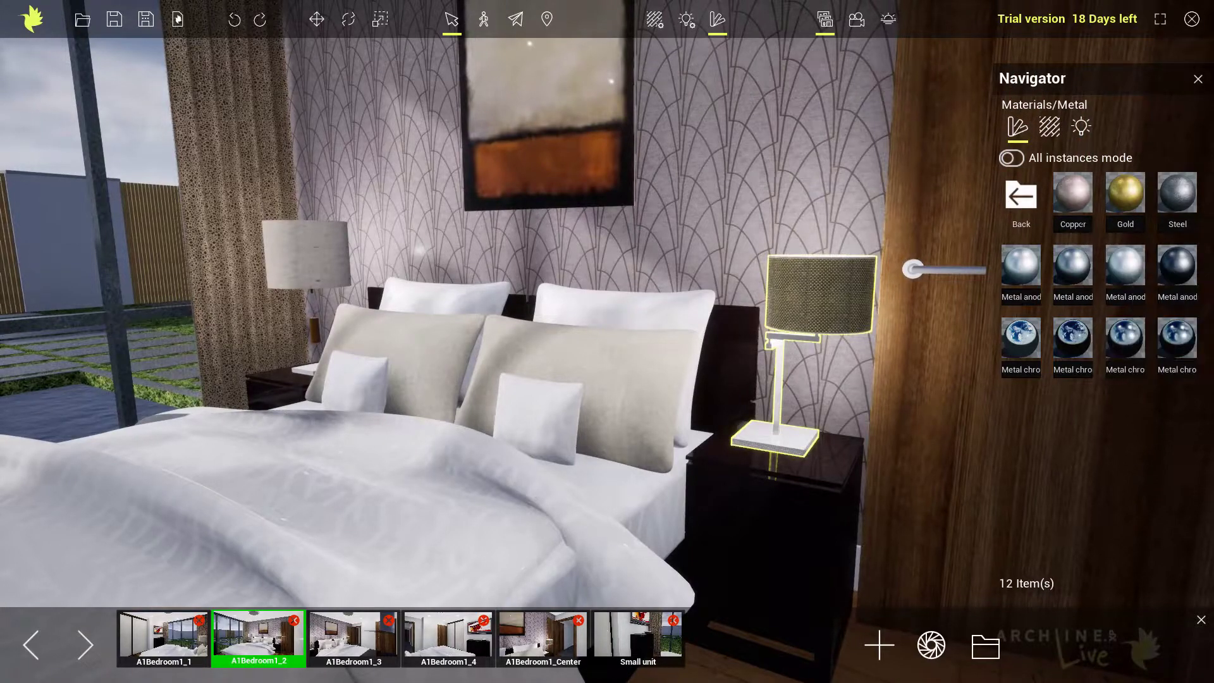
{"action": "mouse_move", "coordinate": [1113, 195]}
{"action": "left_click_drag", "start_coordinate": [1117, 194], "coordinate": [777, 397]}
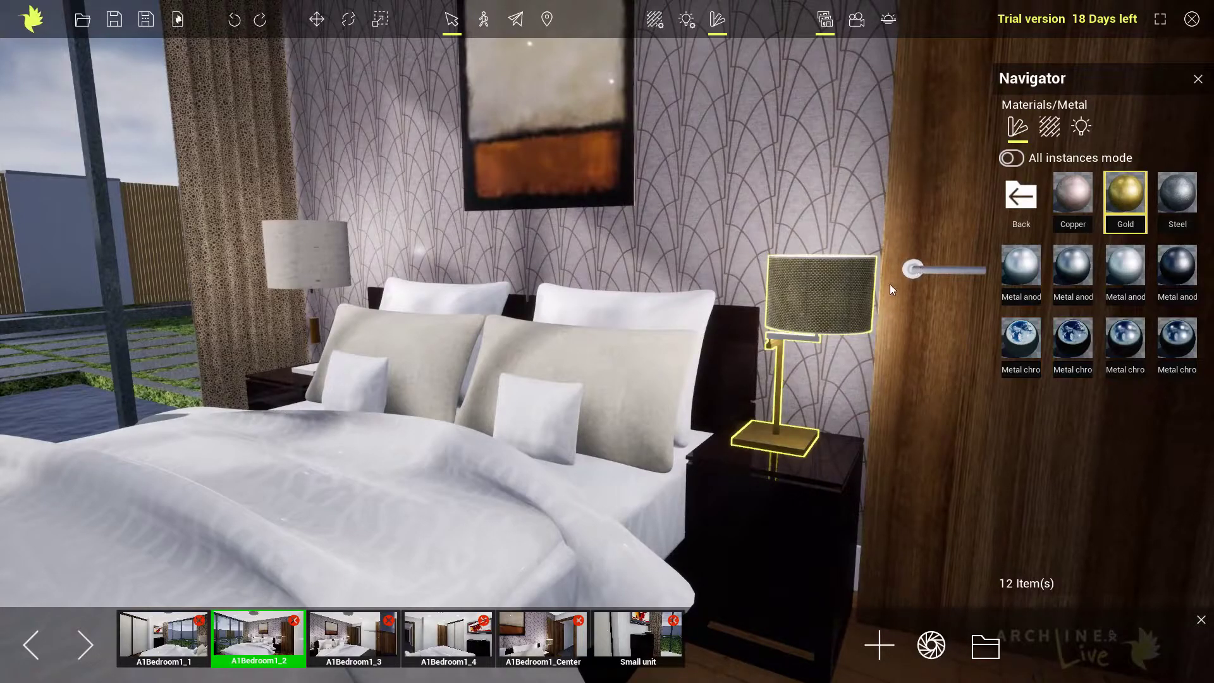
Apply the second Metal chrome material to the bedroom door's handle and its rosette.
{"action": "right_click_drag", "start_coordinate": [887, 288], "coordinate": [920, 286]}
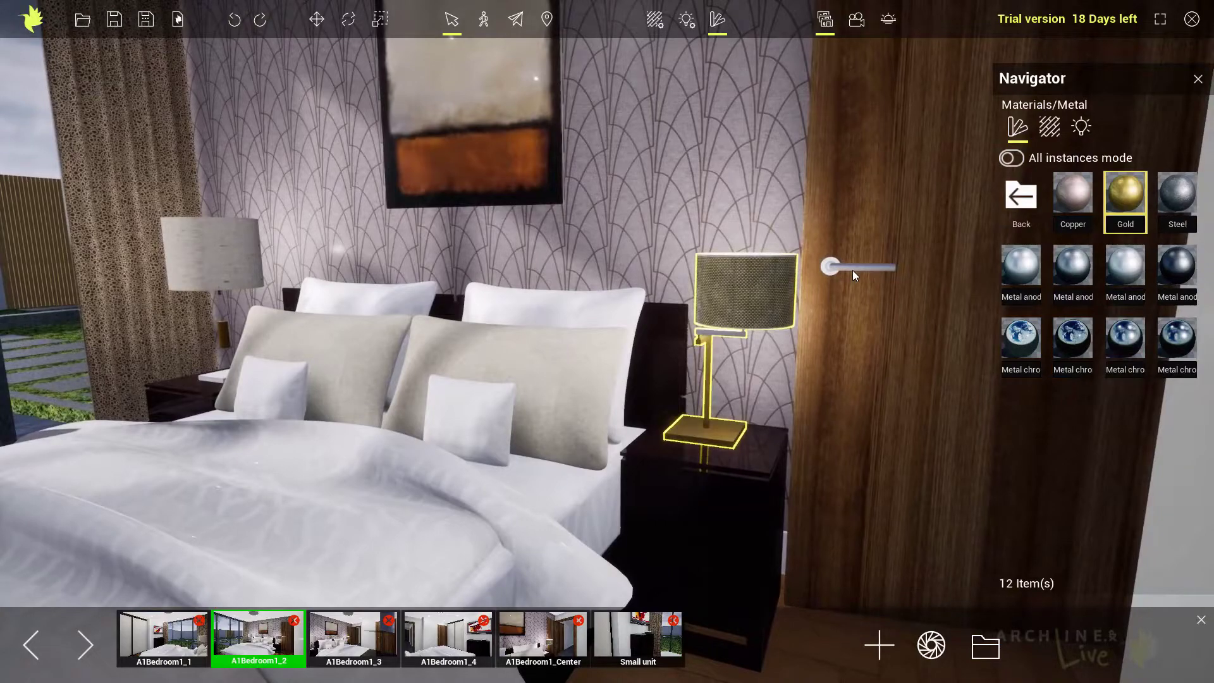
{"action": "mouse_move", "coordinate": [1056, 276]}
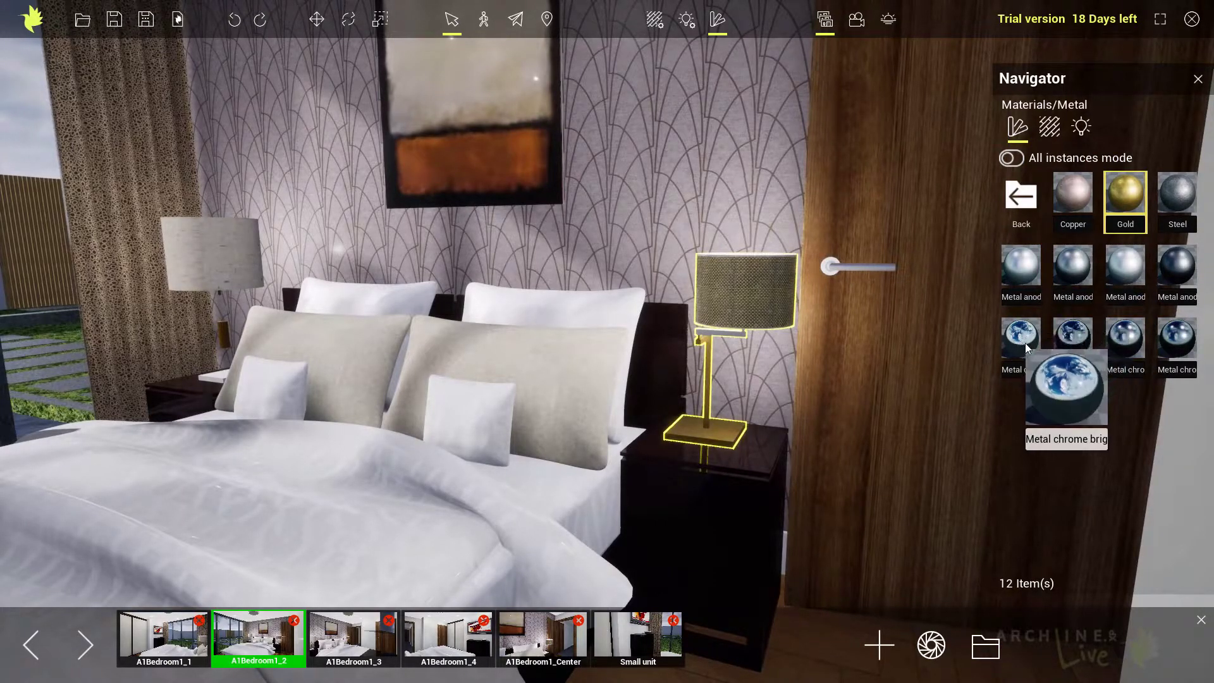
{"action": "left_click_drag", "start_coordinate": [1072, 340], "coordinate": [868, 269]}
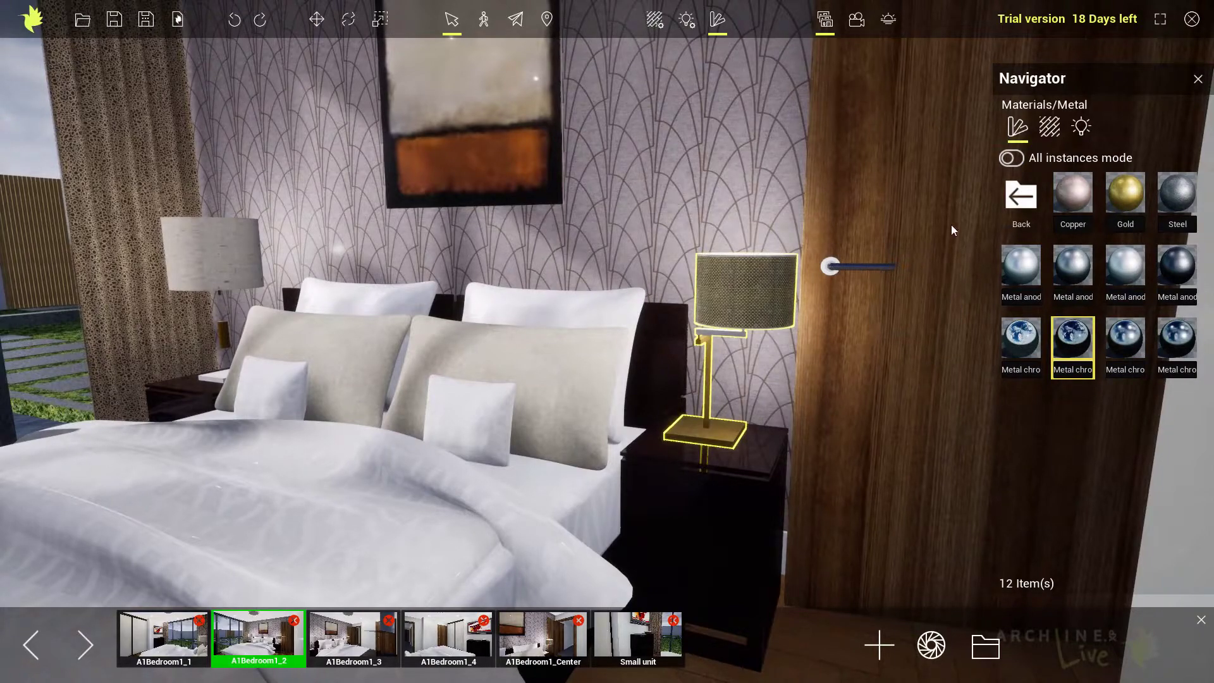
{"action": "left_click_drag", "start_coordinate": [1075, 341], "coordinate": [826, 268]}
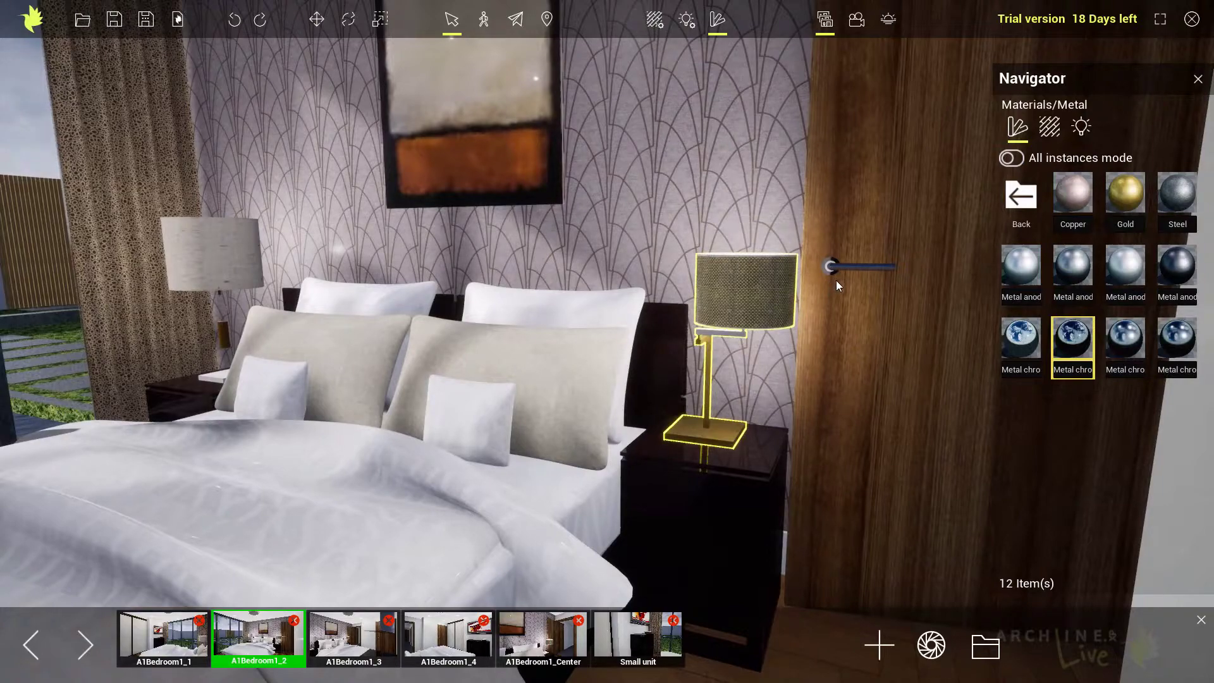
Try Mahogany wood on the upper drawer of the nightstand by the door, undo it and apply Rhododendron wood instead.
{"action": "left_click", "coordinate": [1012, 201]}
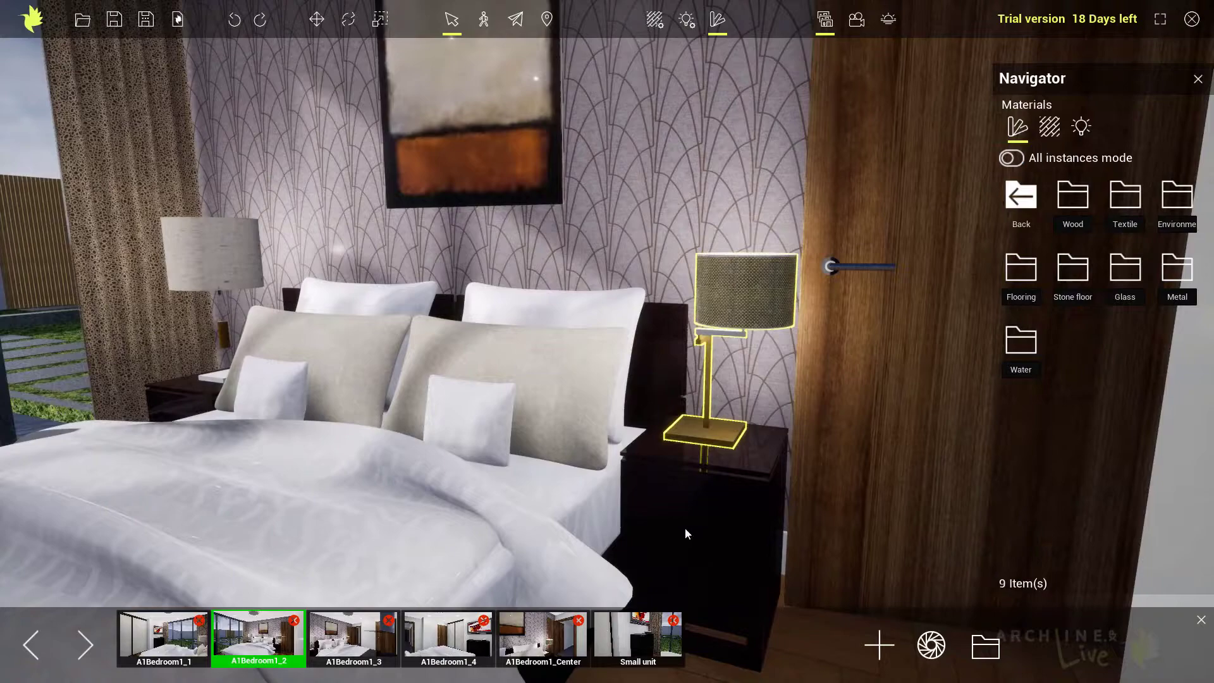
{"action": "left_click", "coordinate": [1075, 207]}
{"action": "mouse_move", "coordinate": [1120, 277]}
{"action": "left_click_drag", "start_coordinate": [1120, 271], "coordinate": [731, 508]}
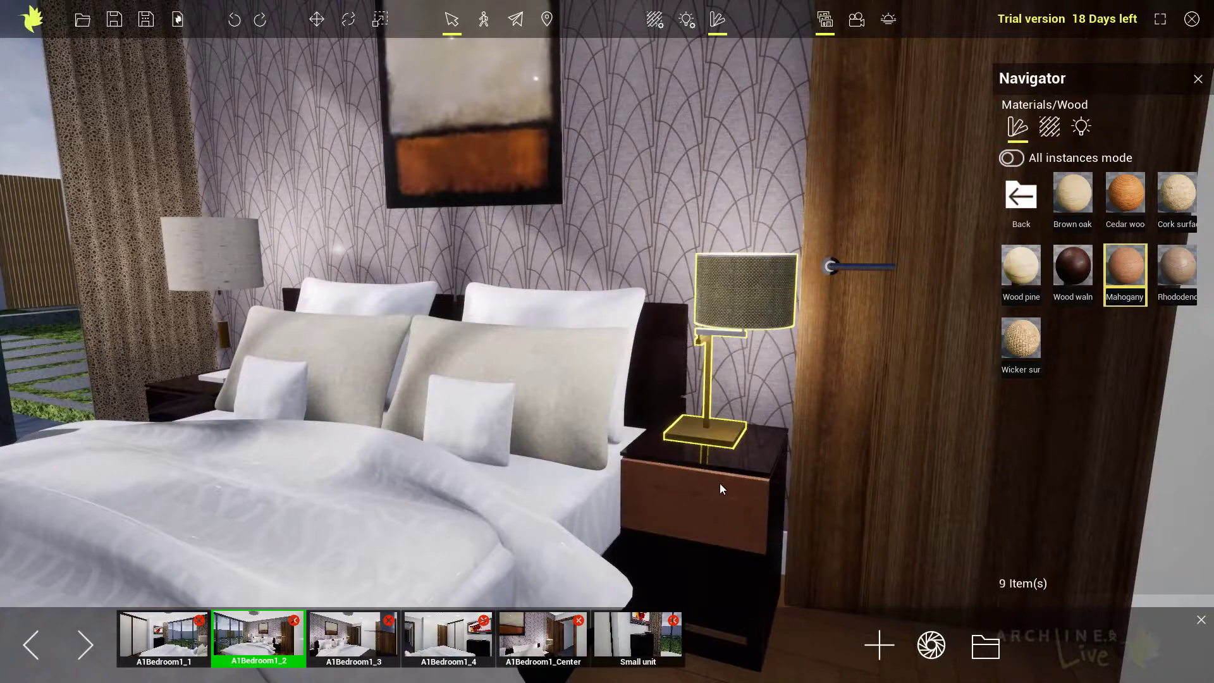
{"action": "left_click", "coordinate": [234, 20]}
{"action": "left_click_drag", "start_coordinate": [1176, 269], "coordinate": [688, 488]}
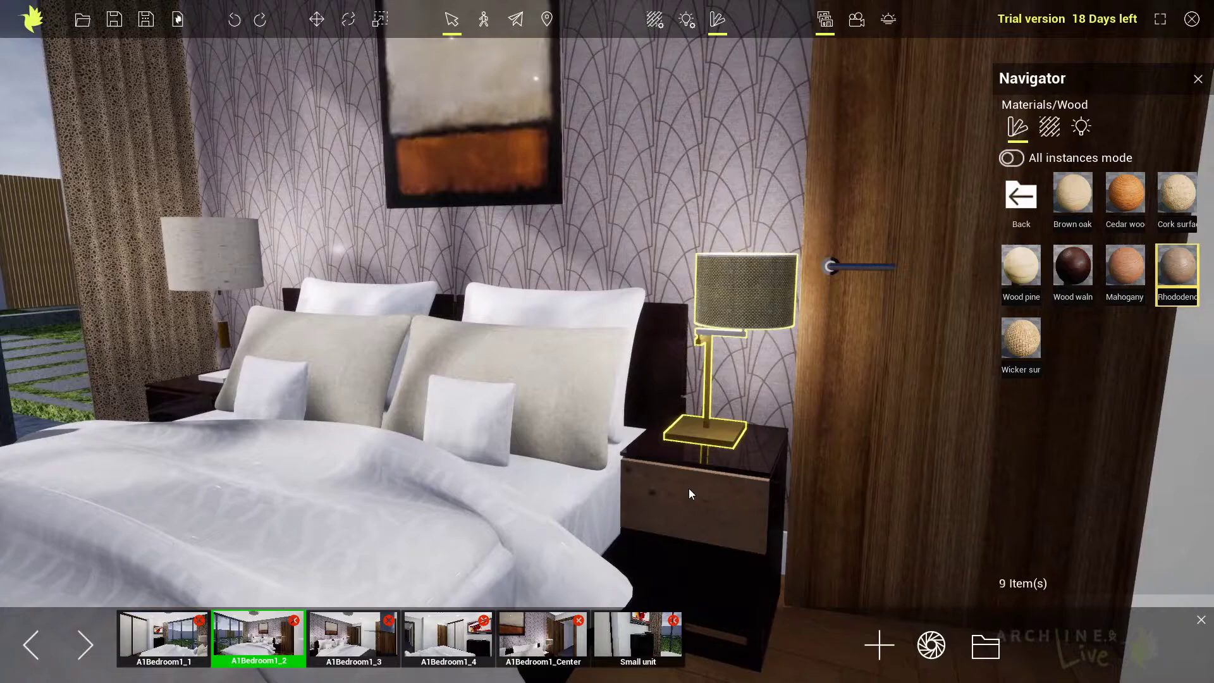
{"action": "middle_click_drag", "start_coordinate": [694, 493], "coordinate": [709, 438]}
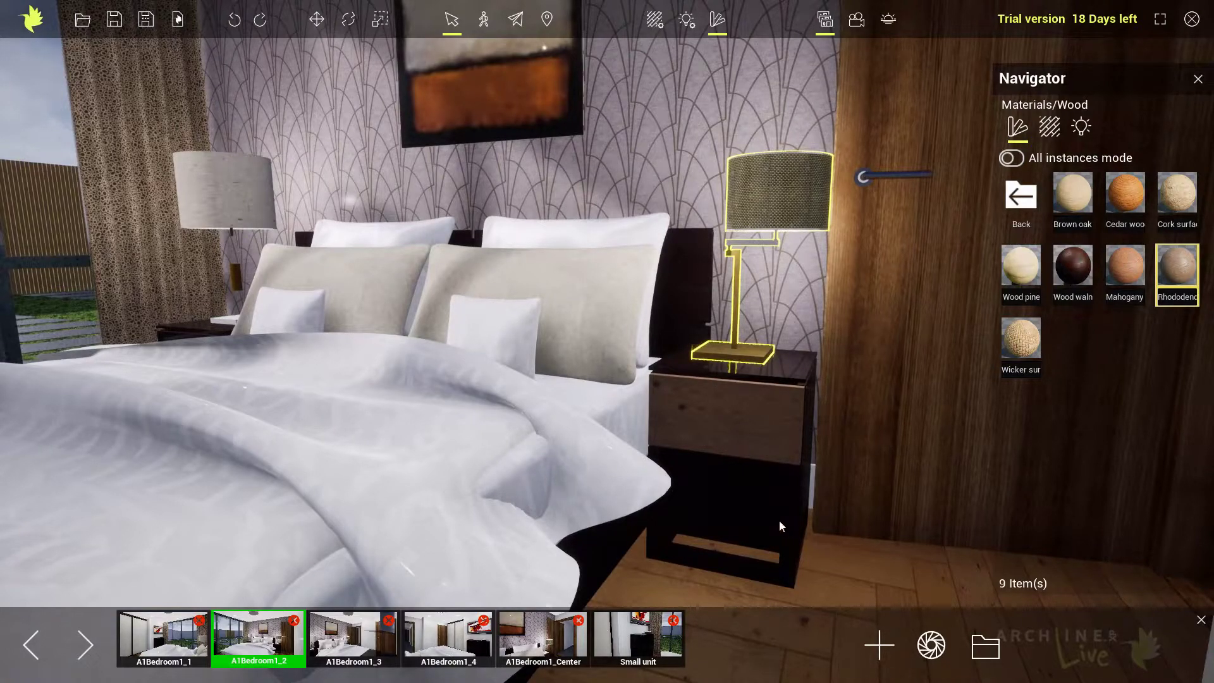
Enable all instances mode and replace the dark material of the nightstand and matching furniture with Rhododendron wood.
{"action": "left_click", "coordinate": [1011, 159]}
{"action": "left_click_drag", "start_coordinate": [1178, 271], "coordinate": [748, 481]}
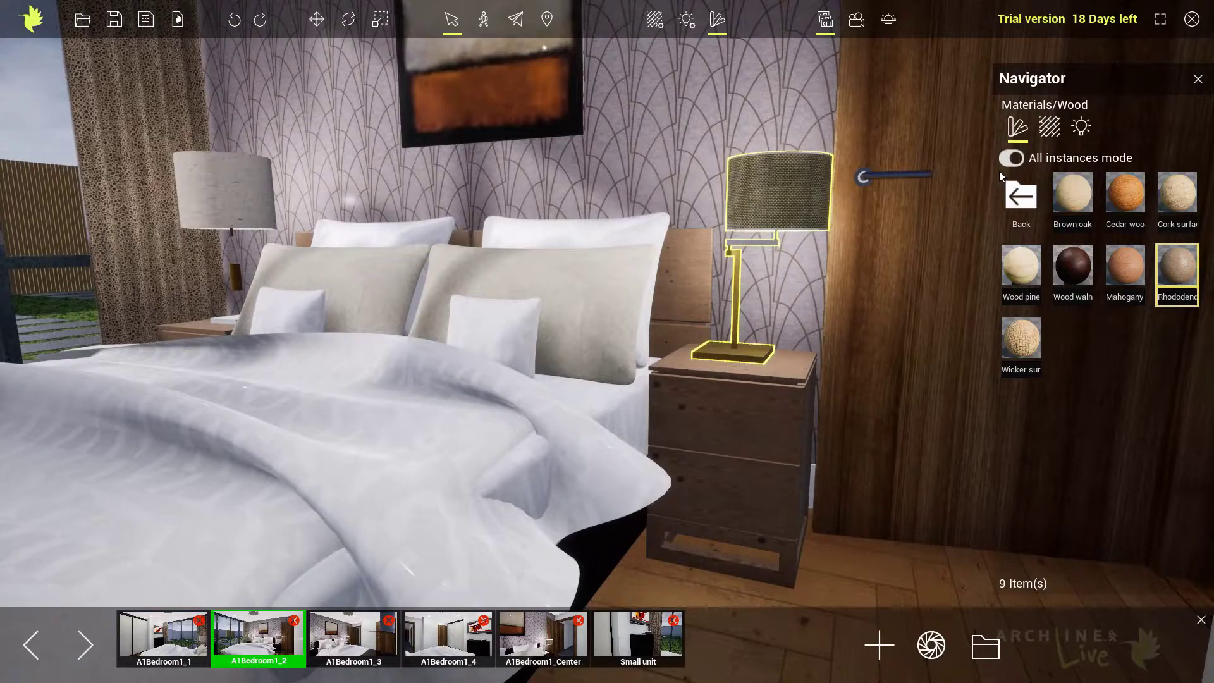
{"action": "right_click_drag", "start_coordinate": [817, 222], "coordinate": [347, 153]}
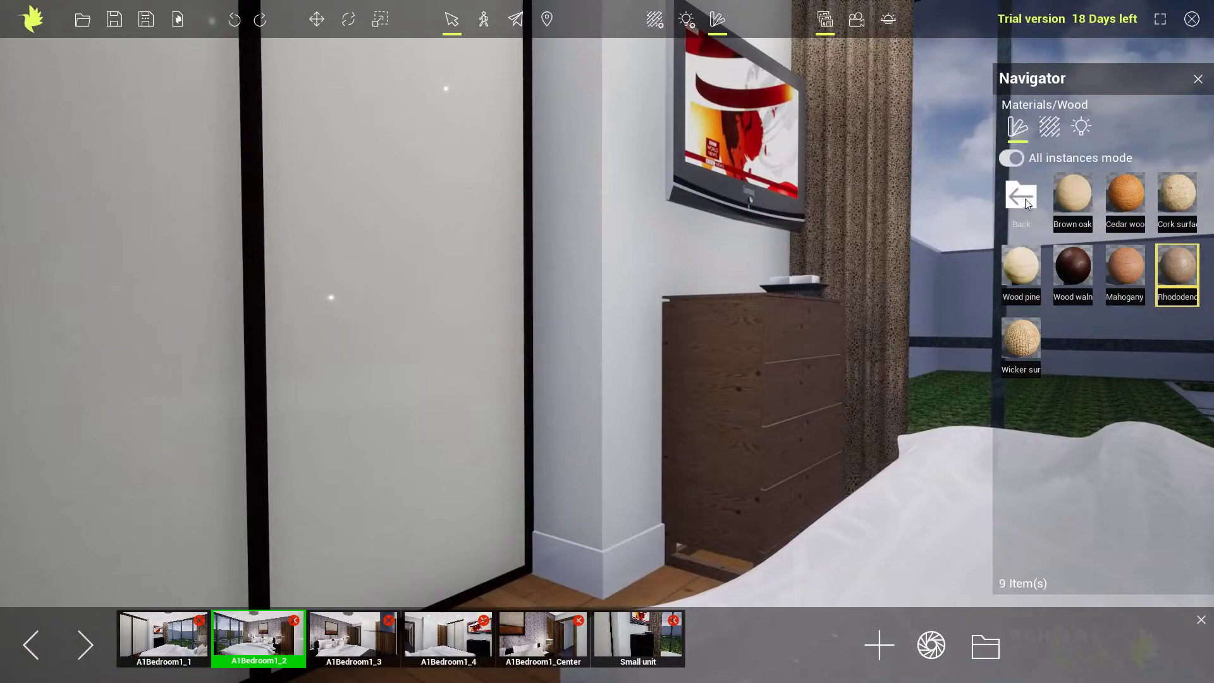
Apply the second Metal anodized material to all the wardrobe's sliding door panels.
{"action": "left_click", "coordinate": [1022, 200]}
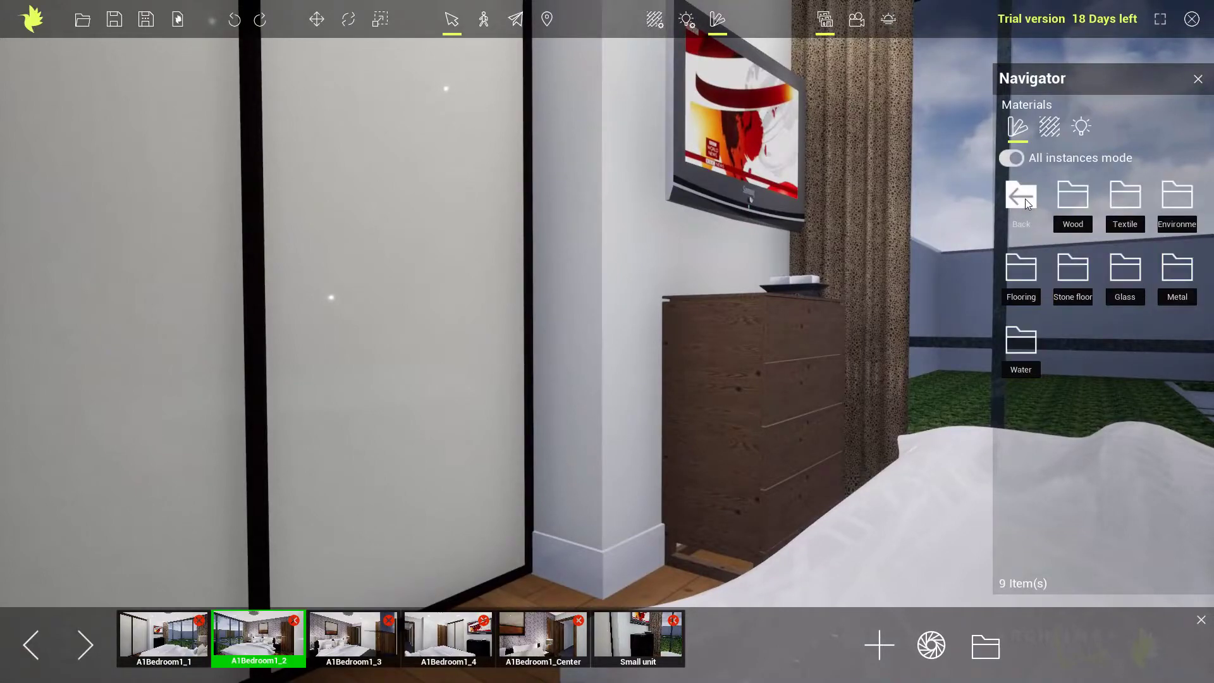
{"action": "left_click", "coordinate": [1164, 268]}
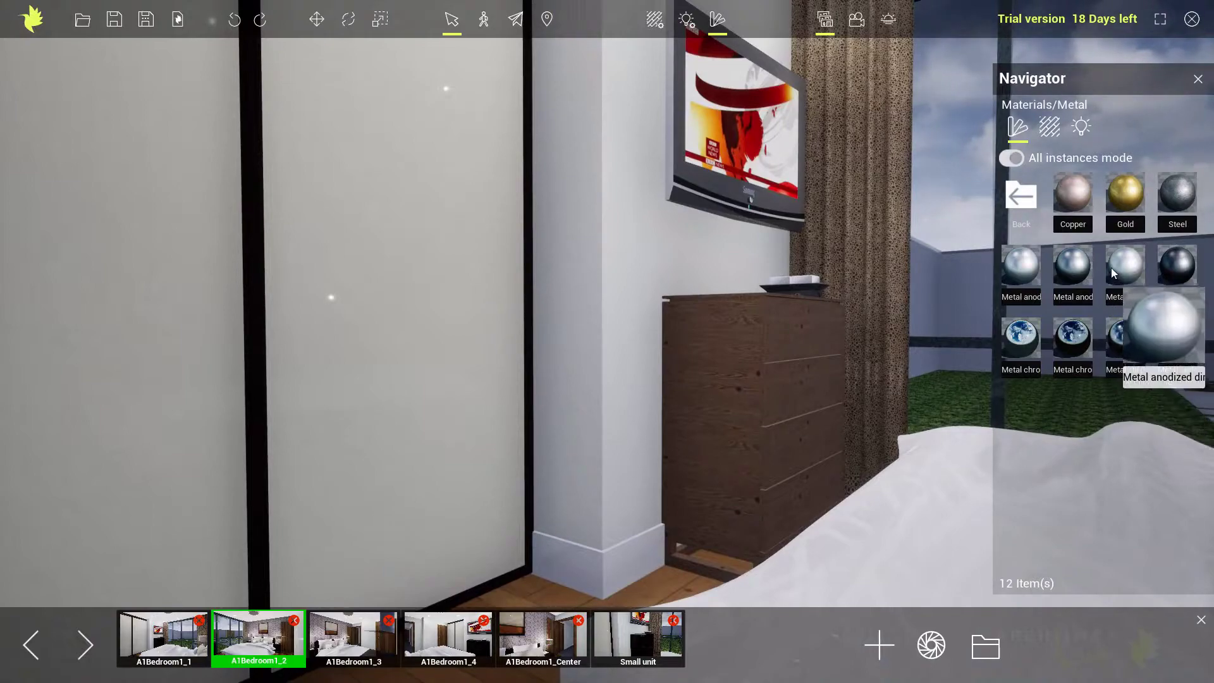
{"action": "left_click_drag", "start_coordinate": [1072, 265], "coordinate": [378, 264]}
{"action": "right_click_drag", "start_coordinate": [379, 269], "coordinate": [426, 242]}
{"action": "key", "text": "d"}
{"action": "key", "text": "s"}
{"action": "key", "text": "s"}
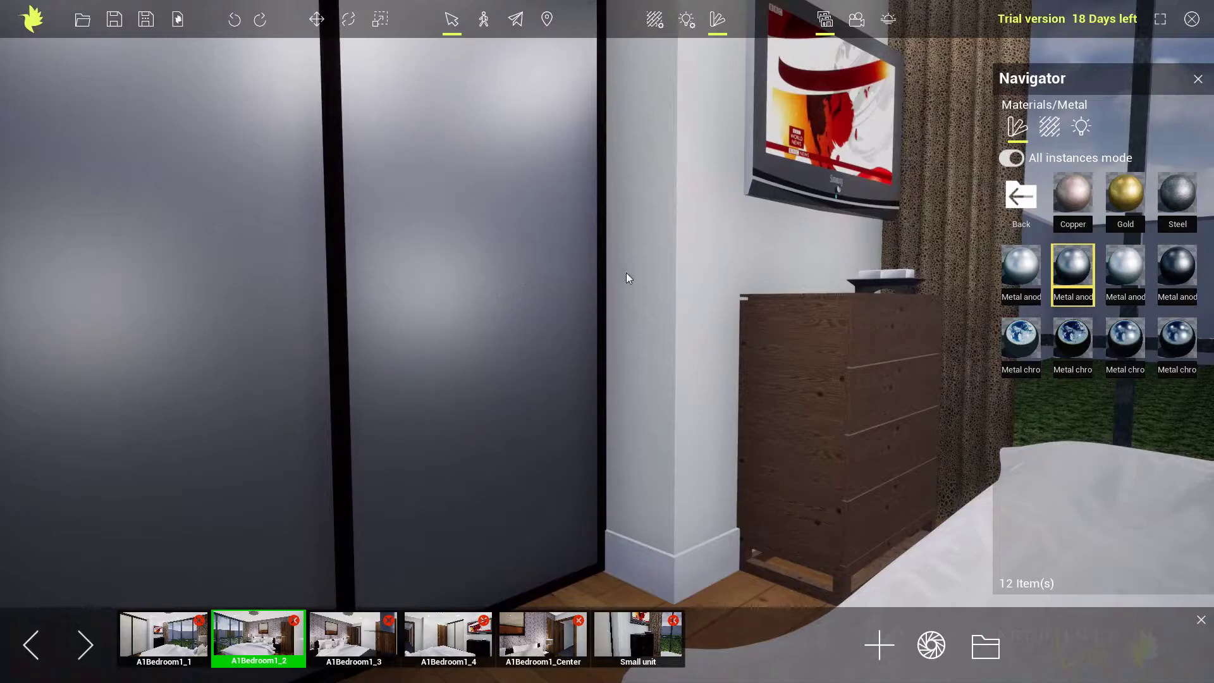
Try the Steel material on the bedroom window frames, then replace it with the darkest Metal anodized material.
{"action": "right_click_drag", "start_coordinate": [623, 323], "coordinate": [960, 324]}
{"action": "left_click_drag", "start_coordinate": [1174, 198], "coordinate": [791, 297]}
{"action": "middle_click_drag", "start_coordinate": [778, 328], "coordinate": [801, 334]}
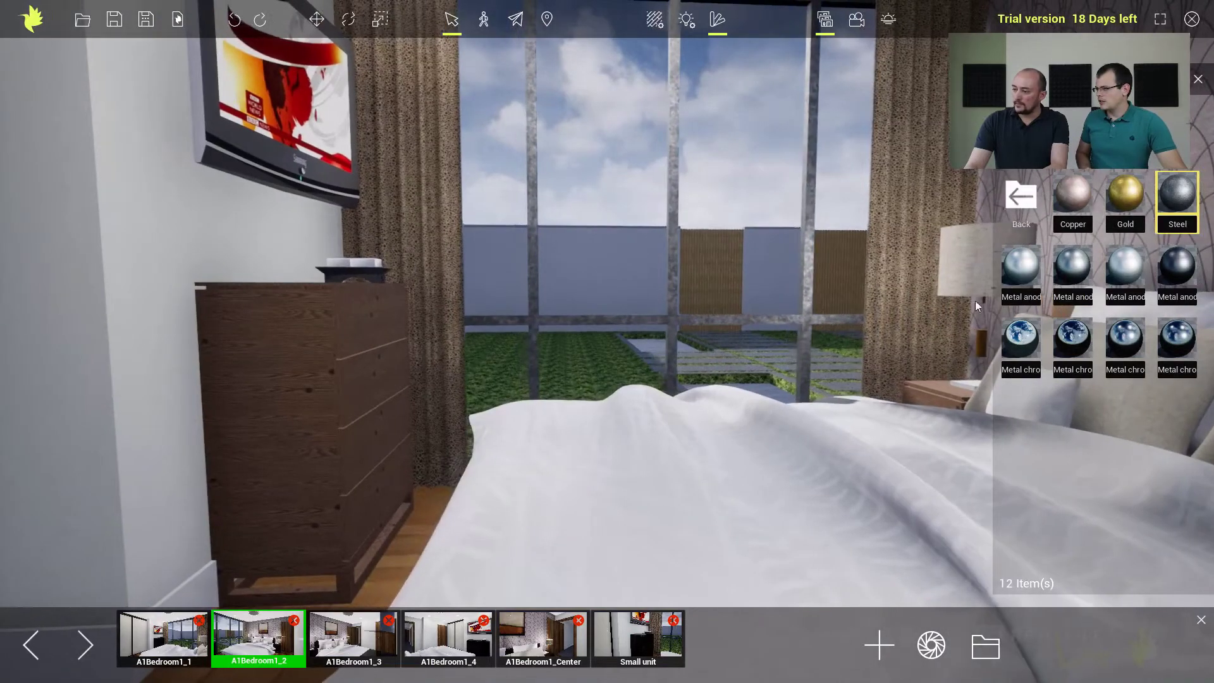
{"action": "left_click_drag", "start_coordinate": [1176, 265], "coordinate": [808, 282]}
{"action": "right_click_drag", "start_coordinate": [822, 285], "coordinate": [848, 304]}
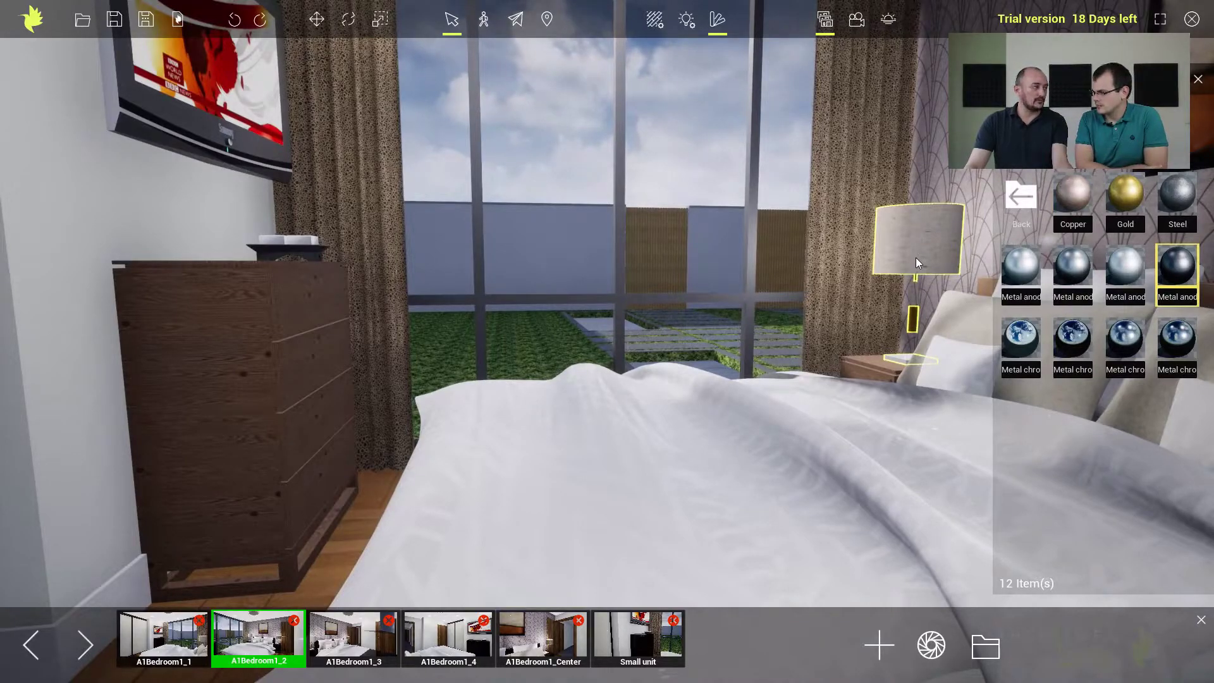
Apply the Green tint glass material to the transparent stem of the bedside lamp near the window.
{"action": "key", "text": "f"}
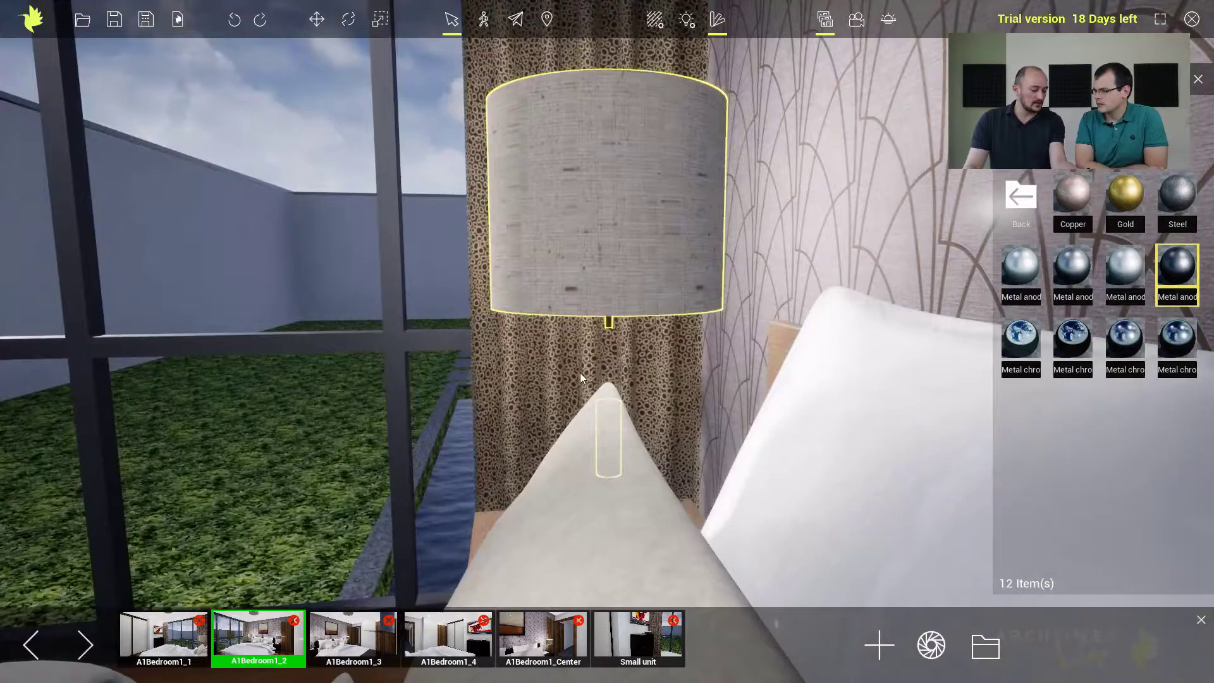
{"action": "middle_click_drag", "start_coordinate": [585, 280], "coordinate": [640, 298]}
{"action": "middle_click_drag", "start_coordinate": [542, 340], "coordinate": [577, 304]}
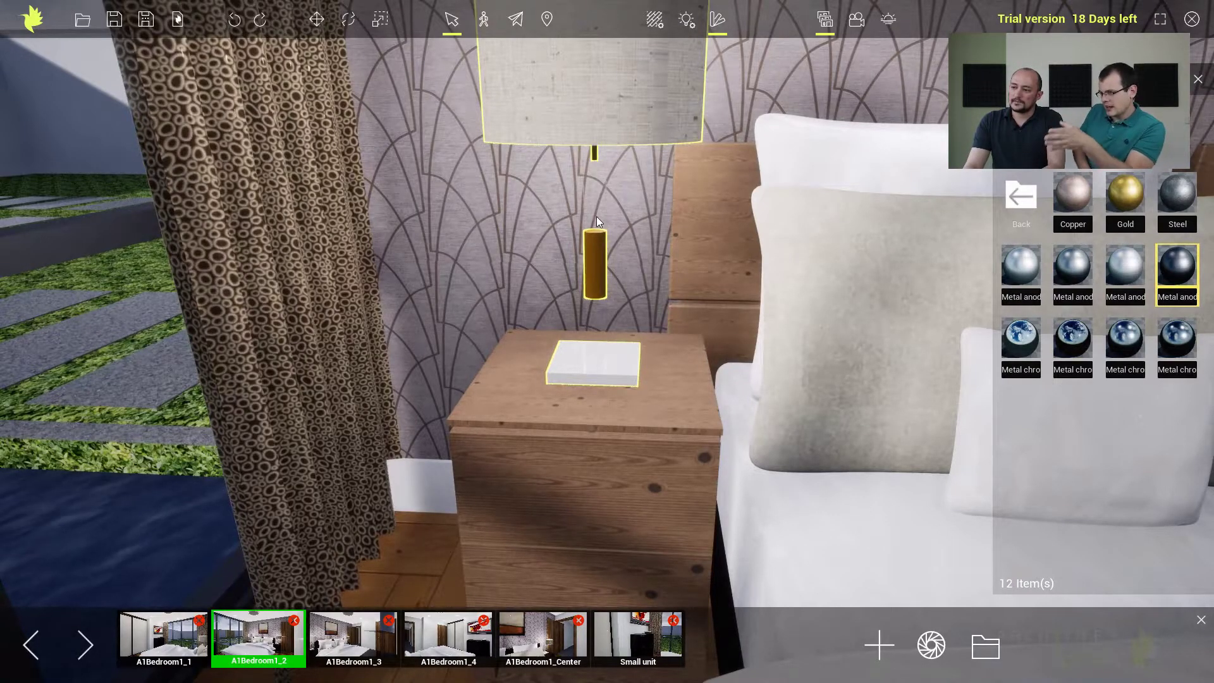
{"action": "scroll", "coordinate": [596, 216], "scroll_direction": "up", "scroll_amount": 3}
{"action": "middle_click_drag", "start_coordinate": [597, 216], "coordinate": [589, 243]}
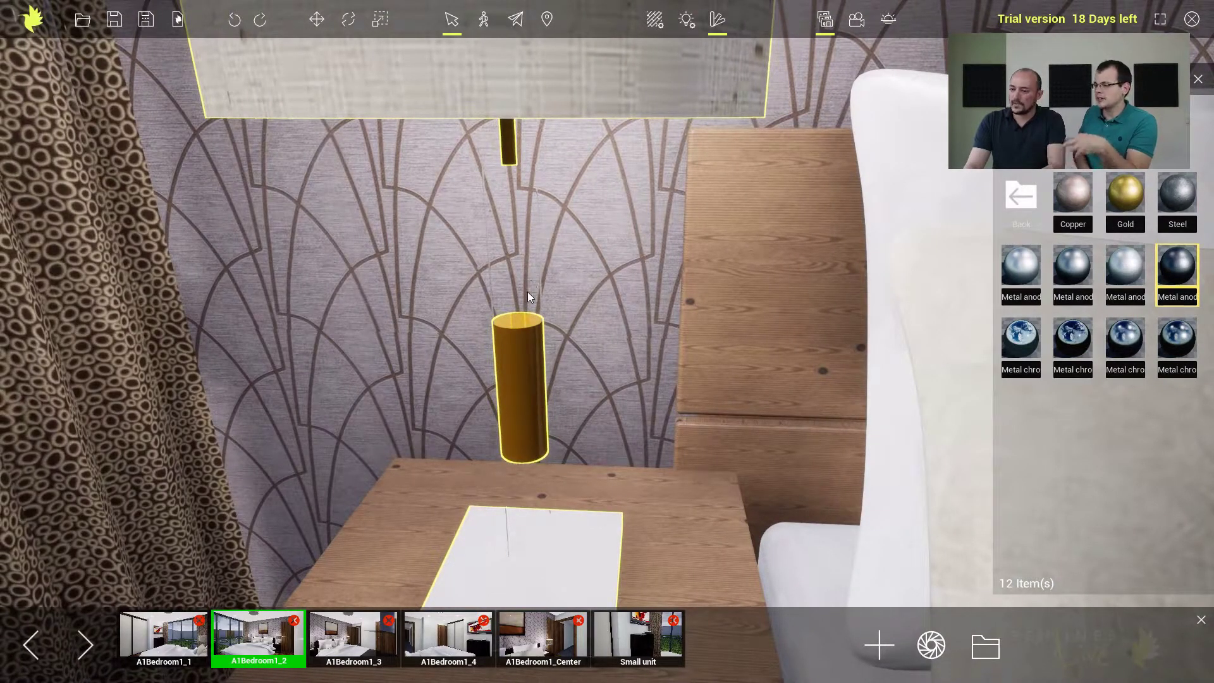
{"action": "left_click", "coordinate": [1011, 196]}
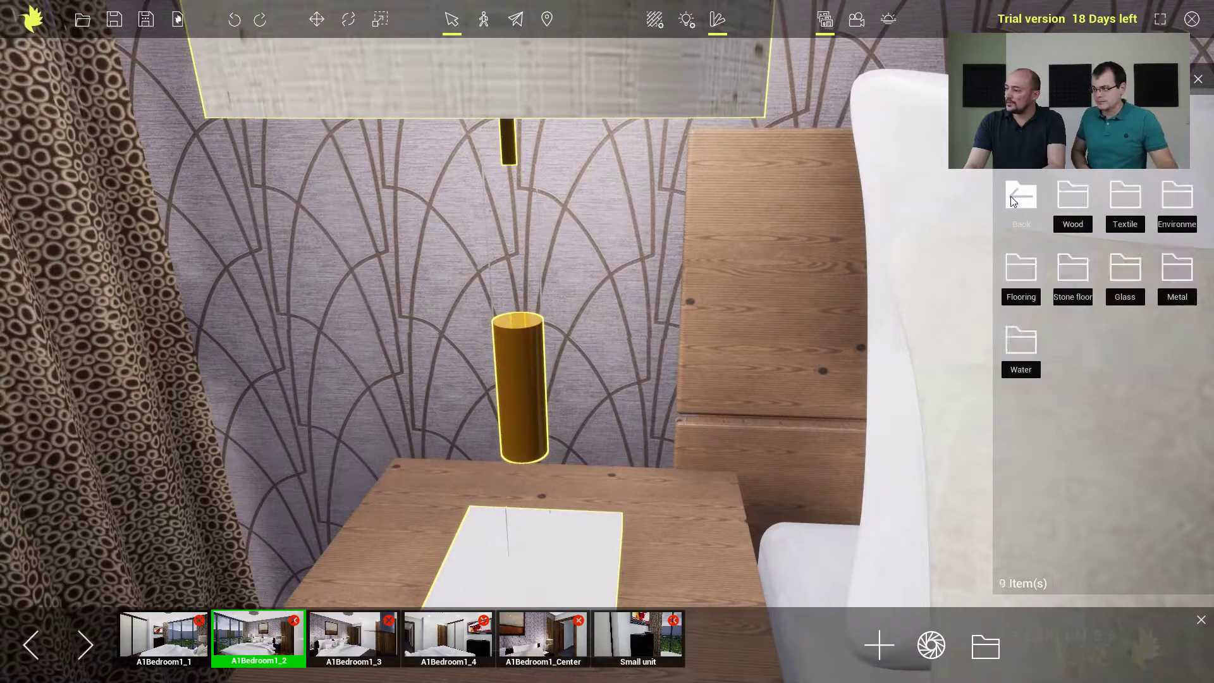
{"action": "left_click", "coordinate": [1125, 271]}
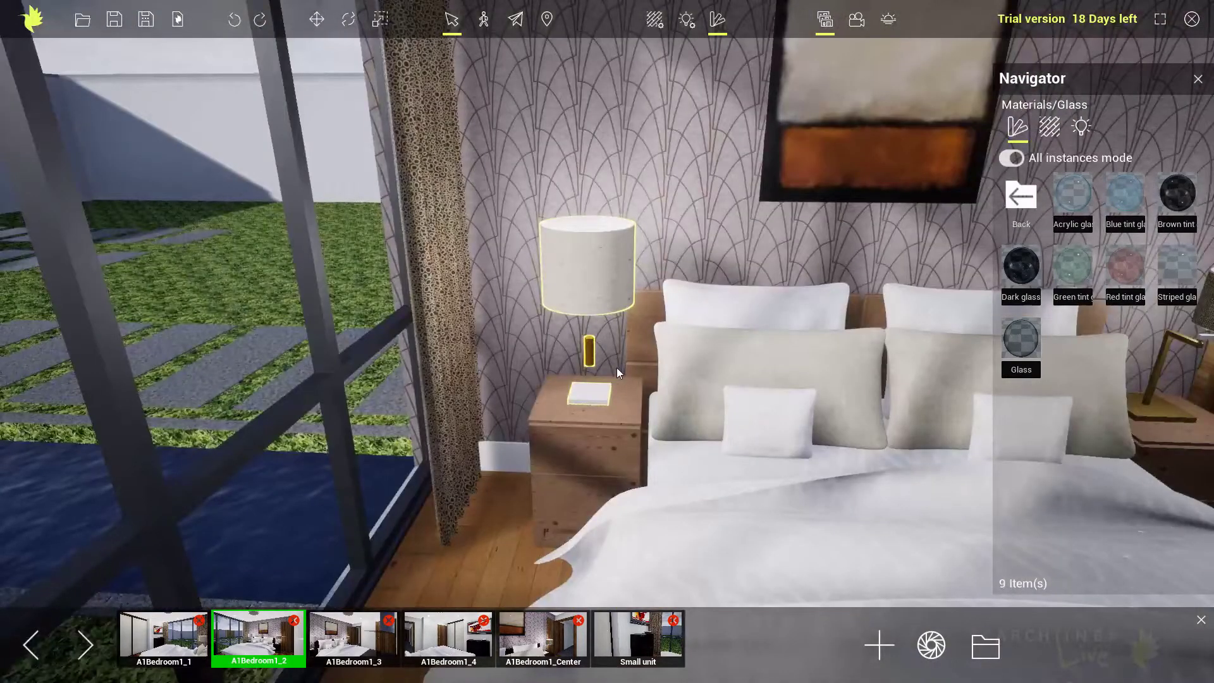
{"action": "right_click_drag", "start_coordinate": [617, 366], "coordinate": [494, 360]}
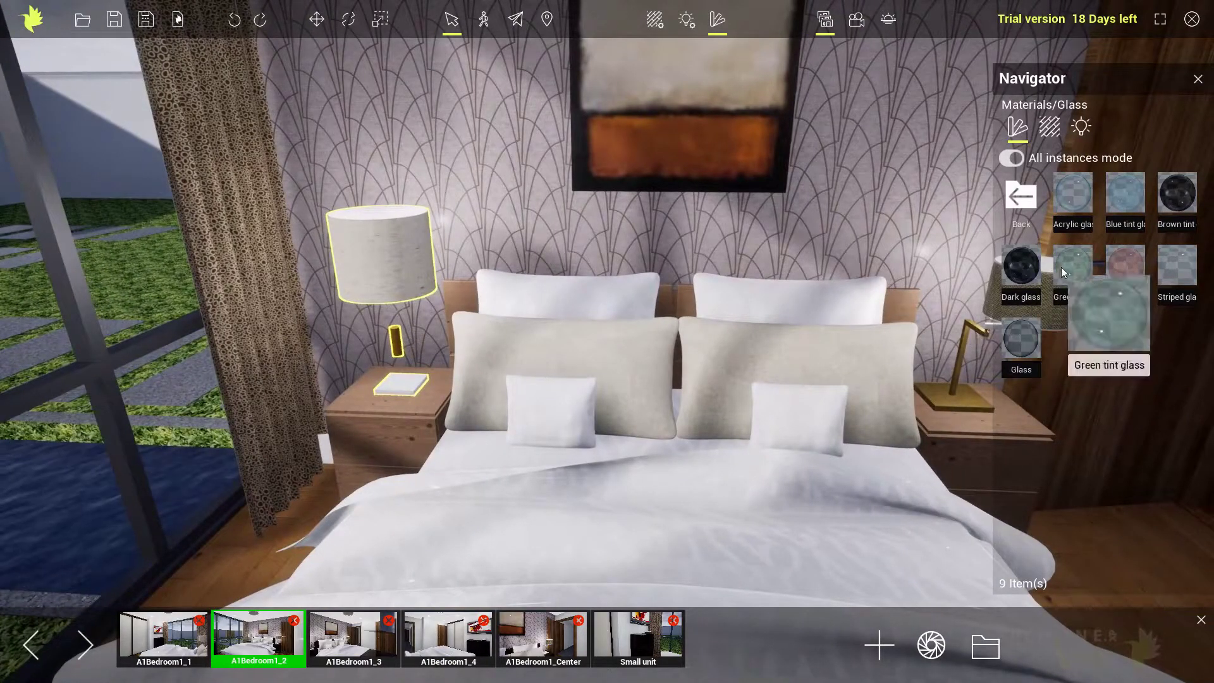
{"action": "left_click_drag", "start_coordinate": [1063, 267], "coordinate": [397, 320]}
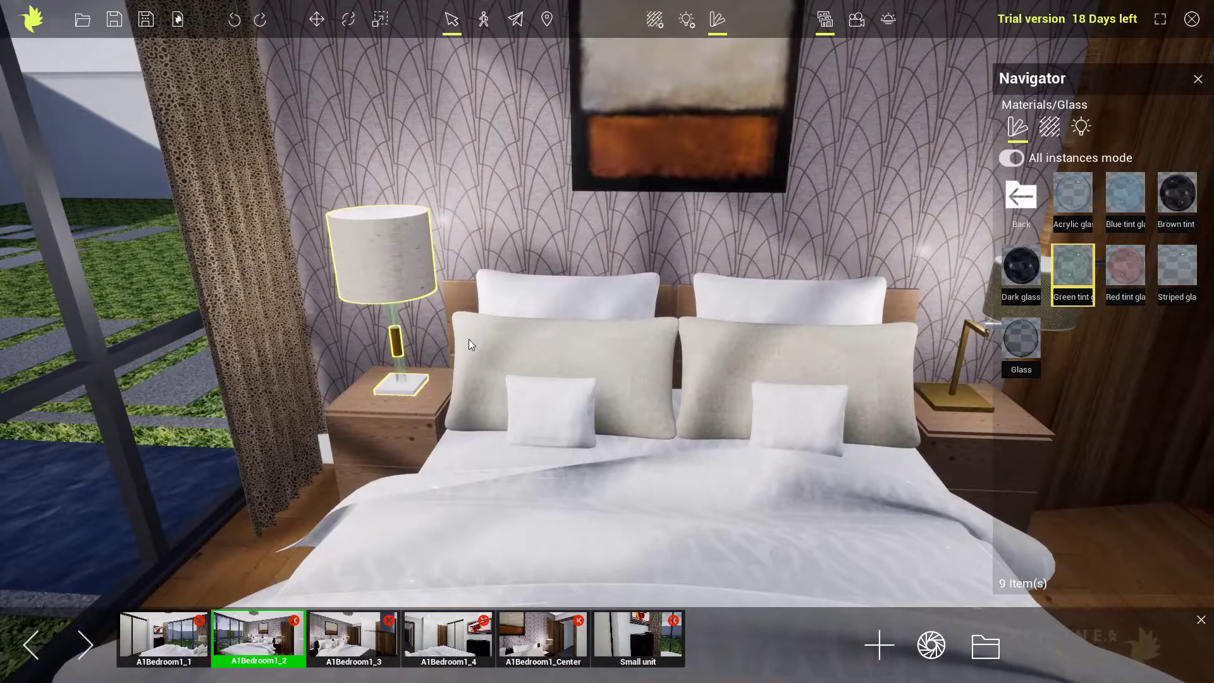
{"action": "left_click", "coordinate": [420, 343]}
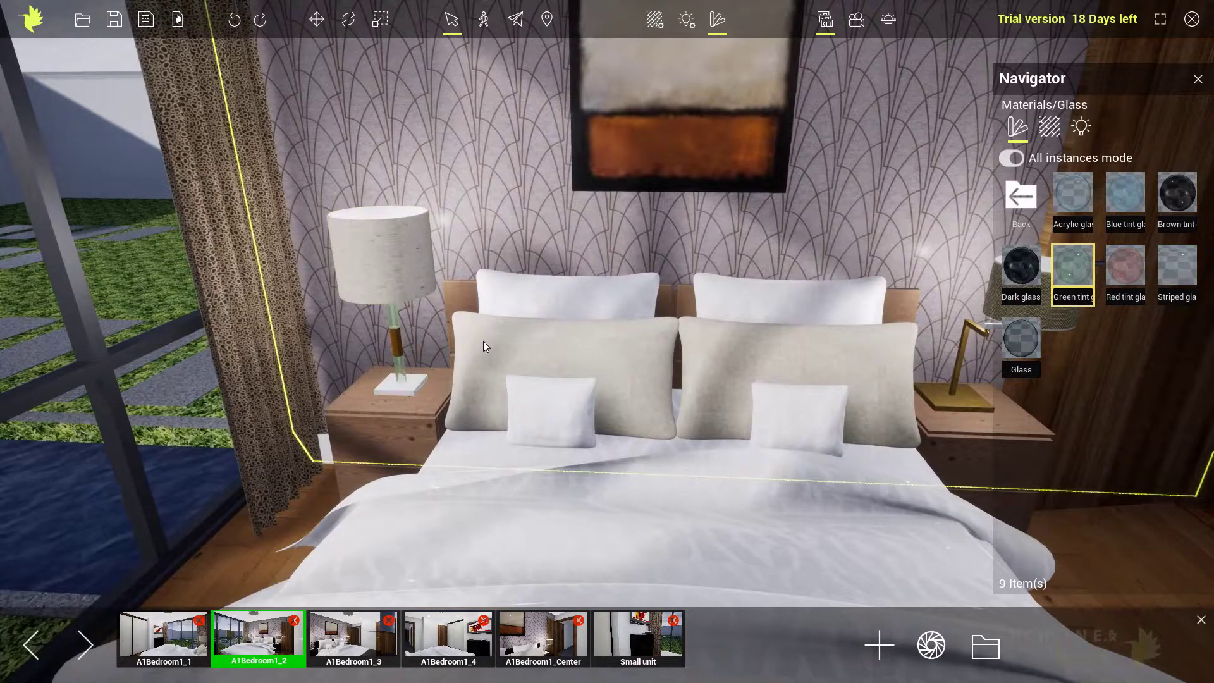
Try the Striped glass material on the bedroom window panes, then undo the material change.
{"action": "right_click_drag", "start_coordinate": [518, 343], "coordinate": [443, 316]}
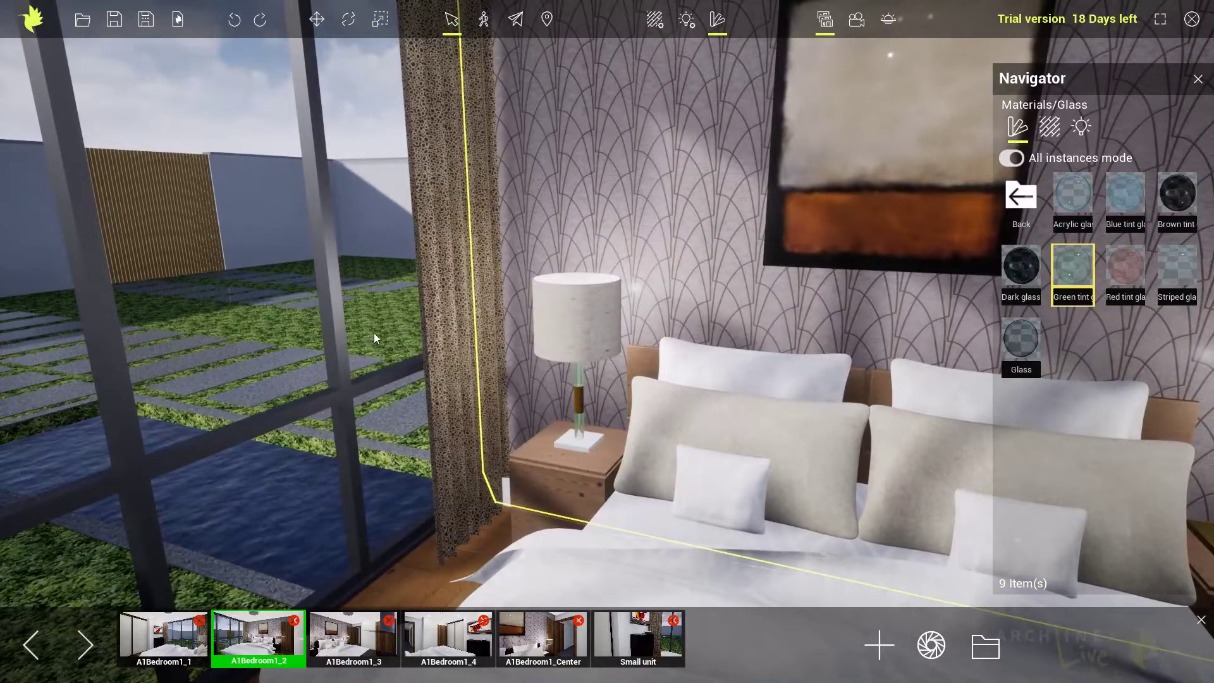
{"action": "left_click_drag", "start_coordinate": [1165, 284], "coordinate": [380, 280]}
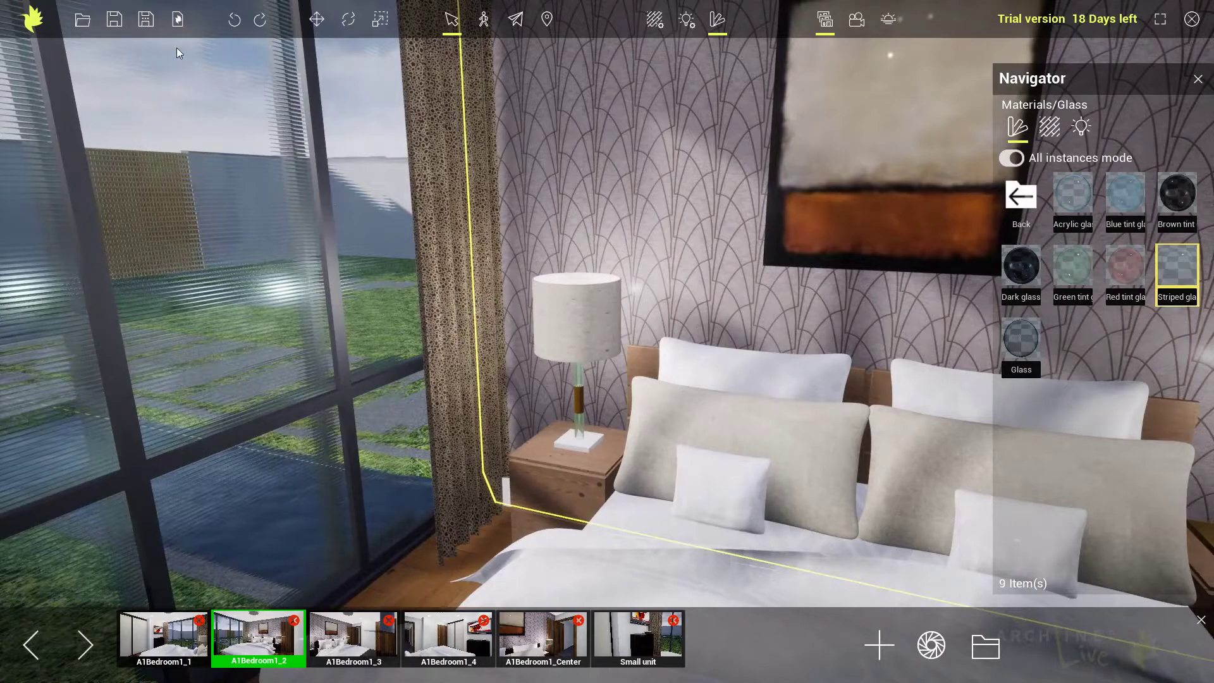
{"action": "left_click", "coordinate": [233, 21]}
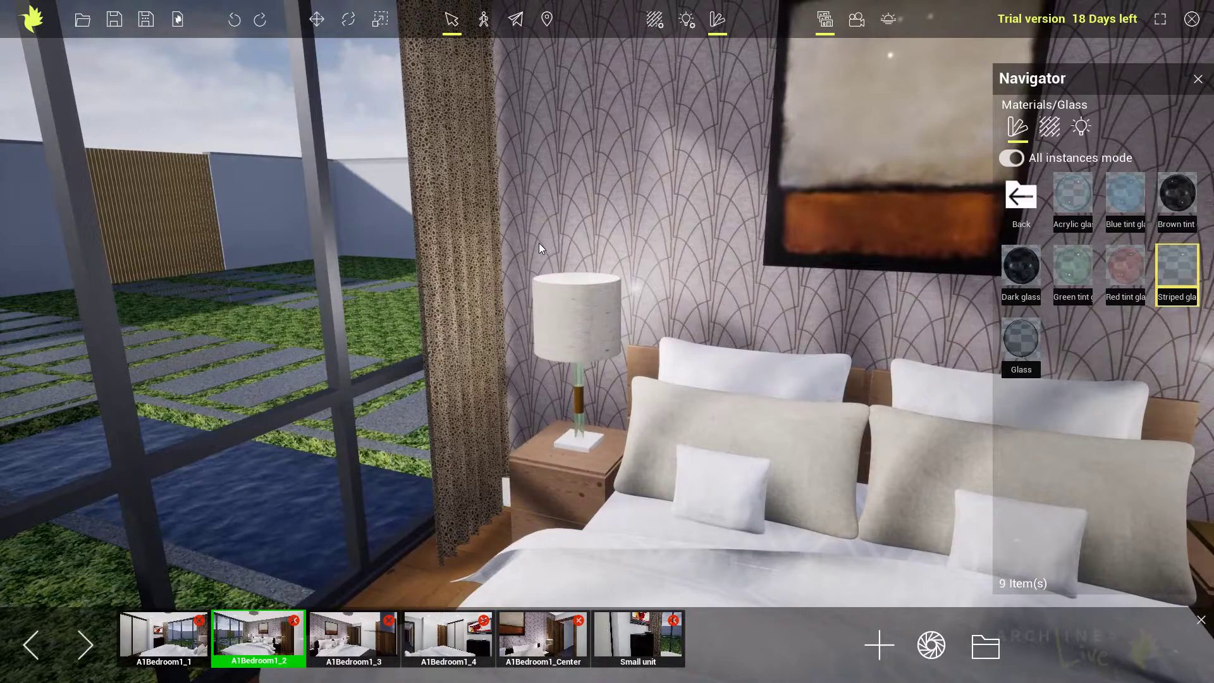
Replace the garden lawn's material with the yellowish-green Ground grass material from the Environment materials.
{"action": "mouse_move", "coordinate": [564, 367]}
{"action": "right_mouse_down"}
{"action": "mouse_move", "coordinate": [593, 431]}
{"action": "mouse_move", "coordinate": [540, 415]}
{"action": "right_mouse_up"}
{"action": "scroll", "coordinate": [540, 416], "scroll_direction": "down", "scroll_amount": 3}
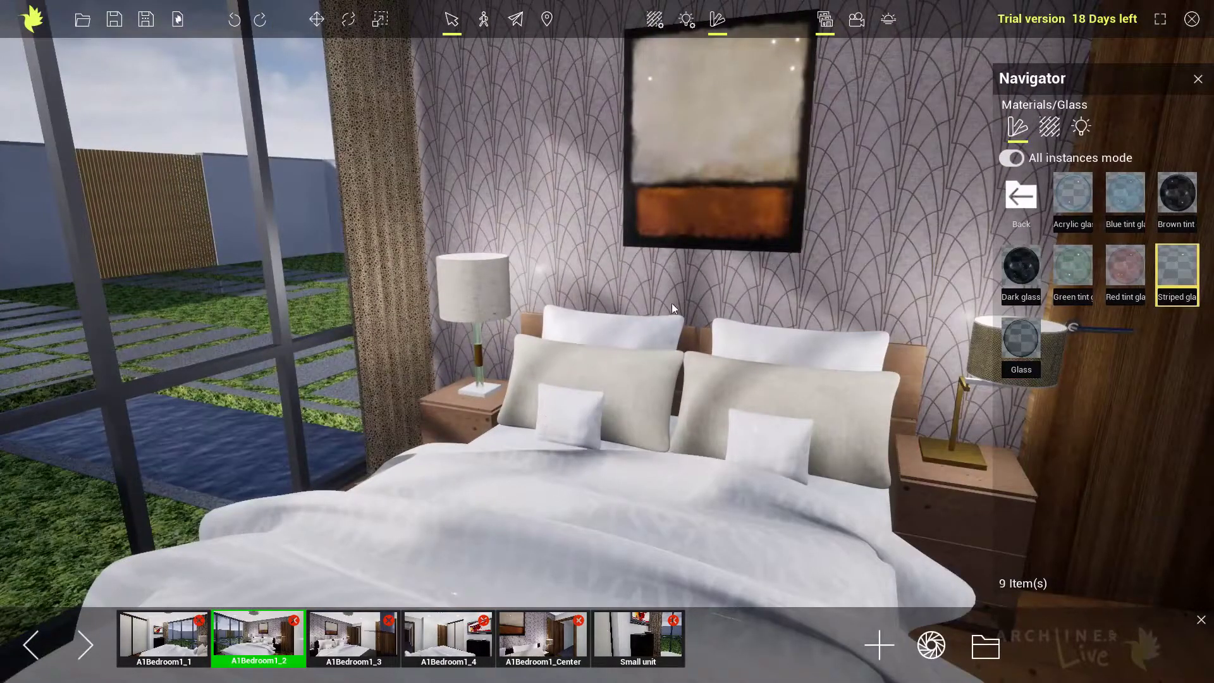
{"action": "left_click", "coordinate": [1021, 196]}
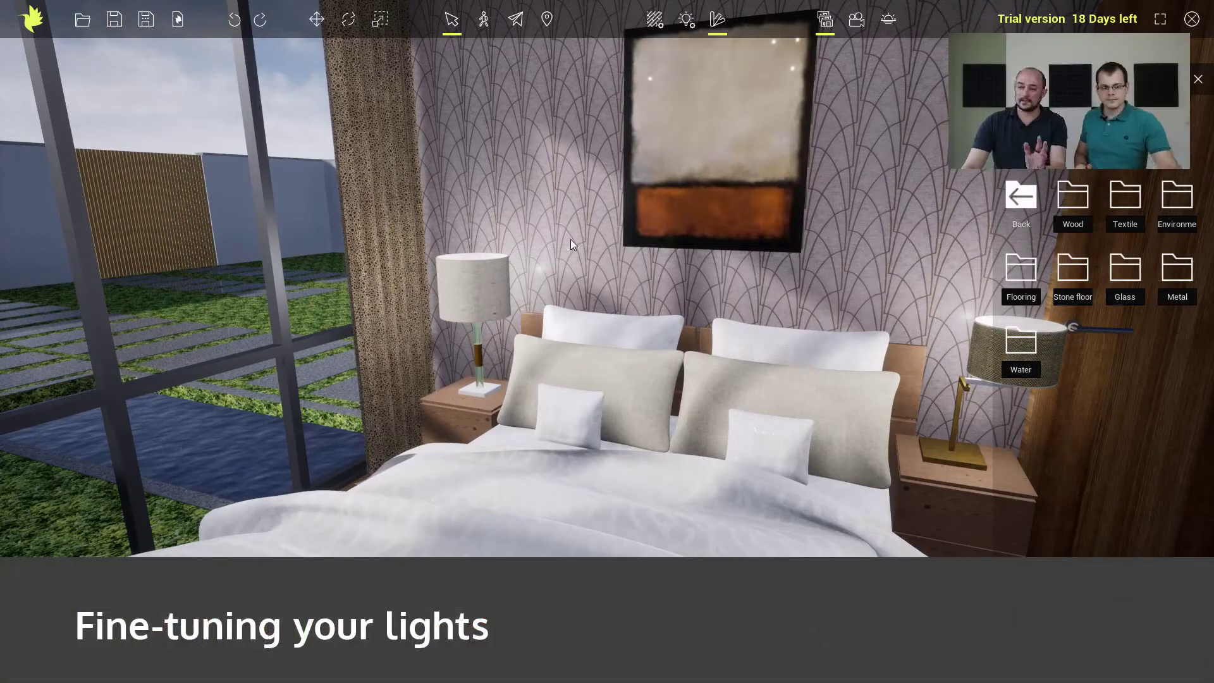
{"action": "middle_click_drag", "start_coordinate": [321, 331], "coordinate": [943, 445]}
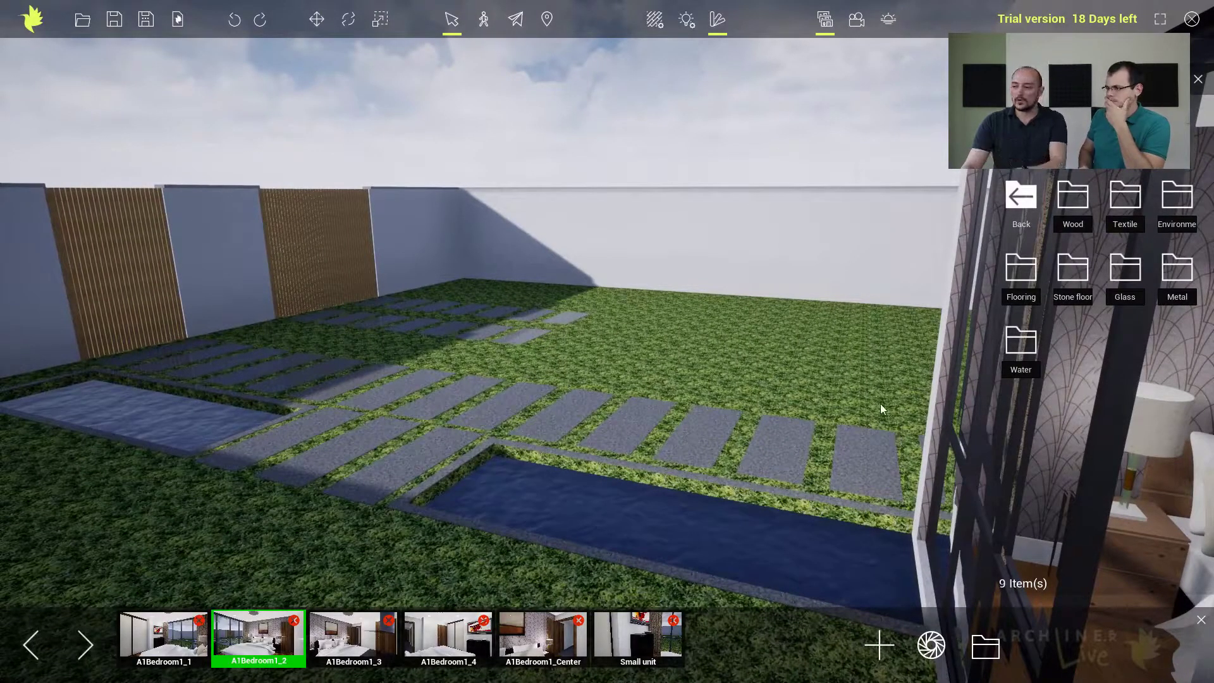
{"action": "left_click", "coordinate": [1171, 205]}
{"action": "left_click_drag", "start_coordinate": [1172, 266], "coordinate": [764, 378]}
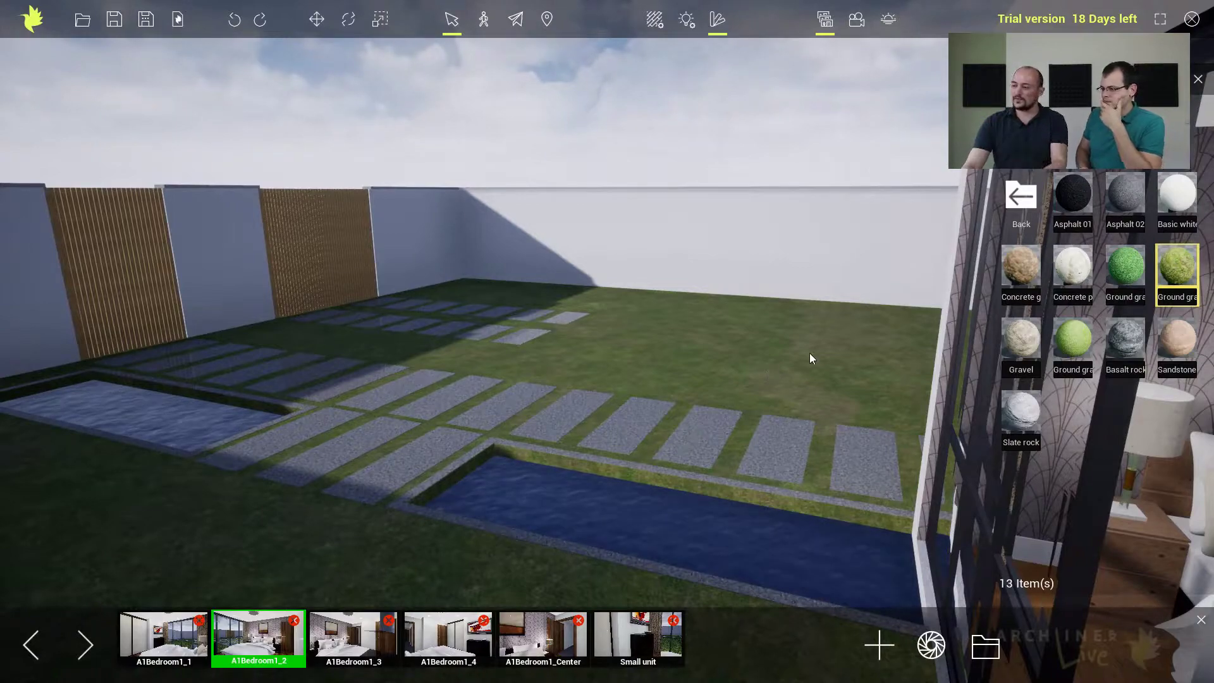
Apply the Water pool material to the water surface of the long garden pool.
{"action": "left_click", "coordinate": [1020, 197]}
{"action": "left_click", "coordinate": [1019, 341]}
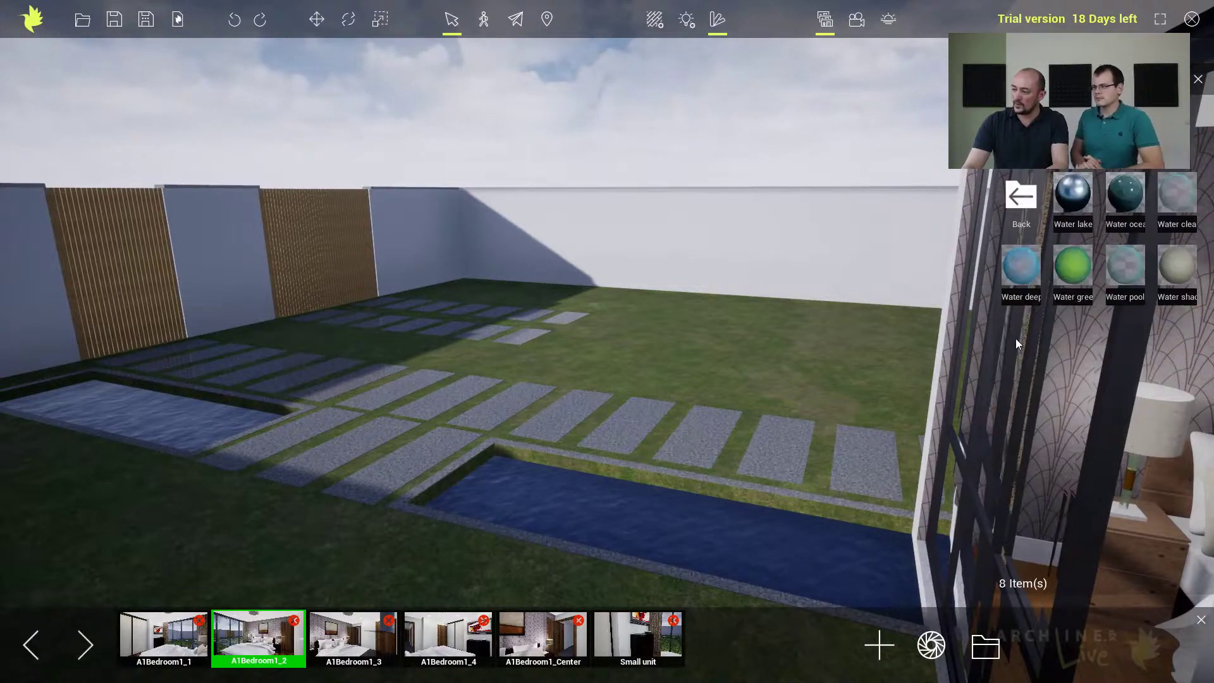
{"action": "left_click_drag", "start_coordinate": [1125, 268], "coordinate": [635, 514]}
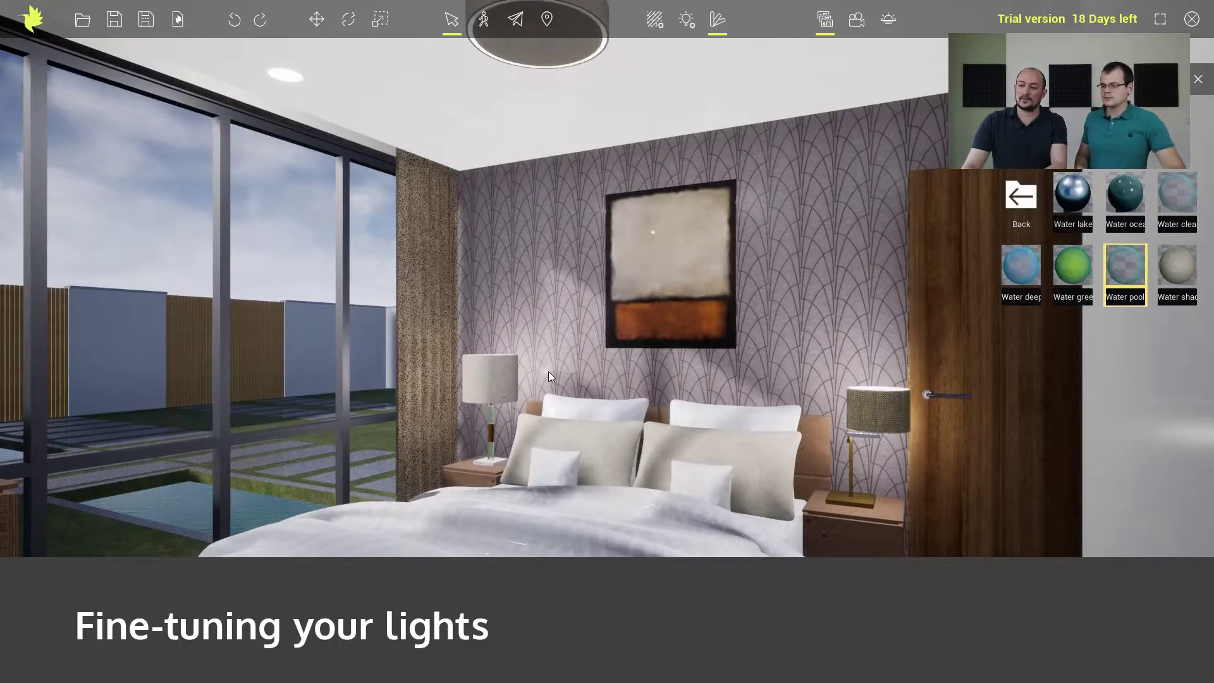
Open the light source properties of the bedside lamp near the door and test its light by switching it off and on.
{"action": "left_click", "coordinate": [495, 366]}
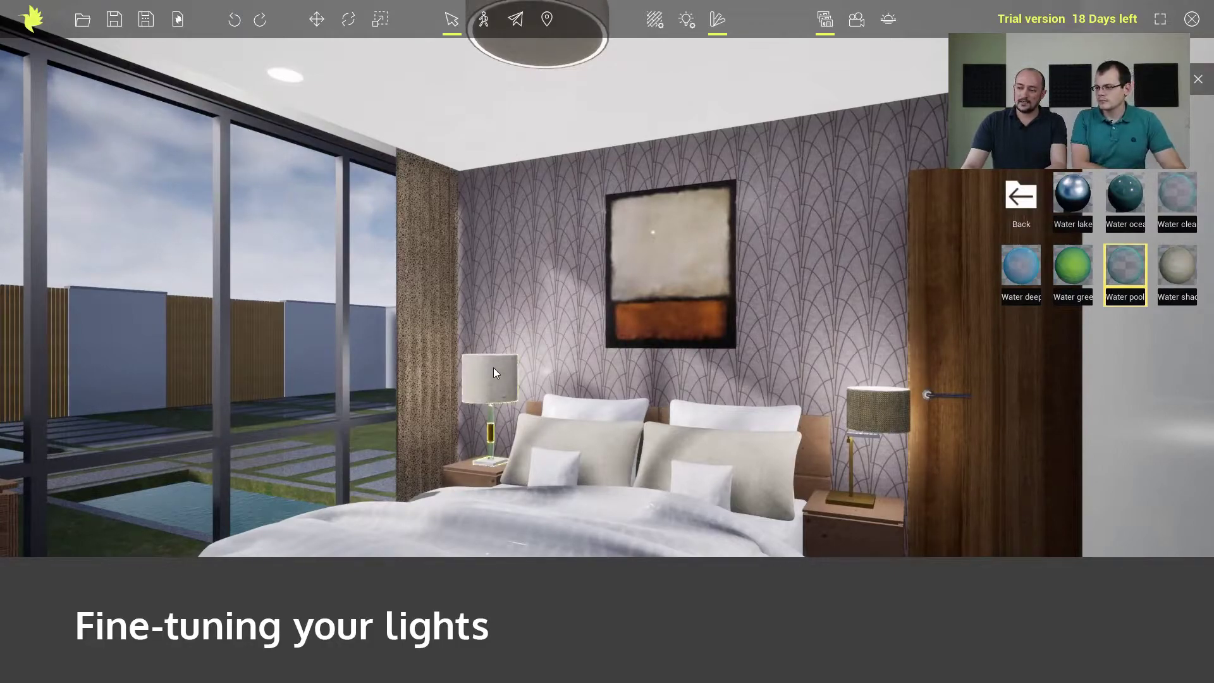
{"action": "left_click", "coordinate": [874, 403]}
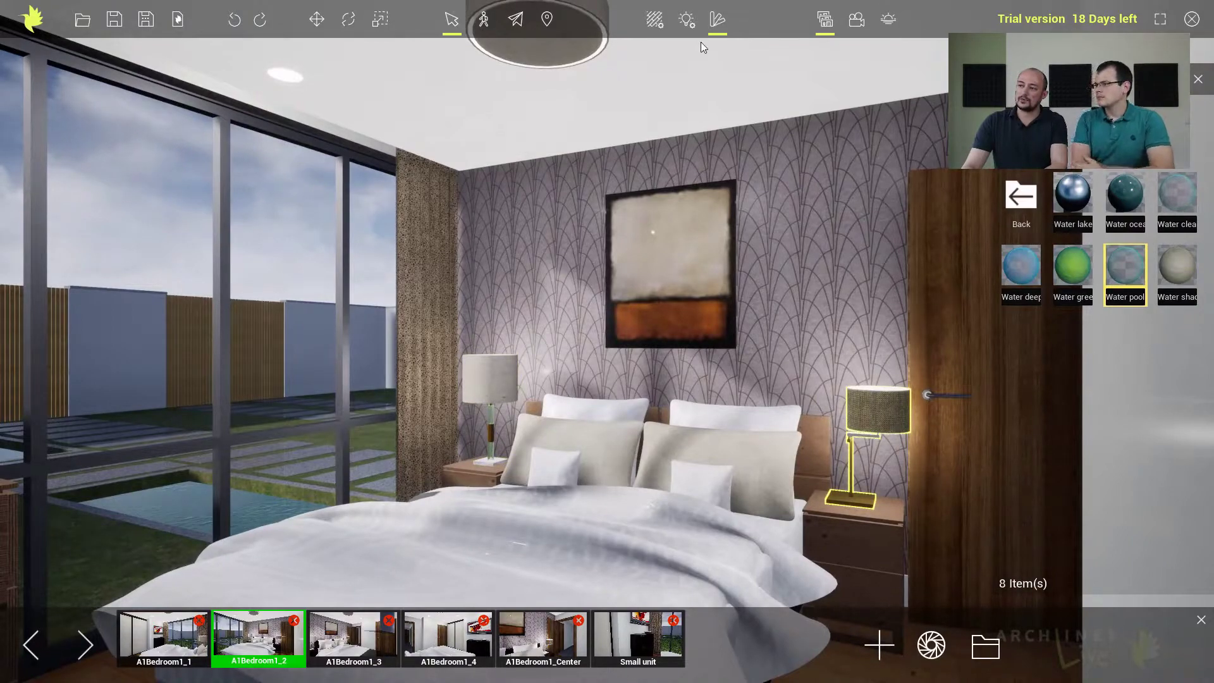
{"action": "left_click", "coordinate": [687, 21]}
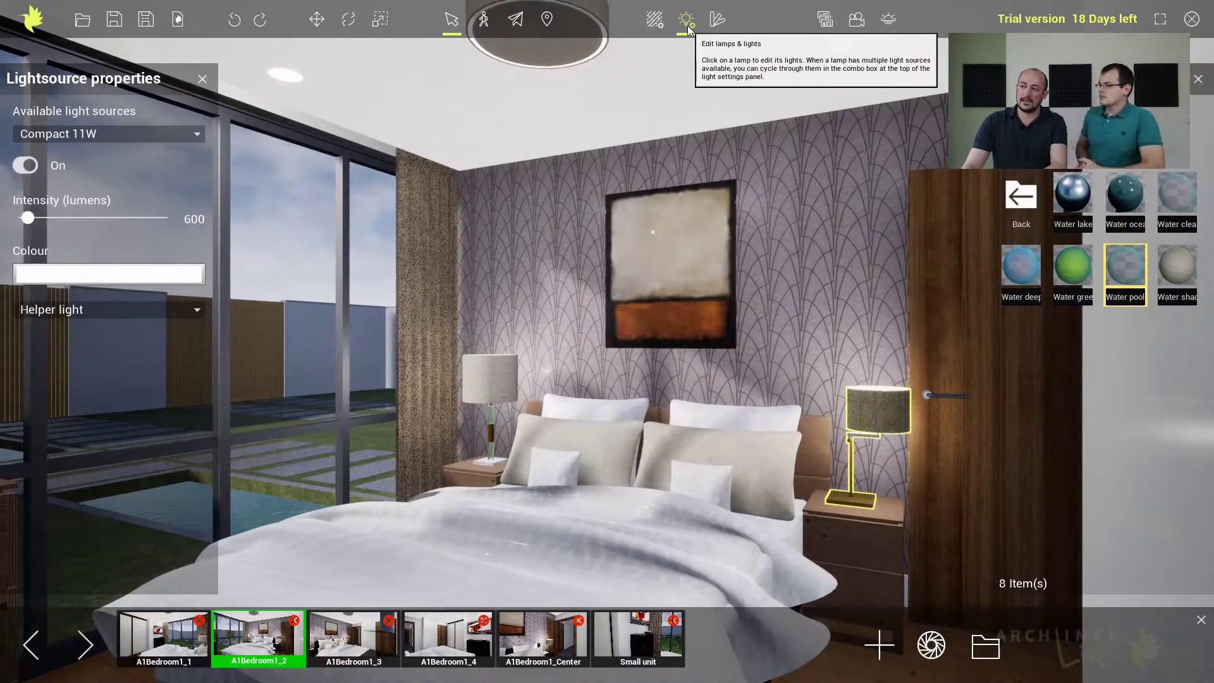
{"action": "left_click", "coordinate": [24, 168]}
{"action": "left_click", "coordinate": [24, 168]}
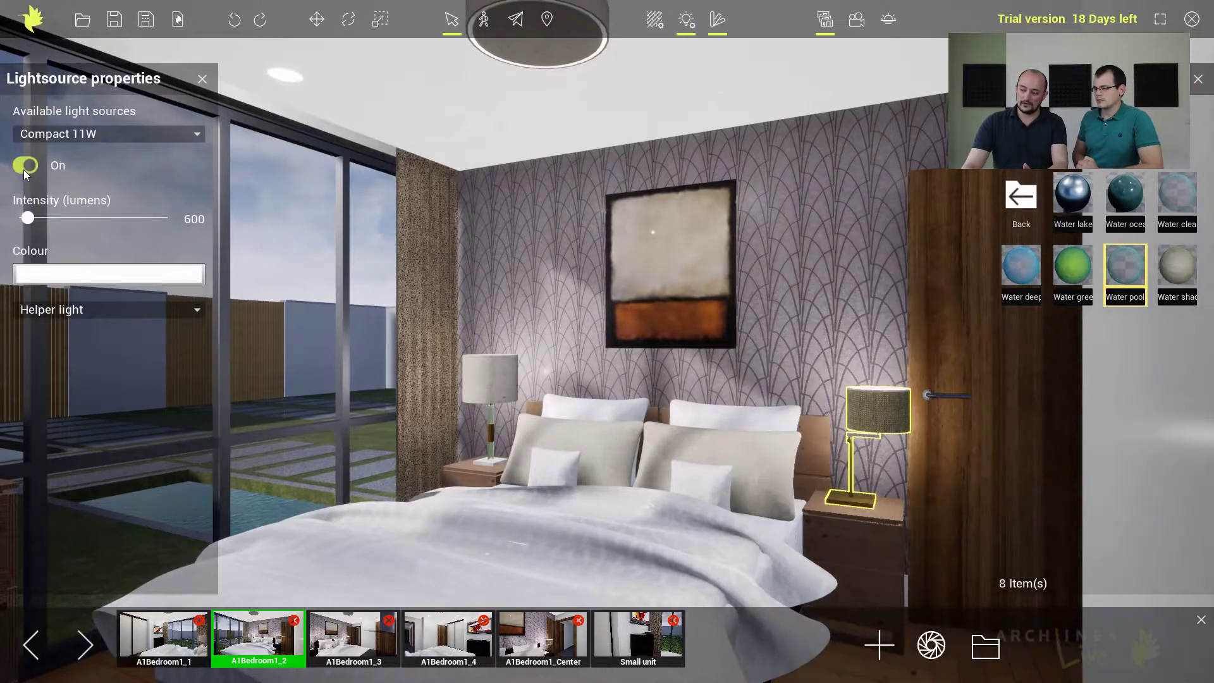
{"action": "left_click", "coordinate": [24, 168]}
{"action": "left_click", "coordinate": [24, 168]}
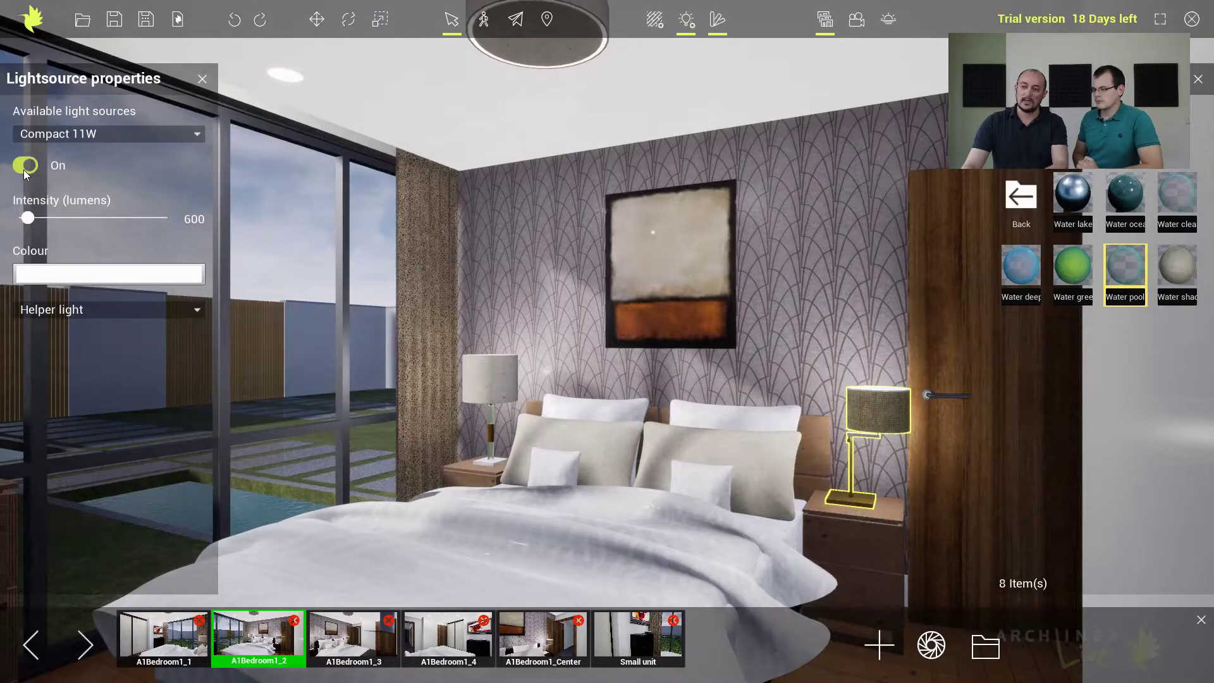
Set the door-side lamp's light intensity to 851 lumens and its colour to light orange (RGB 255, 184, 149).
{"action": "mouse_move", "coordinate": [28, 219]}
{"action": "left_mouse_down"}
{"action": "mouse_move", "coordinate": [66, 218]}
{"action": "mouse_move", "coordinate": [31, 218]}
{"action": "left_mouse_up"}
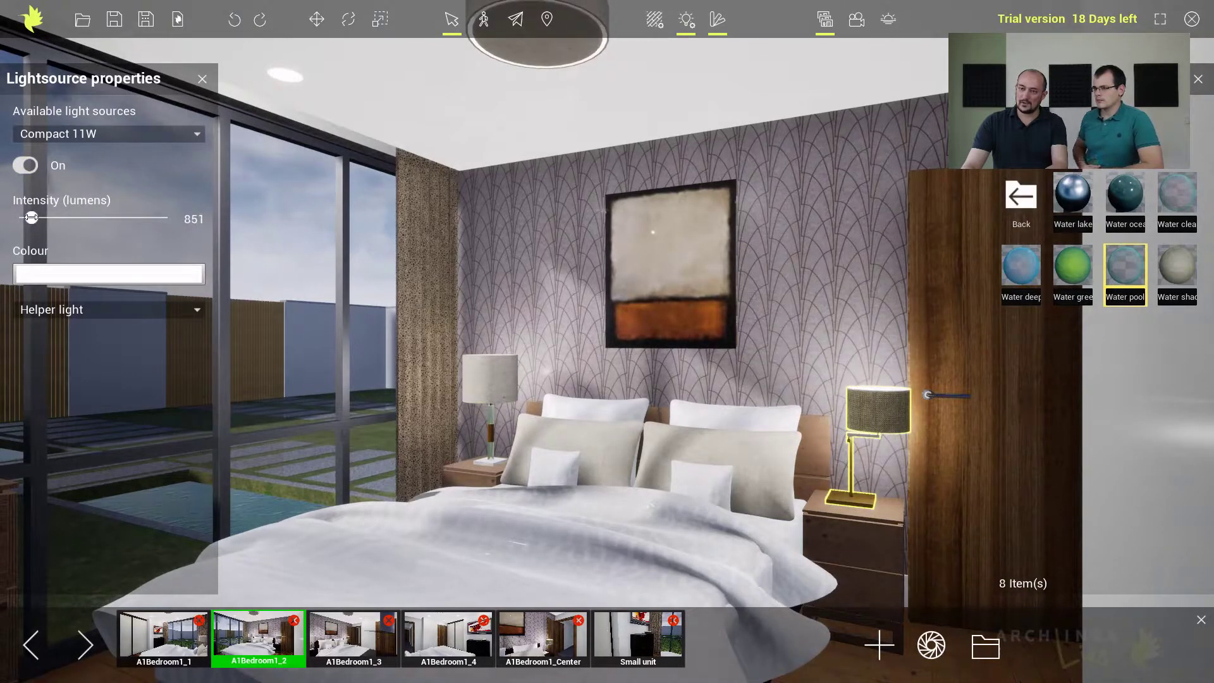
{"action": "left_click", "coordinate": [63, 280]}
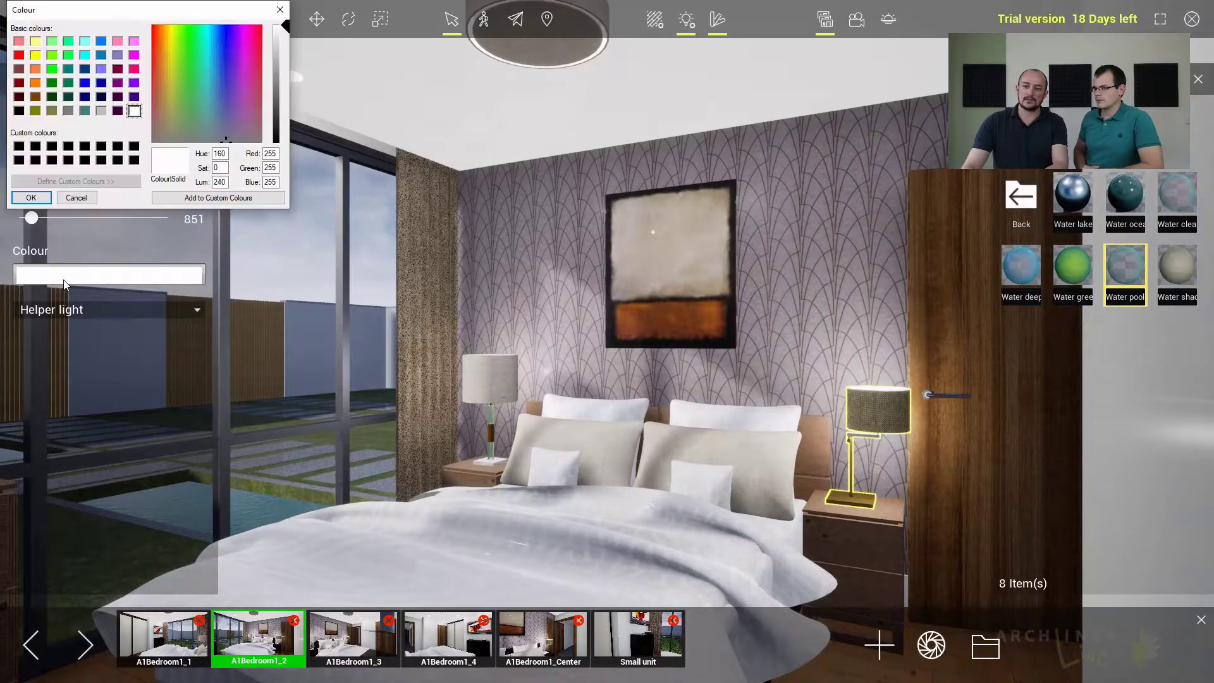
{"action": "left_click", "coordinate": [35, 68]}
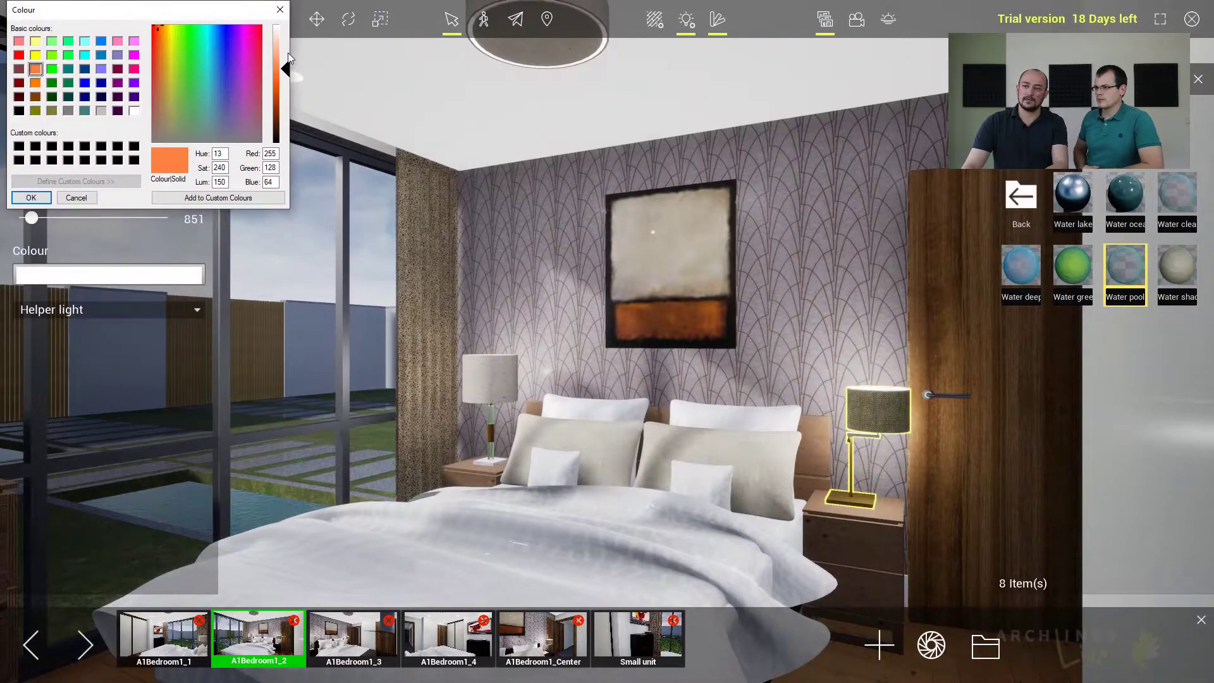
{"action": "left_click_drag", "start_coordinate": [286, 71], "coordinate": [285, 50]}
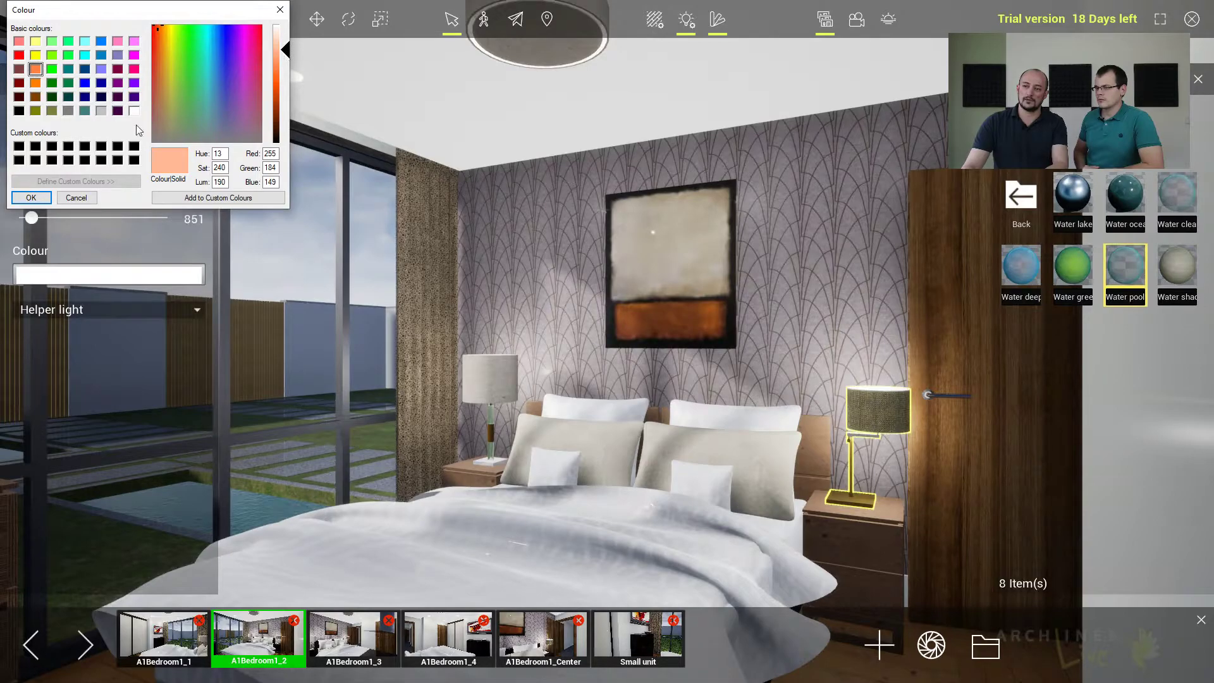
{"action": "left_click", "coordinate": [32, 198]}
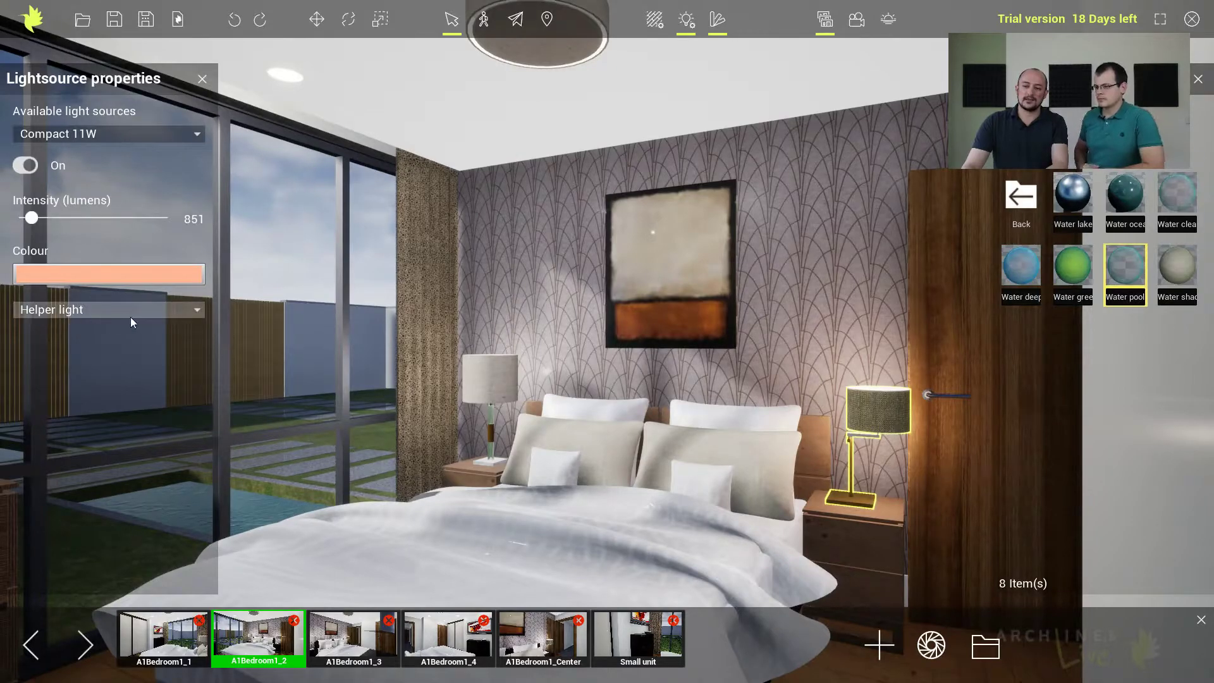
Try the Real light (shadow caster) type on the door-side lamp, then return it to Helper light.
{"action": "left_click", "coordinate": [185, 310]}
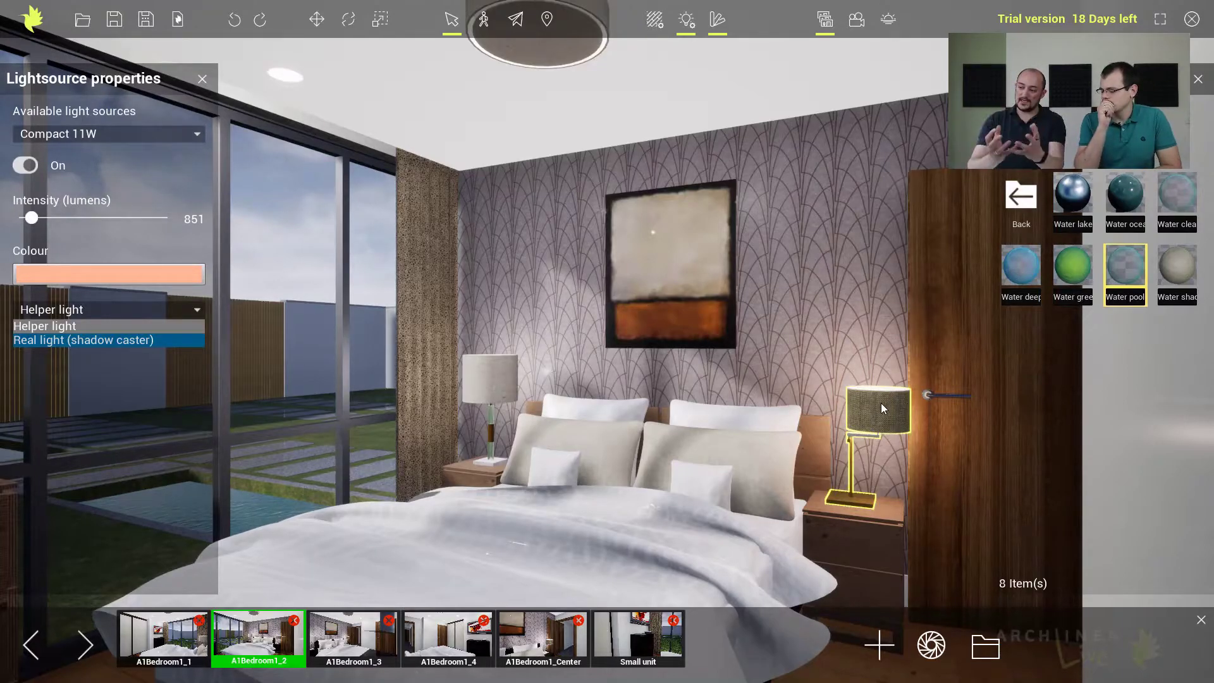
{"action": "left_click", "coordinate": [142, 342]}
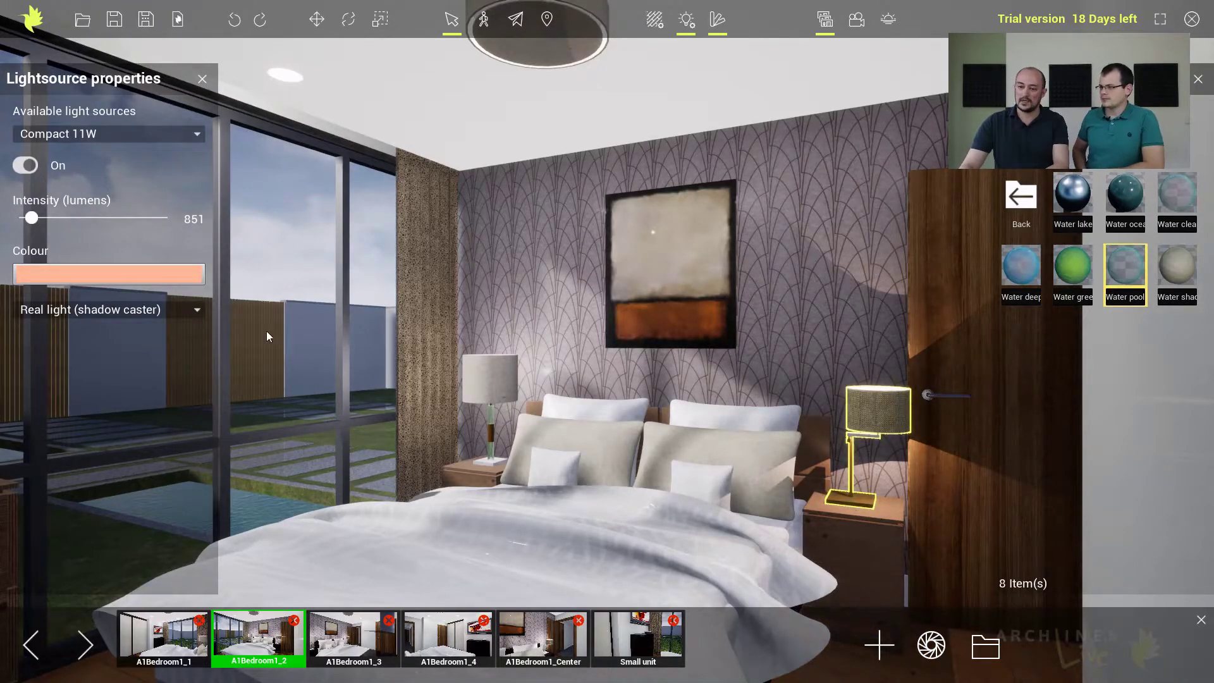
{"action": "left_click", "coordinate": [91, 313]}
{"action": "left_click", "coordinate": [75, 323]}
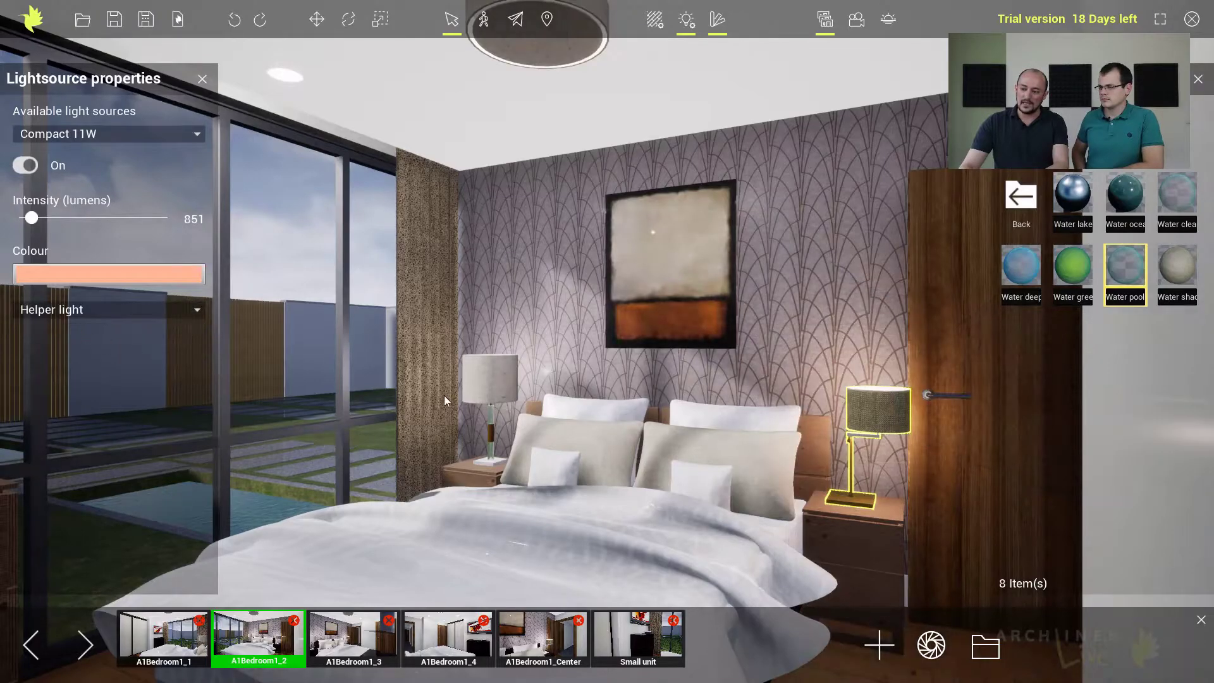
Change the window-side bedside lamp's light type to Real light (shadow caster).
{"action": "left_click", "coordinate": [499, 394]}
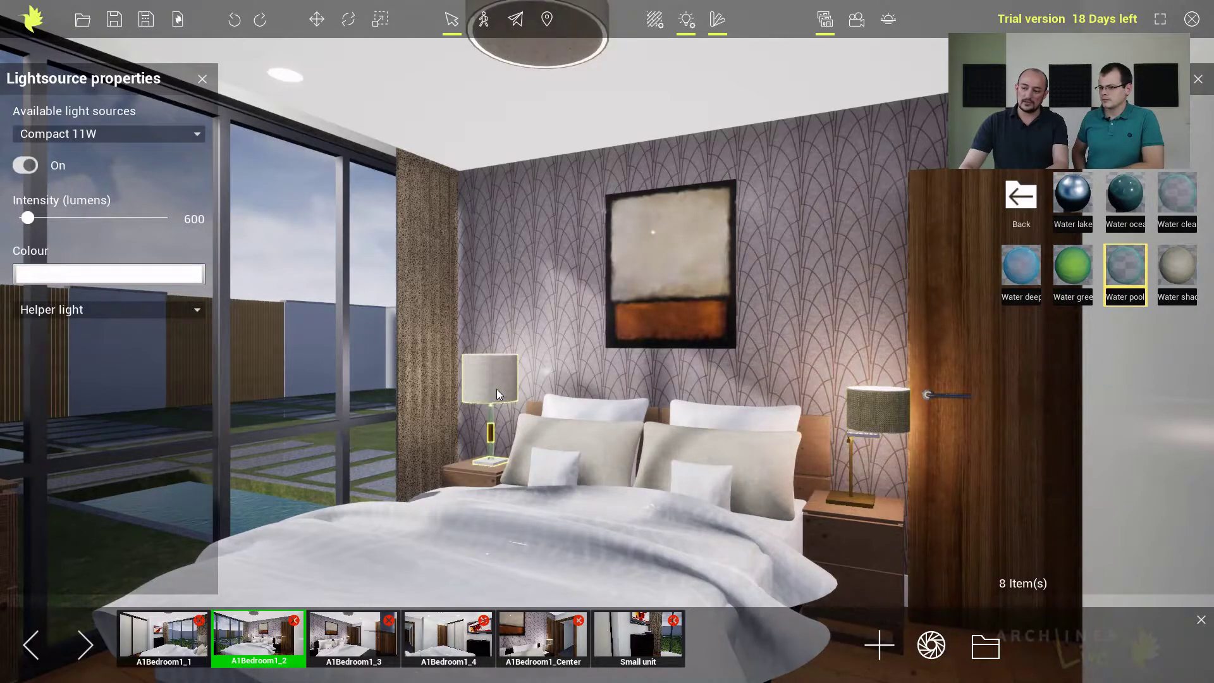
{"action": "left_click", "coordinate": [166, 308]}
{"action": "left_click", "coordinate": [88, 340]}
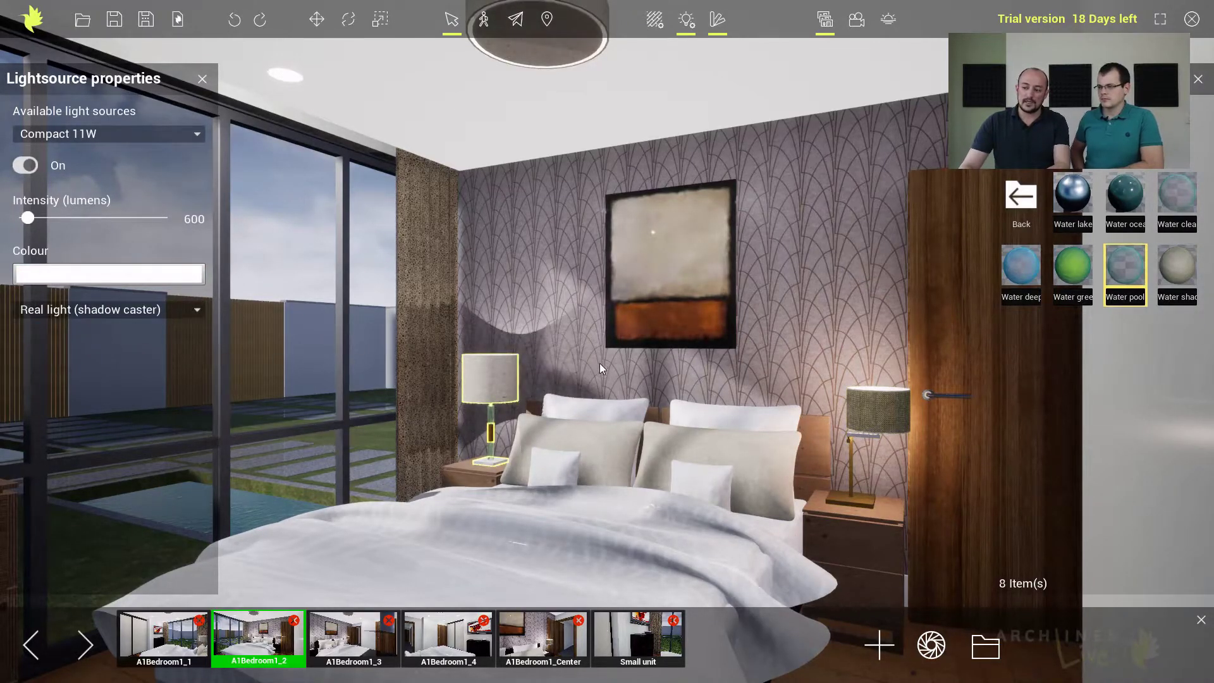
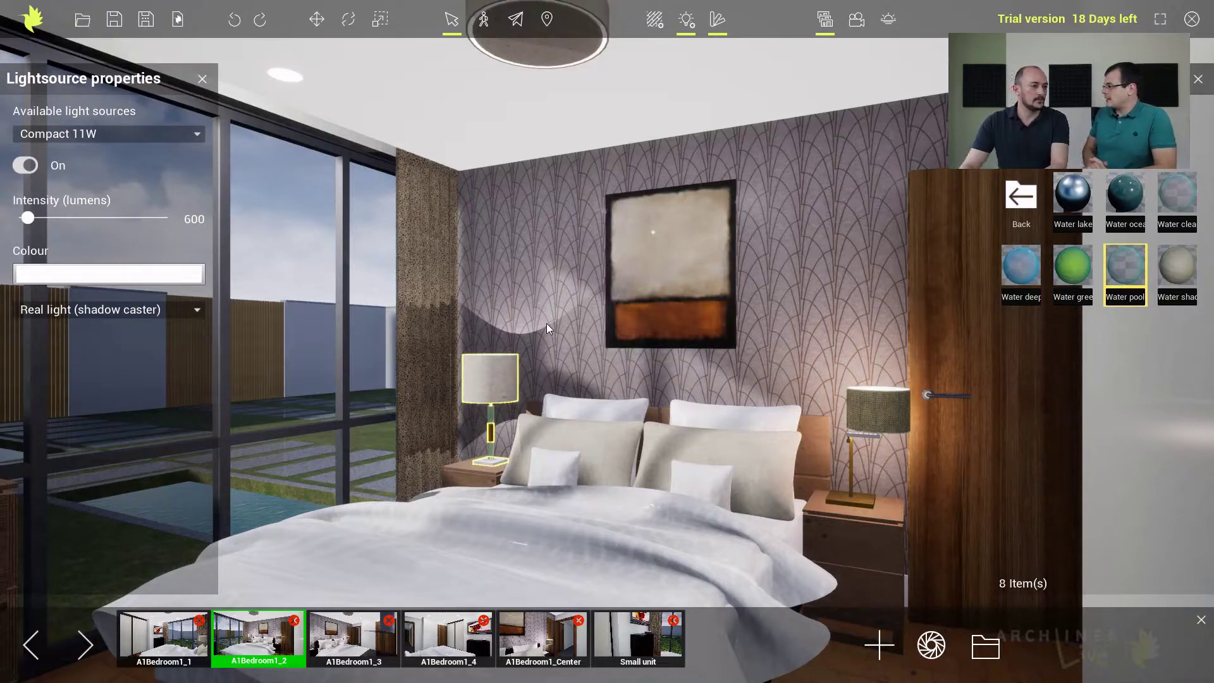
Open the project's light list and test two Compact 11W lights individually and all lights together by switching them off and on.
{"action": "left_click", "coordinate": [203, 79]}
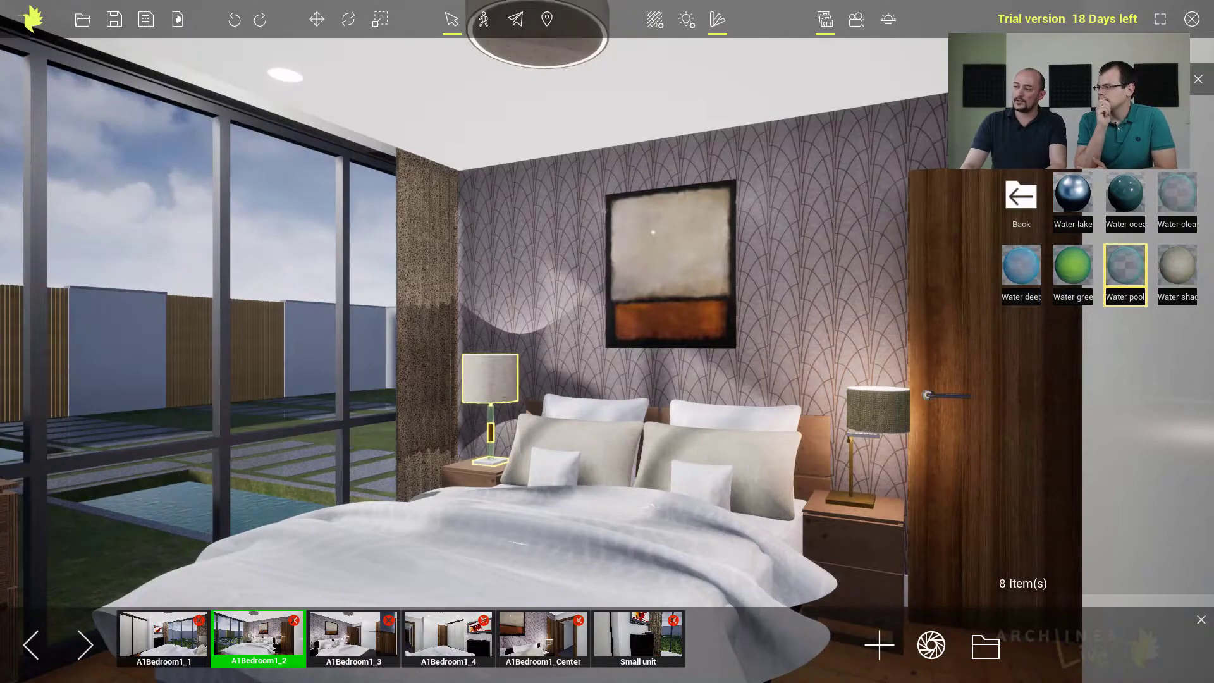
{"action": "left_click", "coordinate": [1081, 114]}
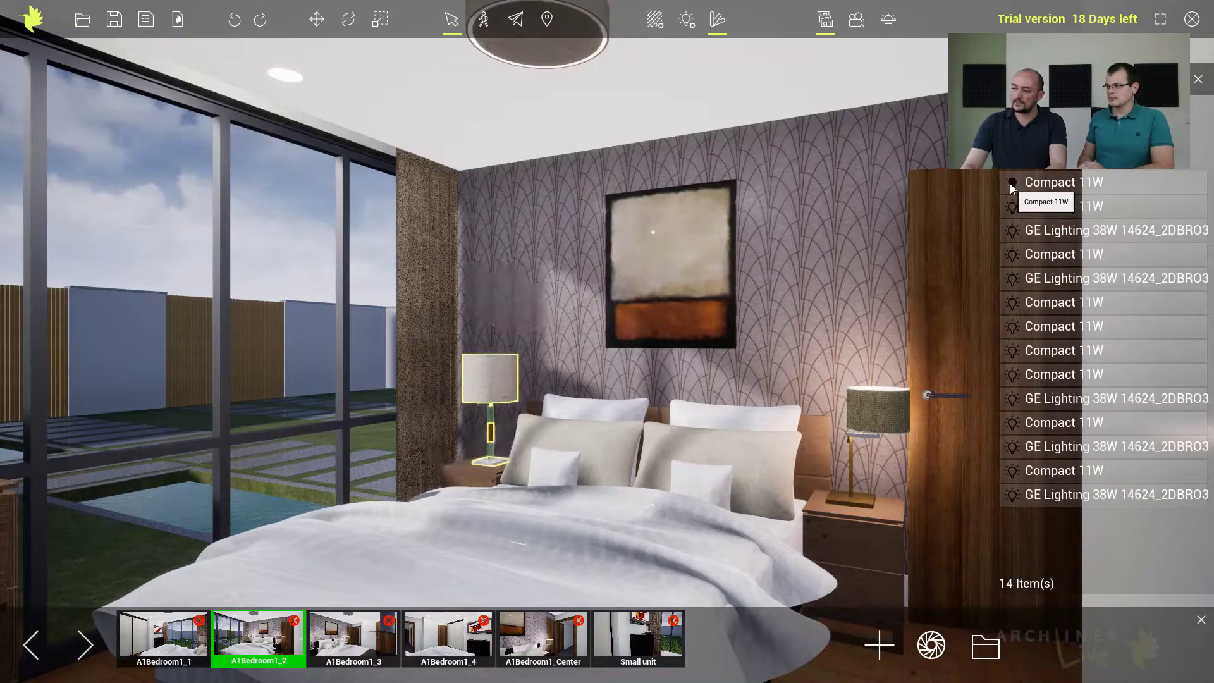
{"action": "left_click", "coordinate": [1011, 208]}
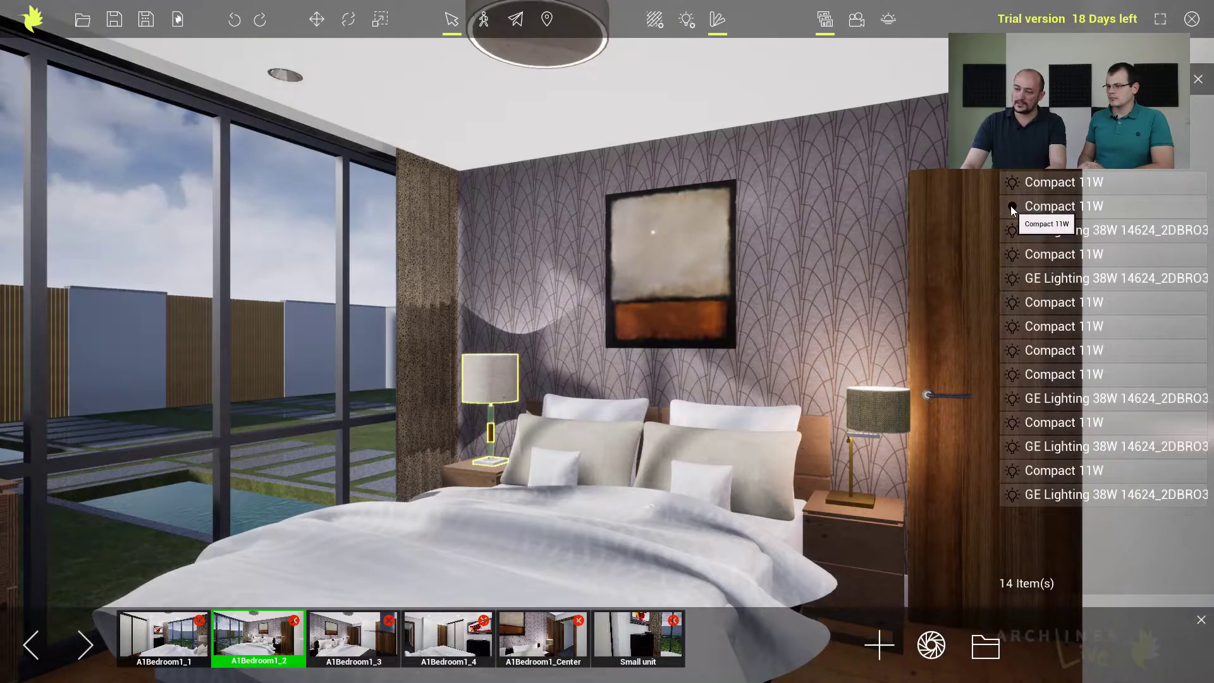
{"action": "left_click", "coordinate": [1011, 207]}
{"action": "left_click", "coordinate": [1011, 183]}
{"action": "left_click", "coordinate": [1011, 184]}
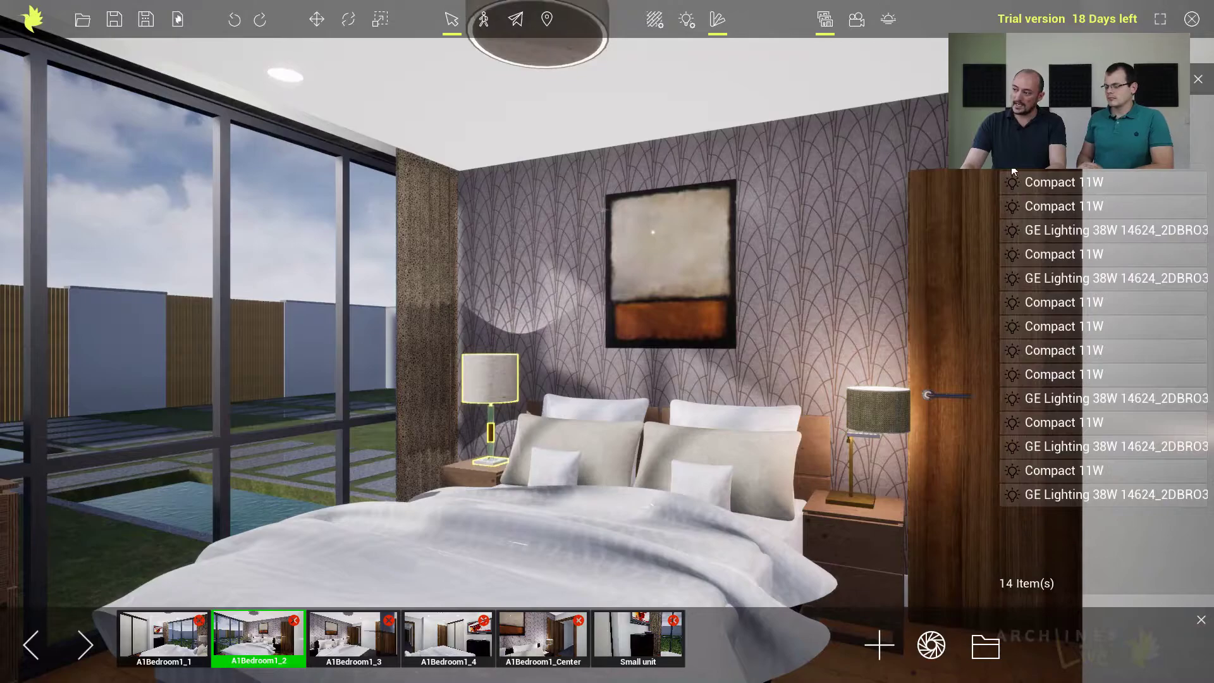
{"action": "left_click", "coordinate": [1012, 158]}
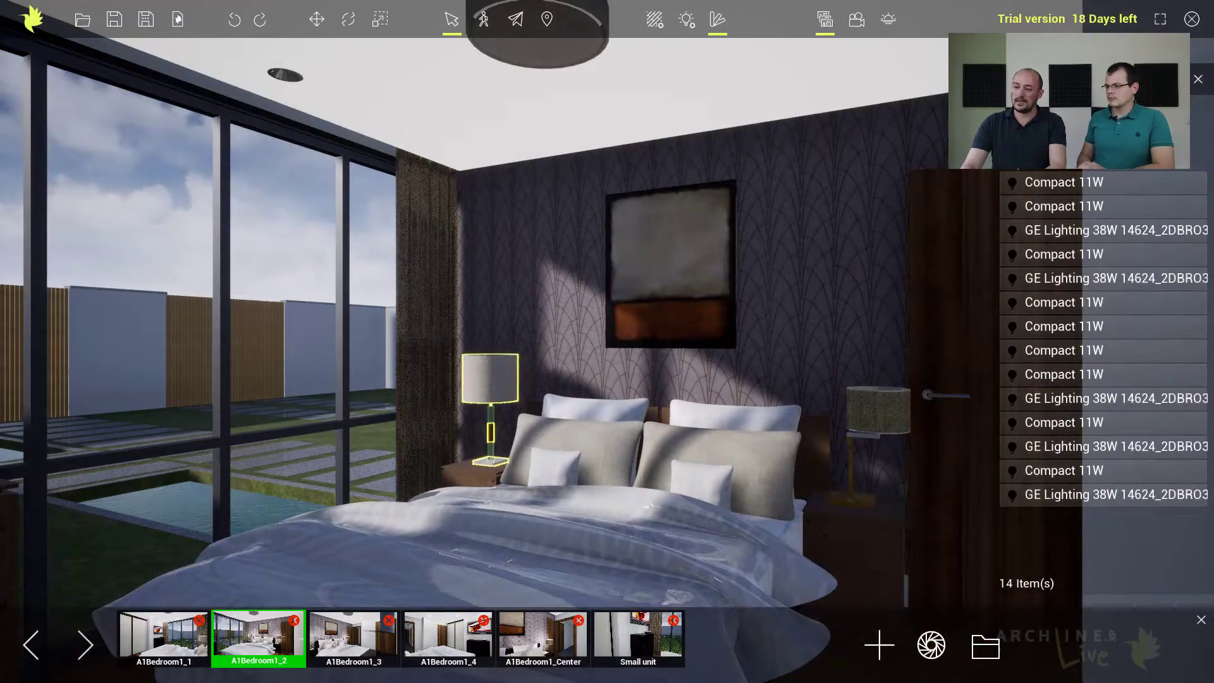
{"action": "left_click", "coordinate": [1012, 157]}
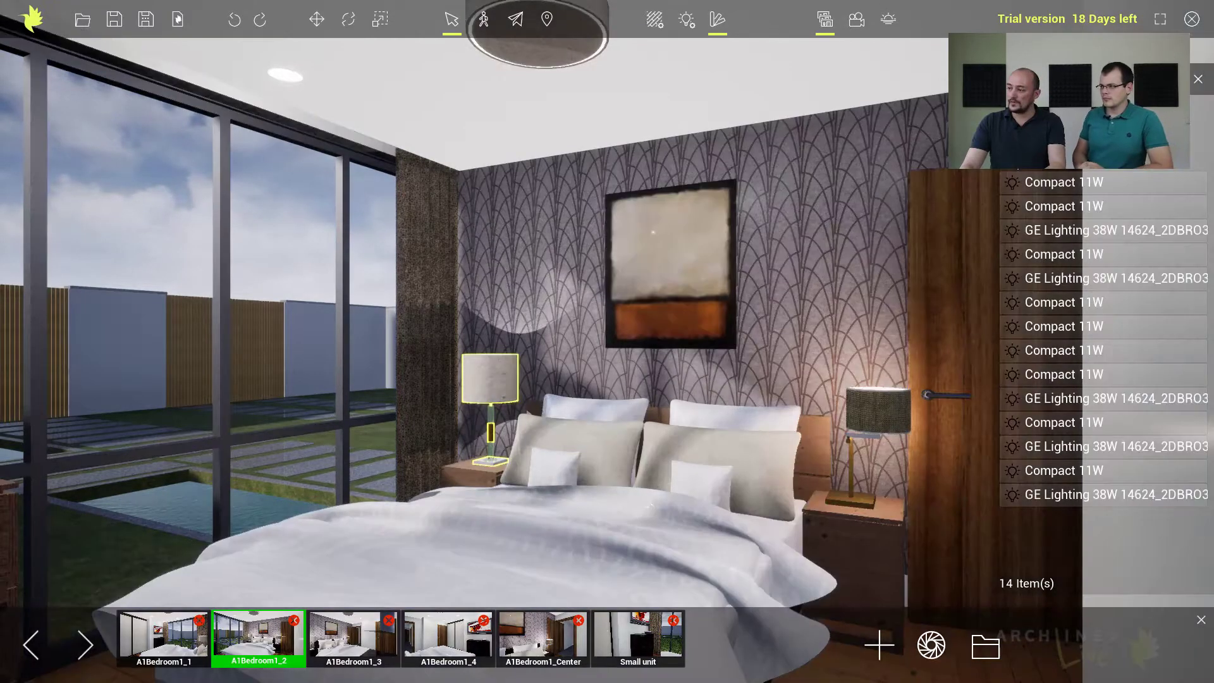
Focus on the window-side bedside lamp through the light list and test its Compact 11W light by switching it off and on.
{"action": "left_click", "coordinate": [1051, 185]}
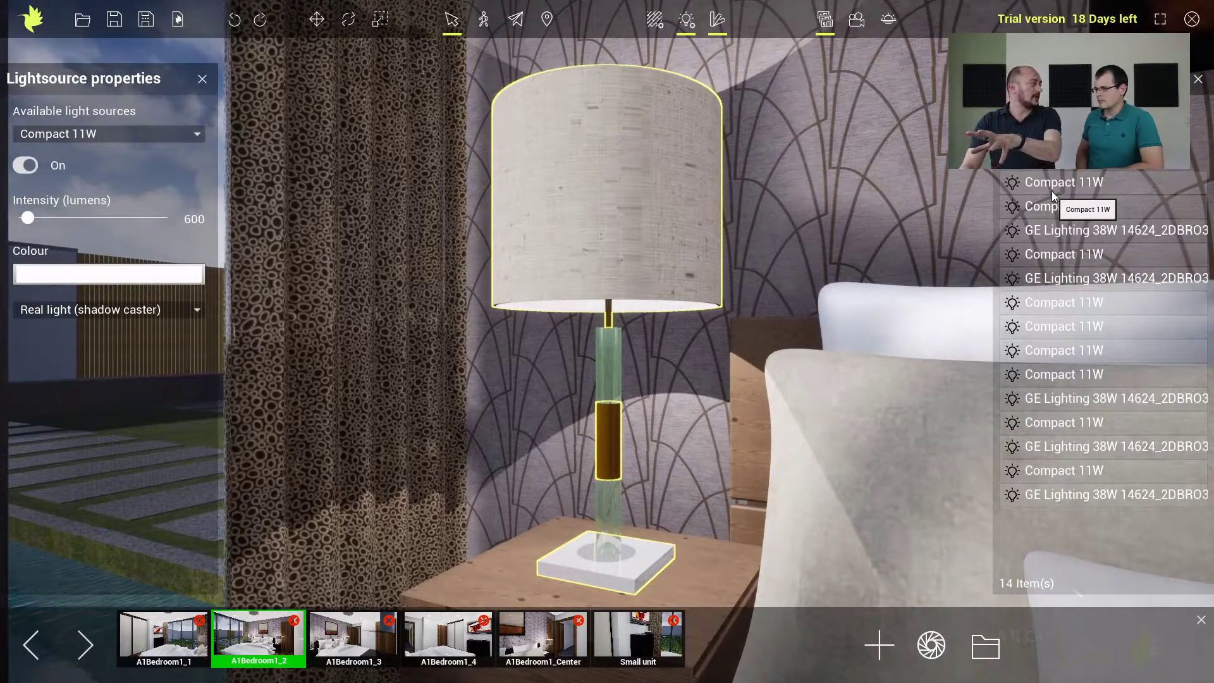
{"action": "left_click", "coordinate": [1012, 184]}
{"action": "left_click", "coordinate": [1012, 183]}
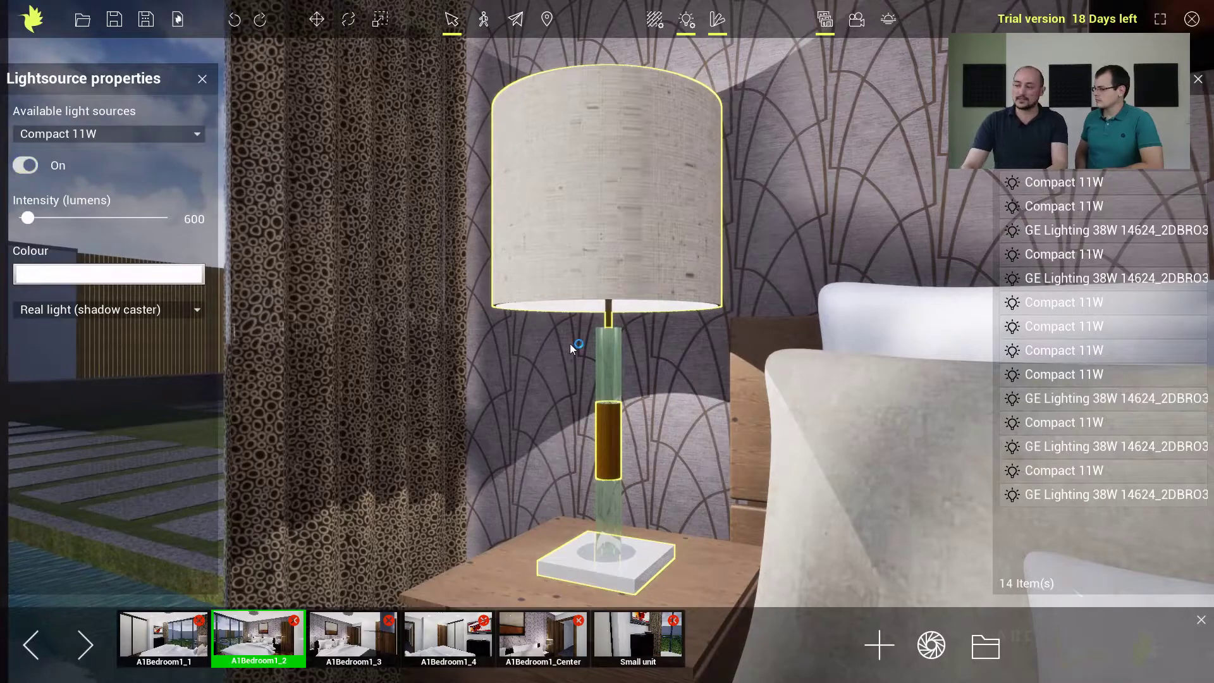
{"action": "left_click", "coordinate": [1013, 183]}
{"action": "left_click", "coordinate": [1012, 183]}
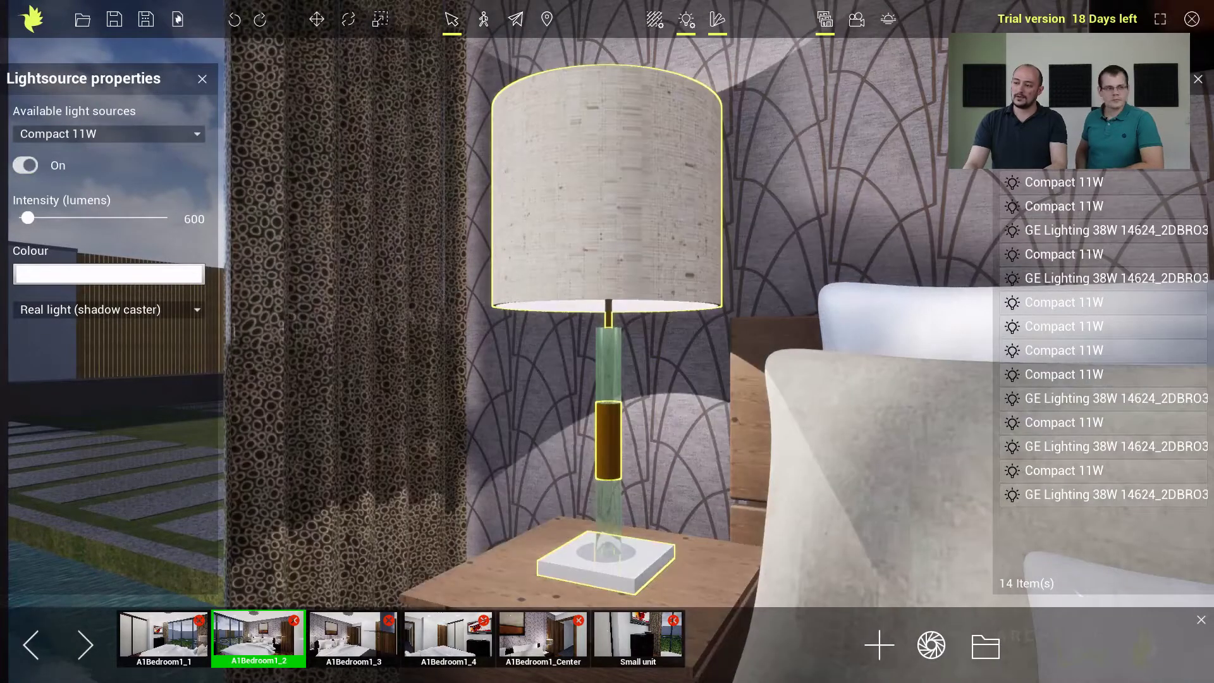
Switch off all the project's lights at once and close the light list and the light source properties.
{"action": "scroll", "coordinate": [808, 275], "scroll_direction": "down", "scroll_amount": 5}
{"action": "middle_click_drag", "start_coordinate": [808, 275], "coordinate": [794, 332]}
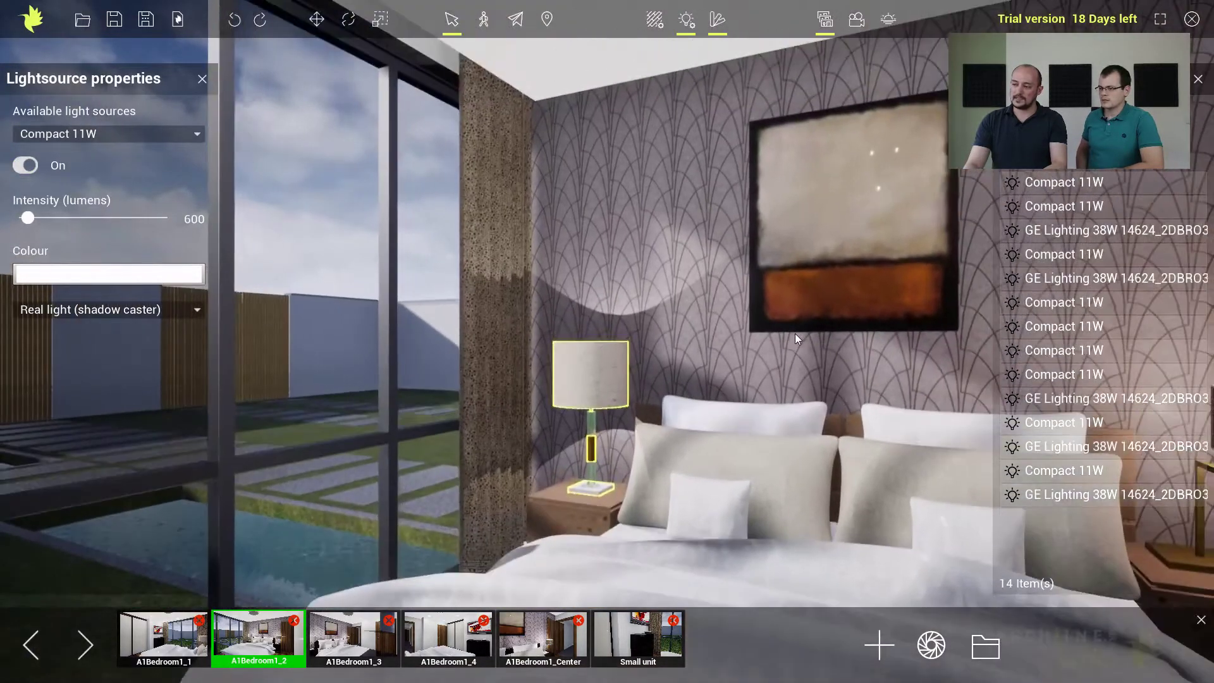
{"action": "scroll", "coordinate": [792, 342], "scroll_direction": "down", "scroll_amount": 2}
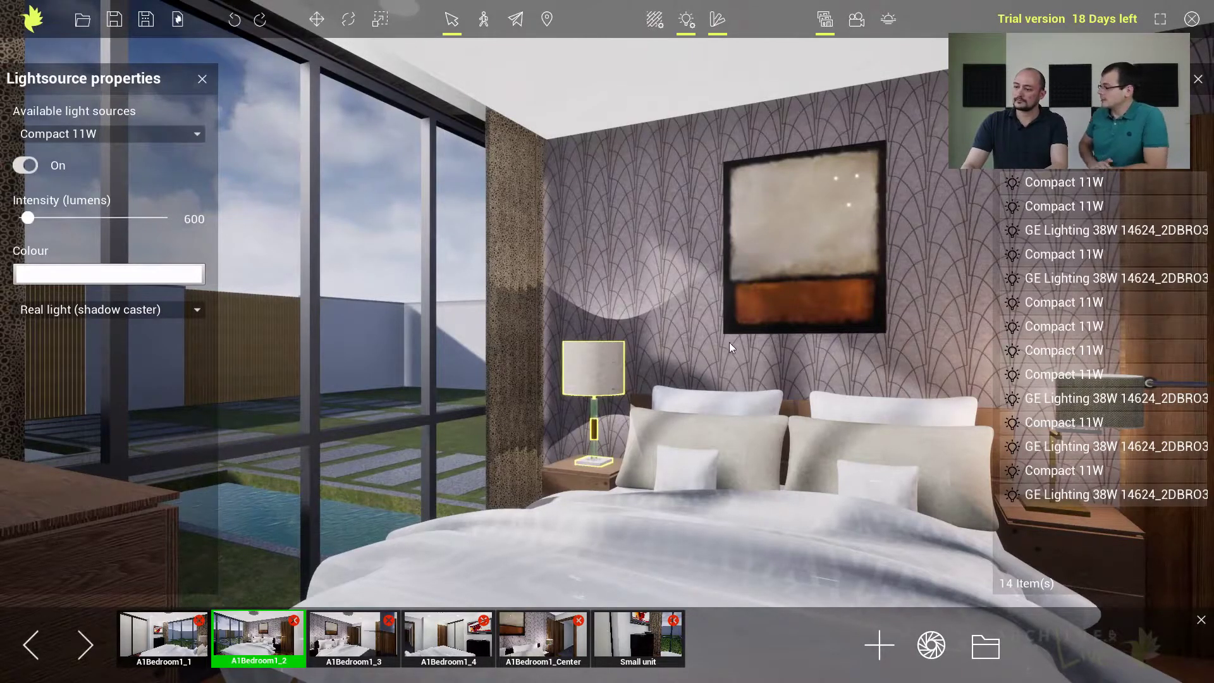
{"action": "left_click", "coordinate": [1018, 135]}
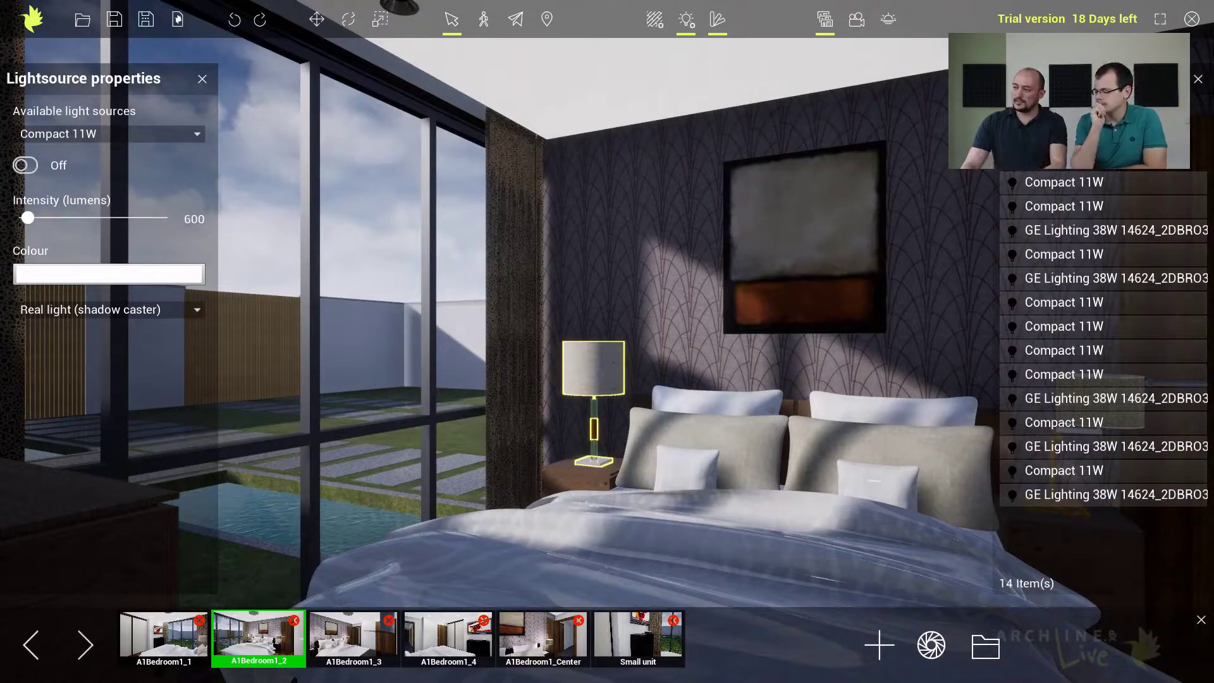
{"action": "left_click", "coordinate": [1197, 81]}
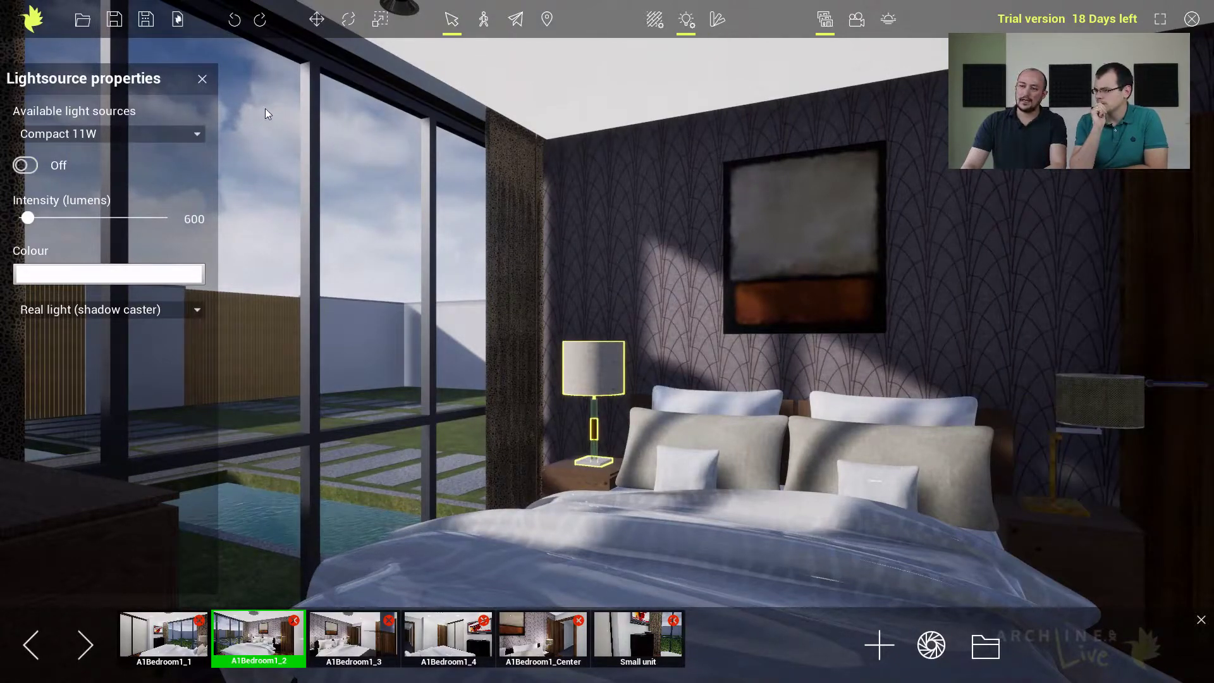
{"action": "left_click", "coordinate": [202, 81]}
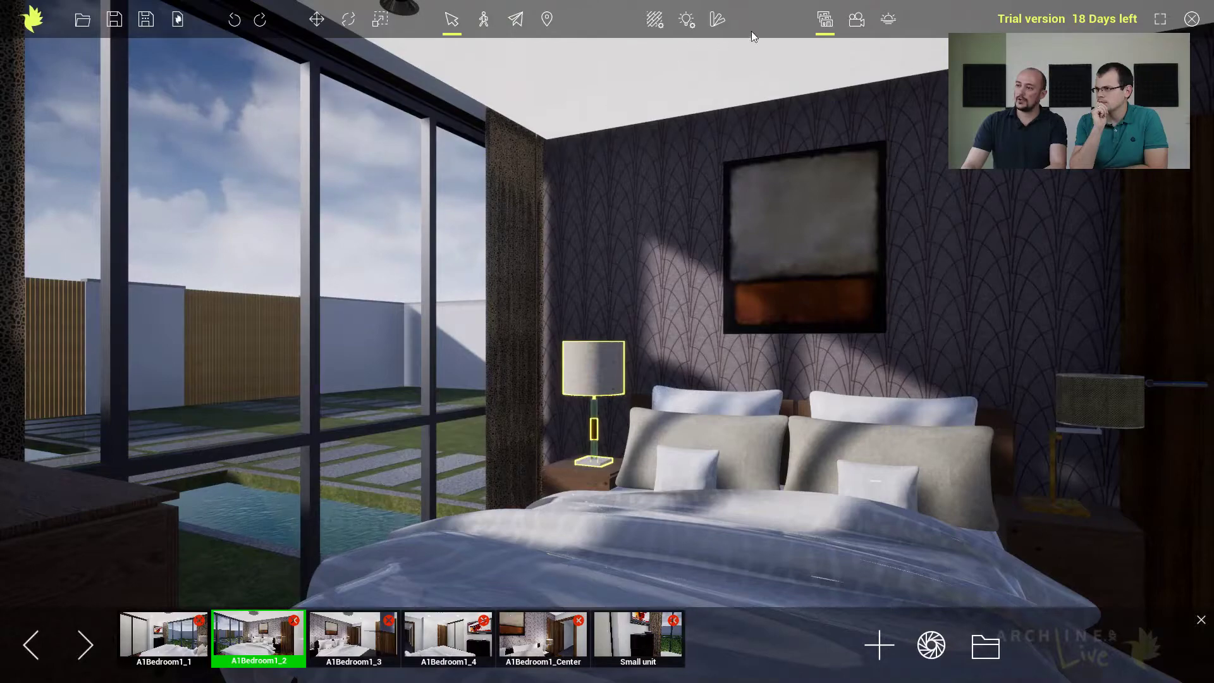
Set the sunlight to December 4 at 0:22 to turn the bedroom scene into night.
{"action": "left_click", "coordinate": [888, 22]}
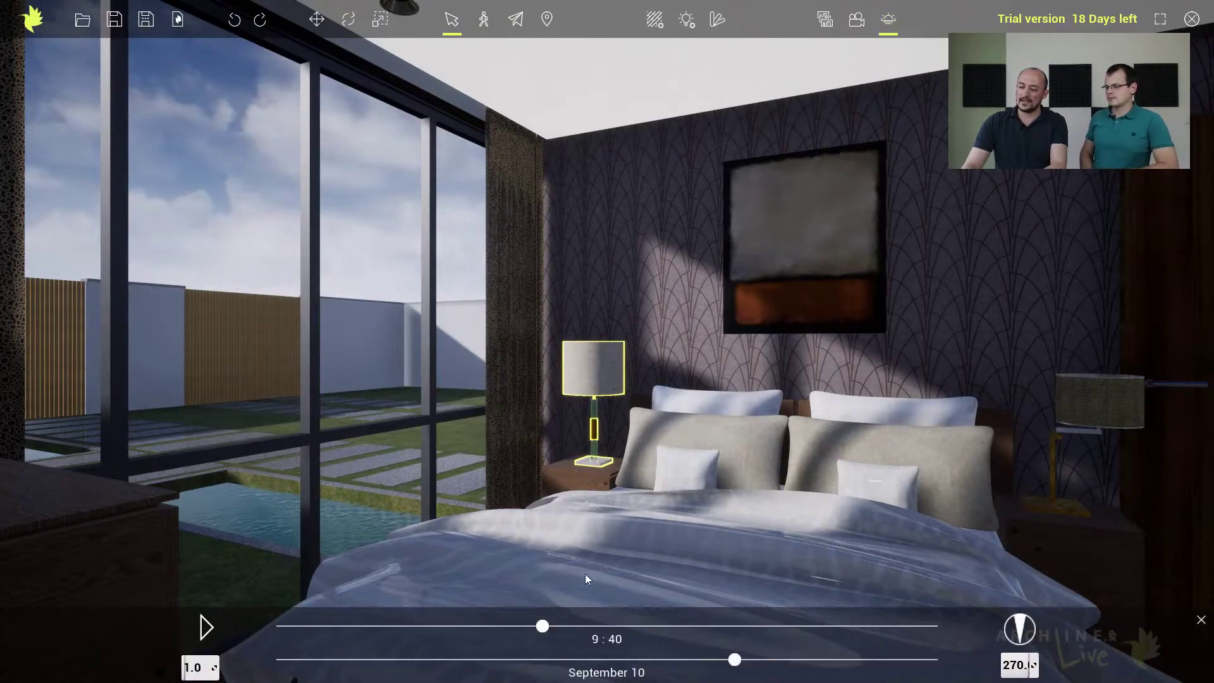
{"action": "left_click_drag", "start_coordinate": [734, 660], "coordinate": [687, 647]}
{"action": "mouse_move", "coordinate": [542, 626]}
{"action": "left_mouse_down"}
{"action": "mouse_move", "coordinate": [684, 626]}
{"action": "mouse_move", "coordinate": [554, 626]}
{"action": "left_mouse_up"}
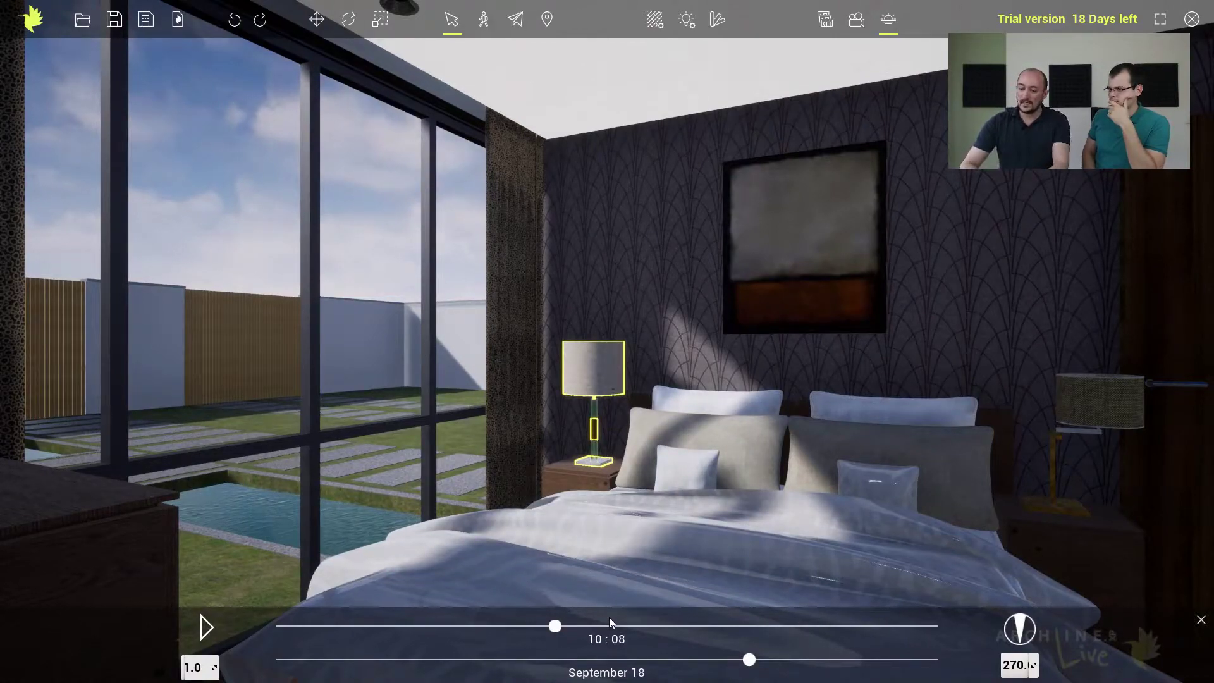
{"action": "left_click_drag", "start_coordinate": [749, 659], "coordinate": [889, 660]}
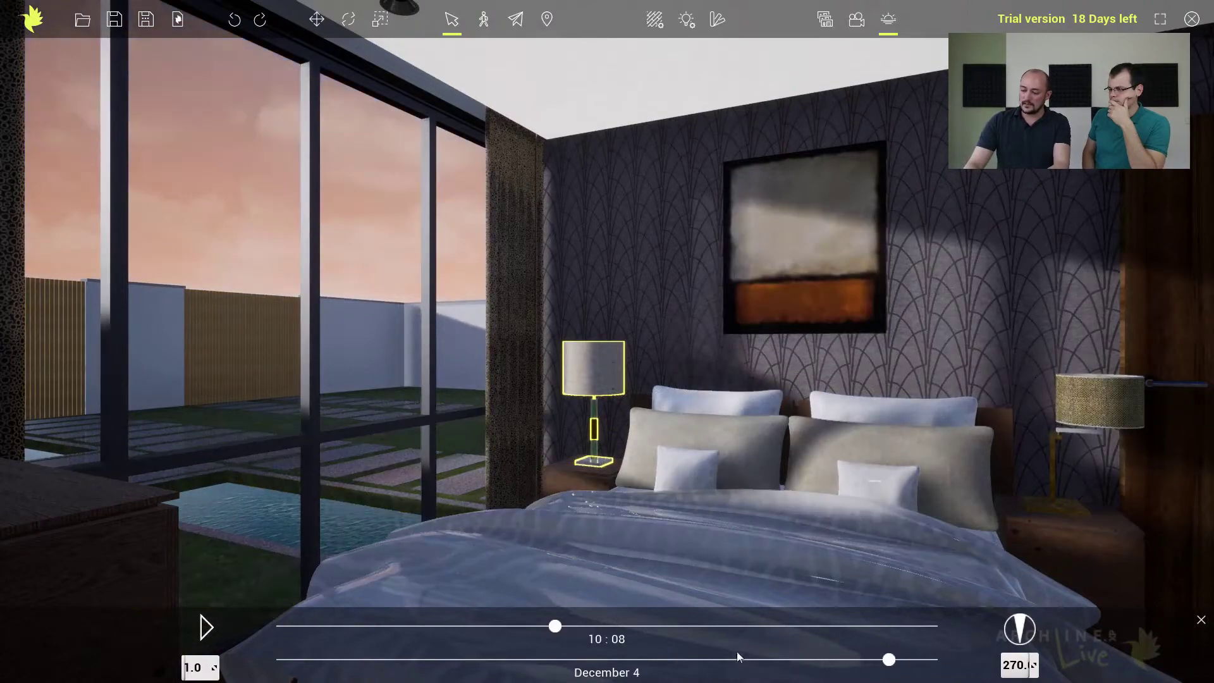
{"action": "left_click_drag", "start_coordinate": [554, 626], "coordinate": [286, 626]}
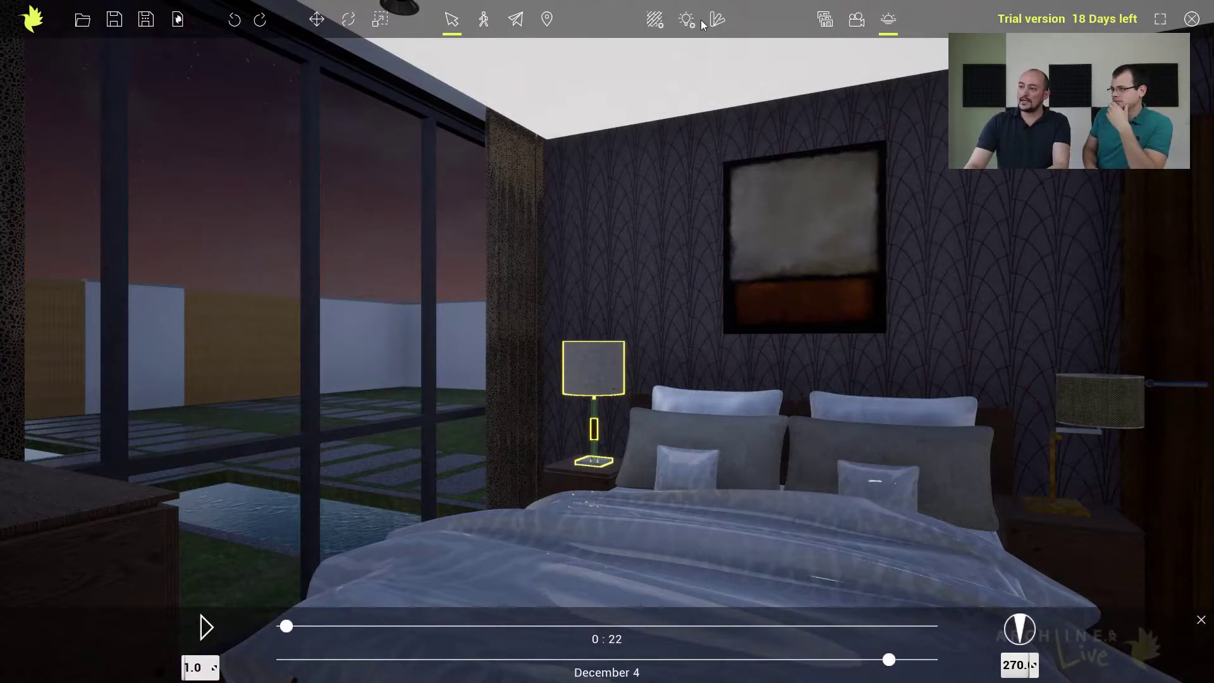
Switch on all the project's lights together for the night scene and close the light list.
{"action": "left_click", "coordinate": [719, 17]}
{"action": "left_click", "coordinate": [1037, 177]}
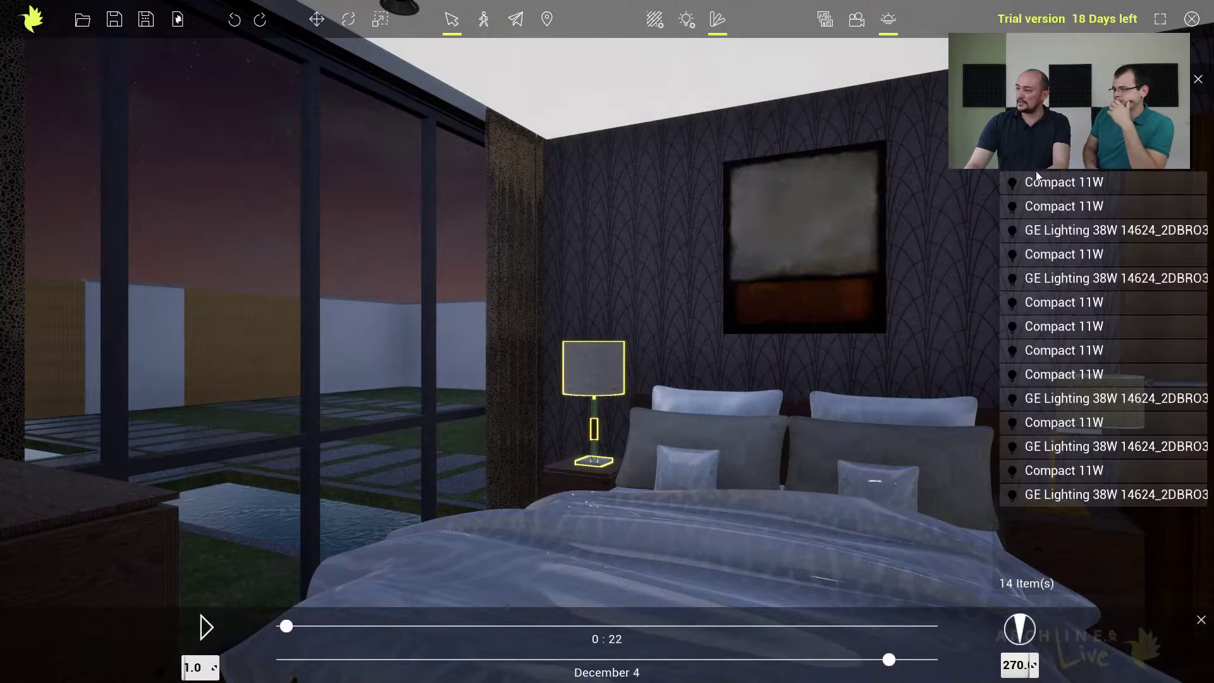
{"action": "left_click", "coordinate": [1013, 153]}
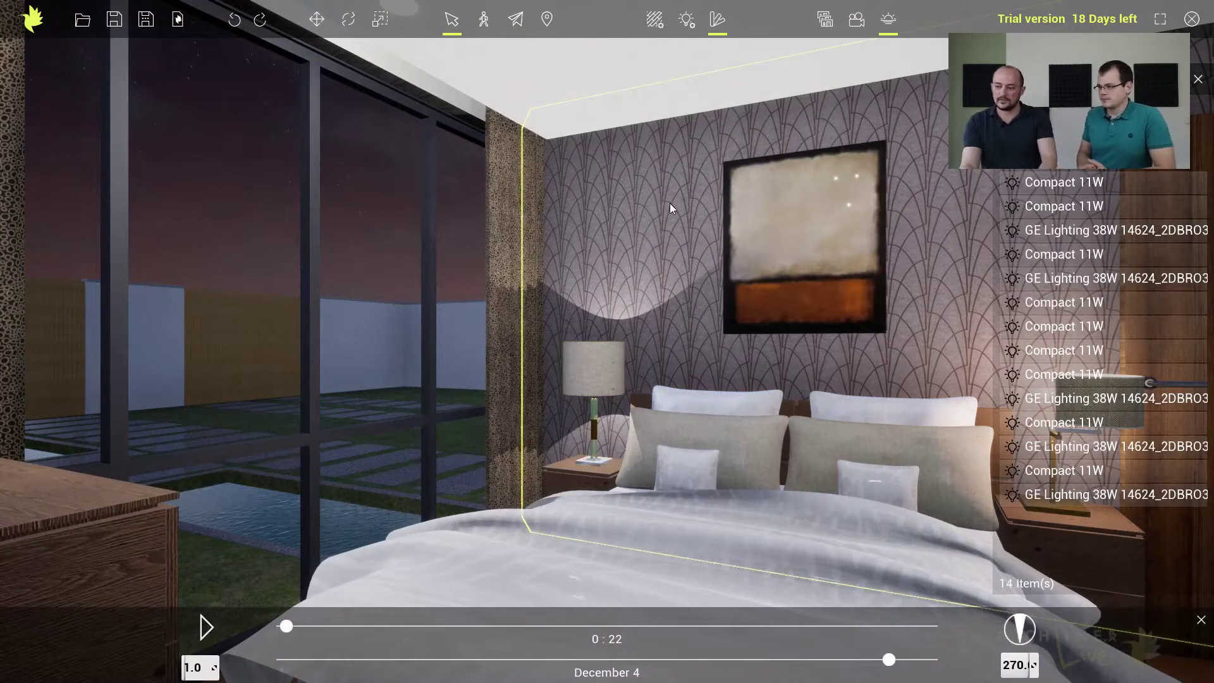
{"action": "left_click", "coordinate": [1197, 79]}
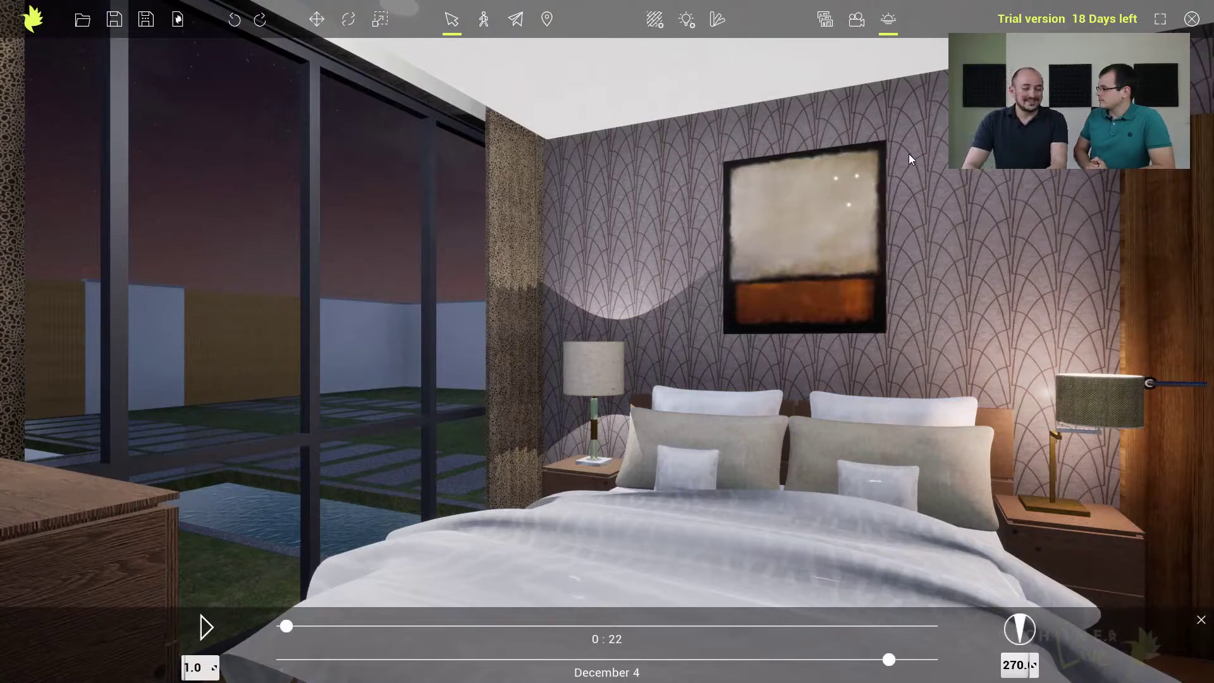
Open the library's Decoration objects and show the floor corner beside the chest of drawers from the A1Bedroom1_1 view.
{"action": "left_click", "coordinate": [716, 19]}
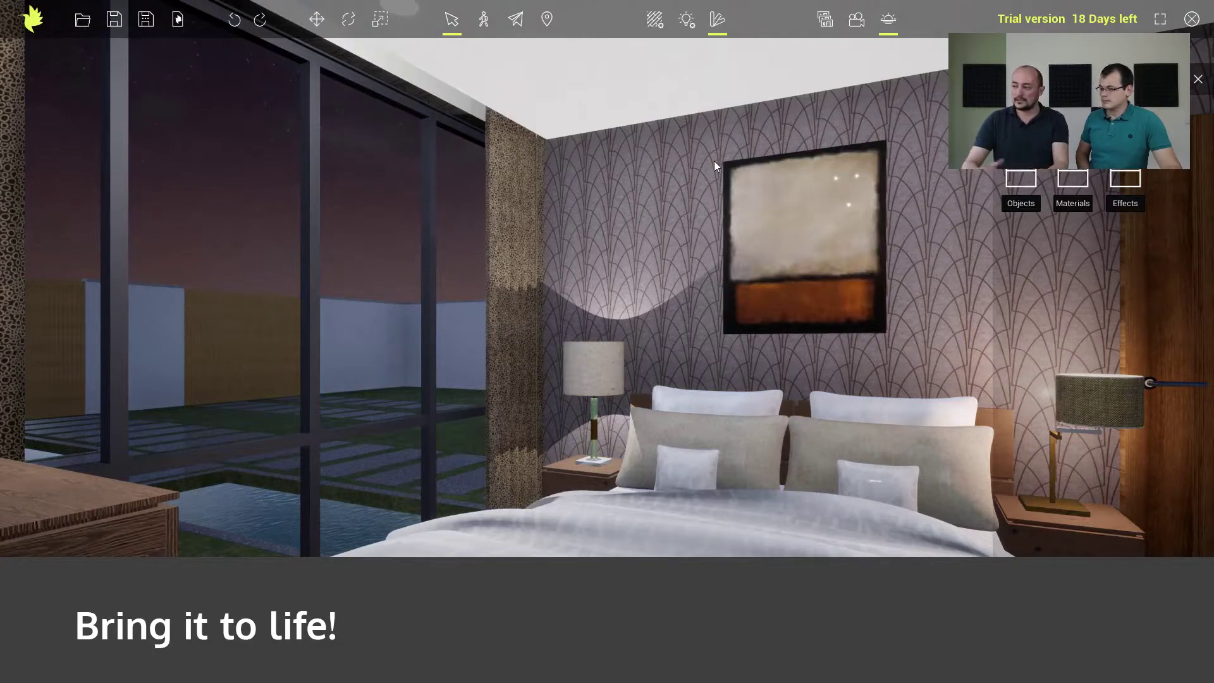
{"action": "left_click", "coordinate": [1025, 178]}
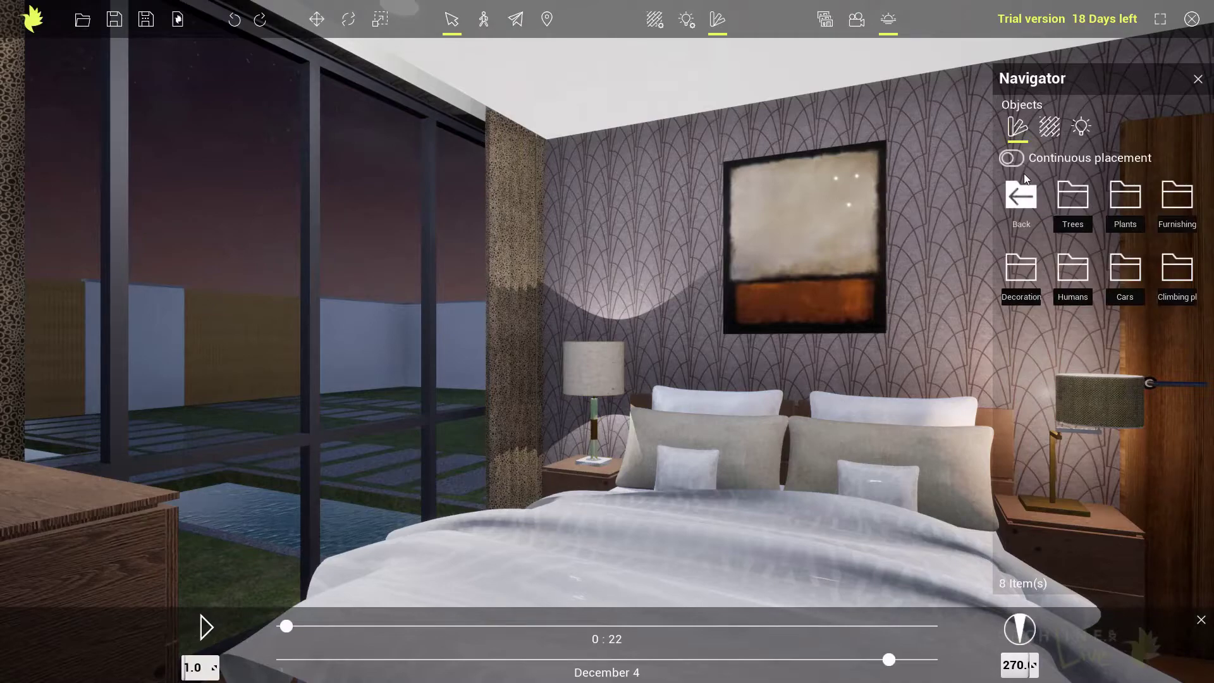
{"action": "left_click", "coordinate": [825, 22]}
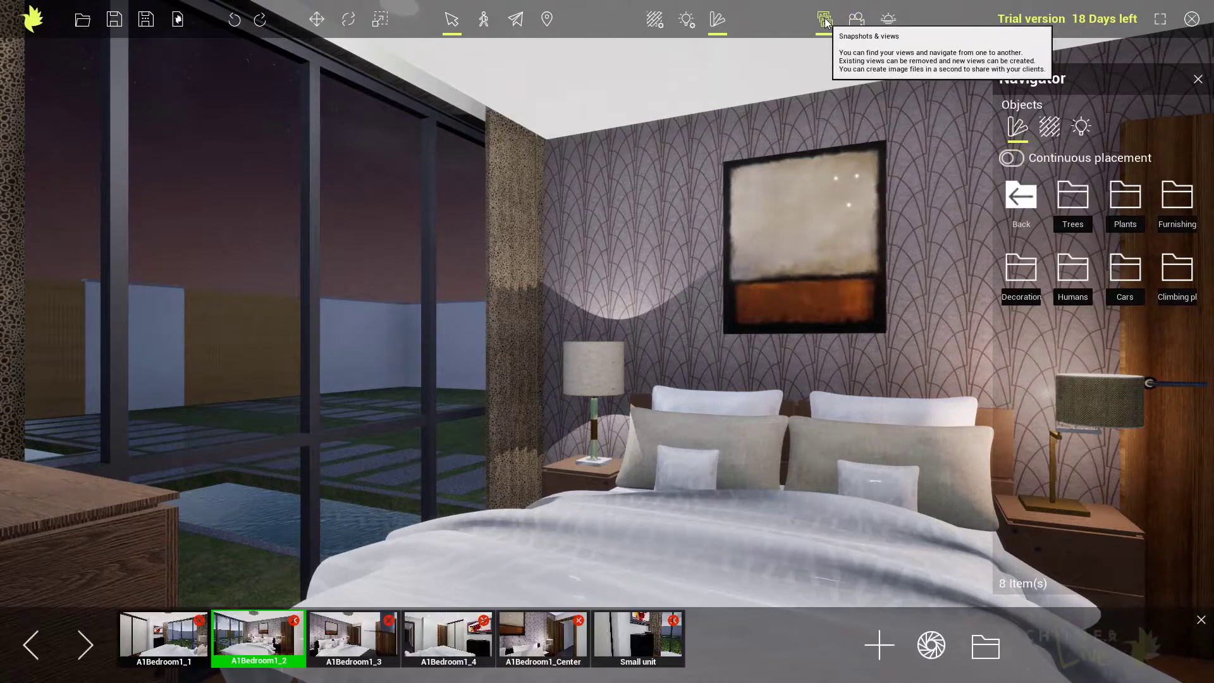
{"action": "left_click", "coordinate": [359, 643]}
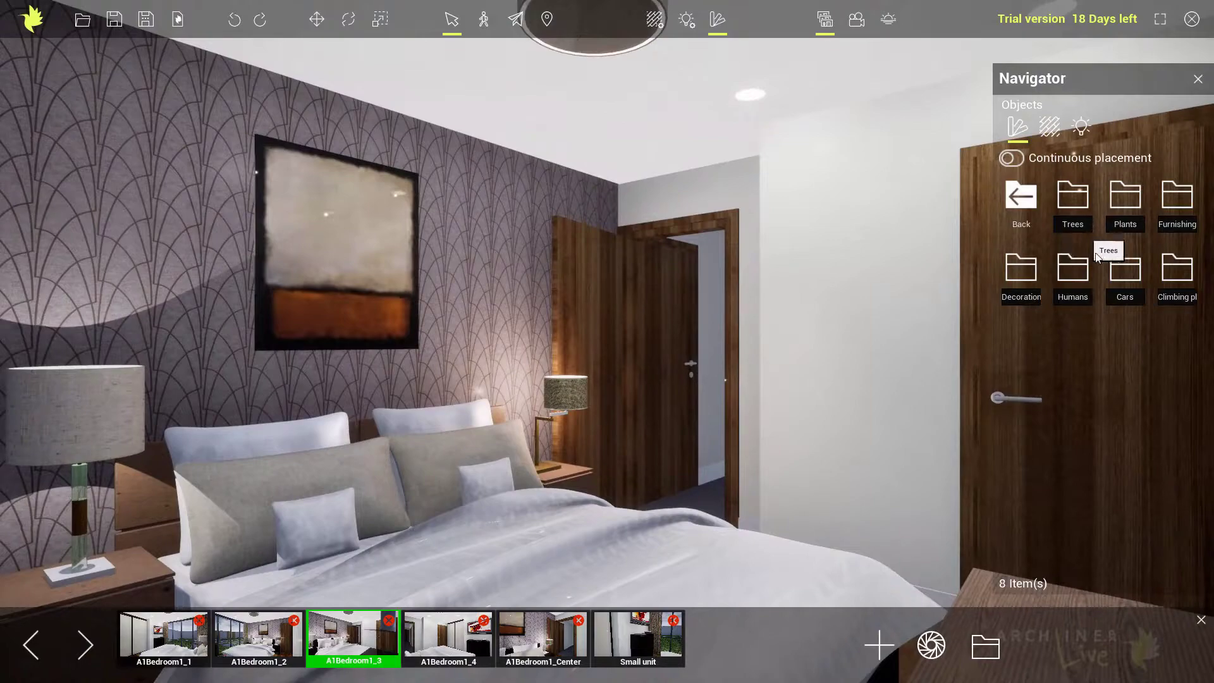
{"action": "left_click", "coordinate": [1030, 274]}
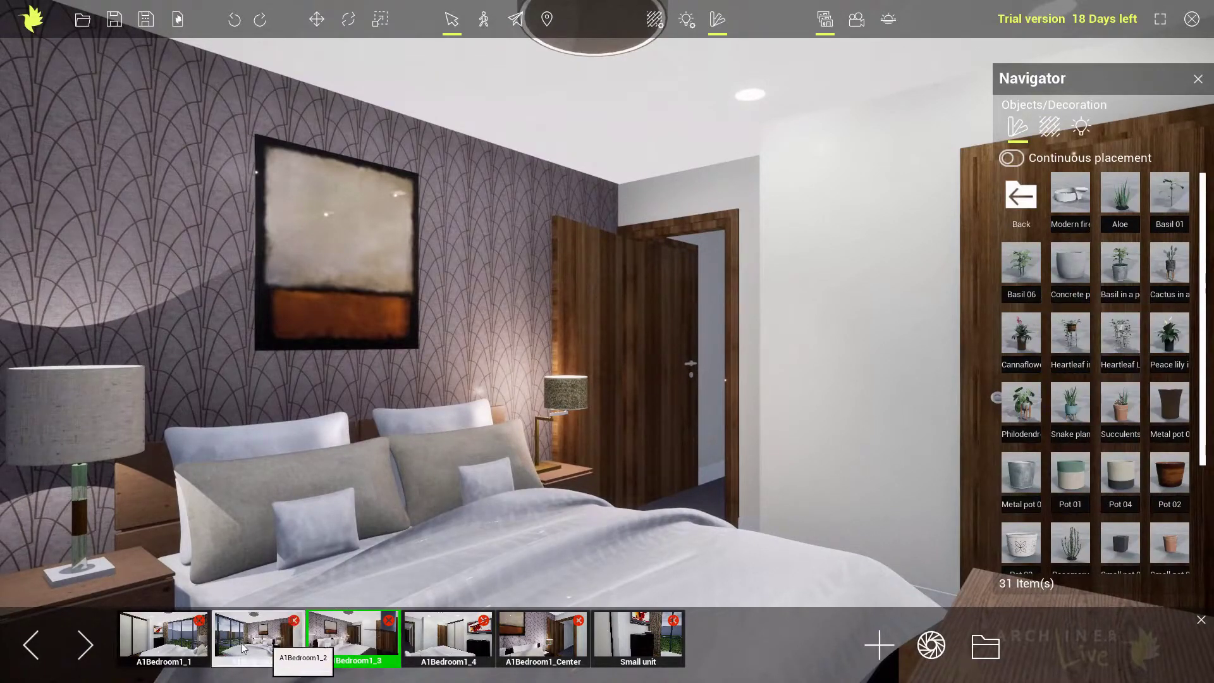
{"action": "left_click", "coordinate": [158, 646]}
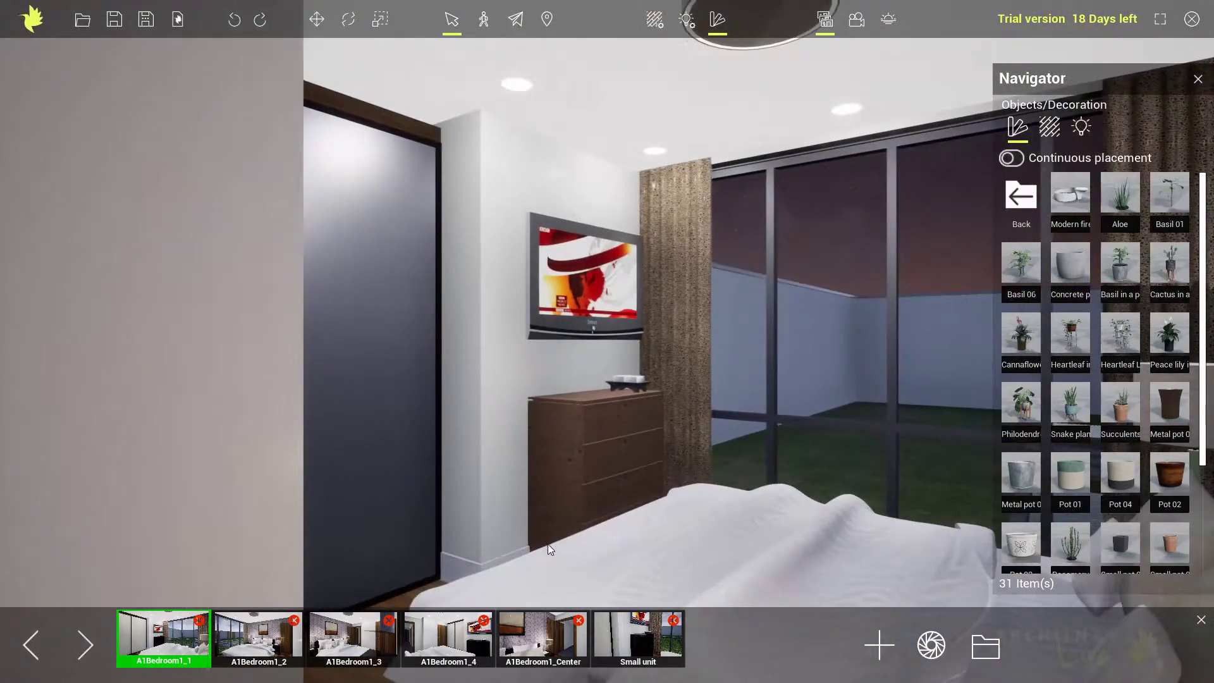
{"action": "scroll", "coordinate": [548, 545], "scroll_direction": "up", "scroll_amount": 5}
{"action": "right_click_drag", "start_coordinate": [555, 517], "coordinate": [605, 519]}
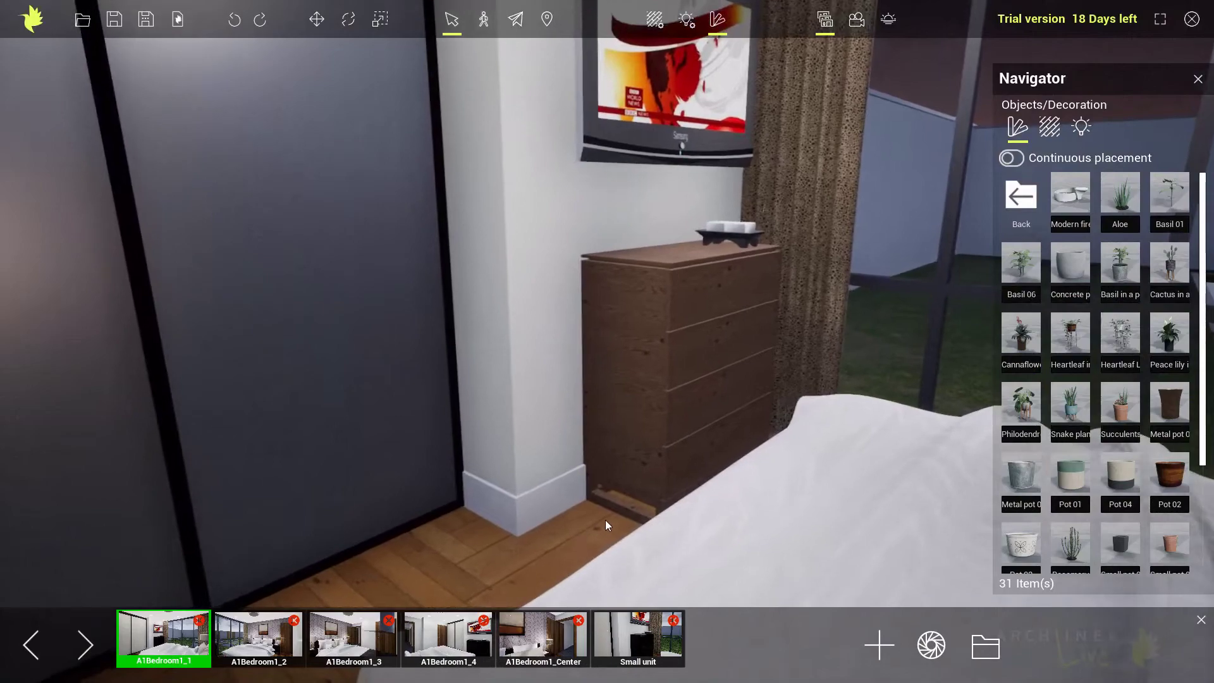
Try Pot 02 on the floor beside the chest of drawers and undo its placement.
{"action": "mouse_move", "coordinate": [1072, 269]}
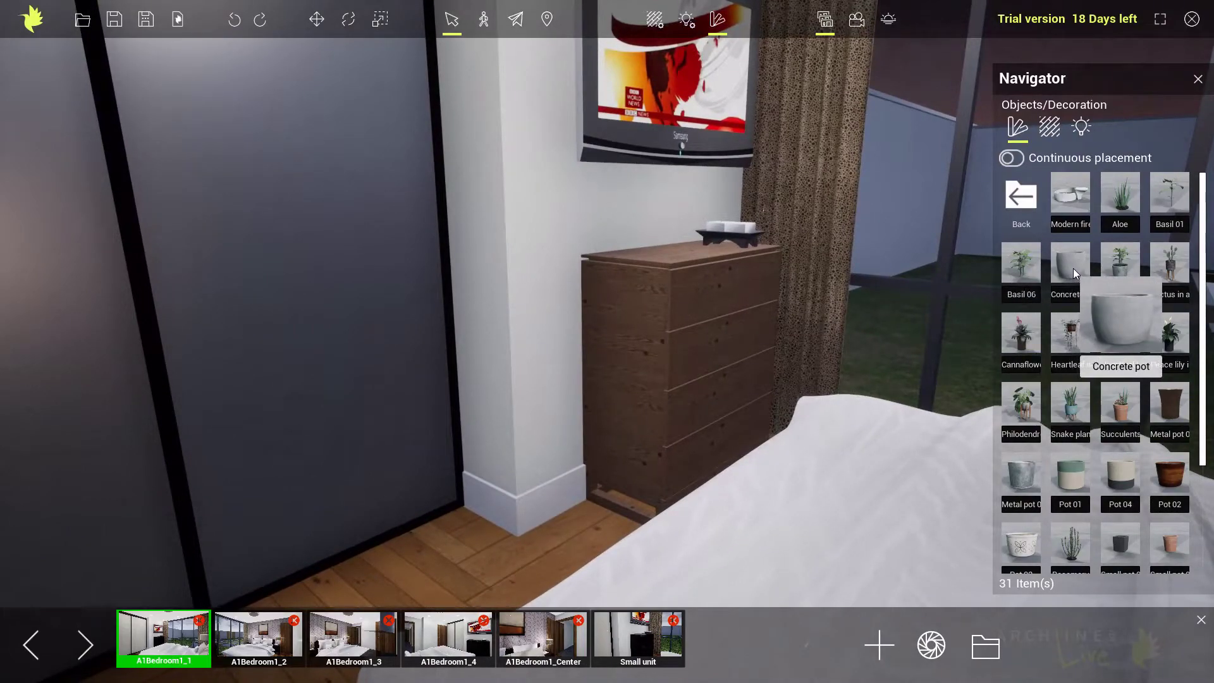
{"action": "left_click_drag", "start_coordinate": [1166, 464], "coordinate": [581, 539]}
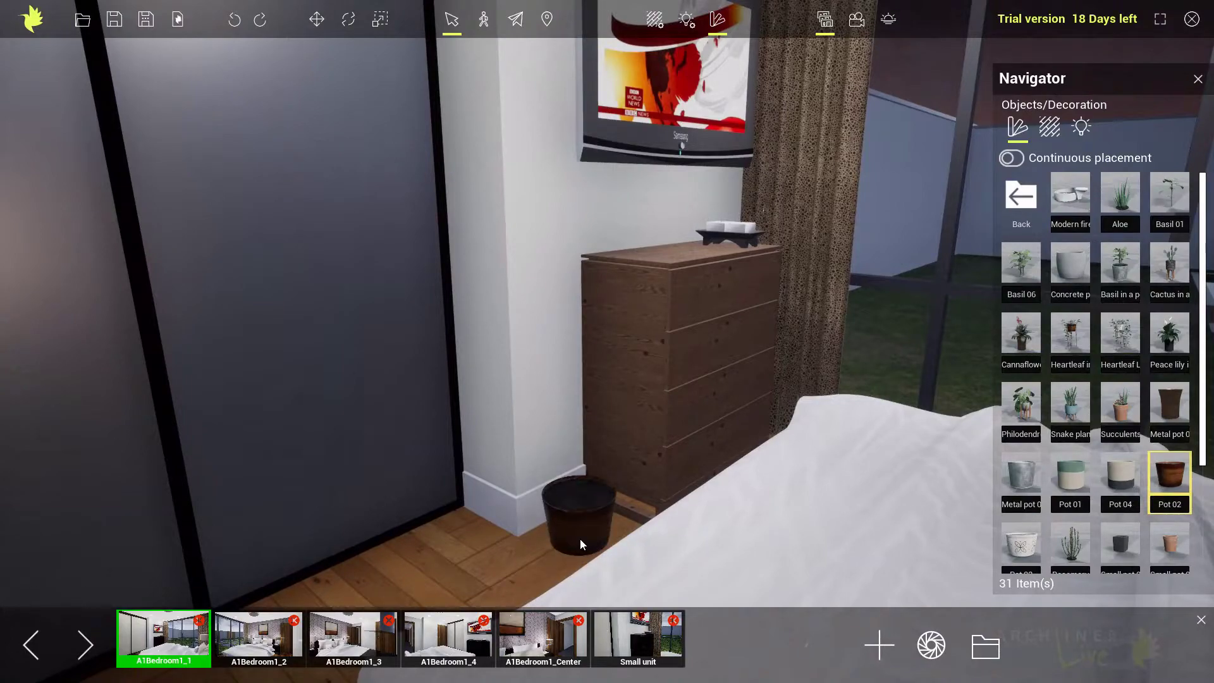
{"action": "left_click", "coordinate": [234, 19]}
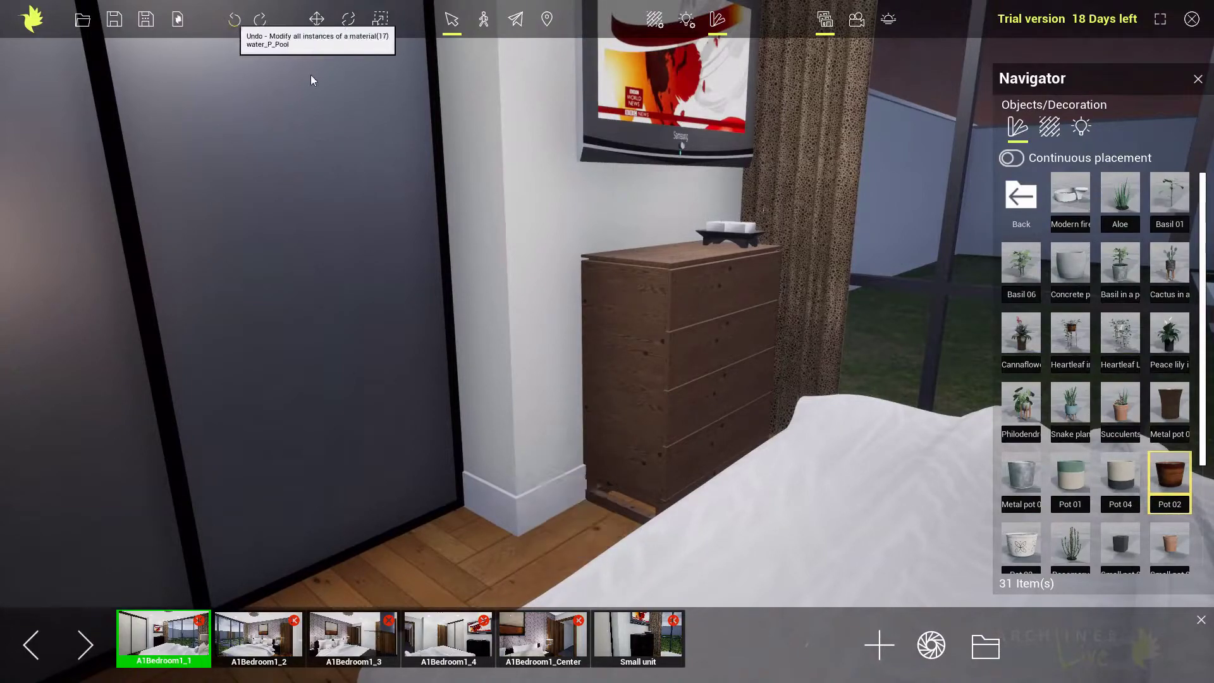
Place the Concrete pot on the floor beside the chest of drawers and put a Snake plant in it.
{"action": "left_click_drag", "start_coordinate": [1070, 265], "coordinate": [575, 536]}
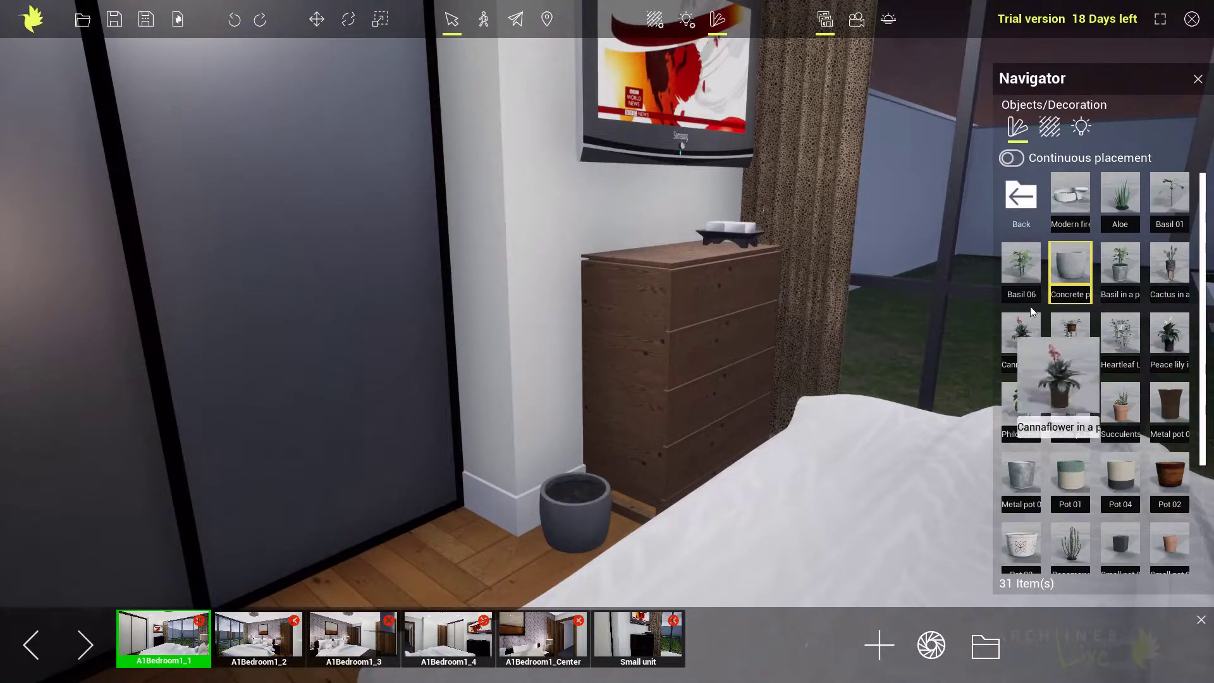
{"action": "scroll", "coordinate": [1066, 430], "scroll_direction": "down", "scroll_amount": 1}
{"action": "scroll", "coordinate": [1090, 507], "scroll_direction": "down", "scroll_amount": 2}
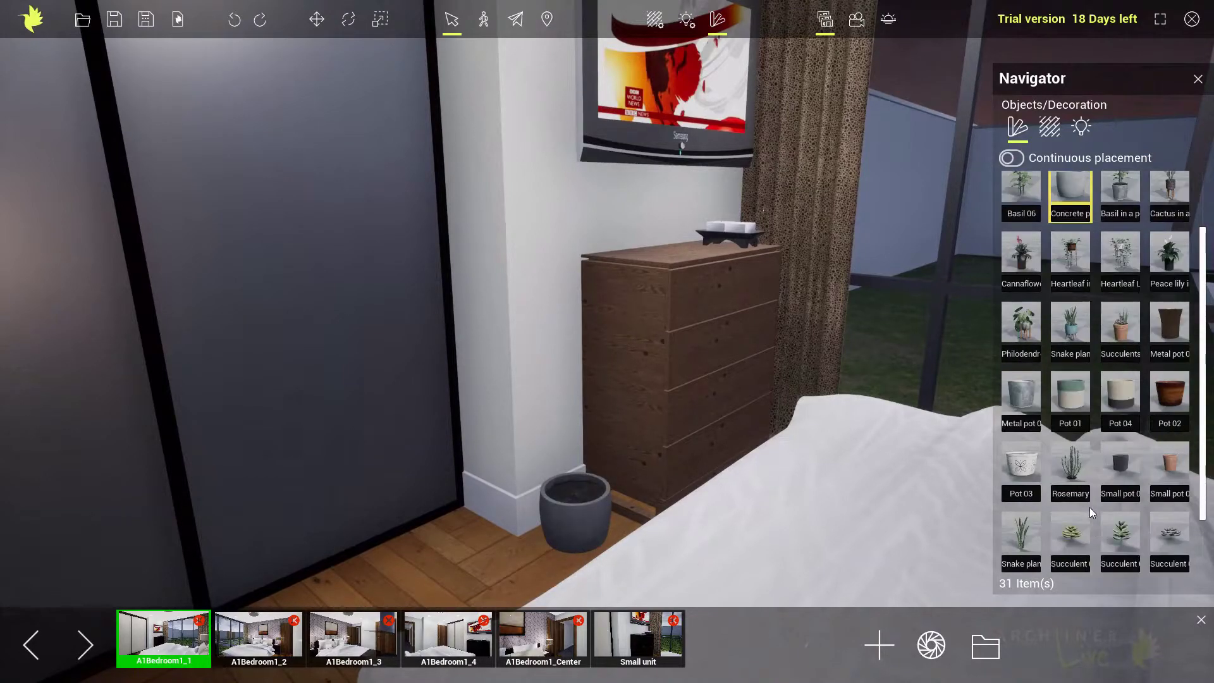
{"action": "left_click_drag", "start_coordinate": [1020, 495], "coordinate": [570, 492]}
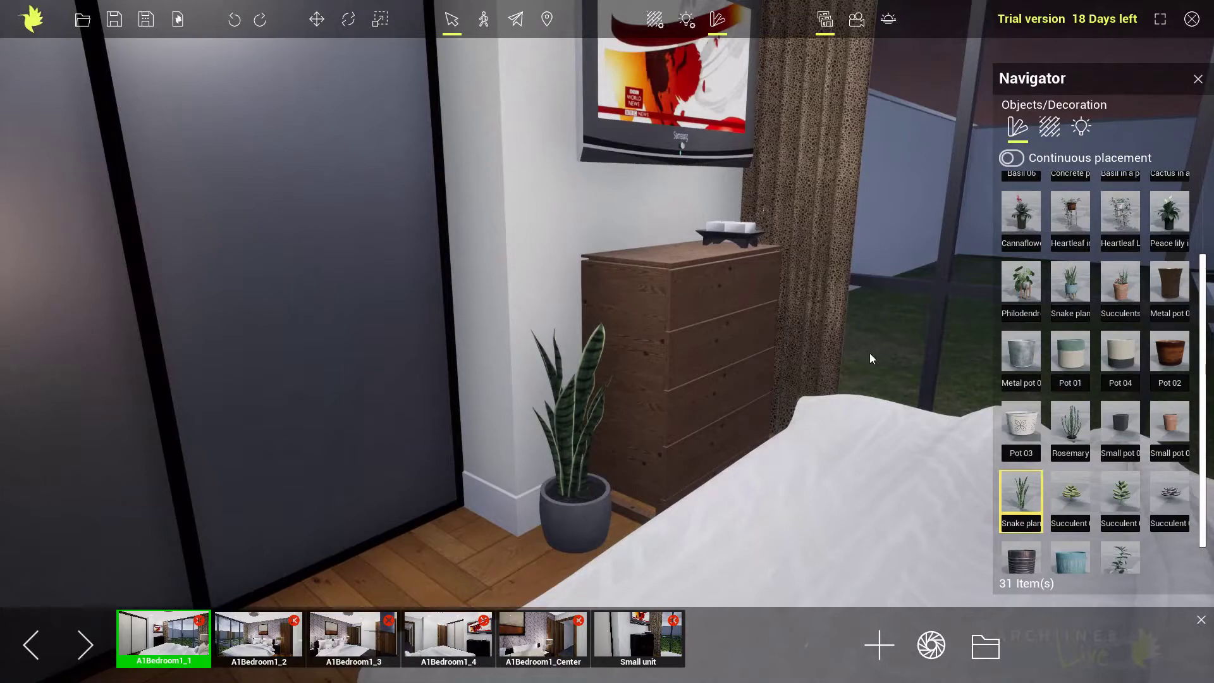
{"action": "scroll", "coordinate": [1090, 450], "scroll_direction": "up", "scroll_amount": 2}
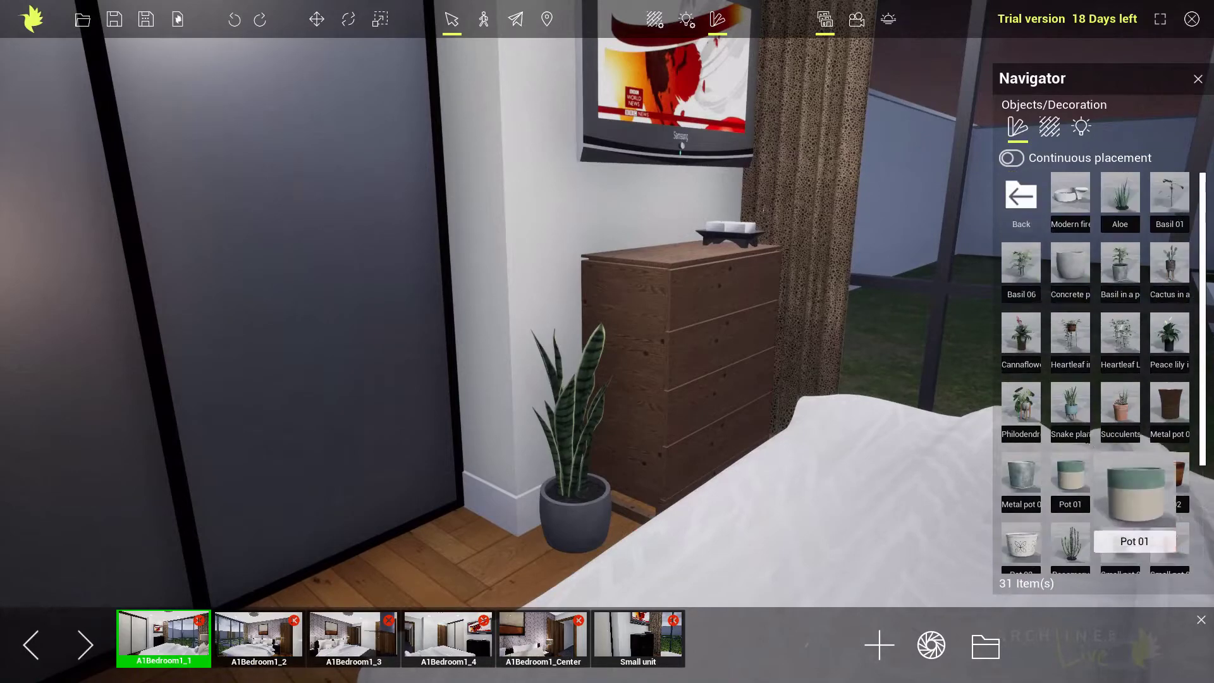
Bring the bed into view and open the library's Textile materials.
{"action": "left_click", "coordinate": [1020, 197]}
{"action": "right_click_drag", "start_coordinate": [710, 325], "coordinate": [849, 382]}
{"action": "scroll", "coordinate": [850, 382], "scroll_direction": "down", "scroll_amount": 5}
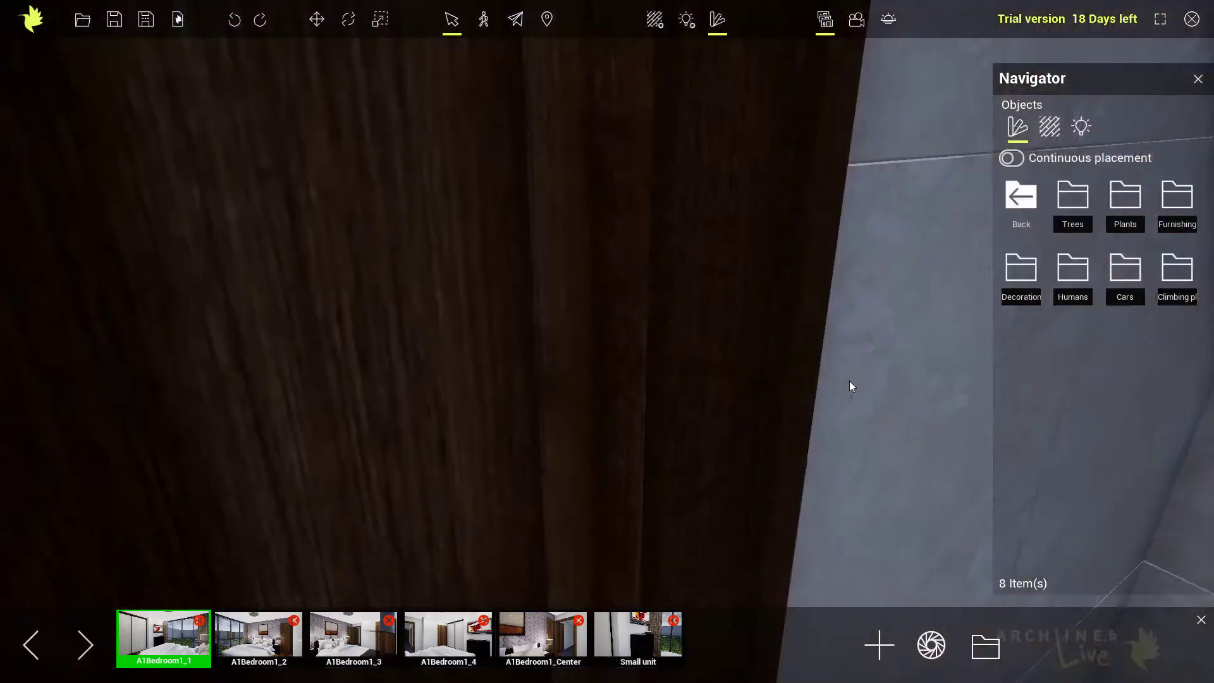
{"action": "scroll", "coordinate": [830, 372], "scroll_direction": "up", "scroll_amount": 4}
{"action": "right_click_drag", "start_coordinate": [753, 356], "coordinate": [759, 382]}
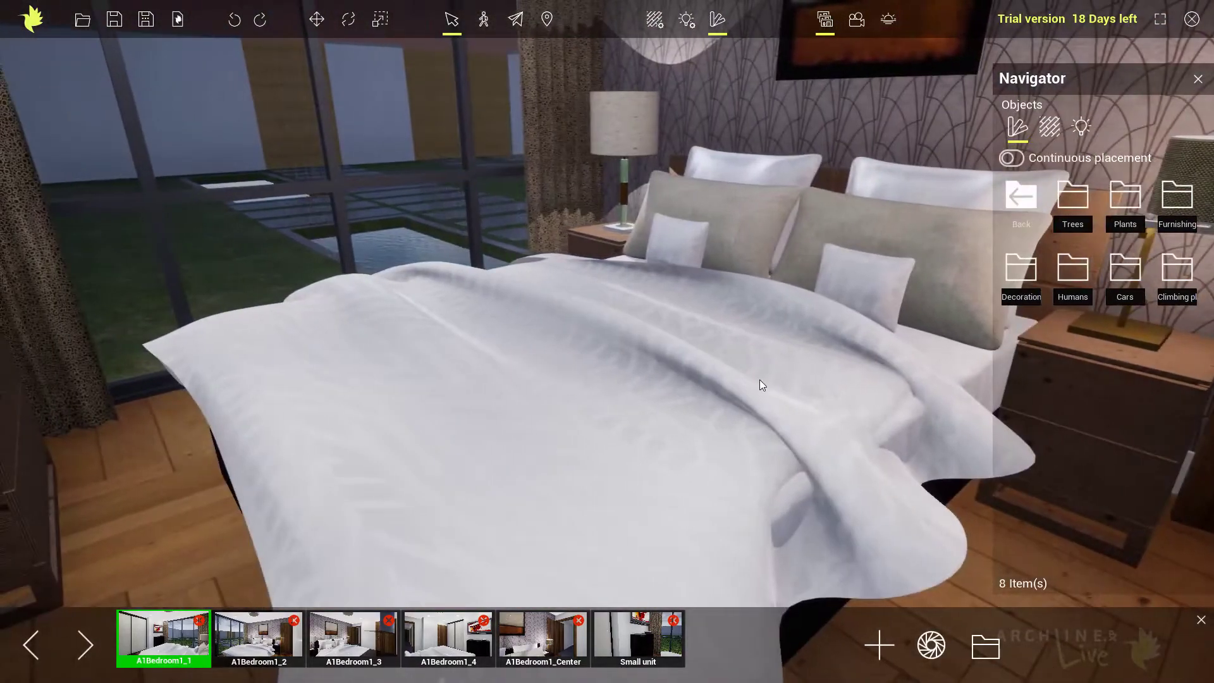
{"action": "left_click", "coordinate": [1022, 198]}
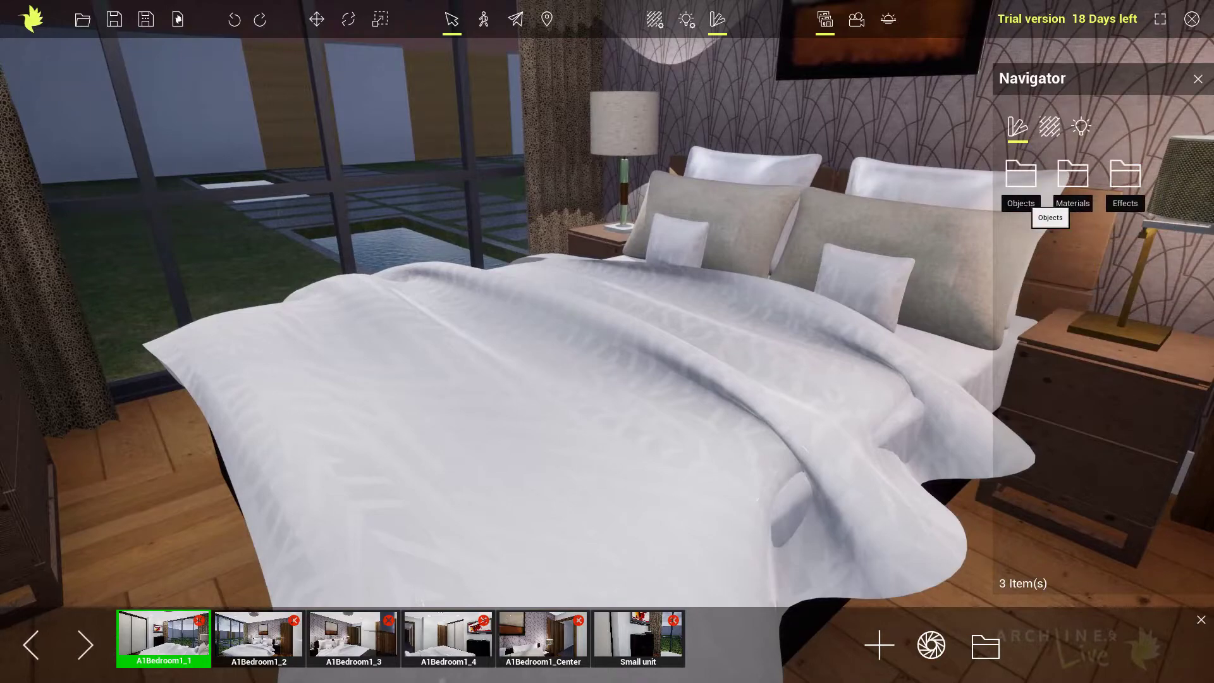
{"action": "left_click", "coordinate": [1077, 181]}
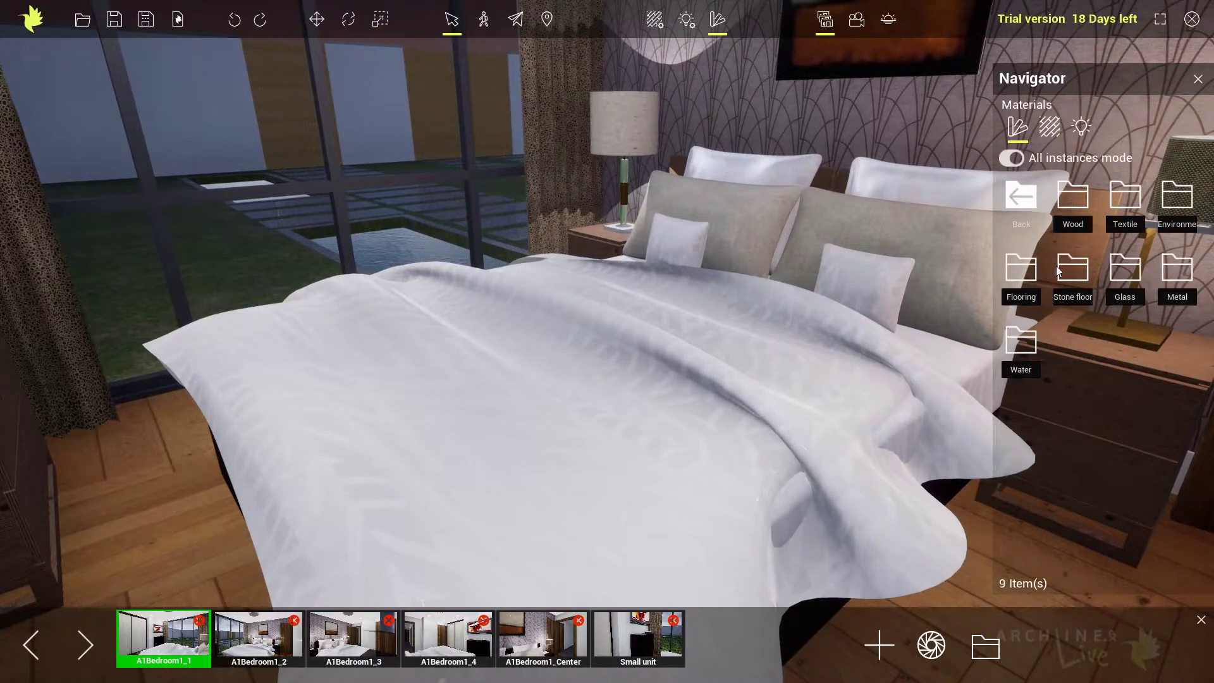
{"action": "left_click", "coordinate": [1136, 205]}
Try the "Carpet sax" textile on the white bed linen and undo its application.
{"action": "left_click_drag", "start_coordinate": [1080, 268], "coordinate": [605, 385]}
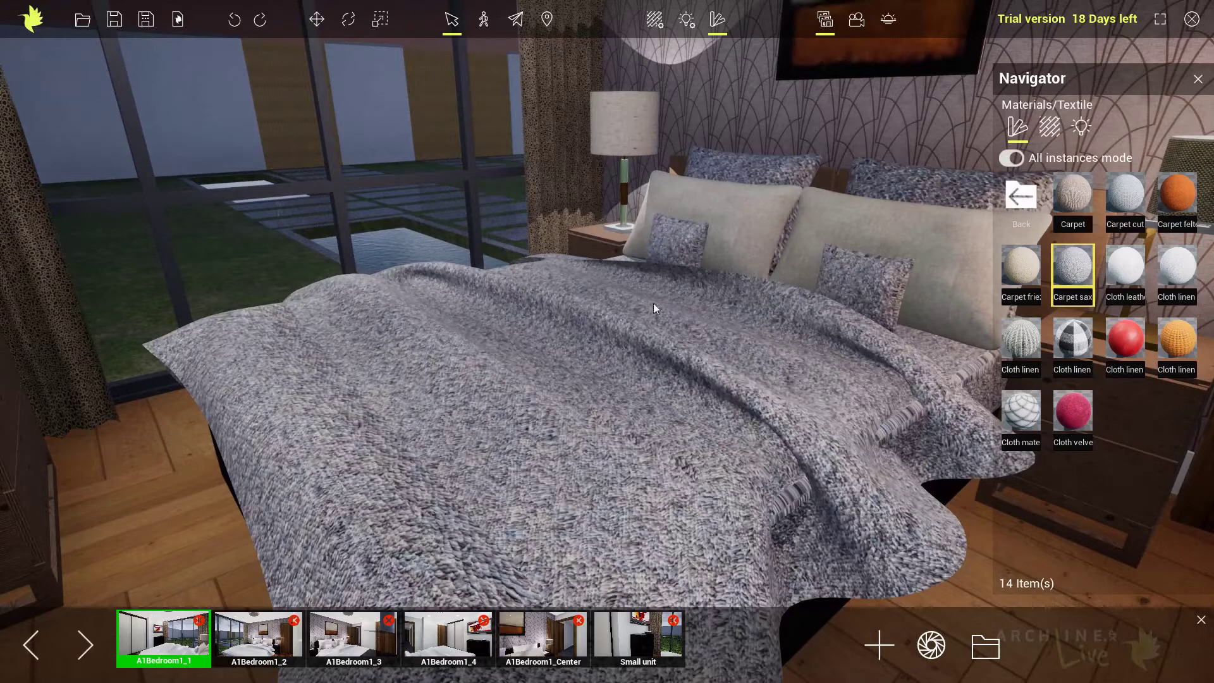
{"action": "middle_click_drag", "start_coordinate": [734, 325], "coordinate": [745, 320]}
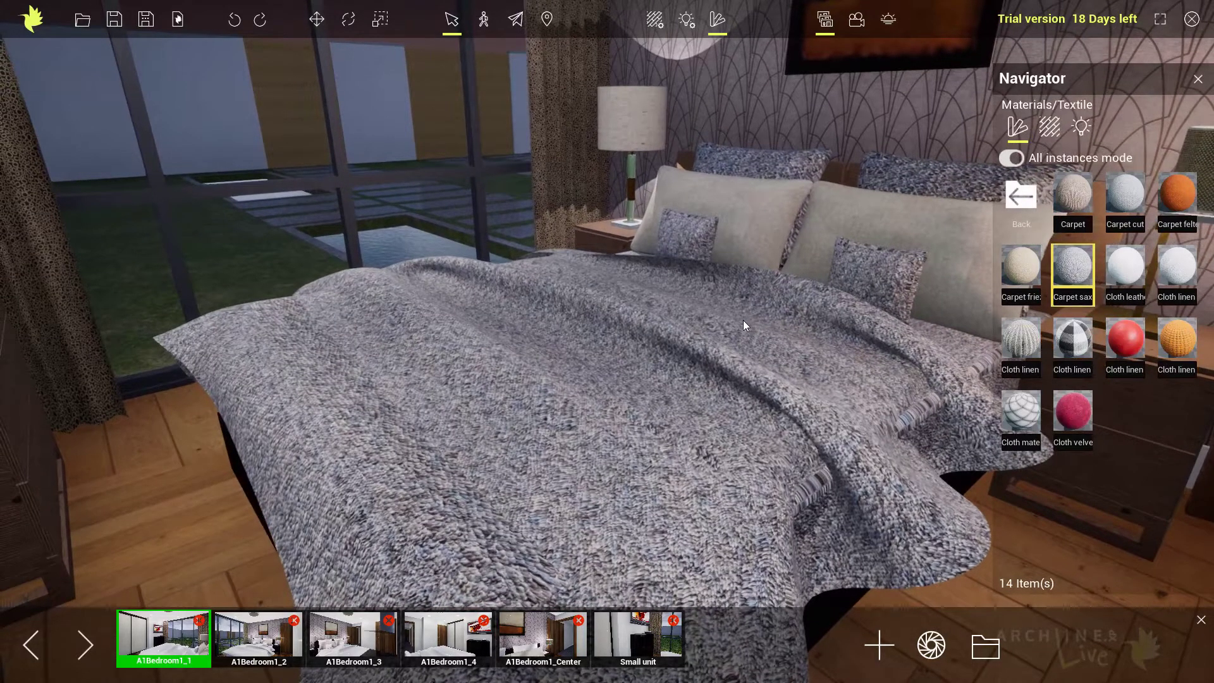
{"action": "left_click", "coordinate": [1012, 159]}
{"action": "left_click", "coordinate": [235, 20]}
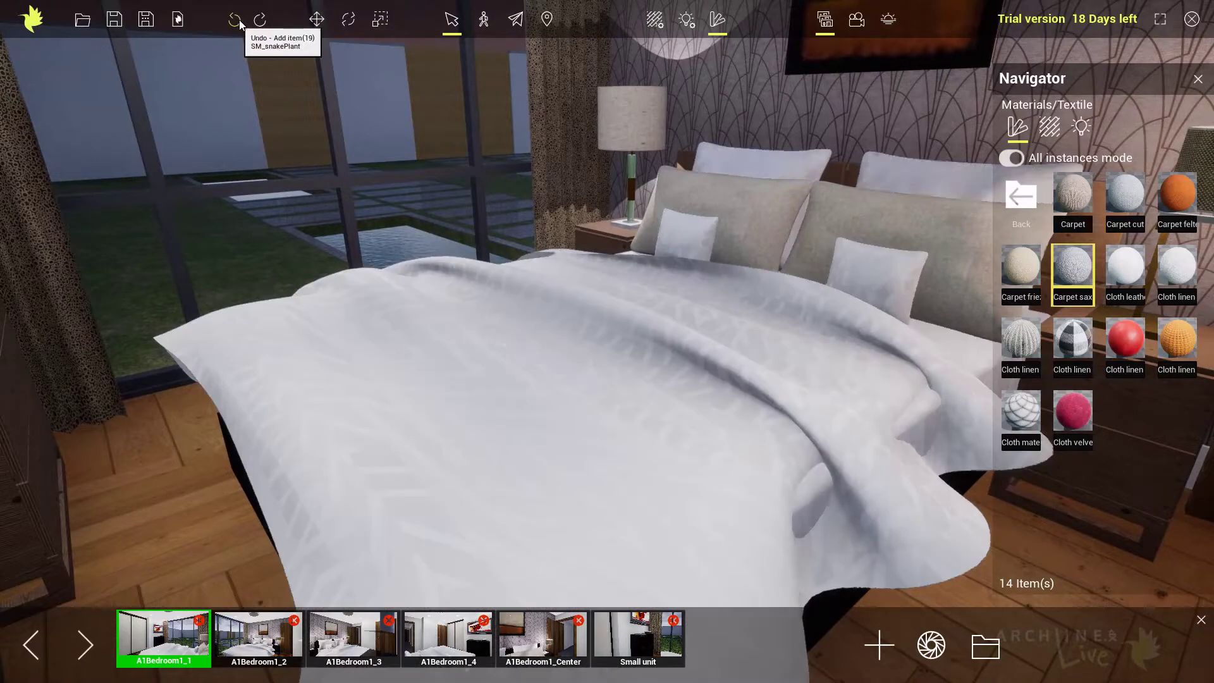
Switch off All instances mode and apply the "Carpet sax" textile to the blanket only.
{"action": "left_click", "coordinate": [1012, 158]}
{"action": "left_click_drag", "start_coordinate": [1073, 269], "coordinate": [648, 395]}
{"action": "middle_click_drag", "start_coordinate": [661, 394], "coordinate": [671, 336]}
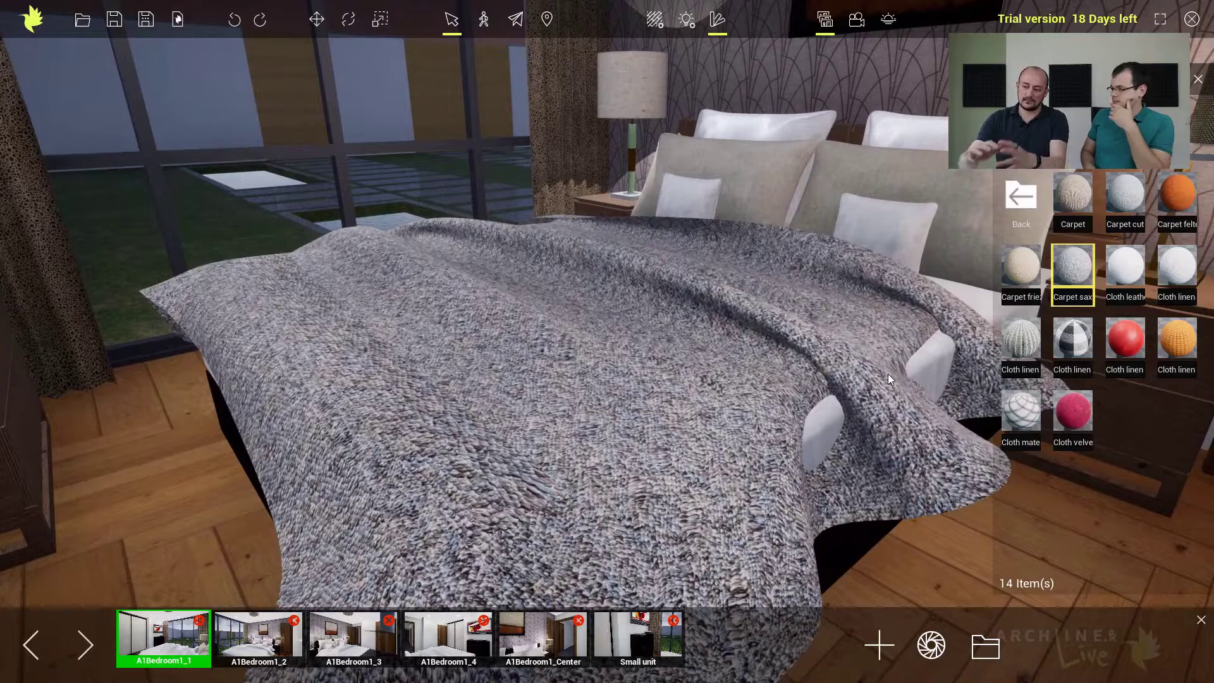
Move the blanket sideways across the bed to cover the exposed white sheet near its edge.
{"action": "left_click", "coordinate": [638, 427]}
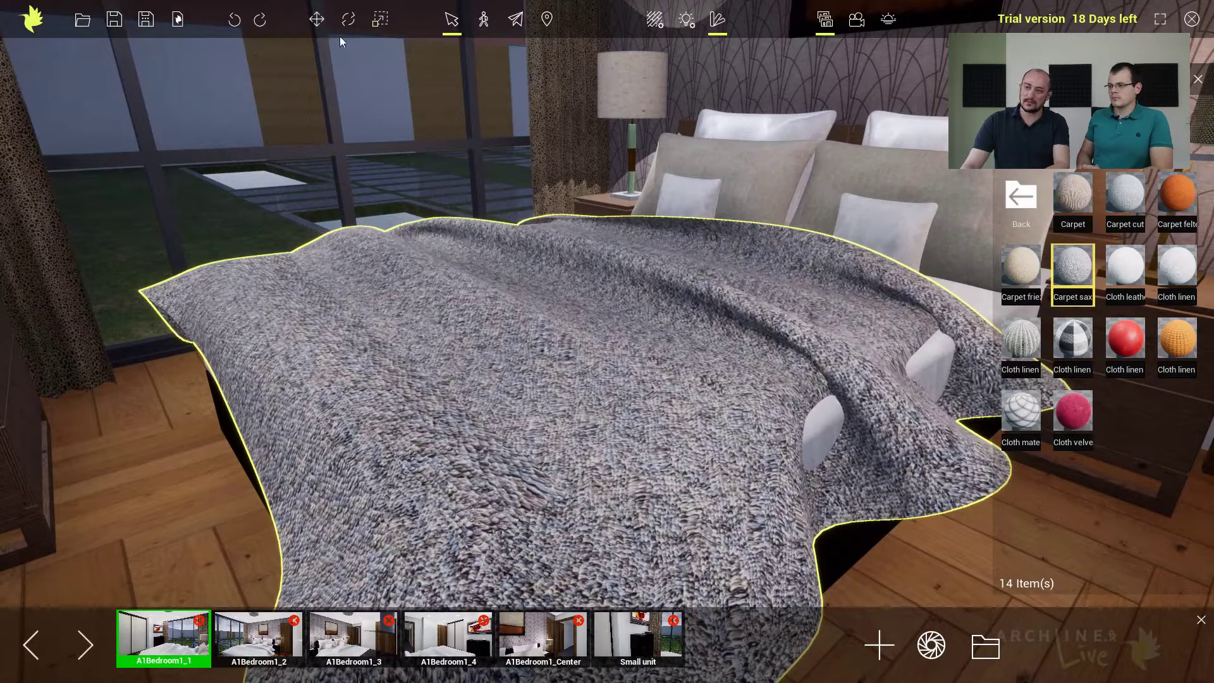
{"action": "left_click", "coordinate": [316, 19]}
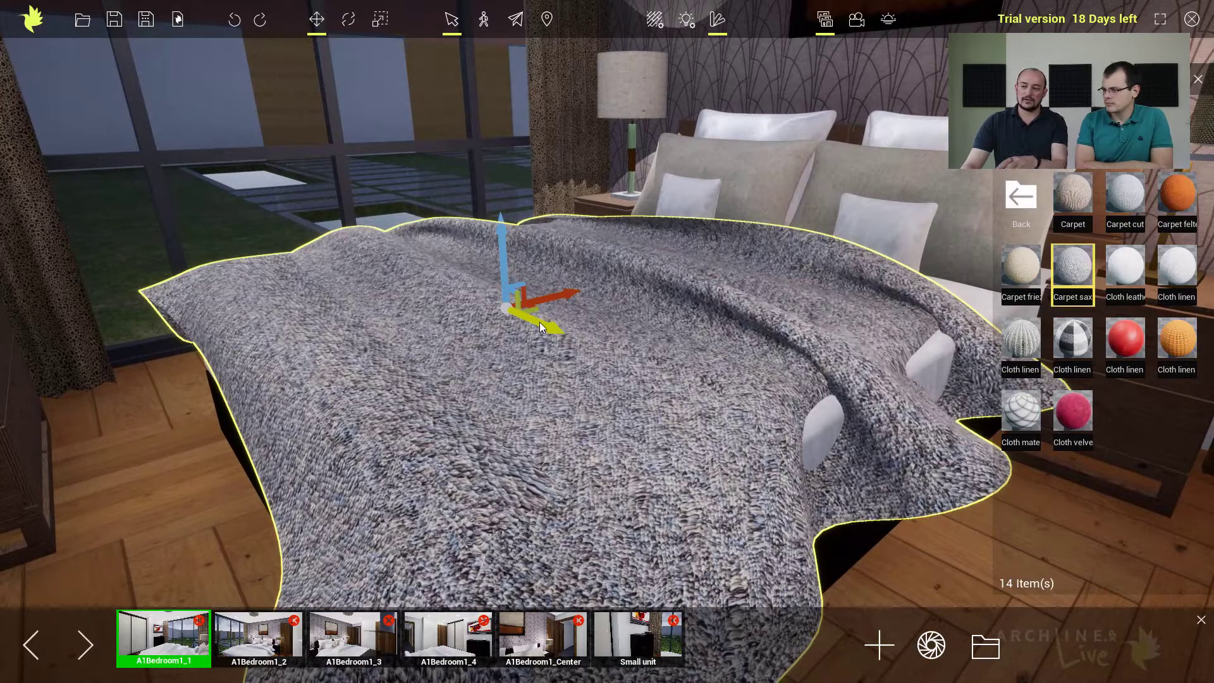
{"action": "left_click_drag", "start_coordinate": [540, 323], "coordinate": [560, 331]}
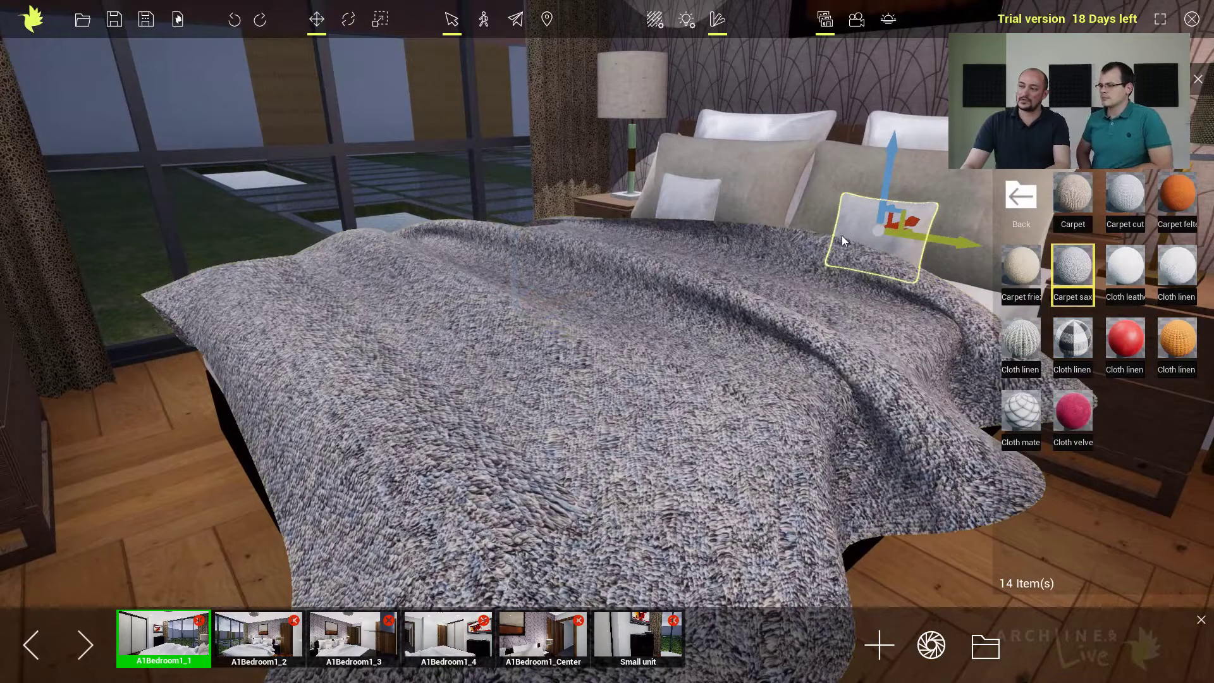
Delete the small white, beige and large white pillows on the bed half beside the gold desk lamp.
{"action": "left_click", "coordinate": [317, 18]}
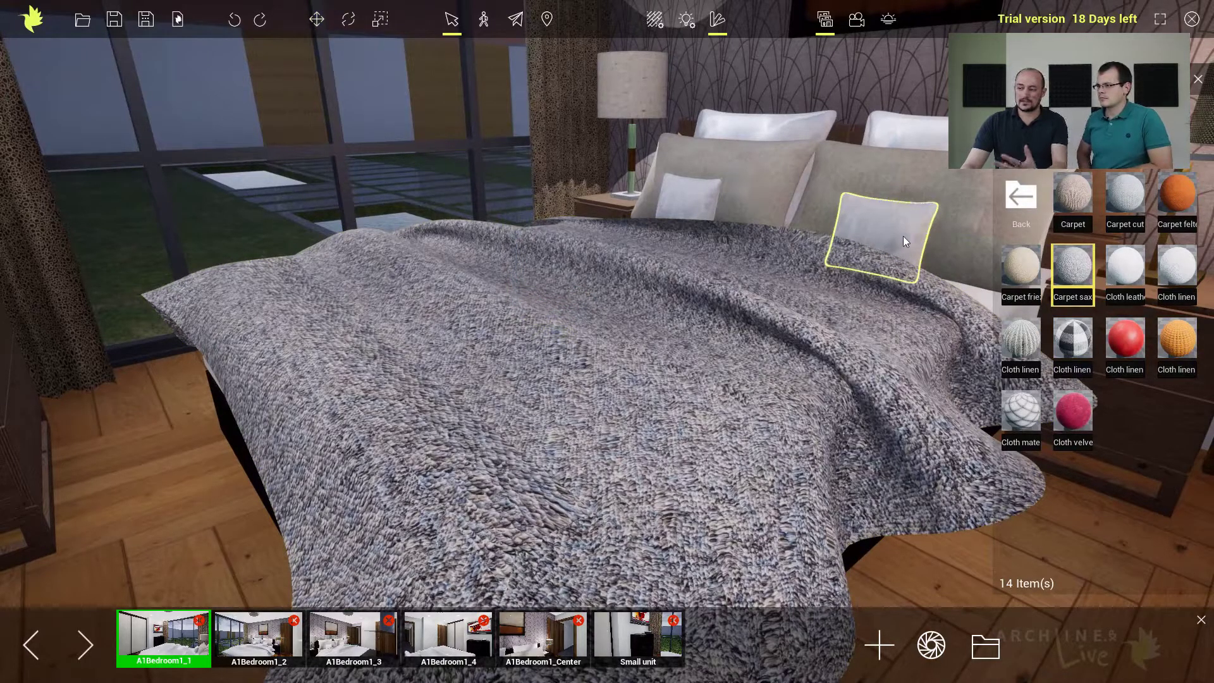
{"action": "key", "text": "Delete"}
{"action": "left_click", "coordinate": [889, 220]}
{"action": "key", "text": "Delete"}
{"action": "key", "text": "Delete"}
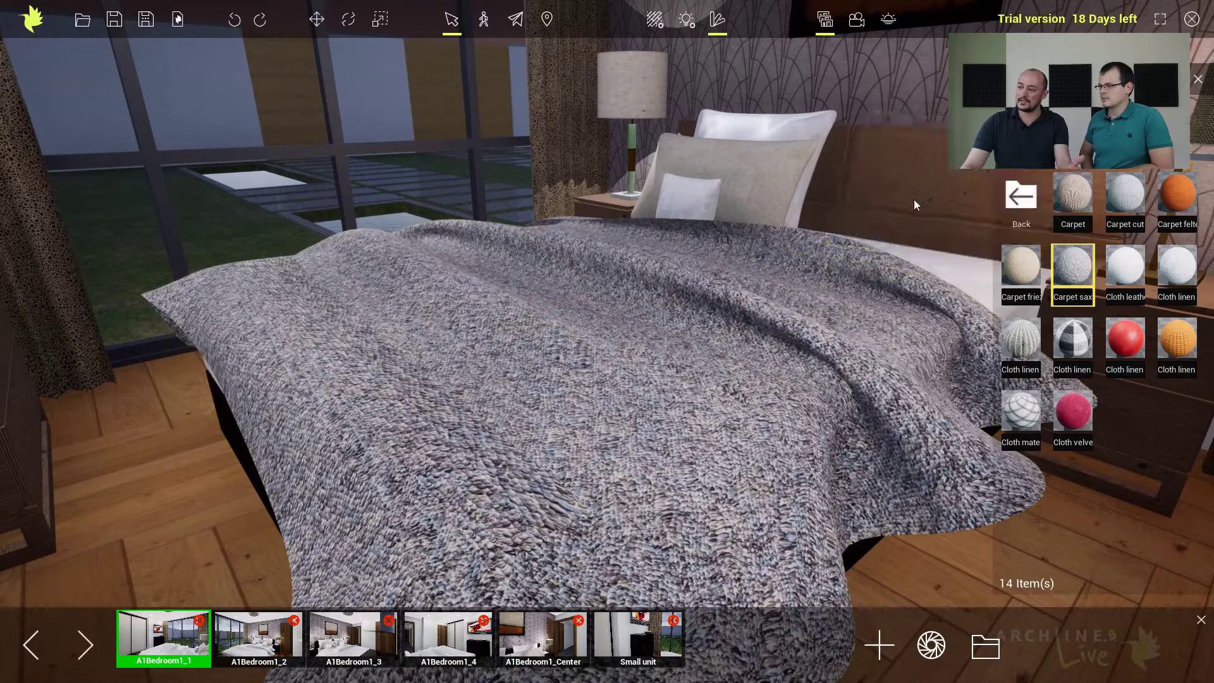
Open the library's Furnishing objects and place Pillow 06 on the emptied half of the bed.
{"action": "left_click", "coordinate": [1015, 201]}
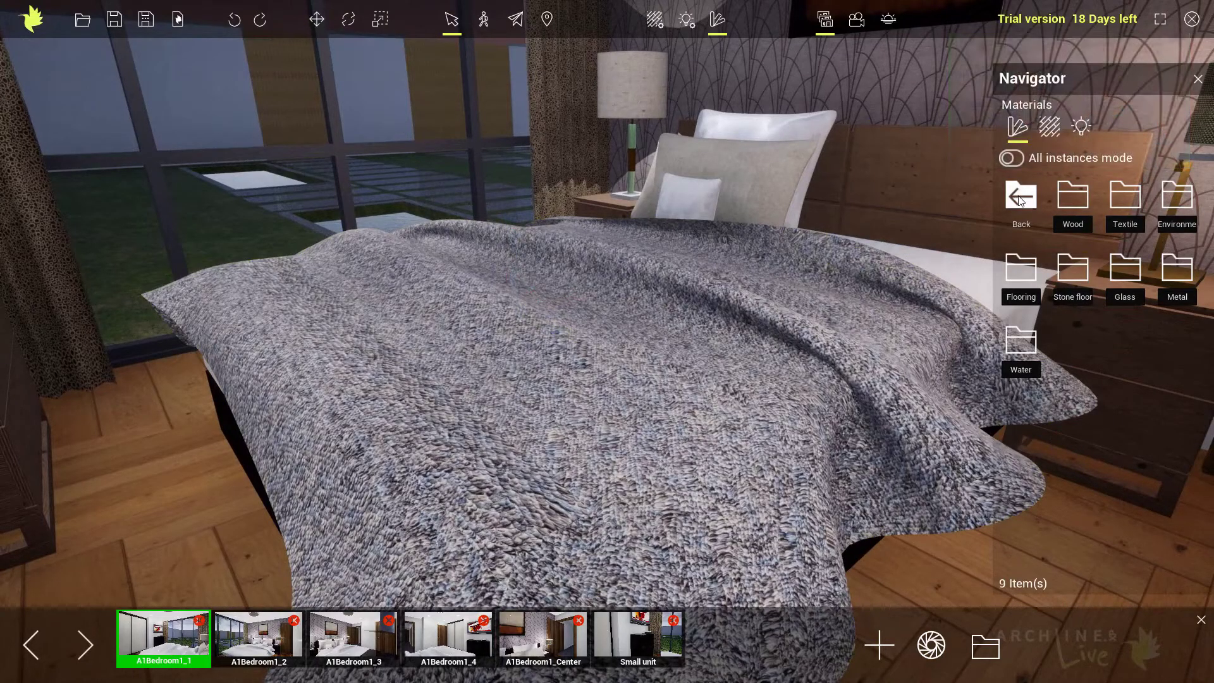
{"action": "left_click", "coordinate": [1020, 200]}
{"action": "left_click", "coordinate": [1024, 201]}
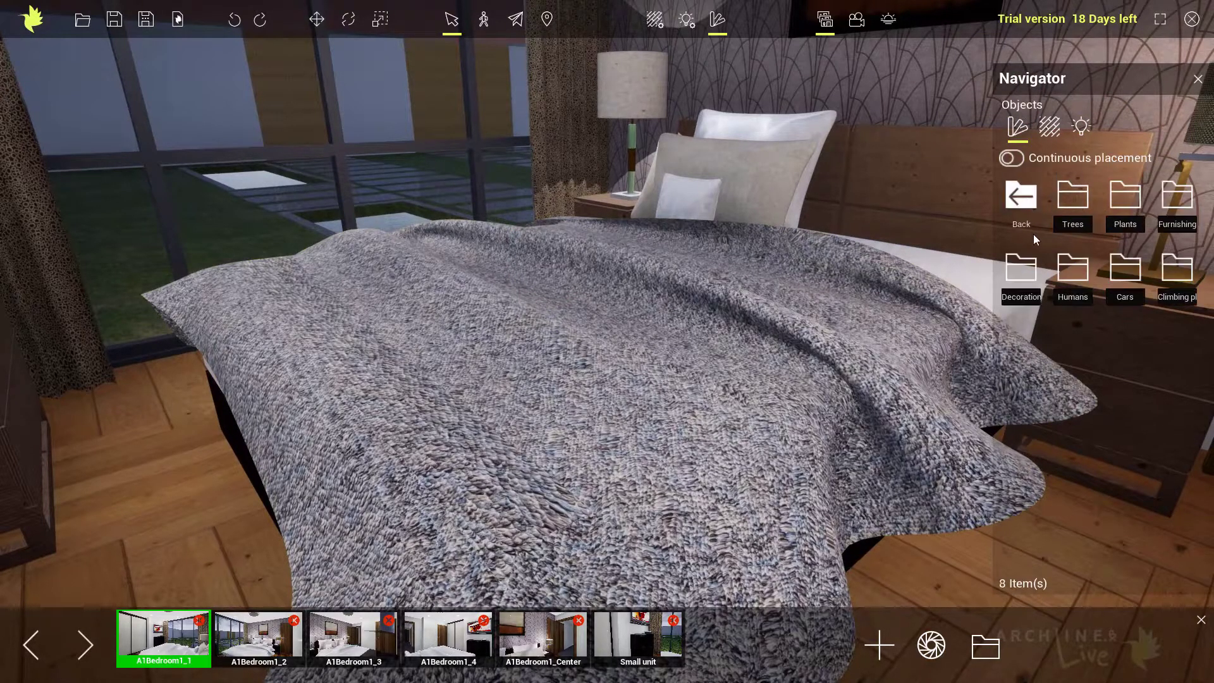
{"action": "left_click", "coordinate": [1167, 199]}
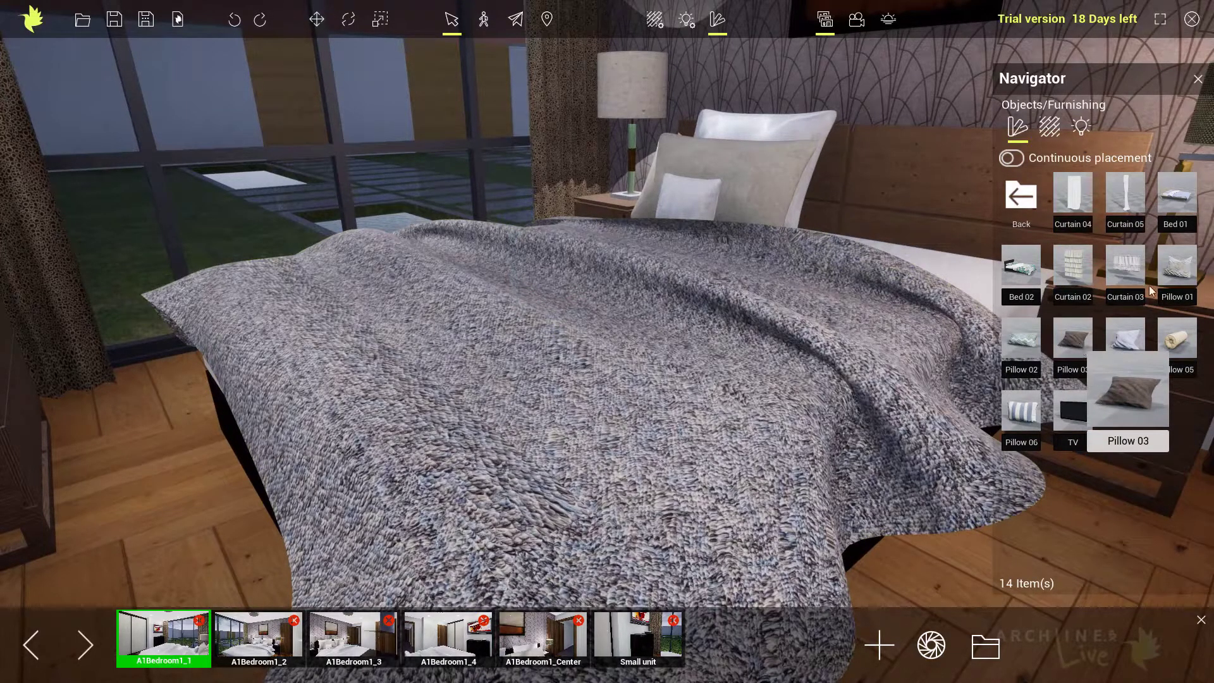
{"action": "mouse_move", "coordinate": [1019, 349]}
{"action": "left_click", "coordinate": [1021, 411]}
{"action": "left_click", "coordinate": [942, 228]}
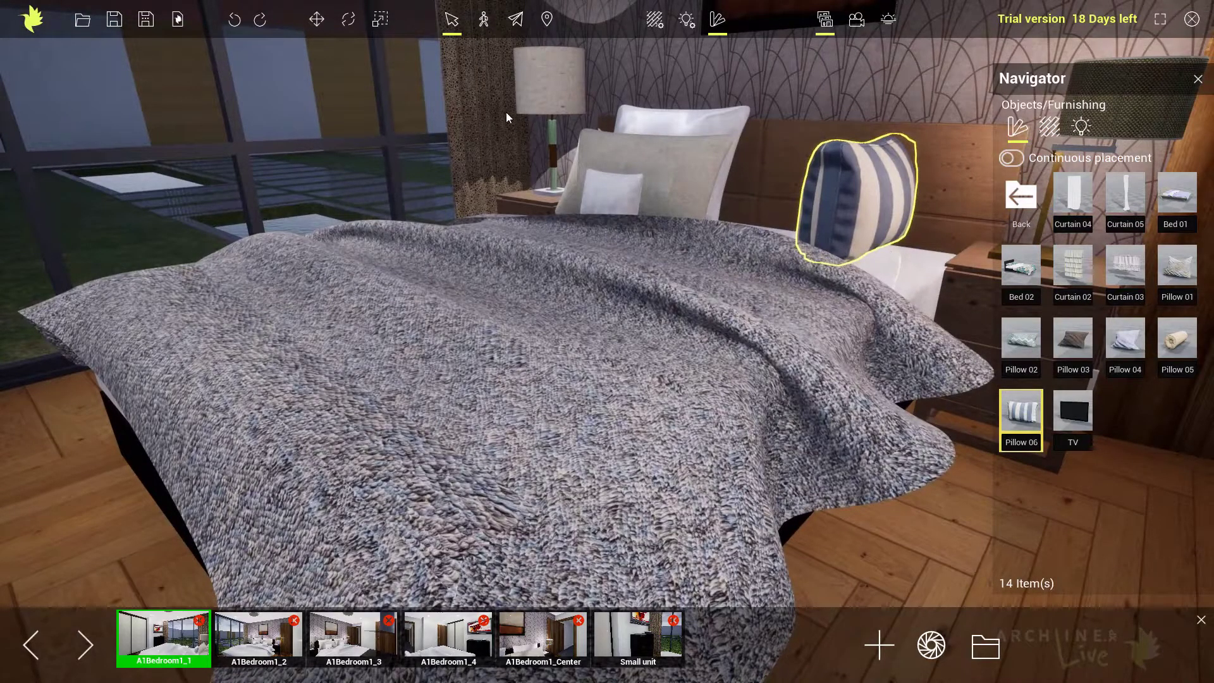
Rotate the striped pillow so it stands parallel to the headboard and bring it into close view.
{"action": "left_click", "coordinate": [347, 19]}
{"action": "left_click_drag", "start_coordinate": [869, 264], "coordinate": [837, 225]}
{"action": "key", "text": "f"}
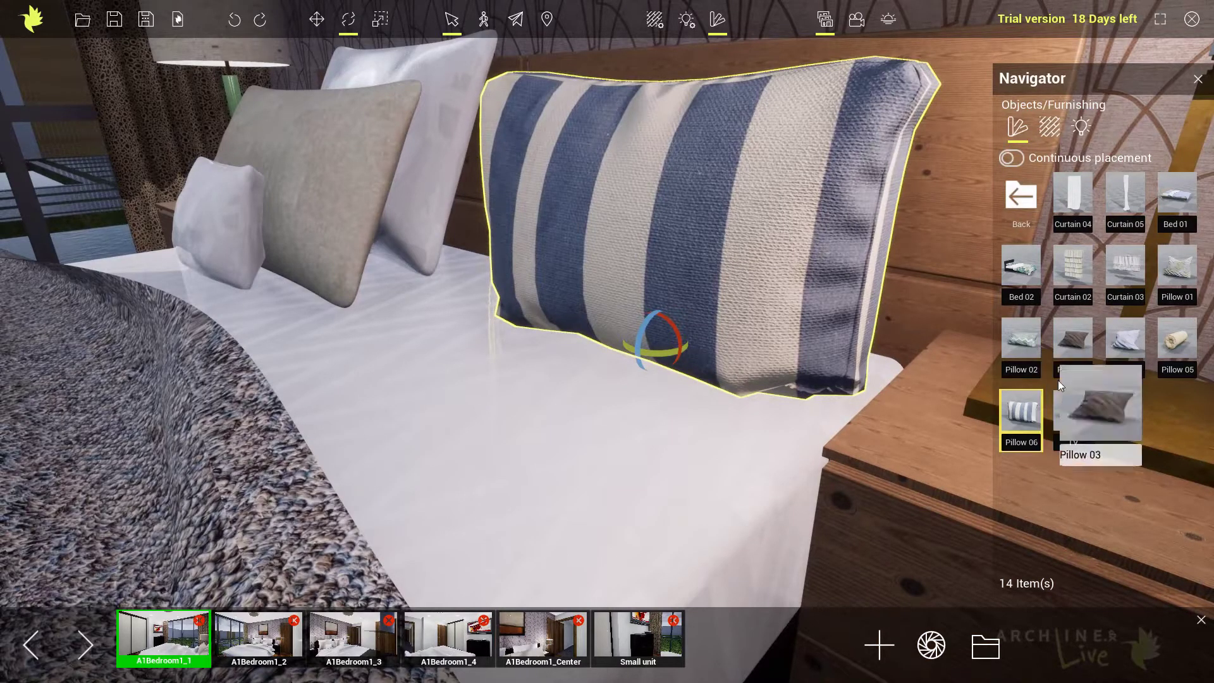
Place Pillow 01 in front of the striped pillow and rotate it to face away from the headboard.
{"action": "left_click_drag", "start_coordinate": [1175, 271], "coordinate": [528, 412]}
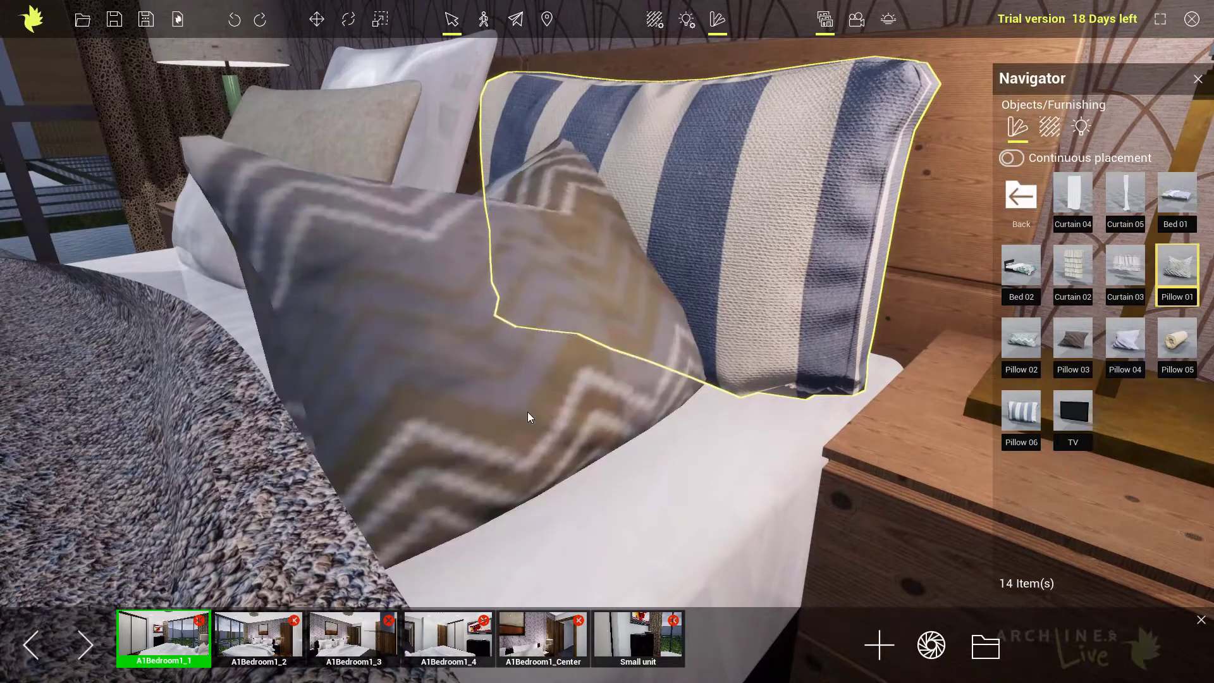
{"action": "left_click", "coordinate": [523, 403]}
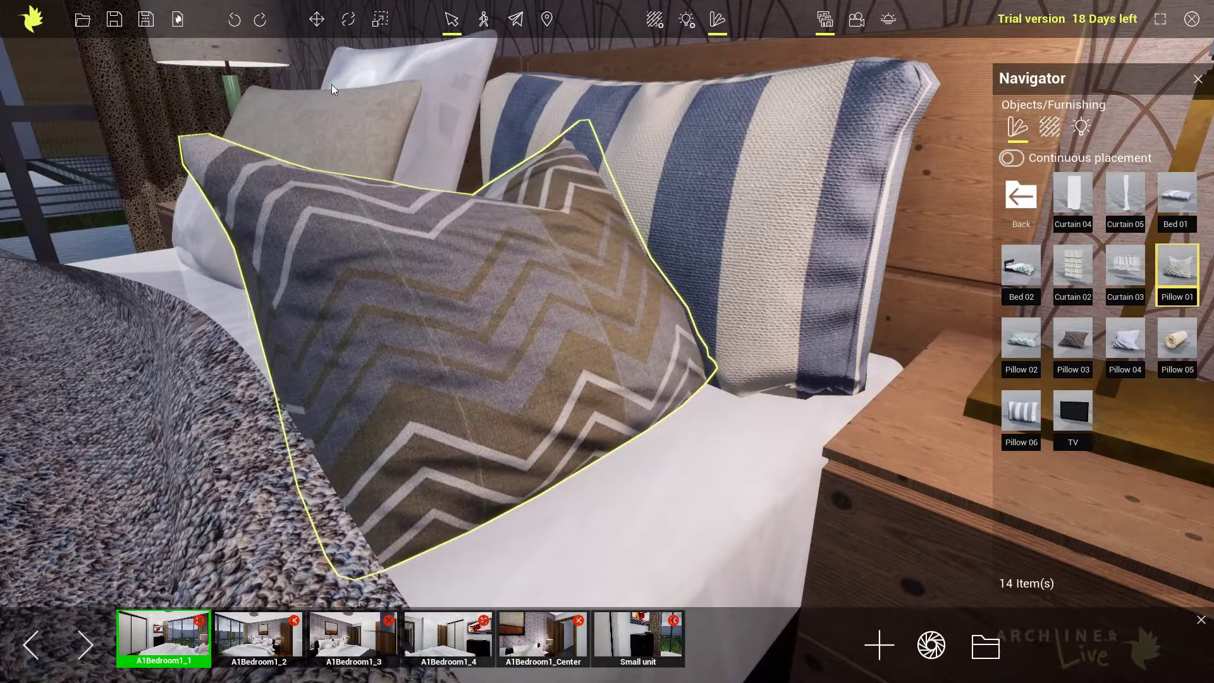
{"action": "left_click", "coordinate": [348, 19]}
{"action": "left_click_drag", "start_coordinate": [529, 423], "coordinate": [599, 417]}
{"action": "left_click", "coordinate": [758, 315]}
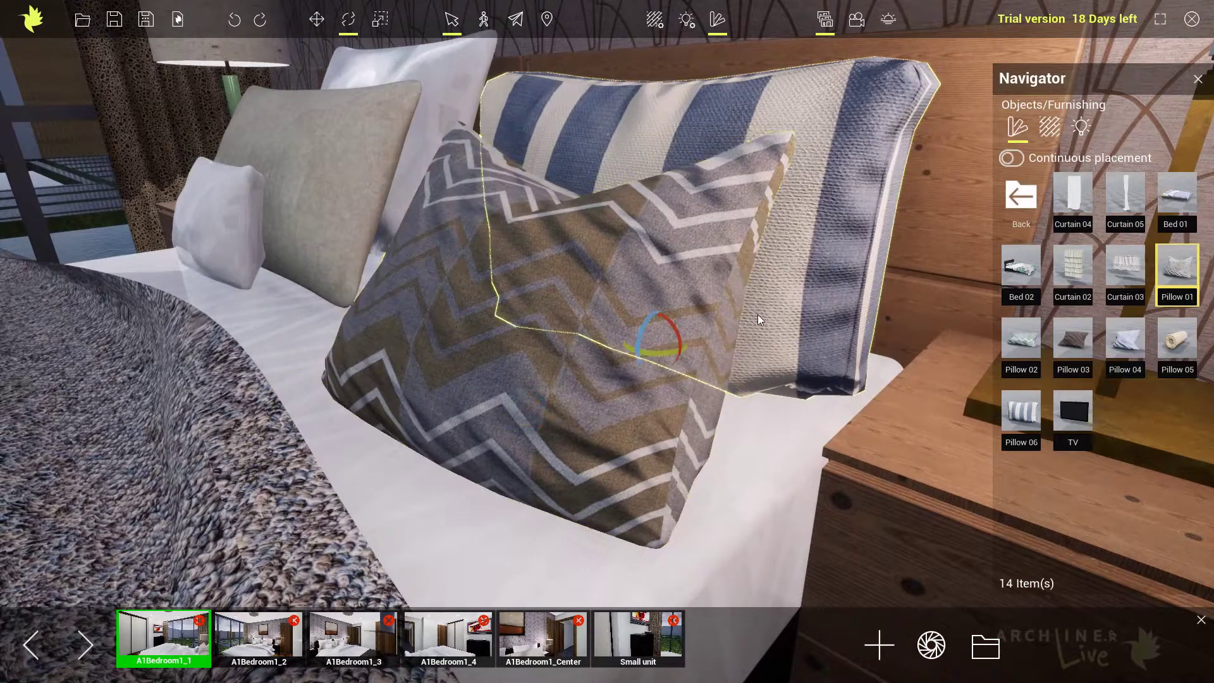
Move the zigzag-patterned pillow closer to the striped pillow.
{"action": "left_click", "coordinate": [559, 323]}
{"action": "left_click", "coordinate": [316, 19]}
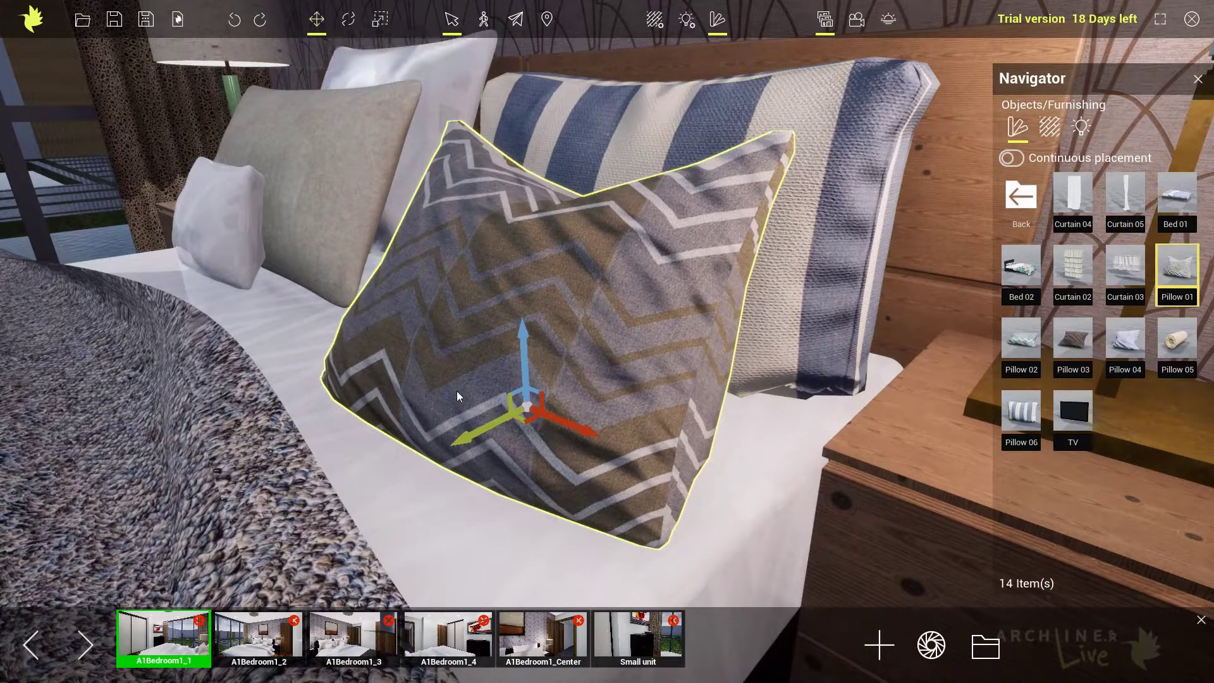
{"action": "mouse_move", "coordinate": [467, 435]}
{"action": "left_mouse_down"}
{"action": "mouse_move", "coordinate": [506, 422]}
{"action": "mouse_move", "coordinate": [487, 423]}
{"action": "left_mouse_up"}
{"action": "left_click", "coordinate": [752, 347]}
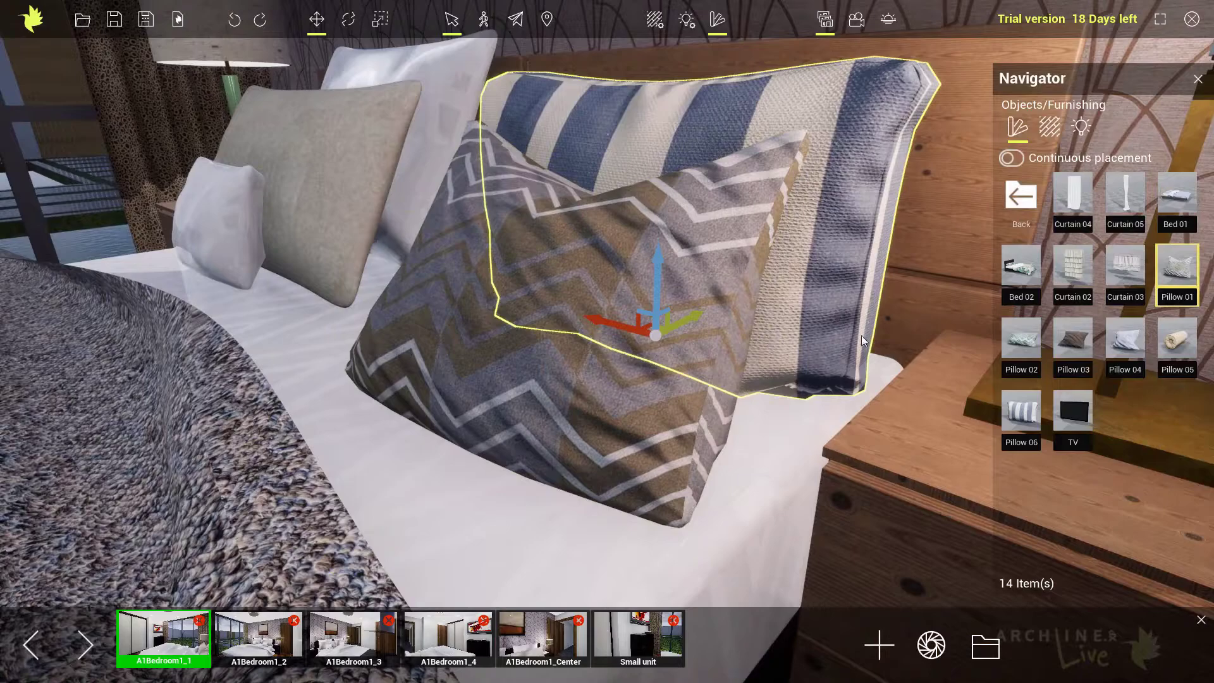
Place Pillow 05 in front of the zigzag-patterned pillow and raise it out of the mattress.
{"action": "mouse_move", "coordinate": [1179, 341]}
{"action": "left_click_drag", "start_coordinate": [1179, 340], "coordinate": [462, 487]}
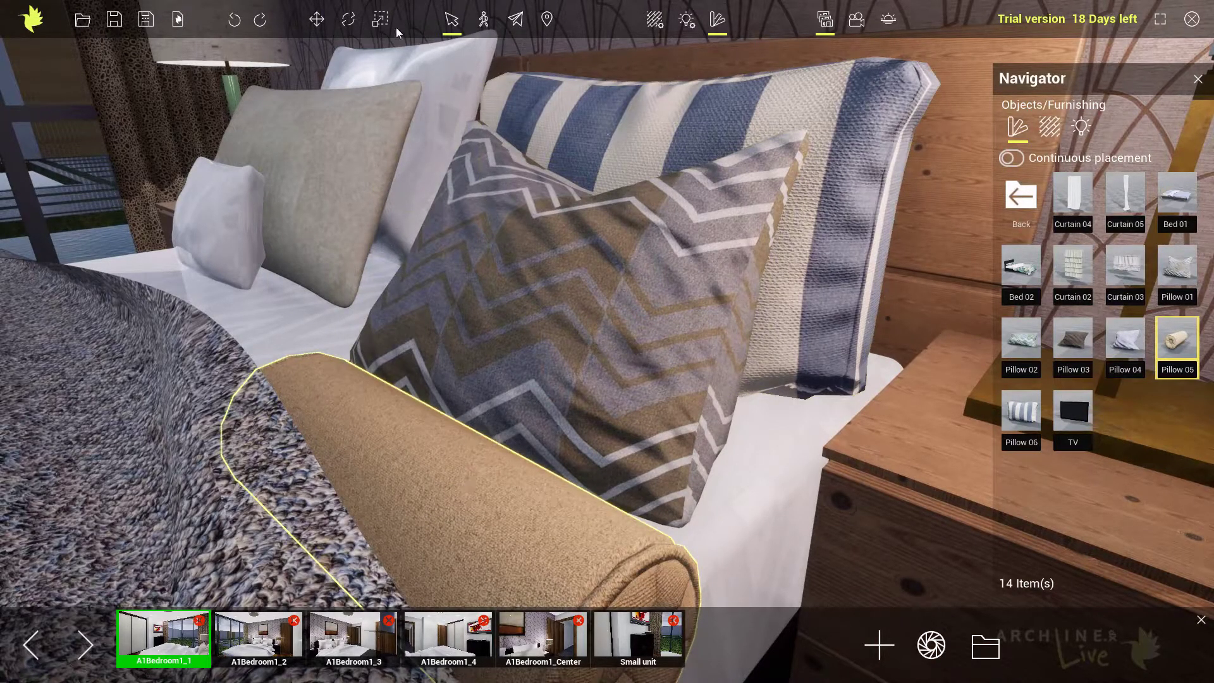
{"action": "left_click", "coordinate": [316, 20]}
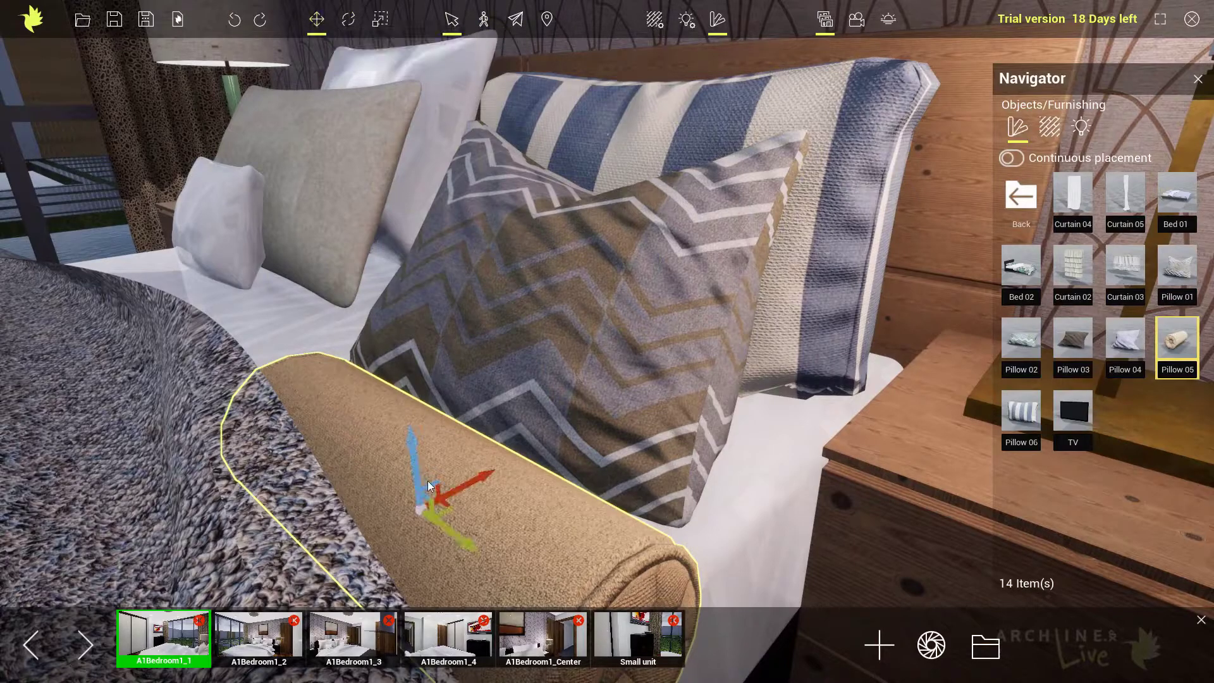
{"action": "left_click_drag", "start_coordinate": [415, 467], "coordinate": [365, 362]}
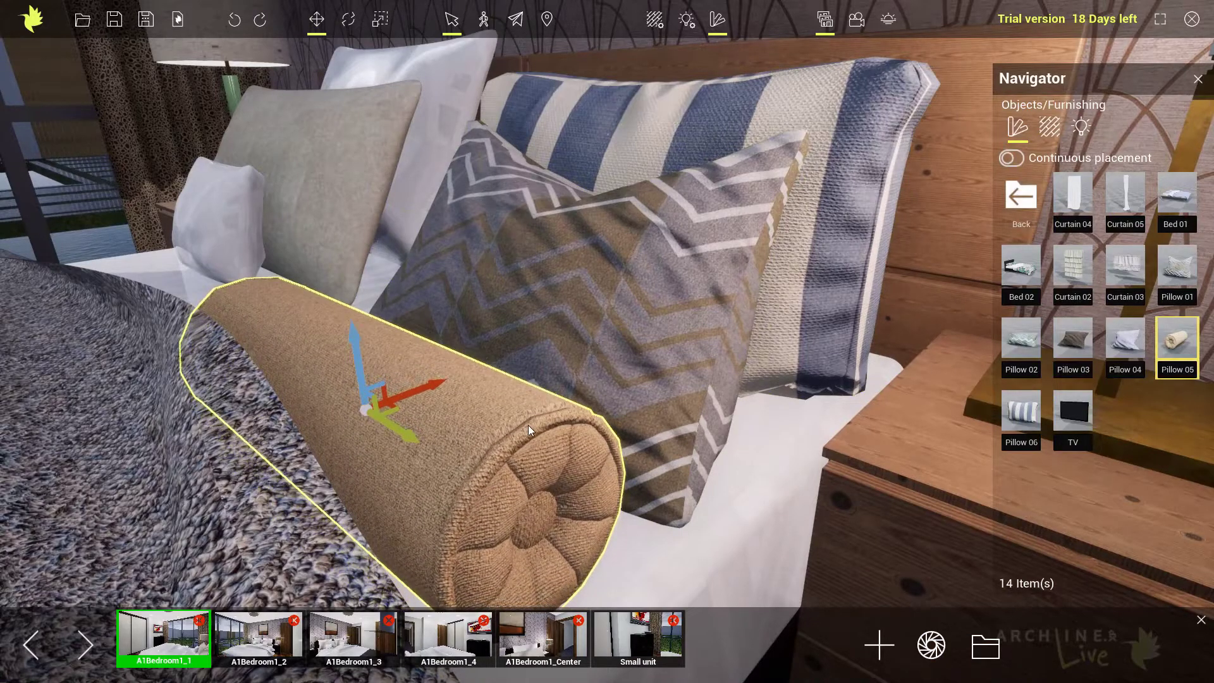
{"action": "middle_click_drag", "start_coordinate": [526, 426], "coordinate": [540, 415]}
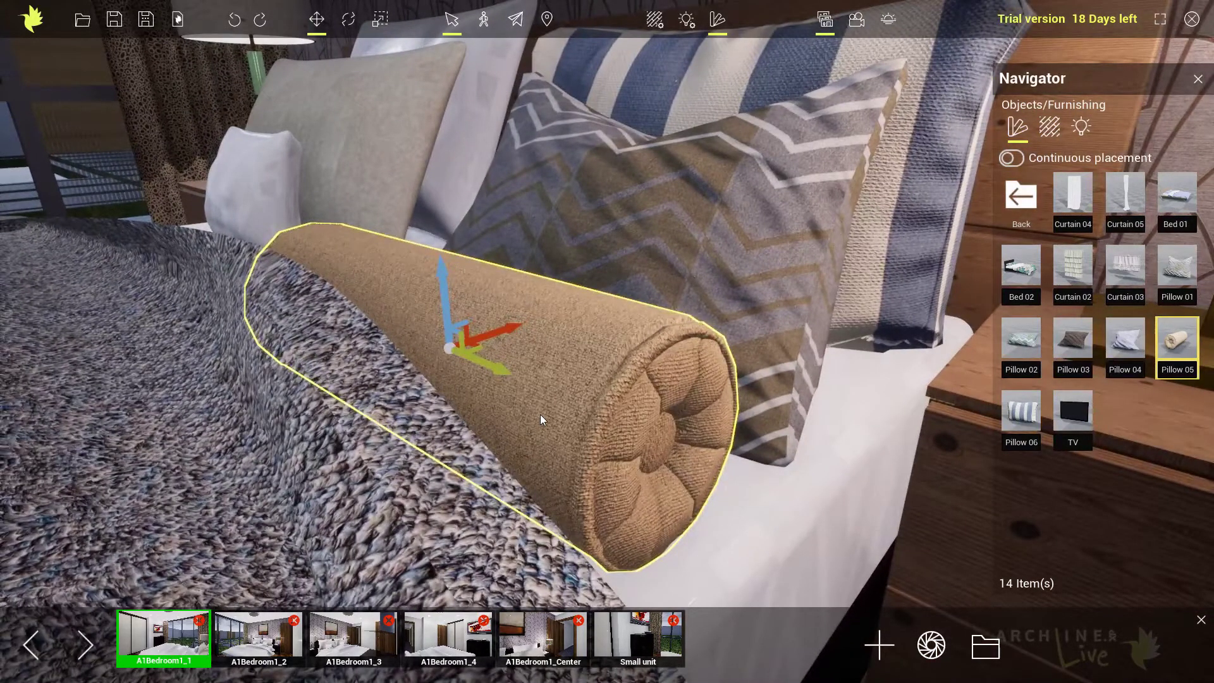
Scale the Pillow 05 bolster slightly longer along its length.
{"action": "left_click", "coordinate": [383, 24]}
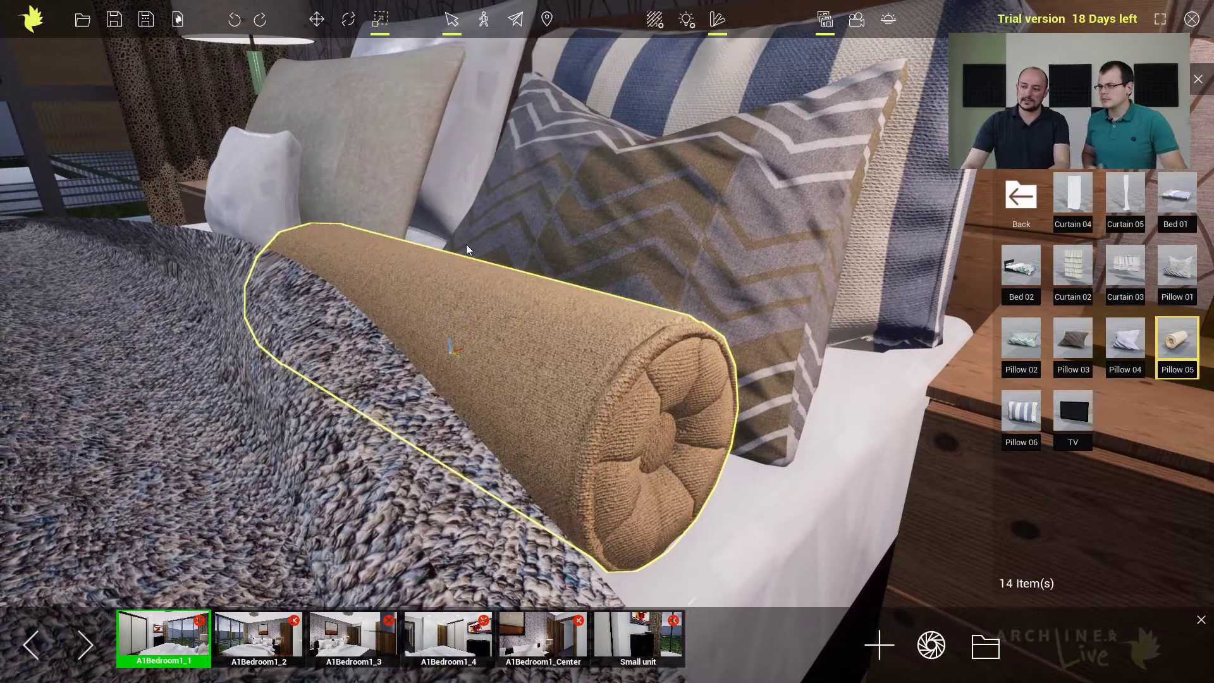
{"action": "left_click", "coordinate": [569, 256]}
{"action": "left_click", "coordinate": [533, 342]}
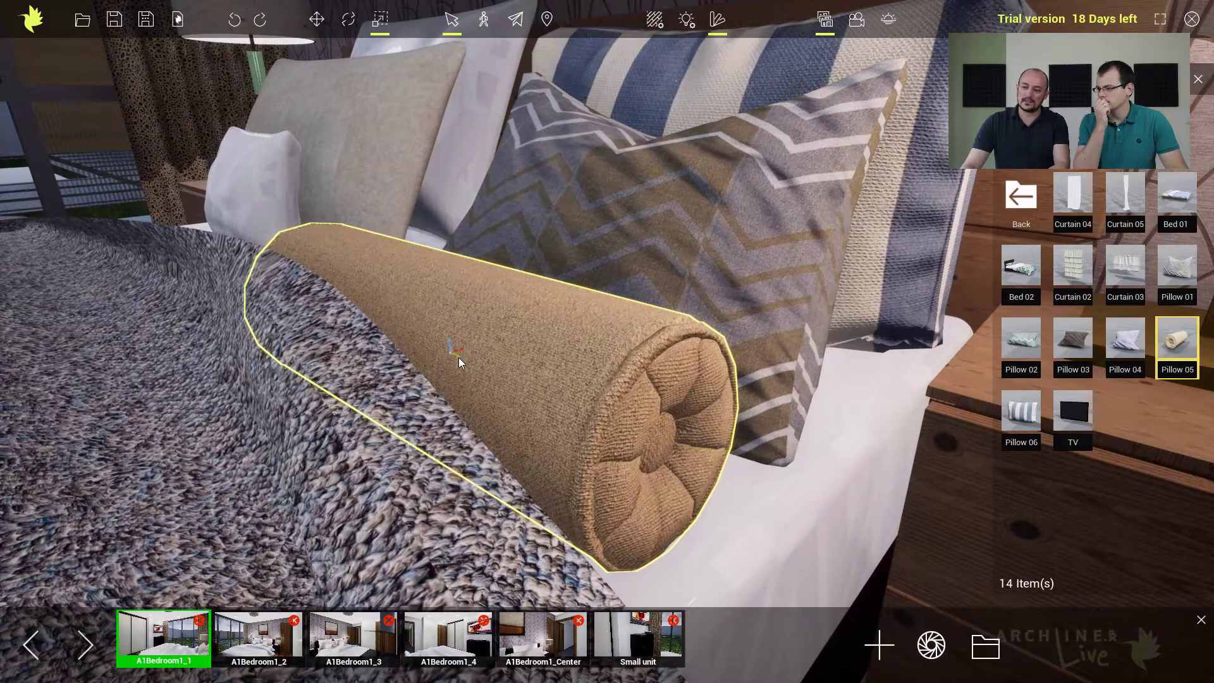
{"action": "left_click", "coordinate": [583, 246]}
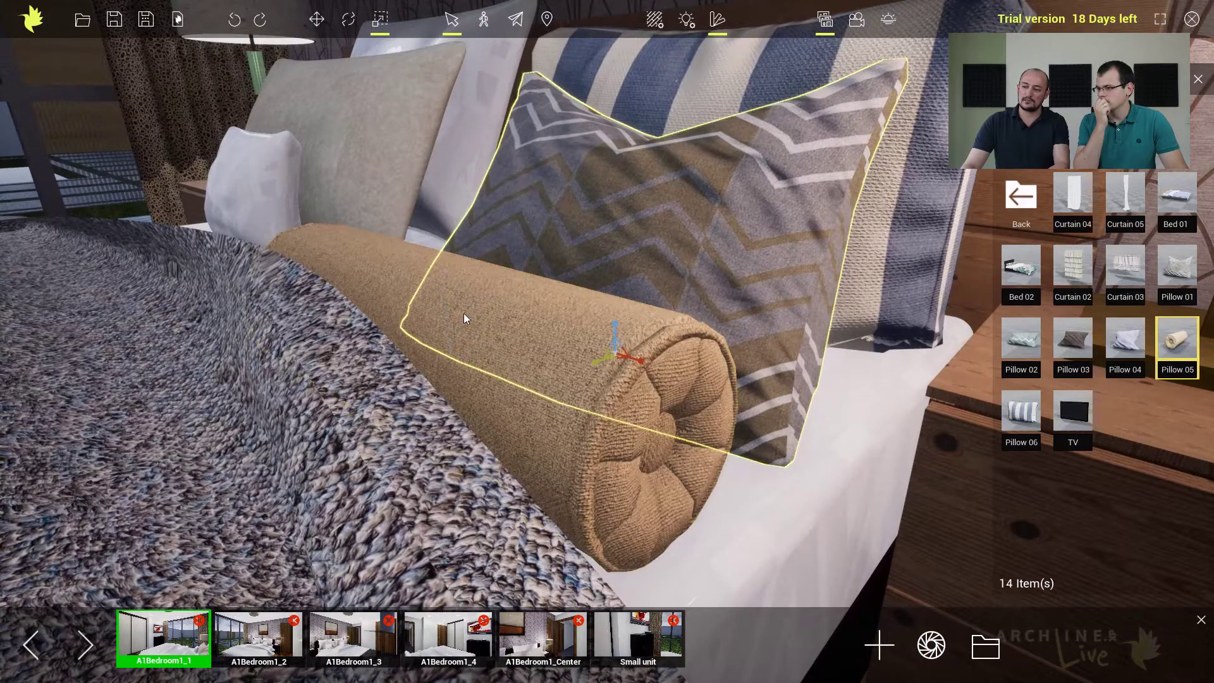
{"action": "scroll", "coordinate": [468, 322], "scroll_direction": "down", "scroll_amount": 5}
{"action": "left_click", "coordinate": [555, 348]}
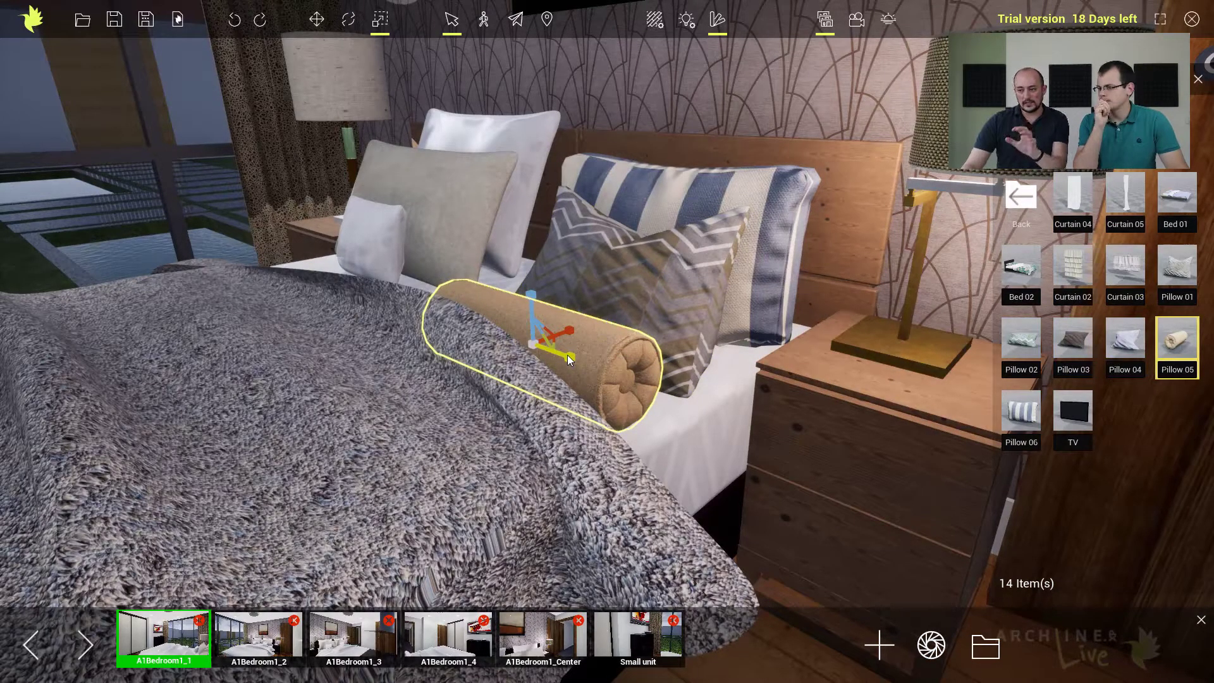
{"action": "mouse_move", "coordinate": [567, 355]}
{"action": "left_mouse_down"}
{"action": "mouse_move", "coordinate": [584, 361]}
{"action": "mouse_move", "coordinate": [564, 357]}
{"action": "left_mouse_up"}
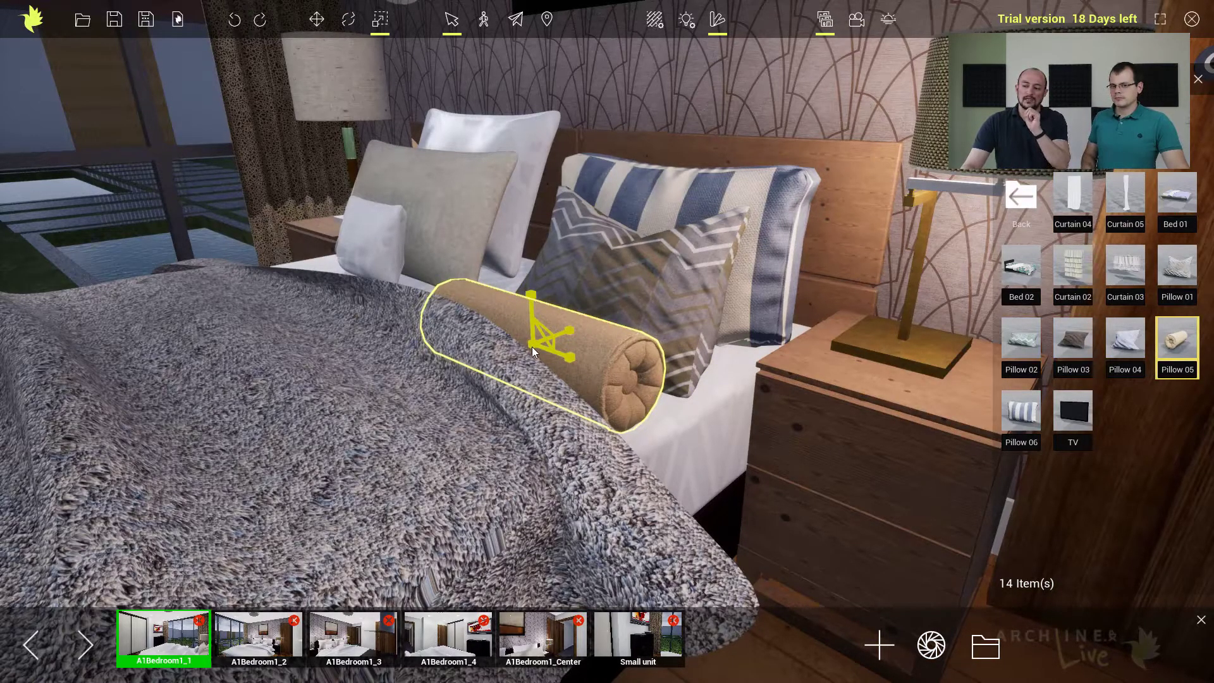
Try enlarging the bolster uniformly, undo that scaling and clear the selection.
{"action": "mouse_move", "coordinate": [532, 347]}
{"action": "left_mouse_down"}
{"action": "mouse_move", "coordinate": [563, 333]}
{"action": "mouse_move", "coordinate": [542, 343]}
{"action": "left_mouse_up"}
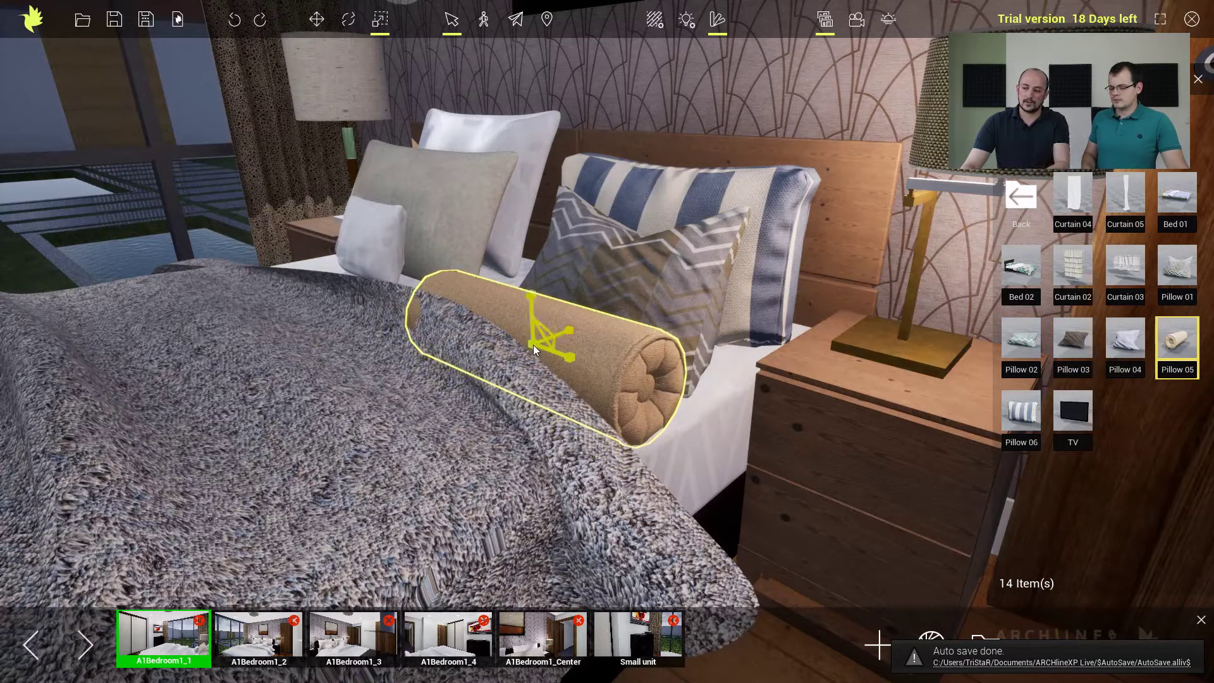
{"action": "left_click", "coordinate": [237, 24]}
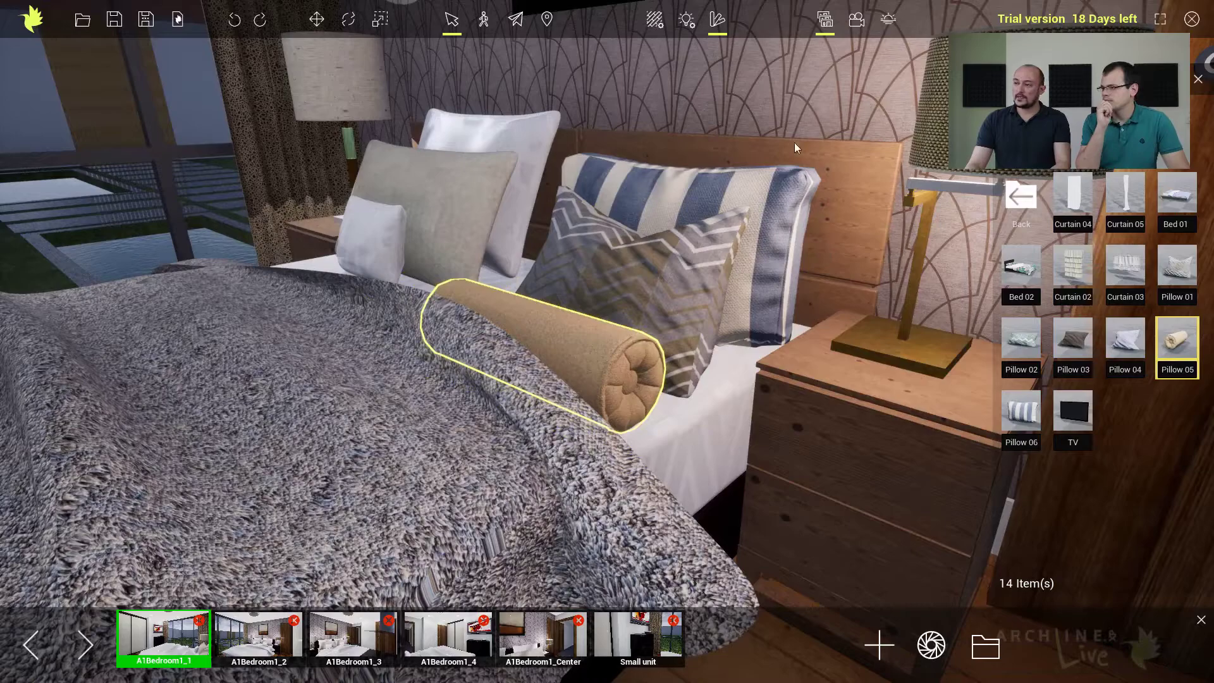
{"action": "left_click", "coordinate": [584, 146]}
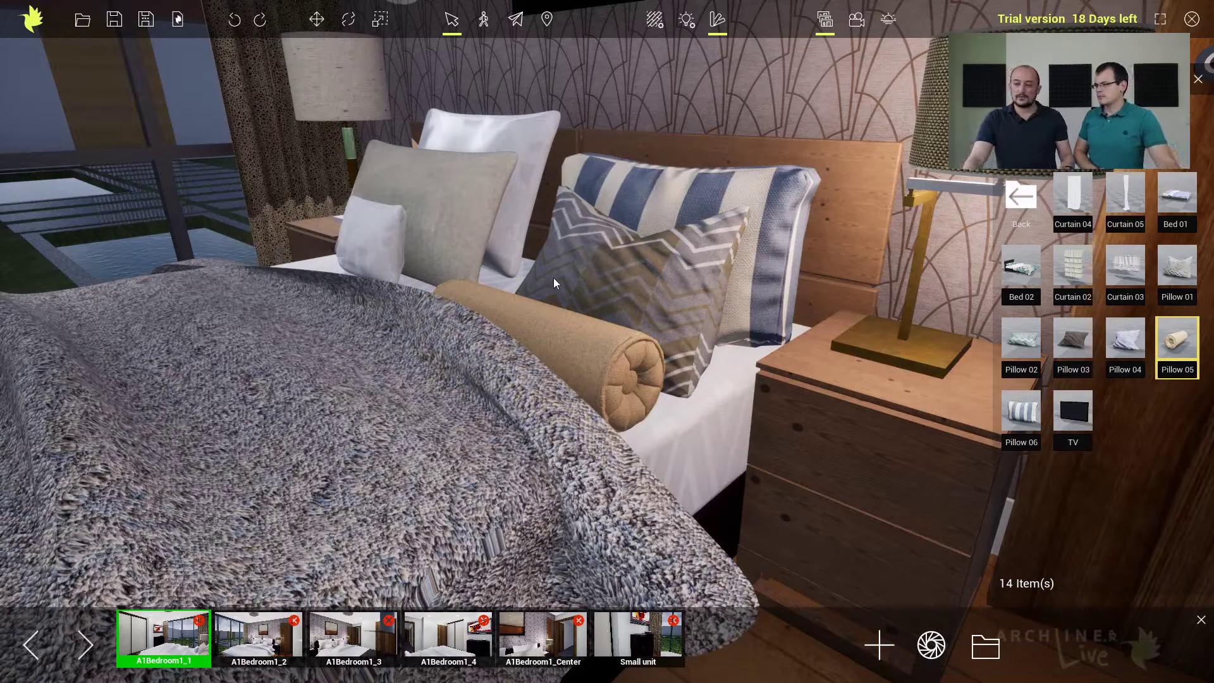
Examine the finished pillow and bolster arrangement on the bed from closer, wider and front-facing viewpoints.
{"action": "scroll", "coordinate": [532, 349], "scroll_direction": "up", "scroll_amount": 1}
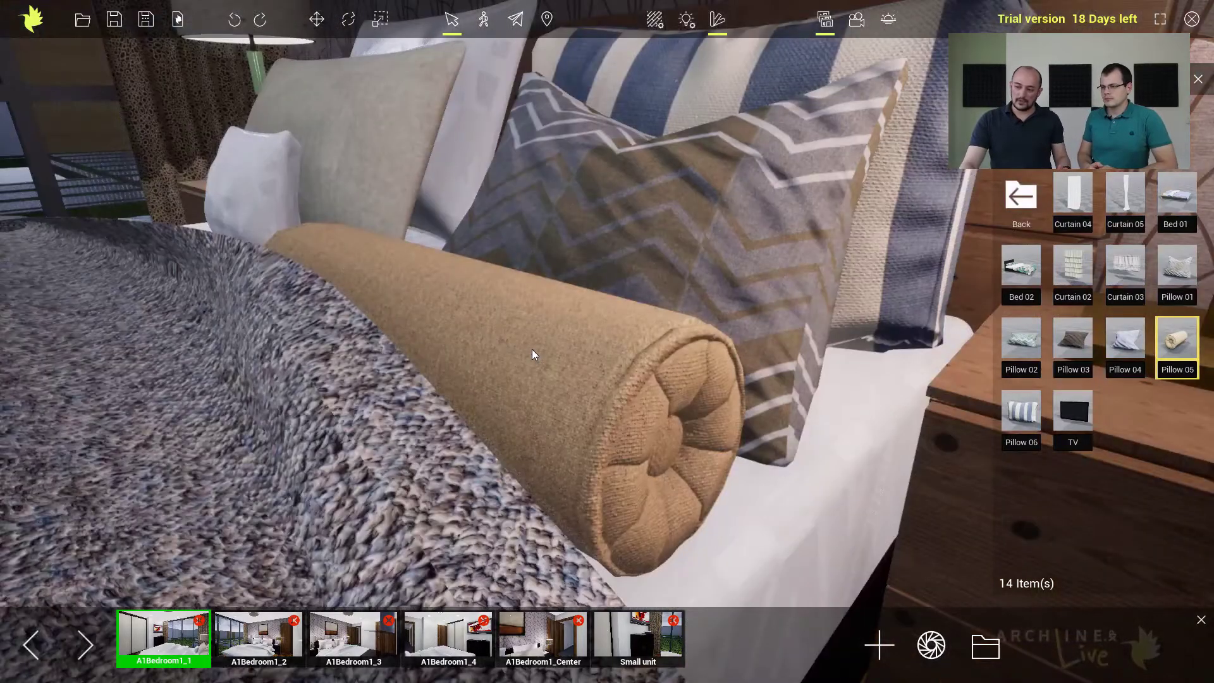
{"action": "scroll", "coordinate": [532, 349], "scroll_direction": "down", "scroll_amount": 1}
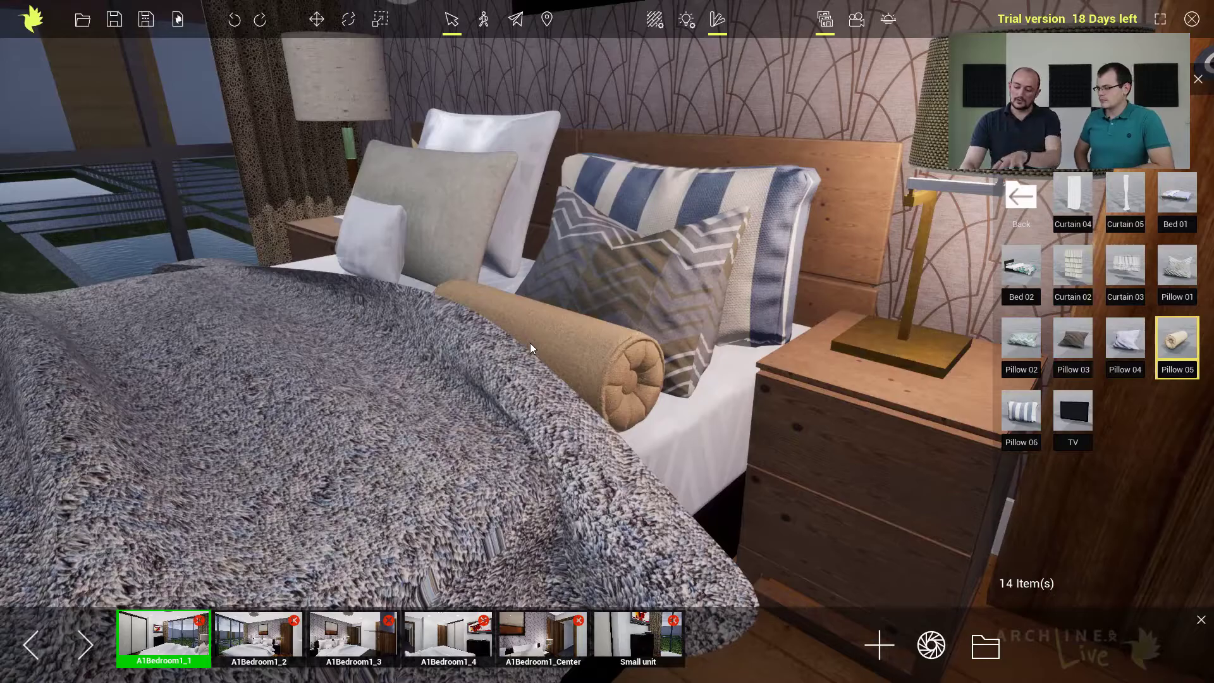
{"action": "mouse_move", "coordinate": [529, 342]}
{"action": "middle_mouse_down"}
{"action": "mouse_move", "coordinate": [574, 317]}
{"action": "mouse_move", "coordinate": [603, 365]}
{"action": "mouse_move", "coordinate": [533, 350]}
{"action": "mouse_move", "coordinate": [575, 311]}
{"action": "mouse_move", "coordinate": [574, 373]}
{"action": "mouse_move", "coordinate": [605, 328]}
{"action": "mouse_move", "coordinate": [603, 298]}
{"action": "mouse_move", "coordinate": [526, 266]}
{"action": "mouse_move", "coordinate": [412, 257]}
{"action": "mouse_move", "coordinate": [357, 271]}
{"action": "mouse_move", "coordinate": [477, 338]}
{"action": "mouse_move", "coordinate": [568, 341]}
{"action": "middle_mouse_up"}
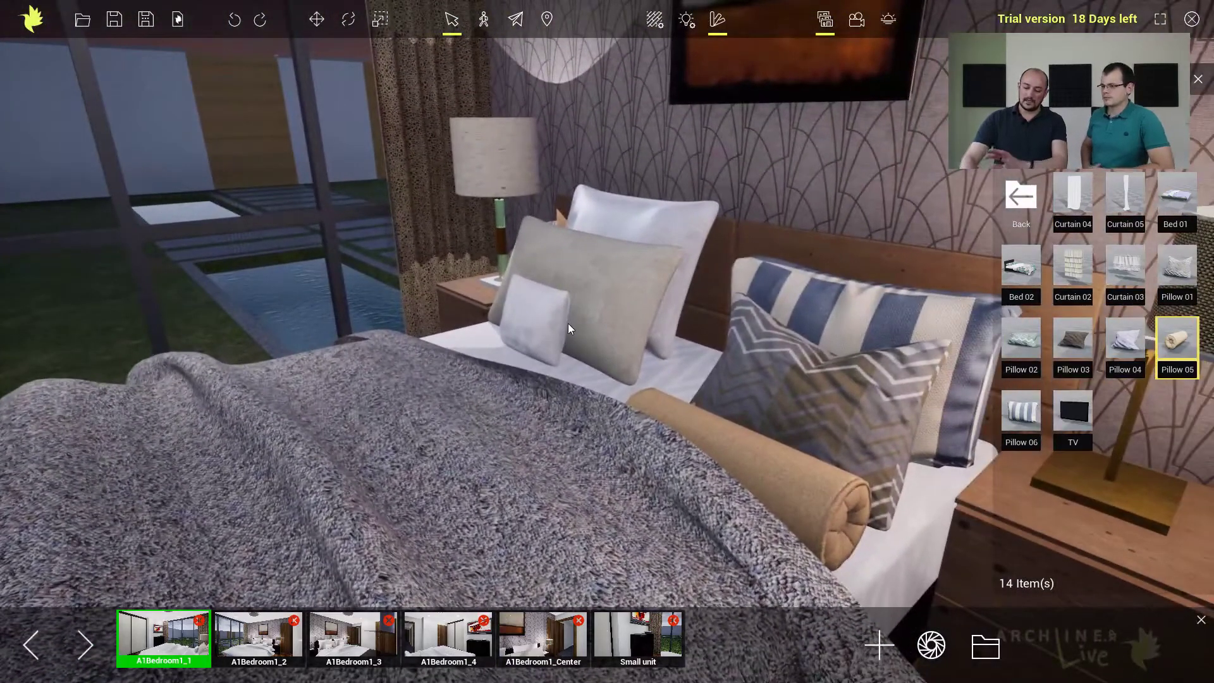
{"action": "left_click", "coordinate": [540, 322]}
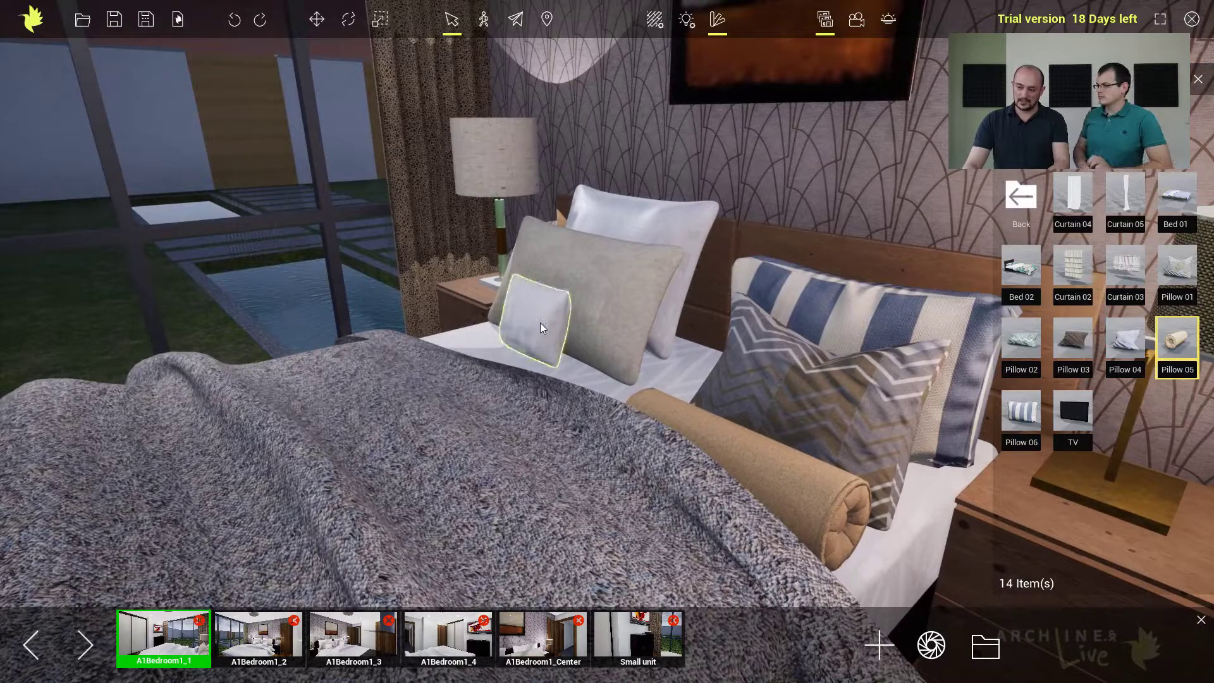
{"action": "left_click", "coordinate": [540, 322]}
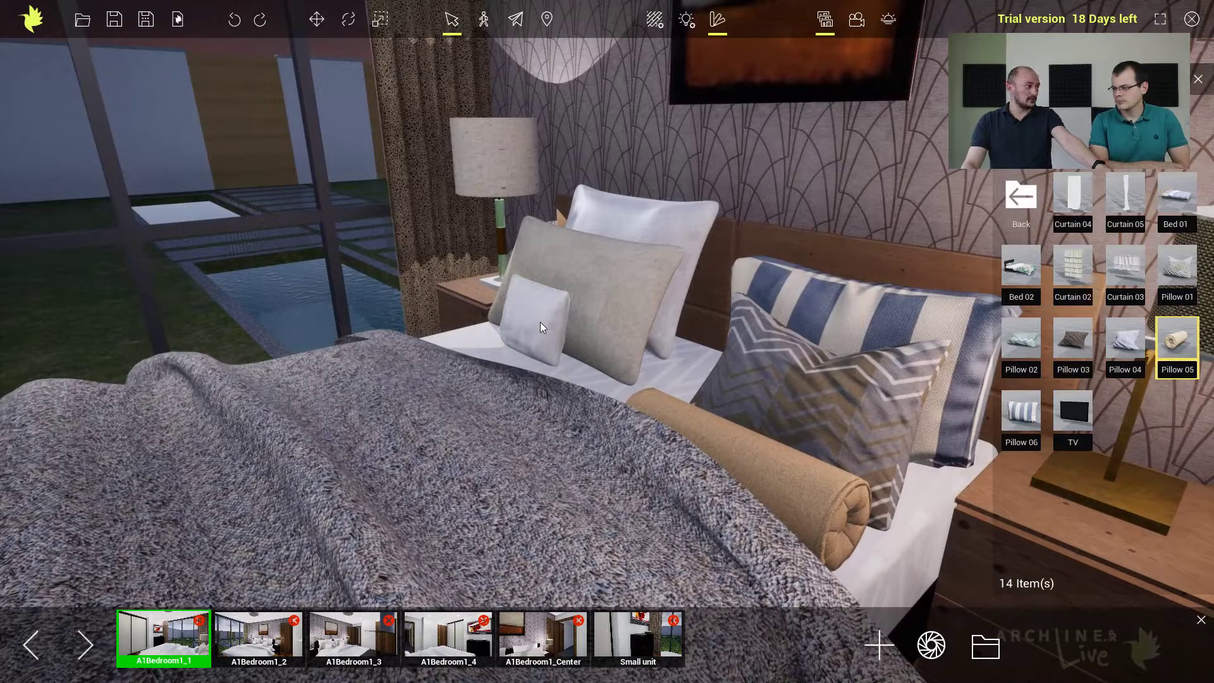
{"action": "mouse_move", "coordinate": [540, 323]}
{"action": "middle_mouse_down"}
{"action": "mouse_move", "coordinate": [613, 324]}
{"action": "mouse_move", "coordinate": [545, 327]}
{"action": "mouse_move", "coordinate": [570, 328]}
{"action": "mouse_move", "coordinate": [560, 327]}
{"action": "middle_mouse_up"}
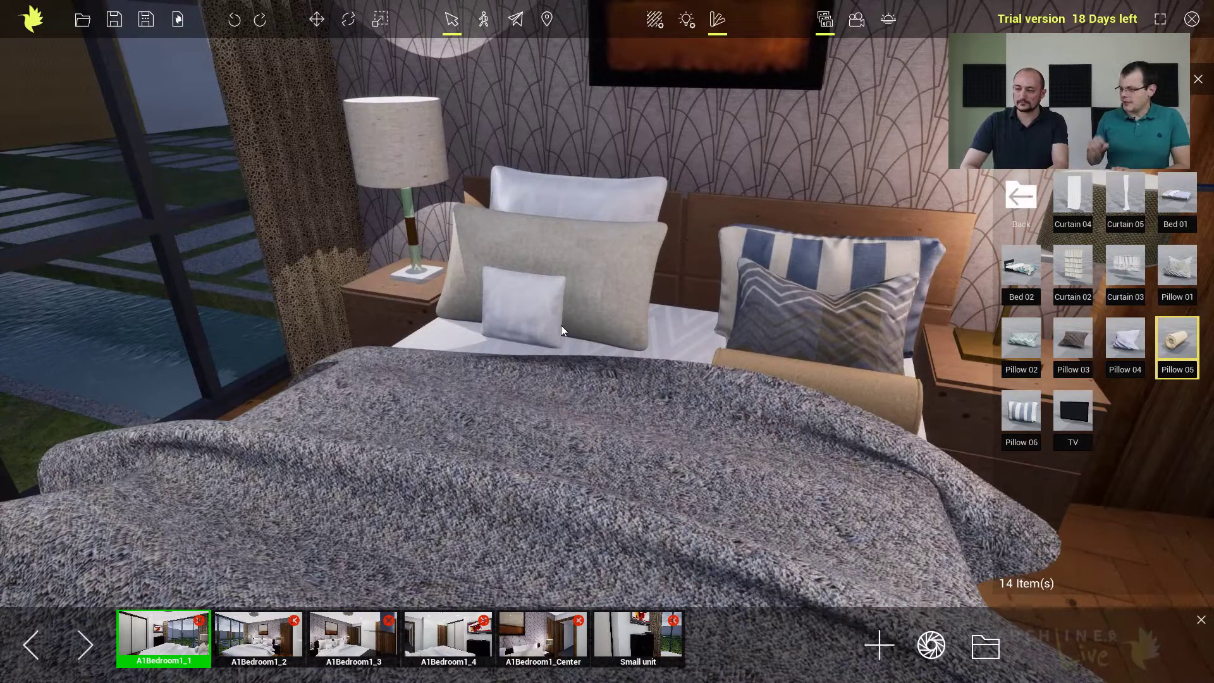
{"action": "double_click", "coordinate": [521, 309]}
{"action": "scroll", "coordinate": [524, 317], "scroll_direction": "down", "scroll_amount": 5}
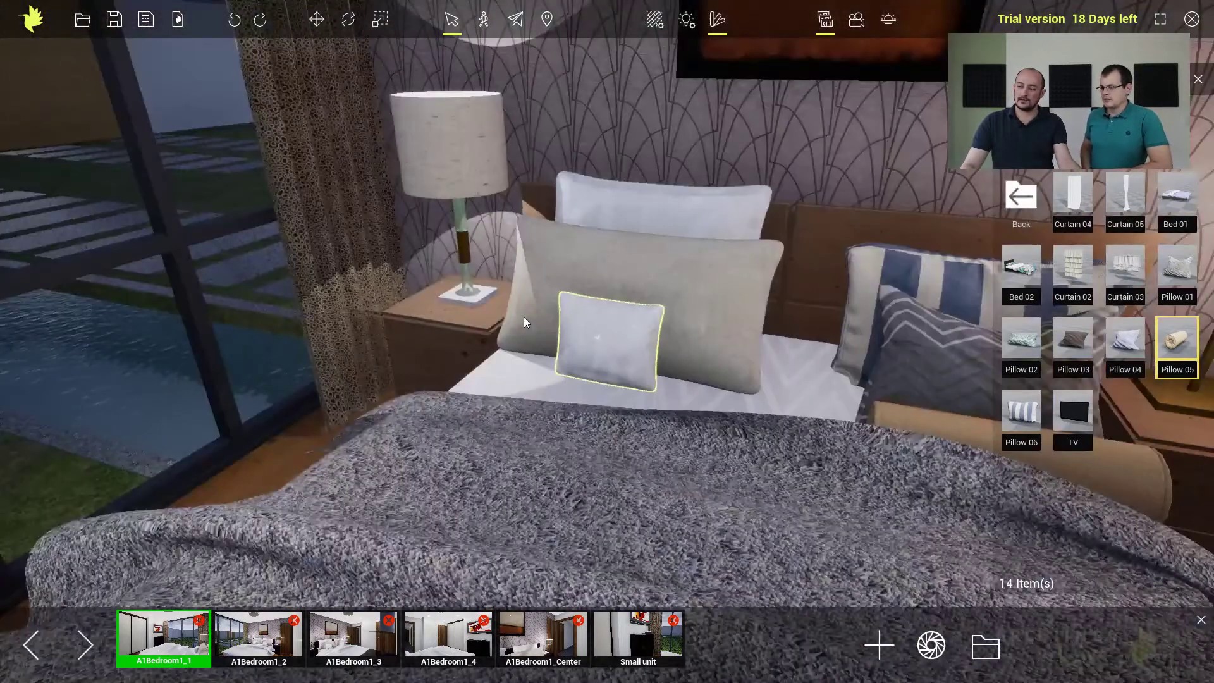
{"action": "left_click", "coordinate": [616, 342]}
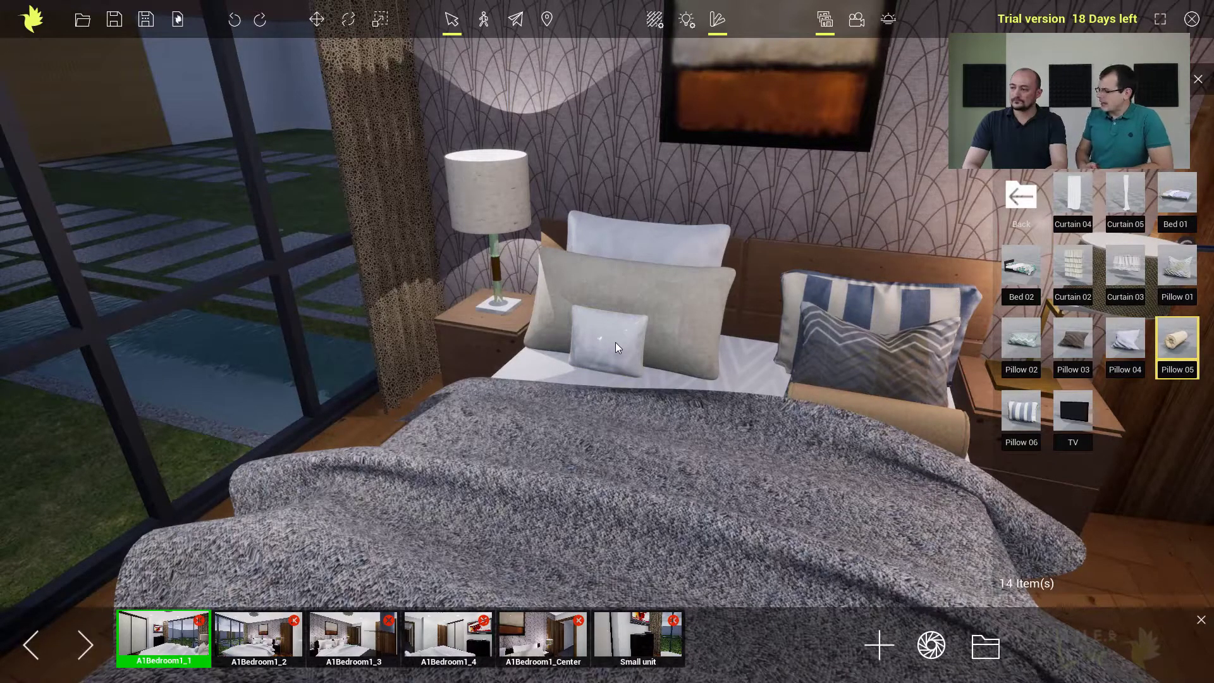
Place a Candle fire effect from the effects library on the first white candle on the dresser beneath the TV.
{"action": "right_click_drag", "start_coordinate": [650, 370], "coordinate": [398, 367]}
{"action": "right_click_drag", "start_coordinate": [427, 316], "coordinate": [377, 325]}
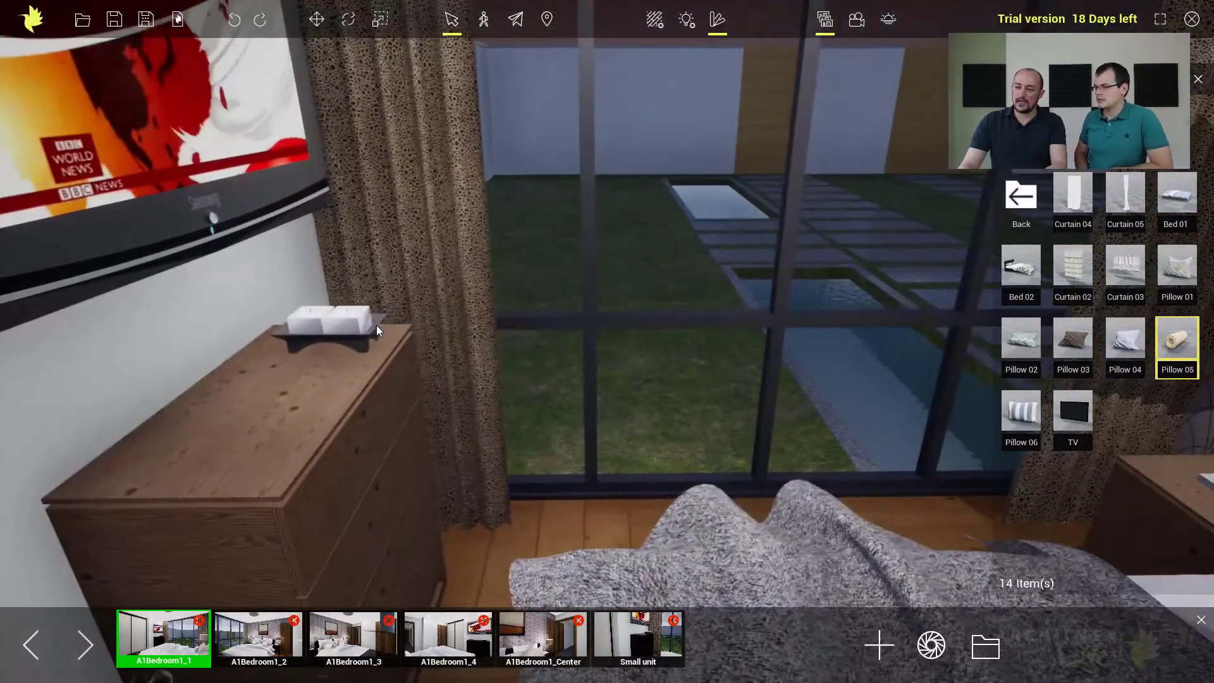
{"action": "left_click", "coordinate": [1023, 199]}
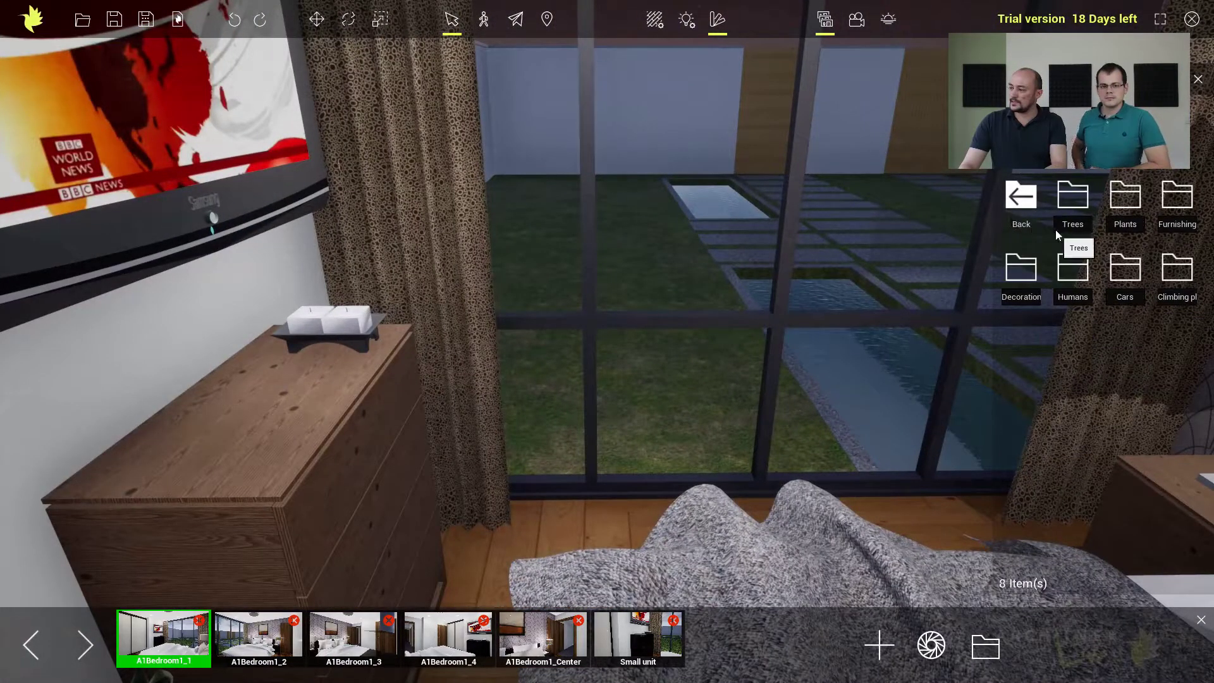
{"action": "left_click", "coordinate": [1021, 201]}
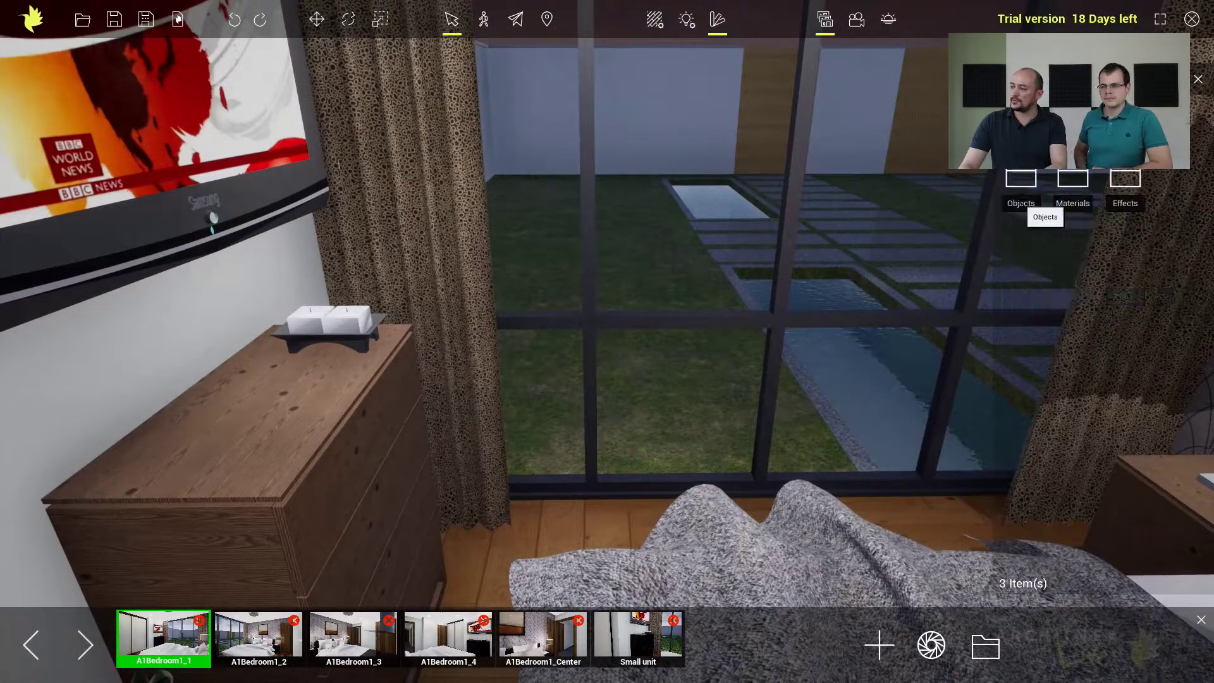
{"action": "left_click", "coordinate": [1127, 190]}
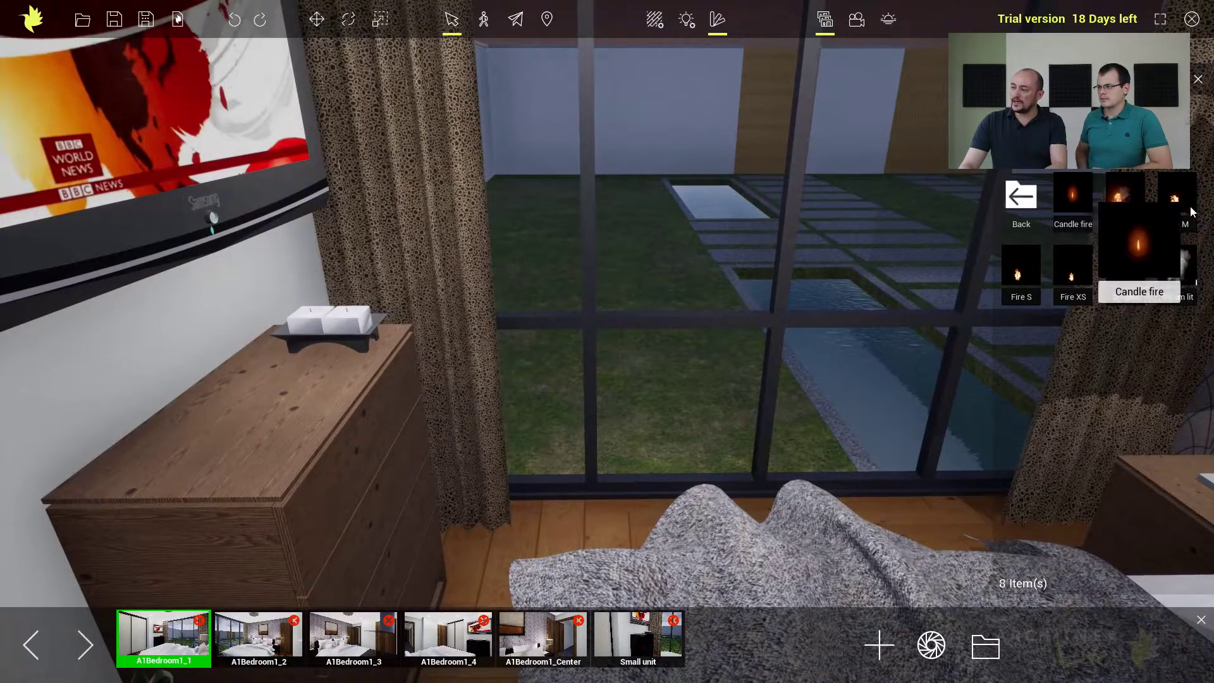
{"action": "mouse_move", "coordinate": [1070, 200]}
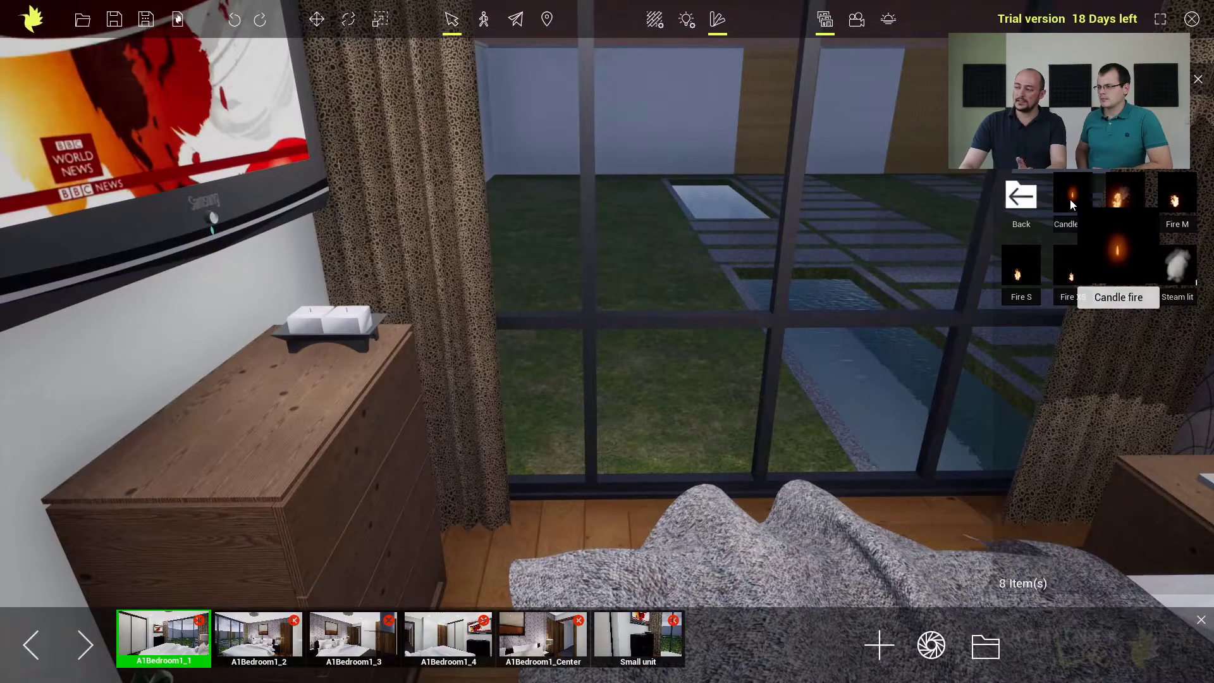
{"action": "left_click_drag", "start_coordinate": [1071, 197], "coordinate": [311, 311]}
Try adding a second Candle fire effect to the neighbouring candle on the dresser and delete that flame.
{"action": "left_click_drag", "start_coordinate": [1073, 199], "coordinate": [346, 314]}
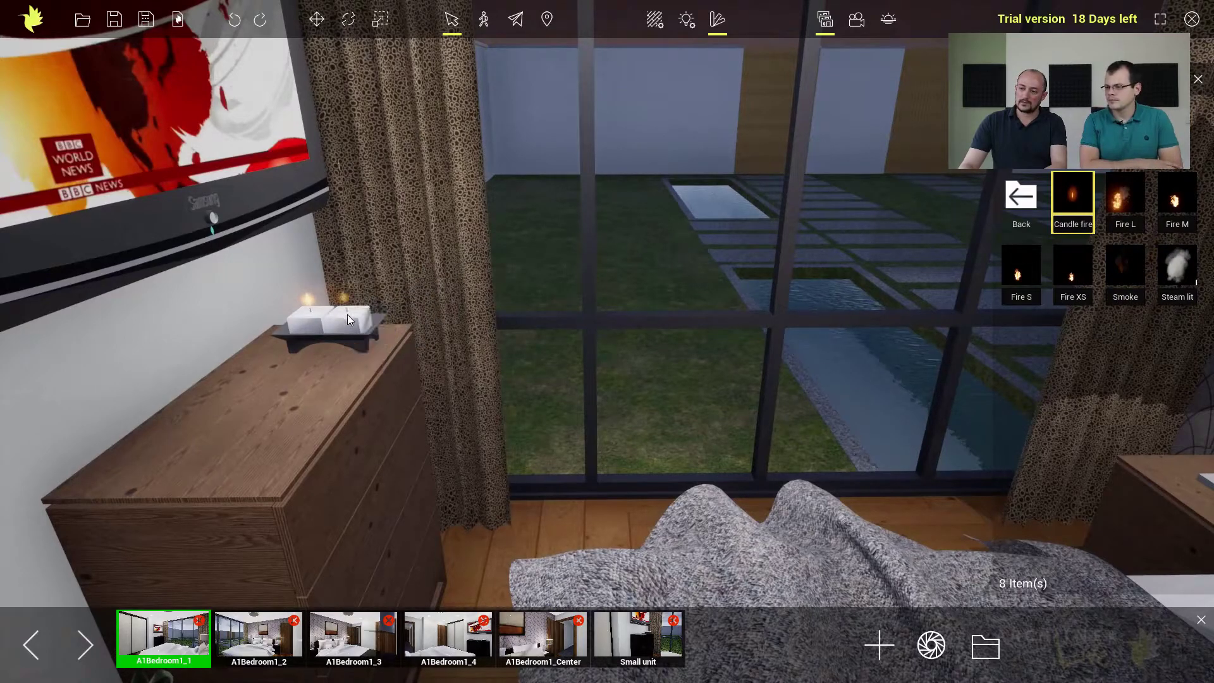
{"action": "double_click", "coordinate": [350, 325]}
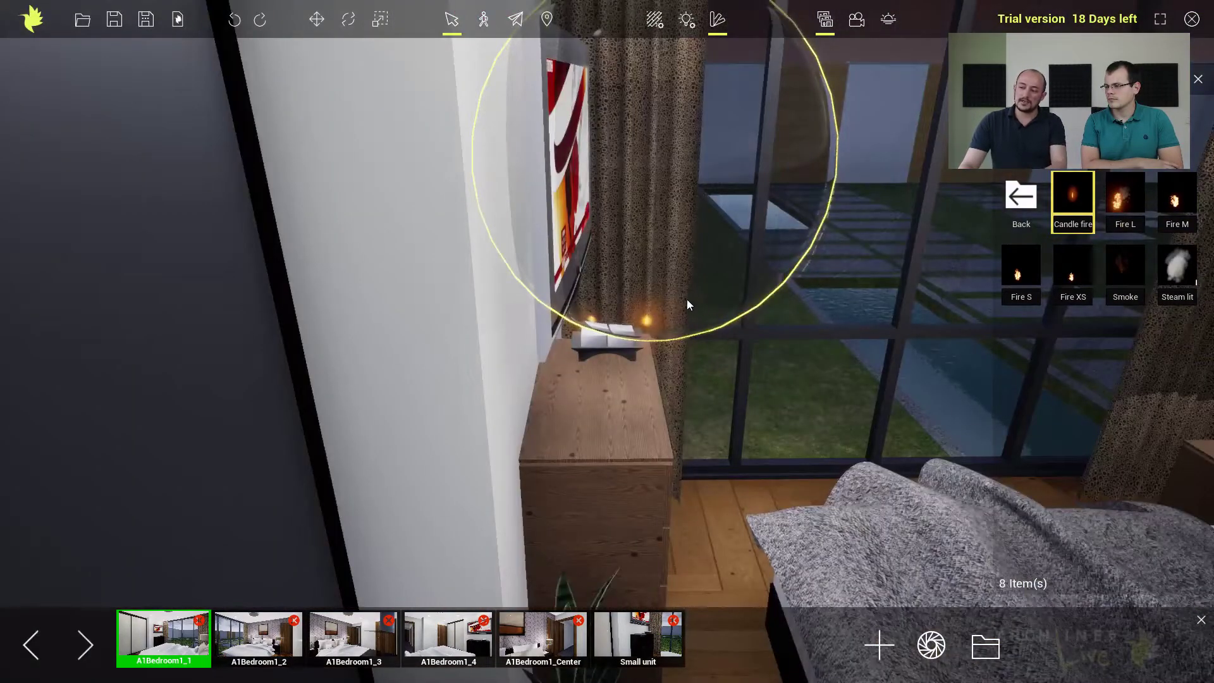
{"action": "key", "text": "Delete"}
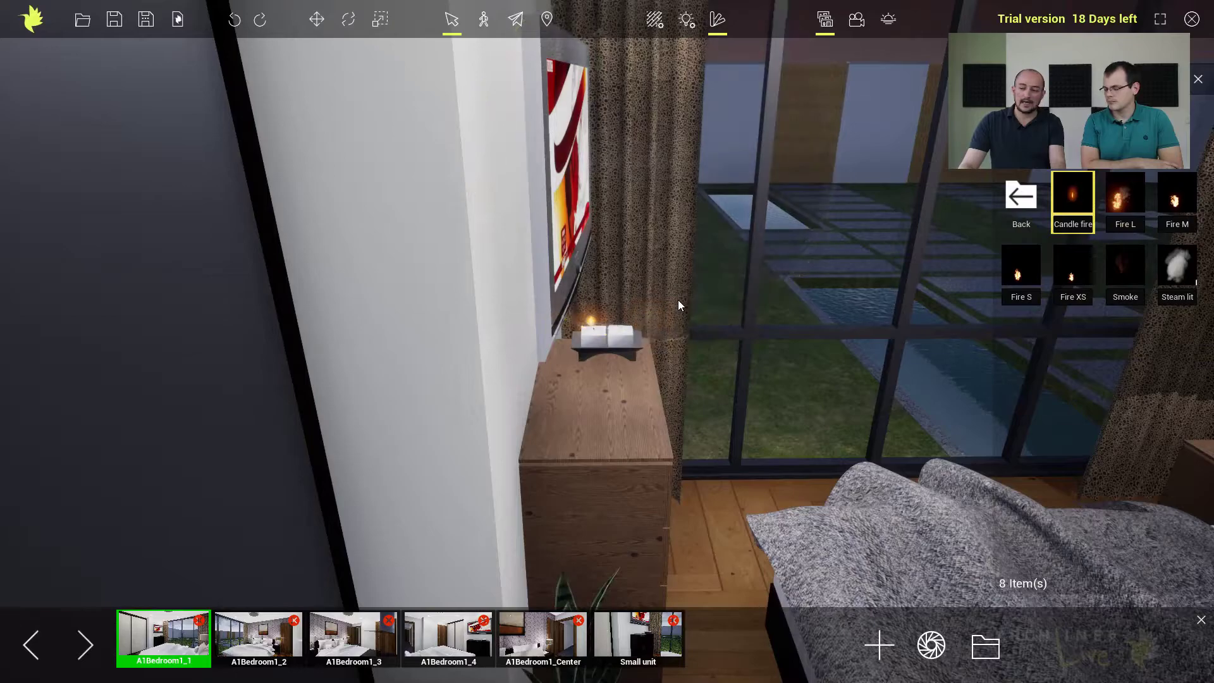
Delete the existing brown patterned curtains from the bedroom window.
{"action": "middle_click_drag", "start_coordinate": [621, 302], "coordinate": [581, 305]}
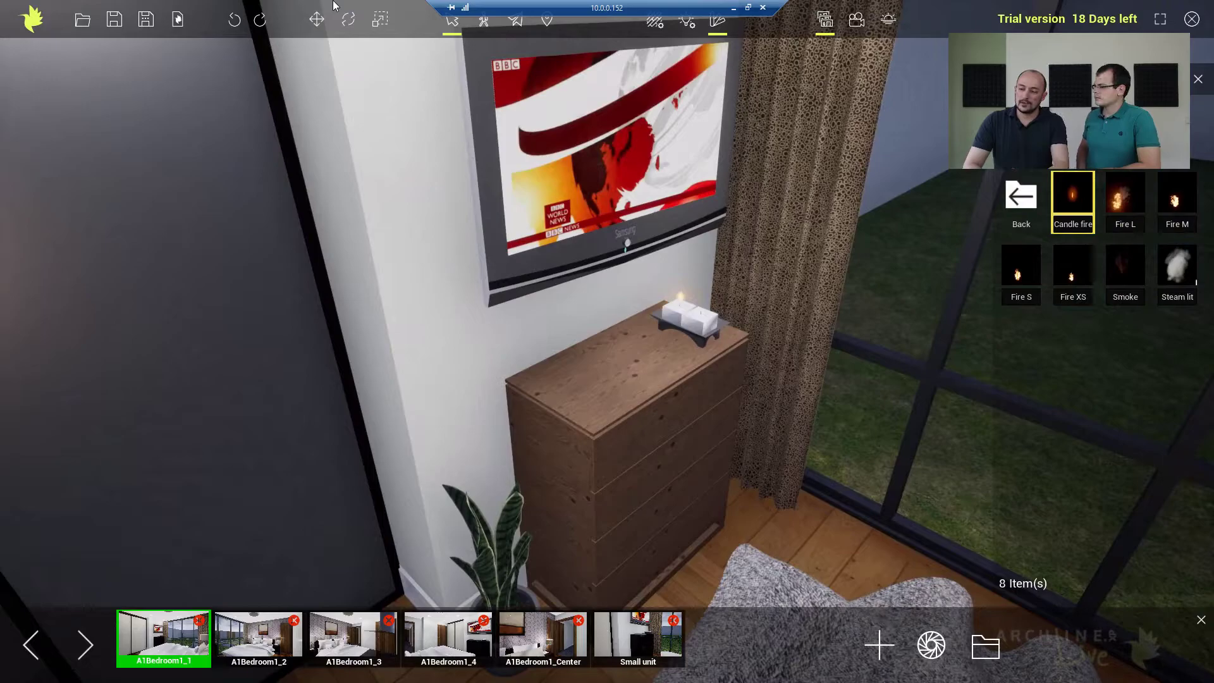
{"action": "right_click_drag", "start_coordinate": [787, 329], "coordinate": [833, 256]}
{"action": "middle_click_drag", "start_coordinate": [802, 285], "coordinate": [782, 203]}
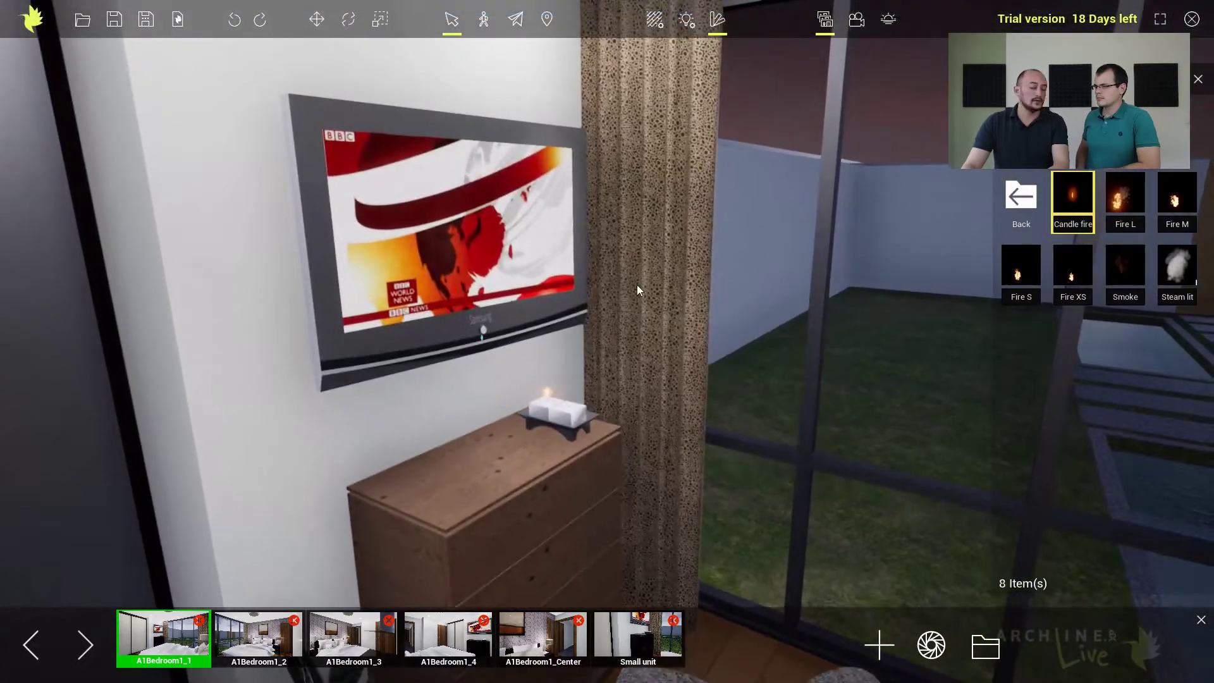
{"action": "left_click", "coordinate": [660, 272]}
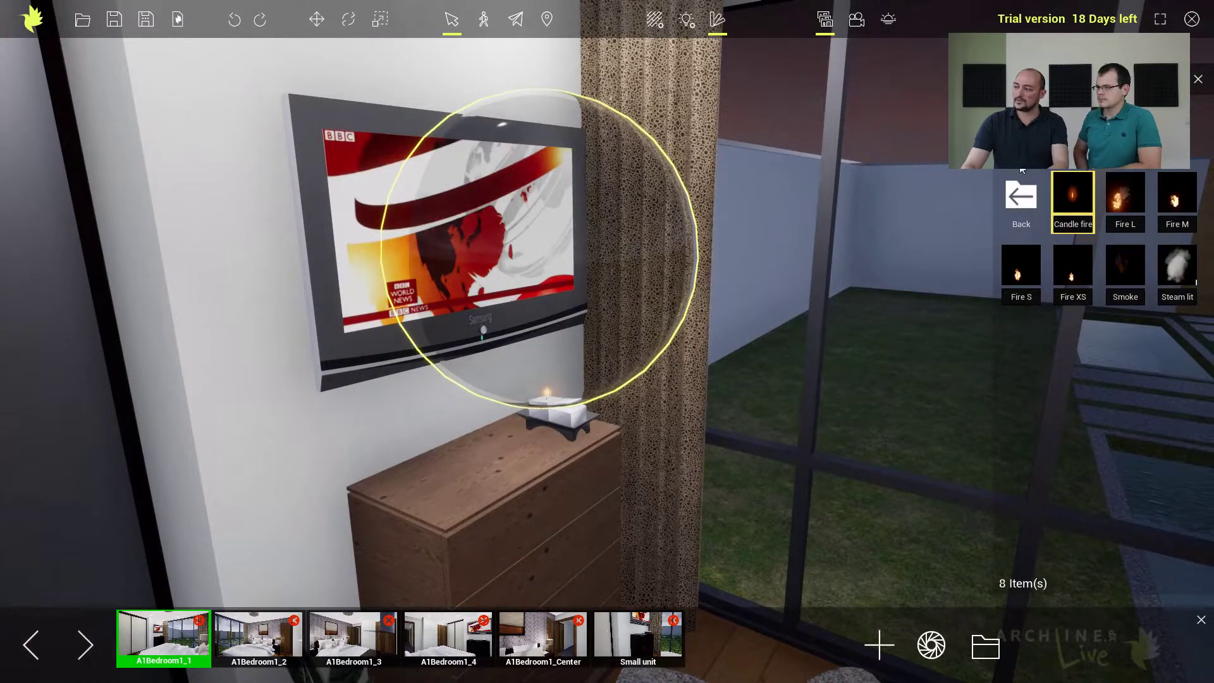
{"action": "left_click", "coordinate": [1197, 81]}
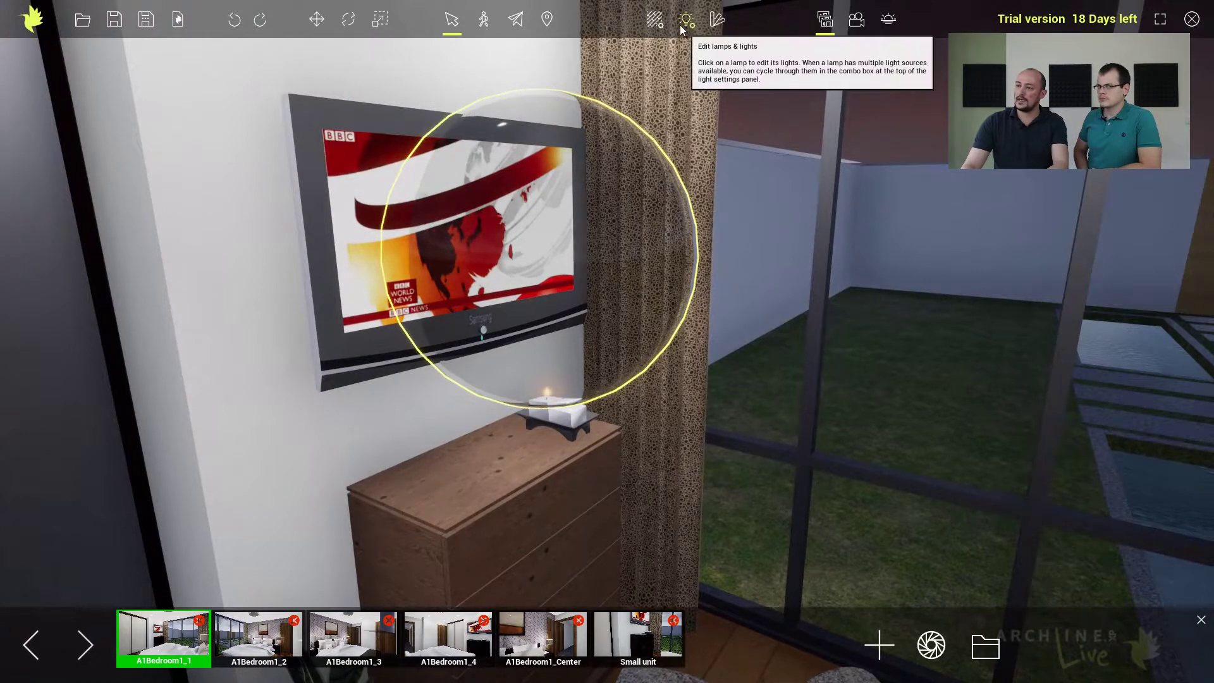
{"action": "left_click", "coordinate": [717, 19]}
{"action": "key", "text": "Delete"}
{"action": "right_click_drag", "start_coordinate": [669, 161], "coordinate": [914, 190]}
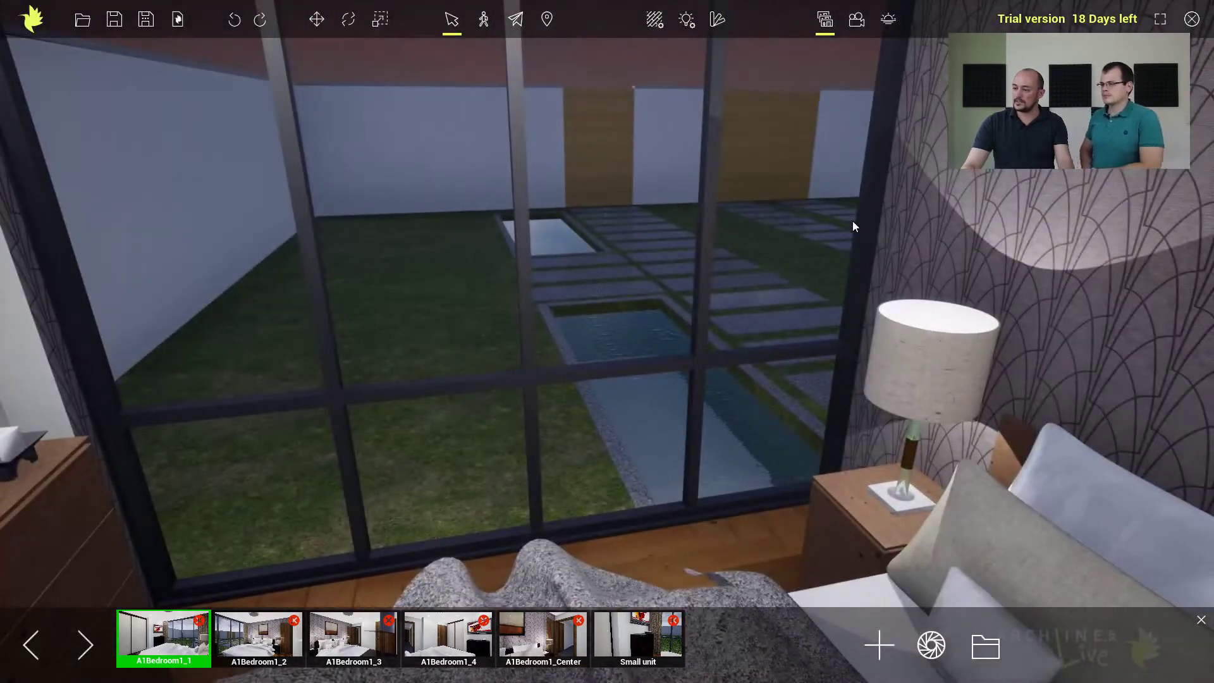
Place Curtain 04 from the furnishing library on the floor at the window beside the bedside lamp.
{"action": "right_click_drag", "start_coordinate": [715, 271], "coordinate": [743, 249]}
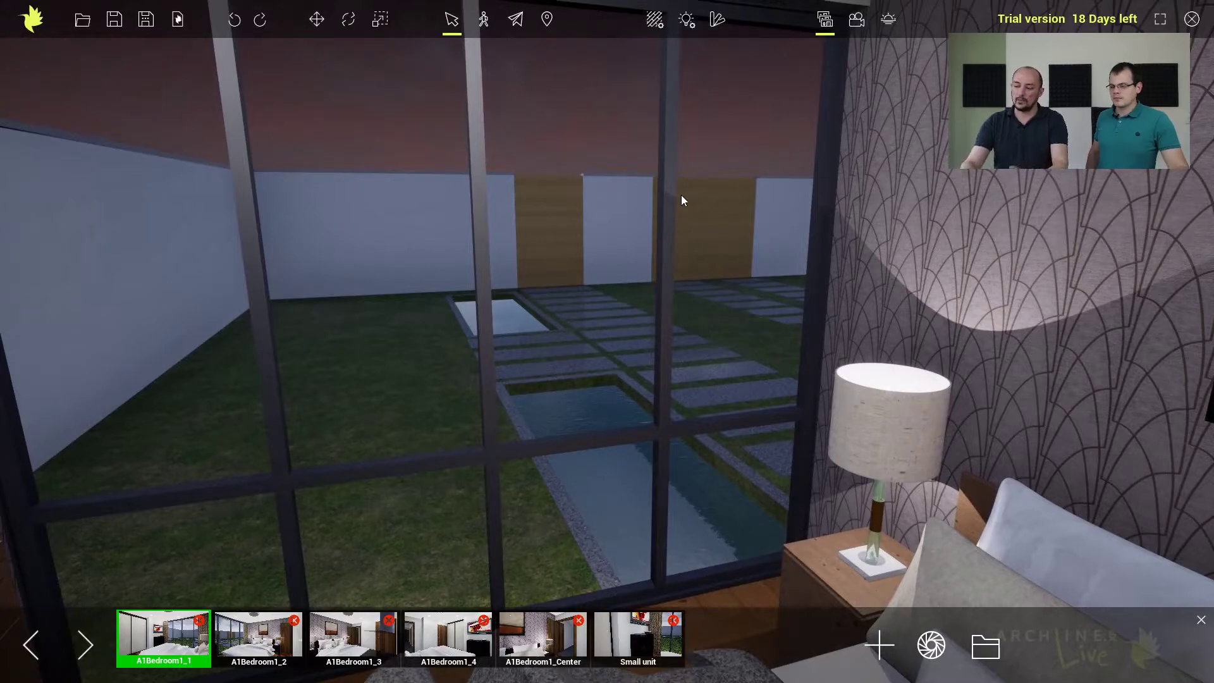
{"action": "right_click_drag", "start_coordinate": [761, 348], "coordinate": [689, 498]}
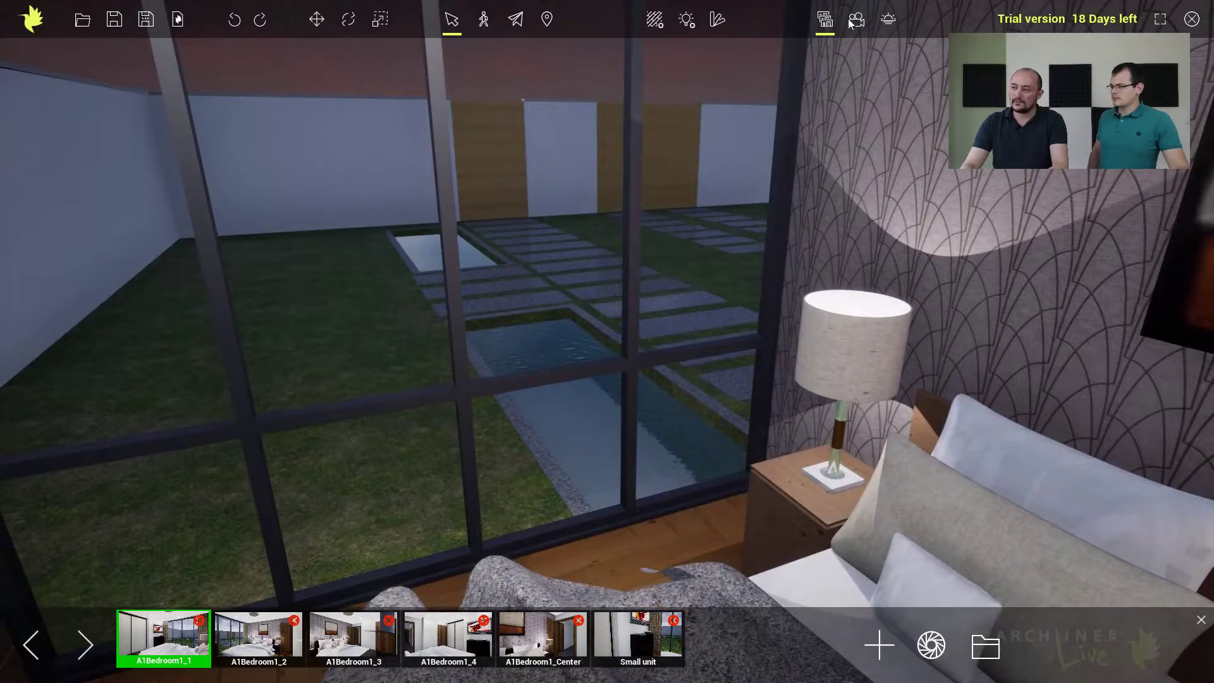
{"action": "left_click", "coordinate": [719, 20]}
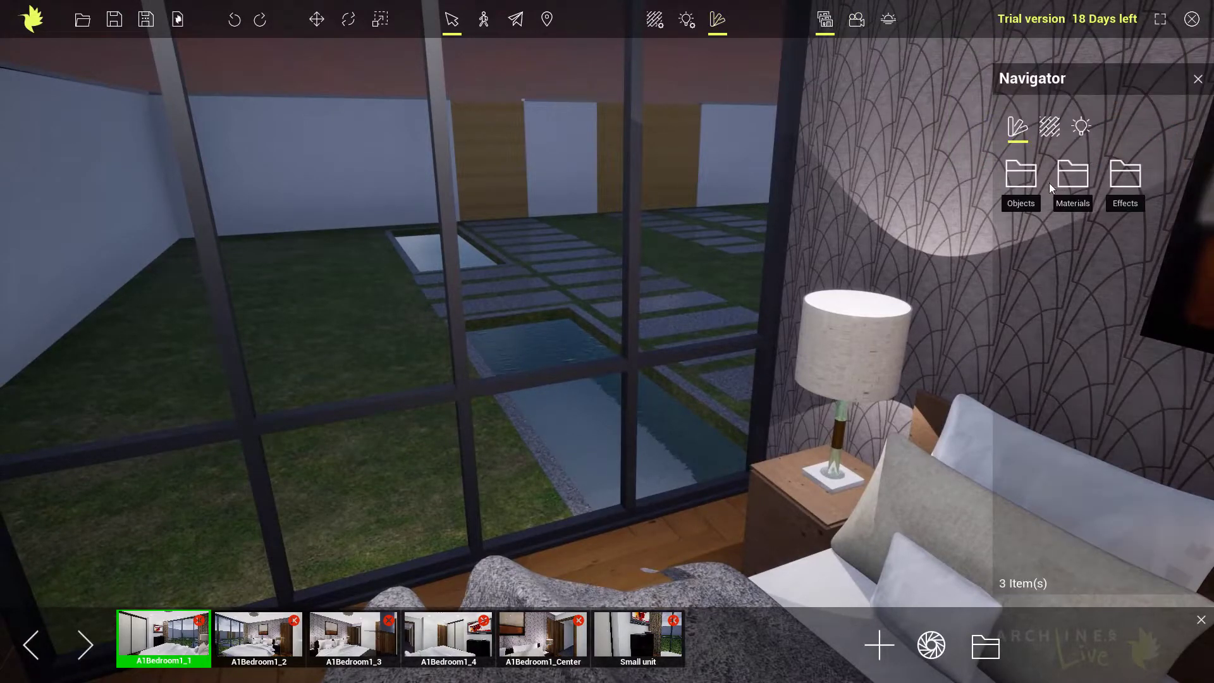
{"action": "left_click", "coordinate": [1018, 177]}
{"action": "left_click", "coordinate": [1166, 210]}
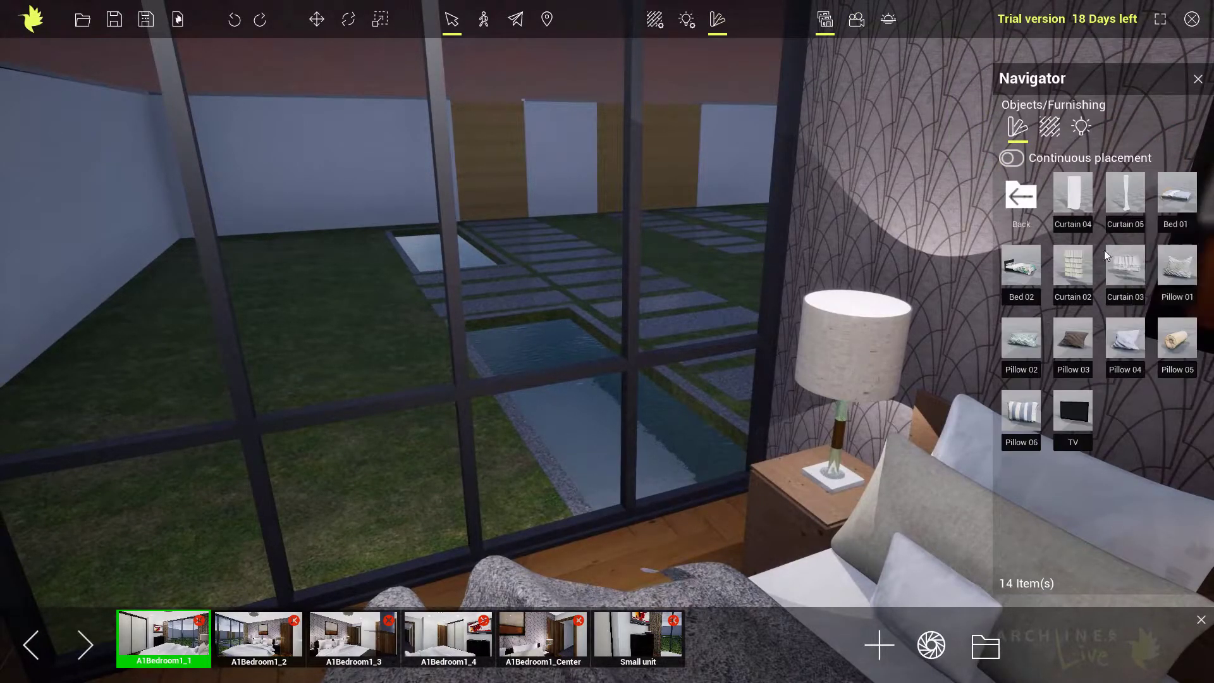
{"action": "left_click_drag", "start_coordinate": [1072, 204], "coordinate": [700, 513]}
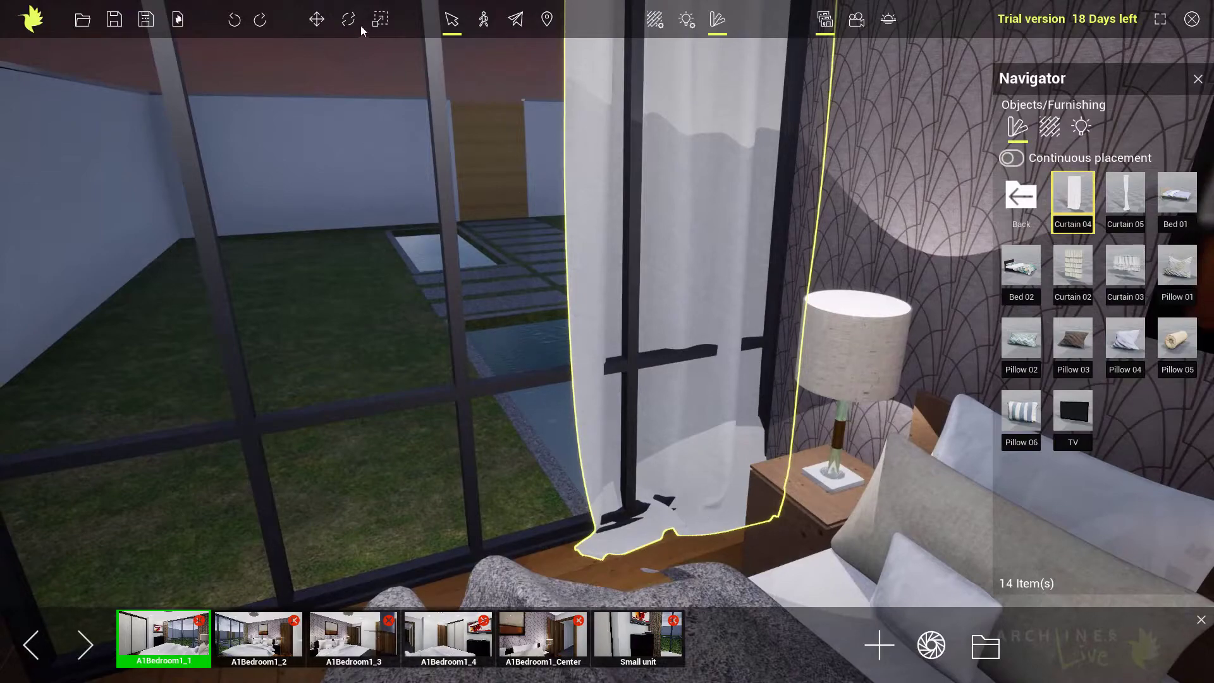
Move Curtain 04 away from the window glass and rotate it about its vertical axis.
{"action": "left_click", "coordinate": [317, 19]}
{"action": "left_click_drag", "start_coordinate": [737, 544], "coordinate": [751, 558]}
{"action": "left_click_drag", "start_coordinate": [758, 500], "coordinate": [746, 504]}
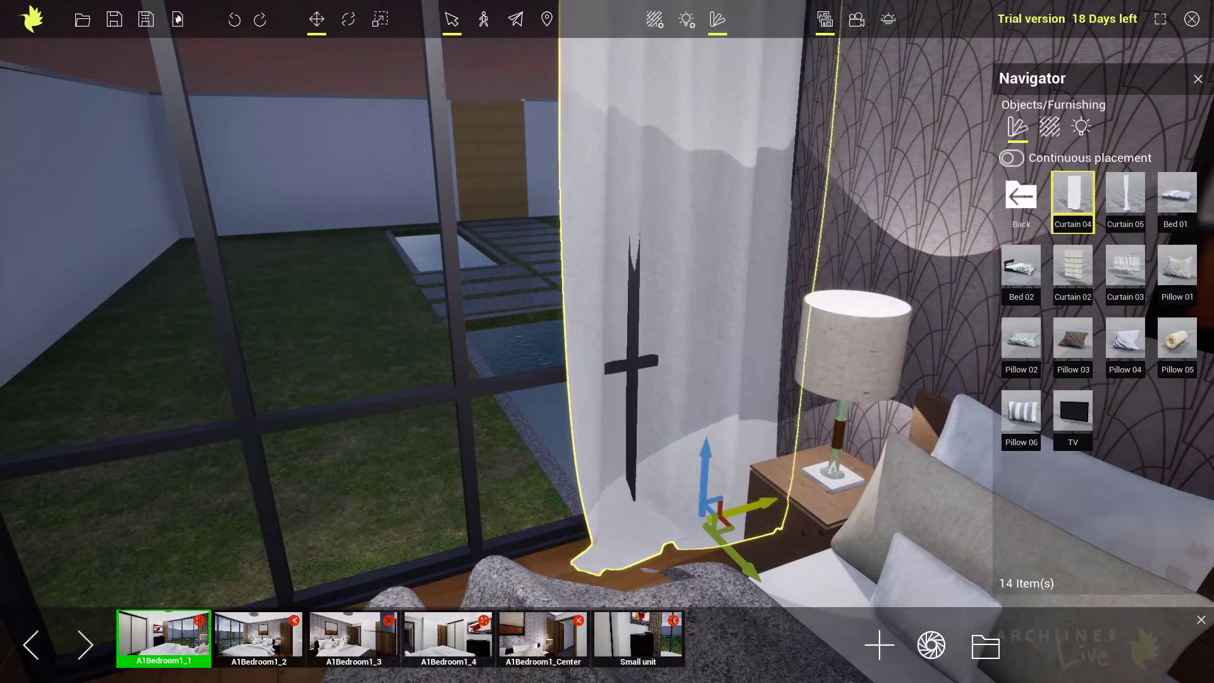
{"action": "left_click", "coordinate": [348, 19]}
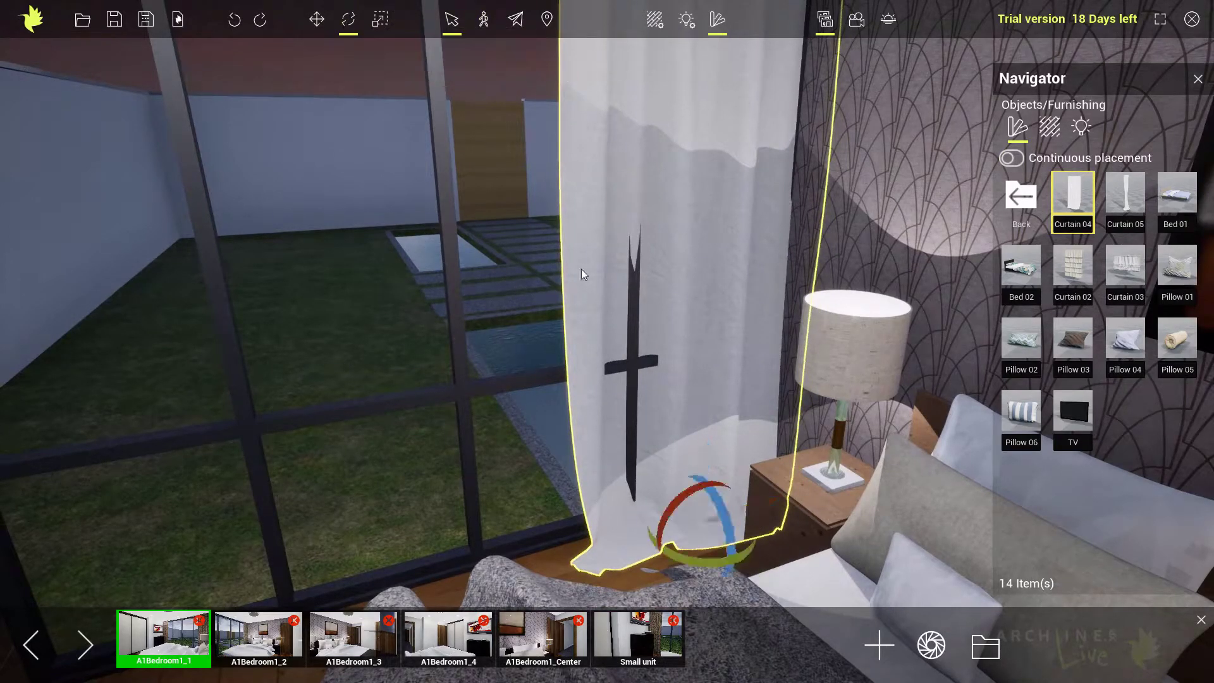
{"action": "mouse_move", "coordinate": [706, 563]}
{"action": "left_mouse_down"}
{"action": "mouse_move", "coordinate": [670, 564]}
{"action": "mouse_move", "coordinate": [711, 564]}
{"action": "left_mouse_up"}
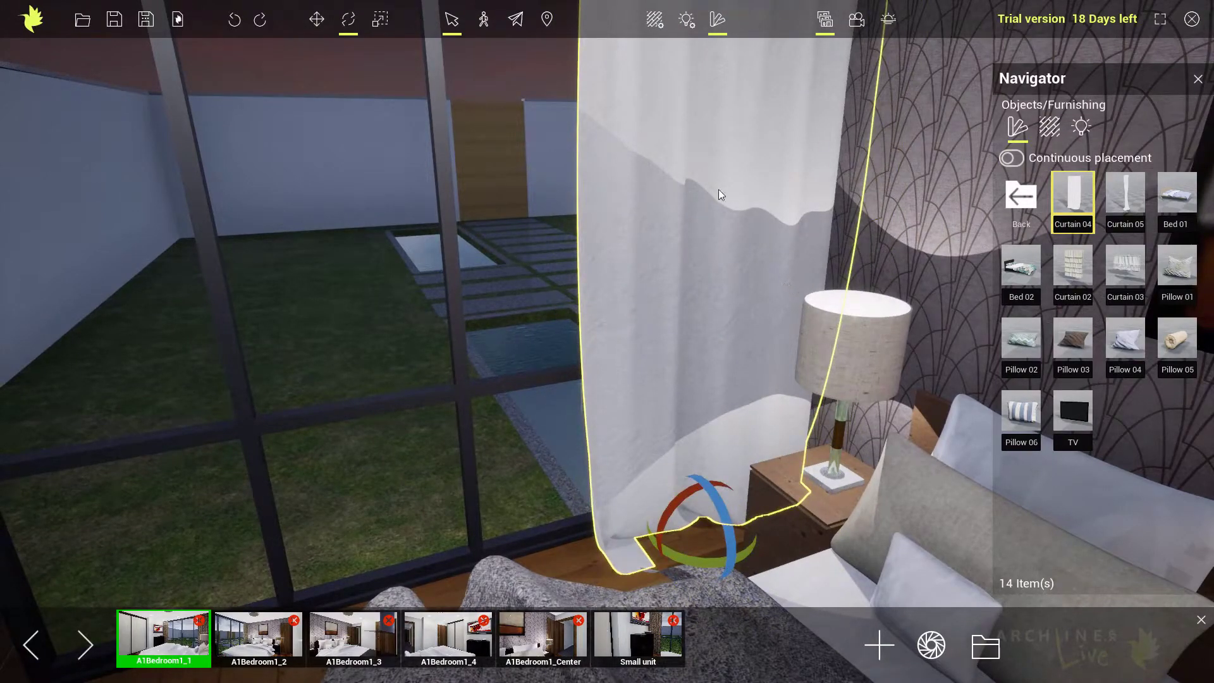
Scale Curtain 04 narrower across its width and adjust its position along the window.
{"action": "left_click", "coordinate": [381, 21]}
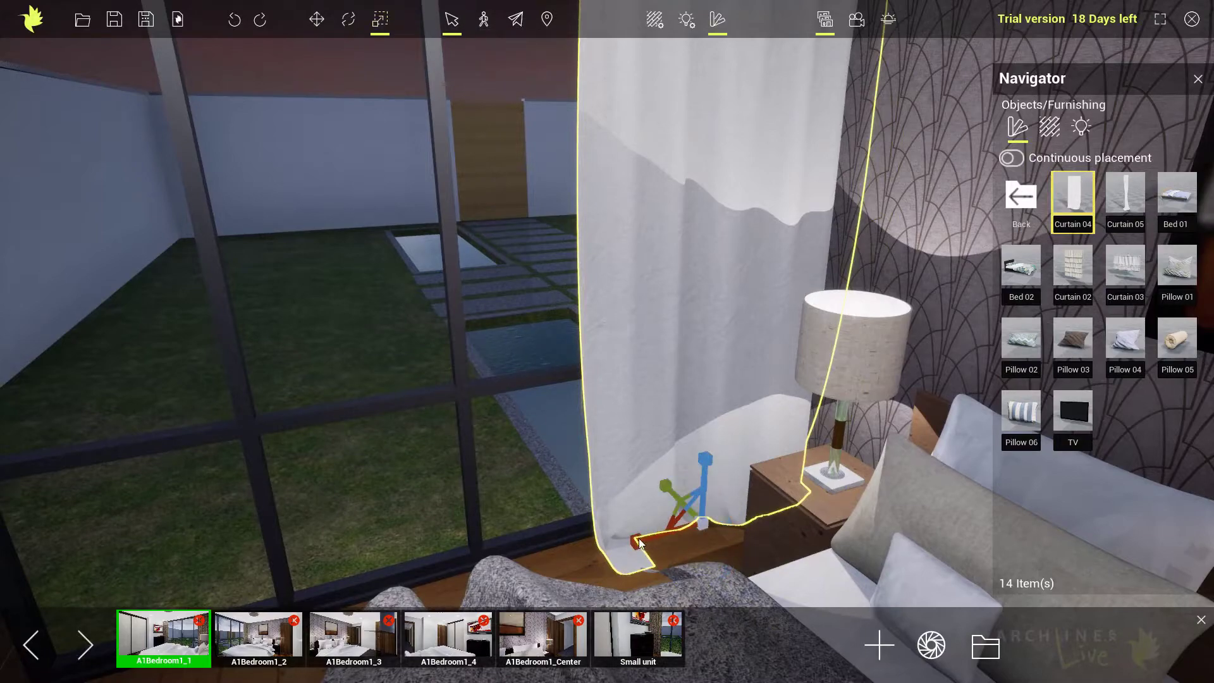
{"action": "mouse_move", "coordinate": [635, 543]}
{"action": "left_mouse_down"}
{"action": "mouse_move", "coordinate": [686, 541]}
{"action": "mouse_move", "coordinate": [632, 541]}
{"action": "left_mouse_up"}
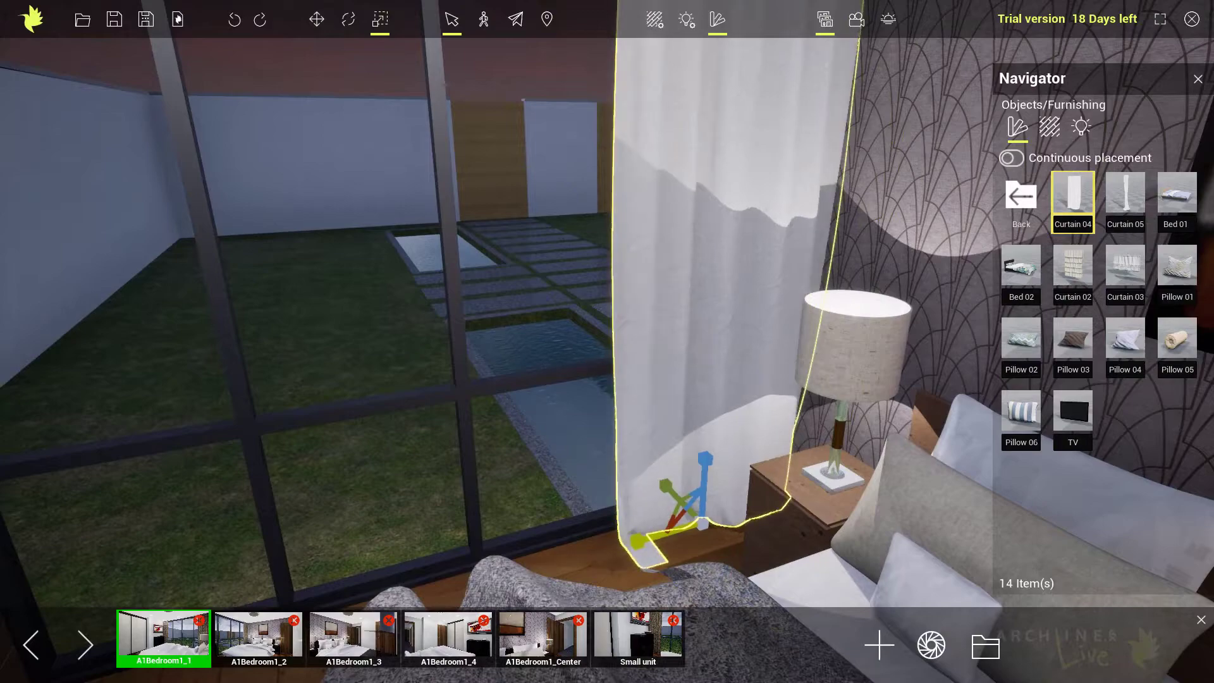
{"action": "left_click", "coordinate": [316, 20]}
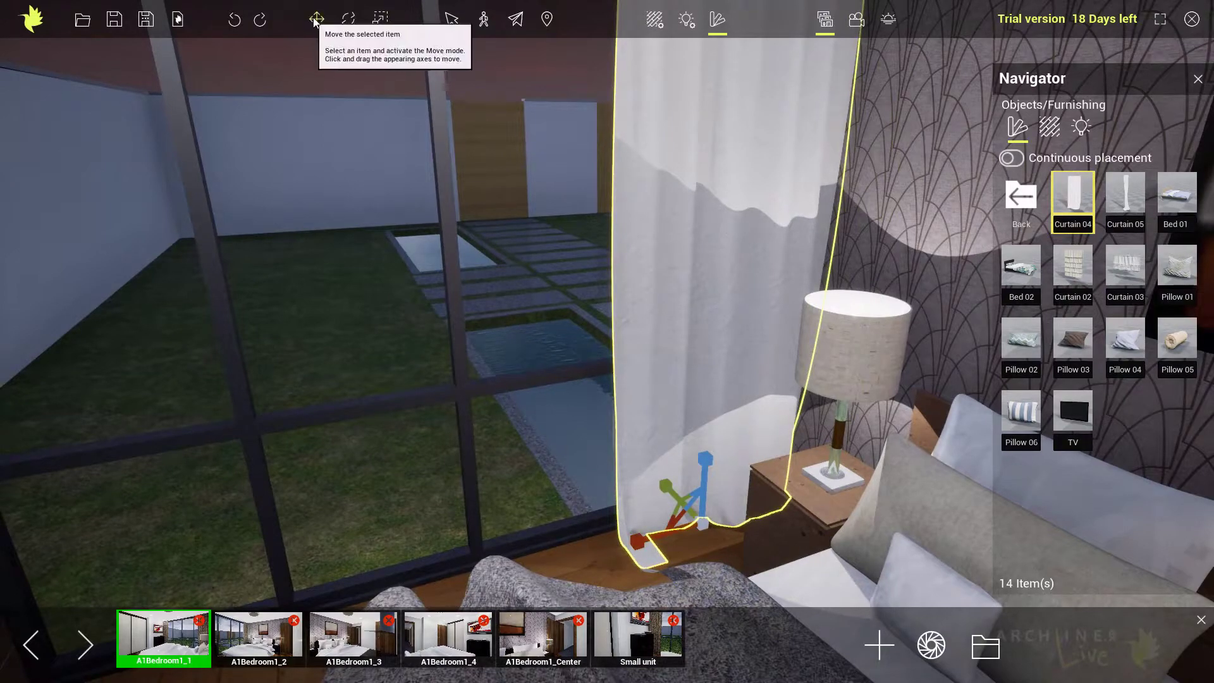
{"action": "left_click_drag", "start_coordinate": [647, 538], "coordinate": [547, 406]}
Place Curtain 05 from the furnishing library at the opposite end of the window, beside the dresser.
{"action": "right_click_drag", "start_coordinate": [547, 401], "coordinate": [375, 401]}
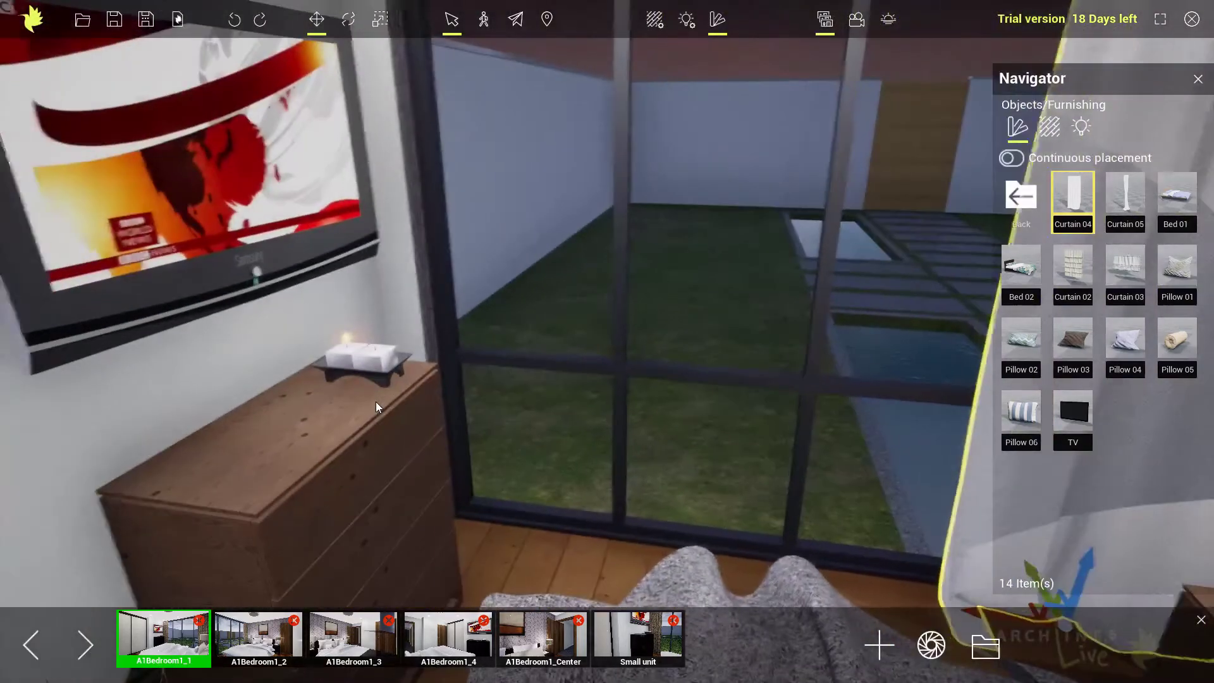
{"action": "middle_click_drag", "start_coordinate": [472, 416], "coordinate": [485, 421]}
{"action": "left_click_drag", "start_coordinate": [1126, 196], "coordinate": [435, 555]}
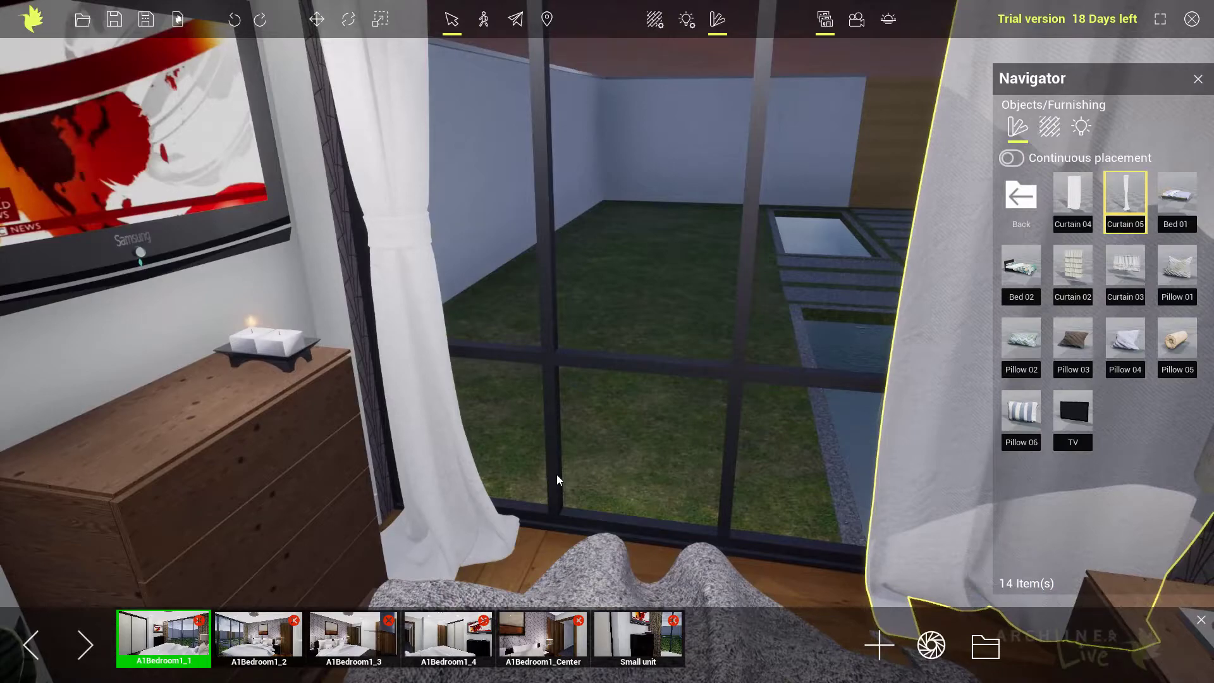
{"action": "left_click_drag", "start_coordinate": [563, 474], "coordinate": [802, 430]}
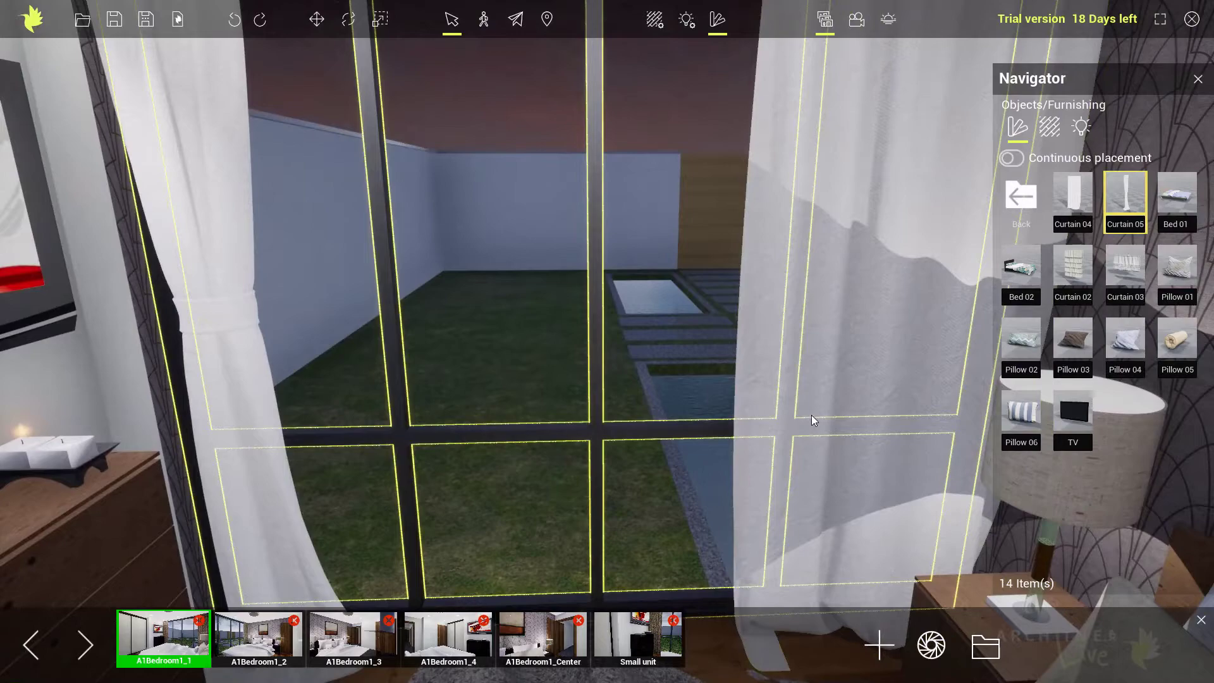
Close the object library and set the sun to midday, 12:37 on September 23.
{"action": "left_click", "coordinate": [1197, 81]}
{"action": "right_click_drag", "start_coordinate": [596, 428], "coordinate": [606, 416]}
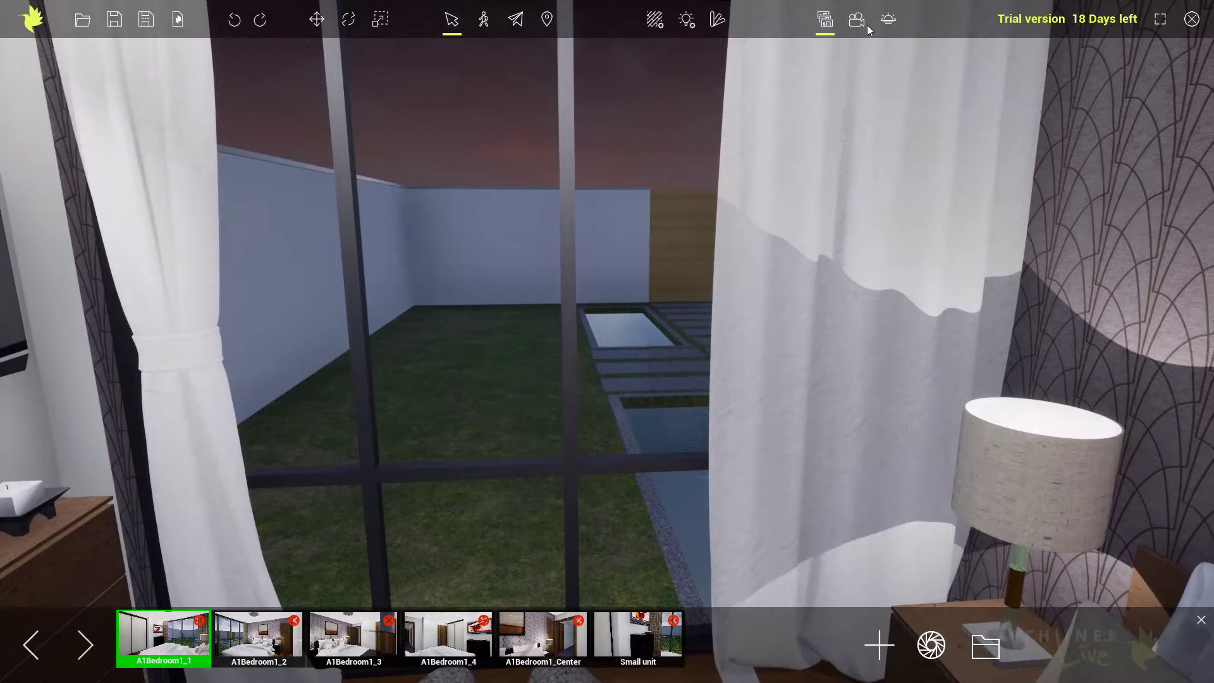
{"action": "left_click", "coordinate": [888, 19]}
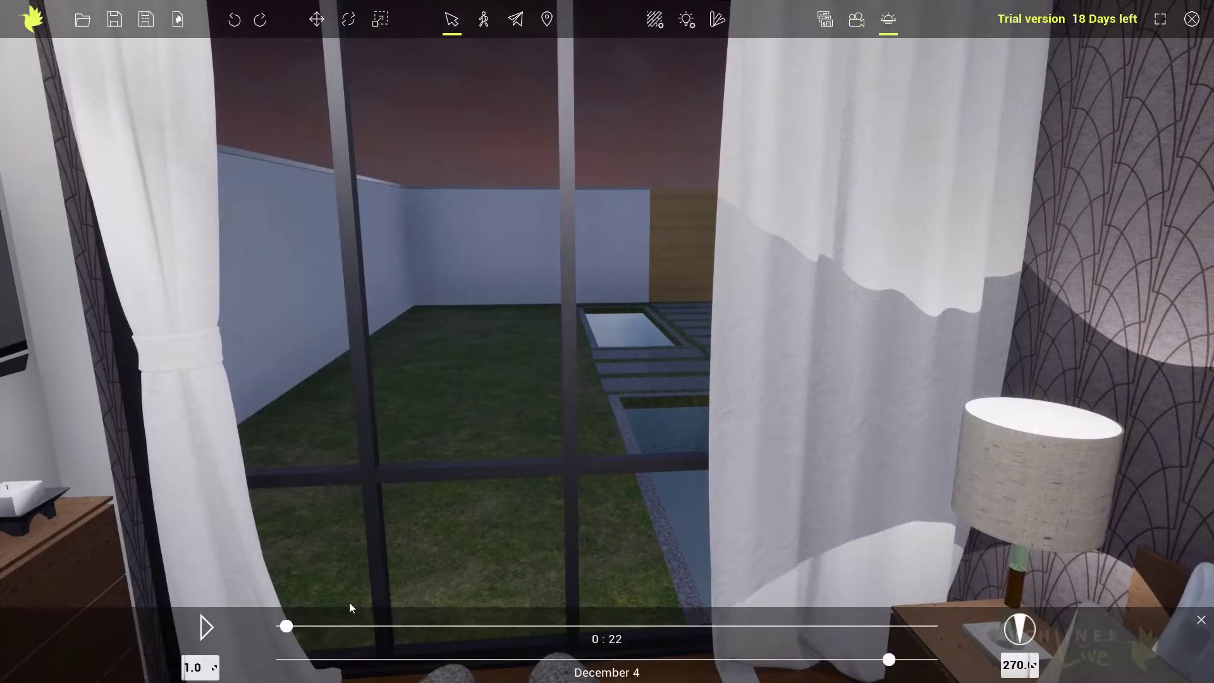
{"action": "left_click_drag", "start_coordinate": [288, 625], "coordinate": [760, 649]}
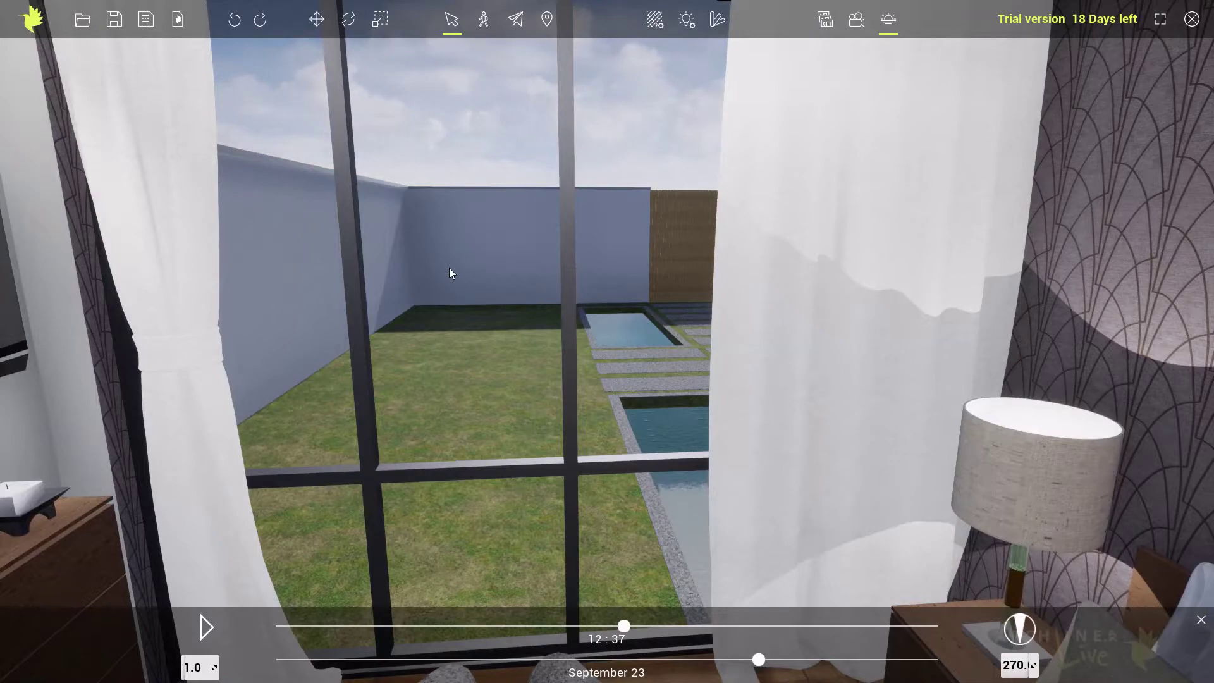
{"action": "left_click", "coordinate": [824, 19]}
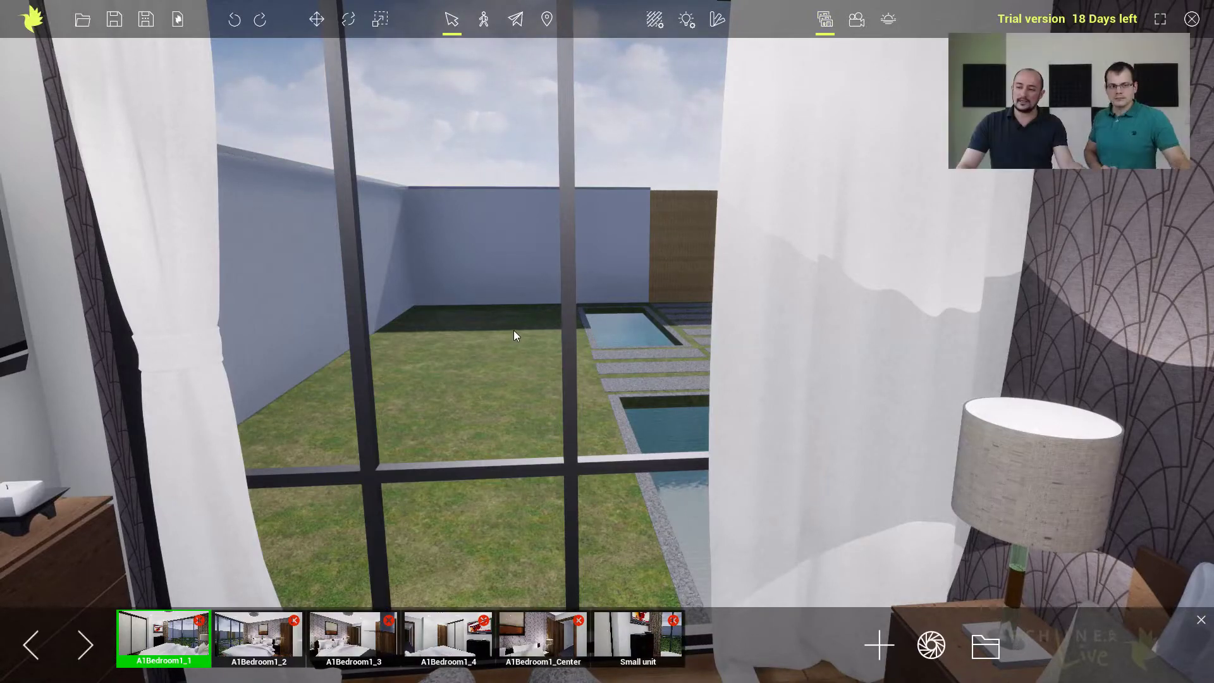
Save a new garden view outside the window, looking across the pool and stone slabs toward the wooden fence panels.
{"action": "scroll", "coordinate": [513, 330], "scroll_direction": "up", "scroll_amount": 2}
{"action": "middle_click_drag", "start_coordinate": [495, 279], "coordinate": [507, 391]}
{"action": "right_click_drag", "start_coordinate": [507, 391], "coordinate": [540, 349]}
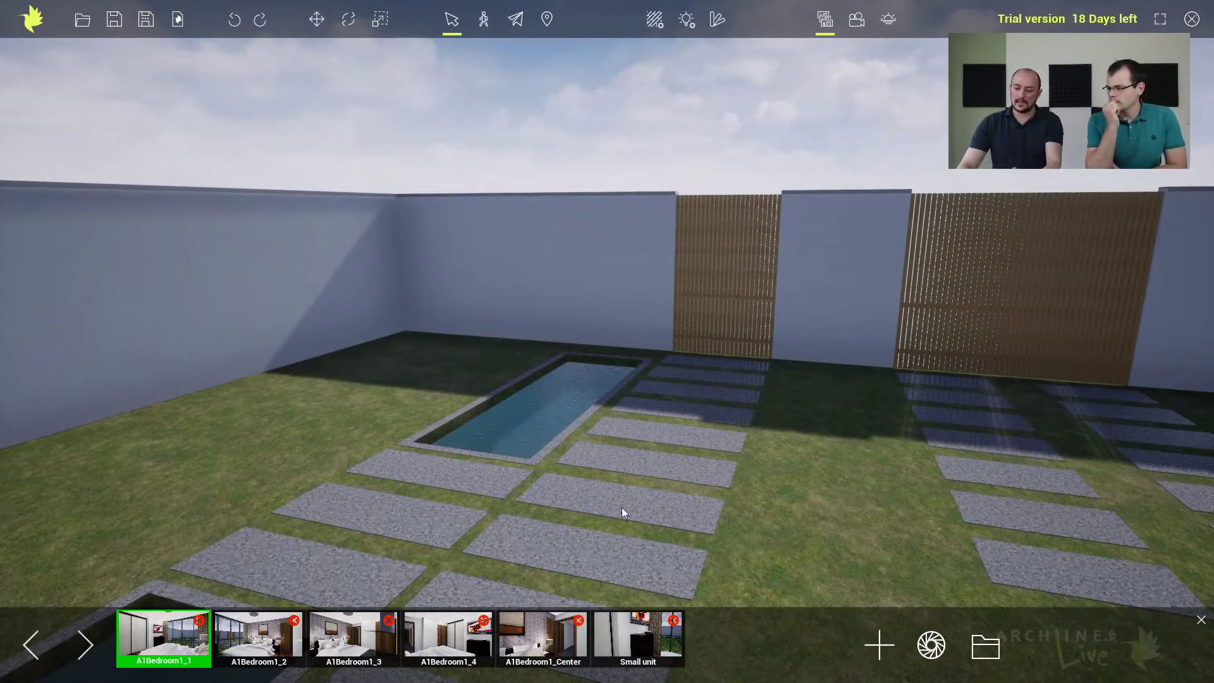
{"action": "left_click", "coordinate": [883, 651]}
Save another garden view from high above, showing both pools, the slab paths and the enclosing walls.
{"action": "middle_click_drag", "start_coordinate": [591, 428], "coordinate": [711, 419]}
{"action": "scroll", "coordinate": [613, 458], "scroll_direction": "down", "scroll_amount": 4}
{"action": "scroll", "coordinate": [614, 458], "scroll_direction": "down", "scroll_amount": 1}
{"action": "scroll", "coordinate": [694, 442], "scroll_direction": "down", "scroll_amount": 1}
{"action": "scroll", "coordinate": [710, 436], "scroll_direction": "down", "scroll_amount": 1}
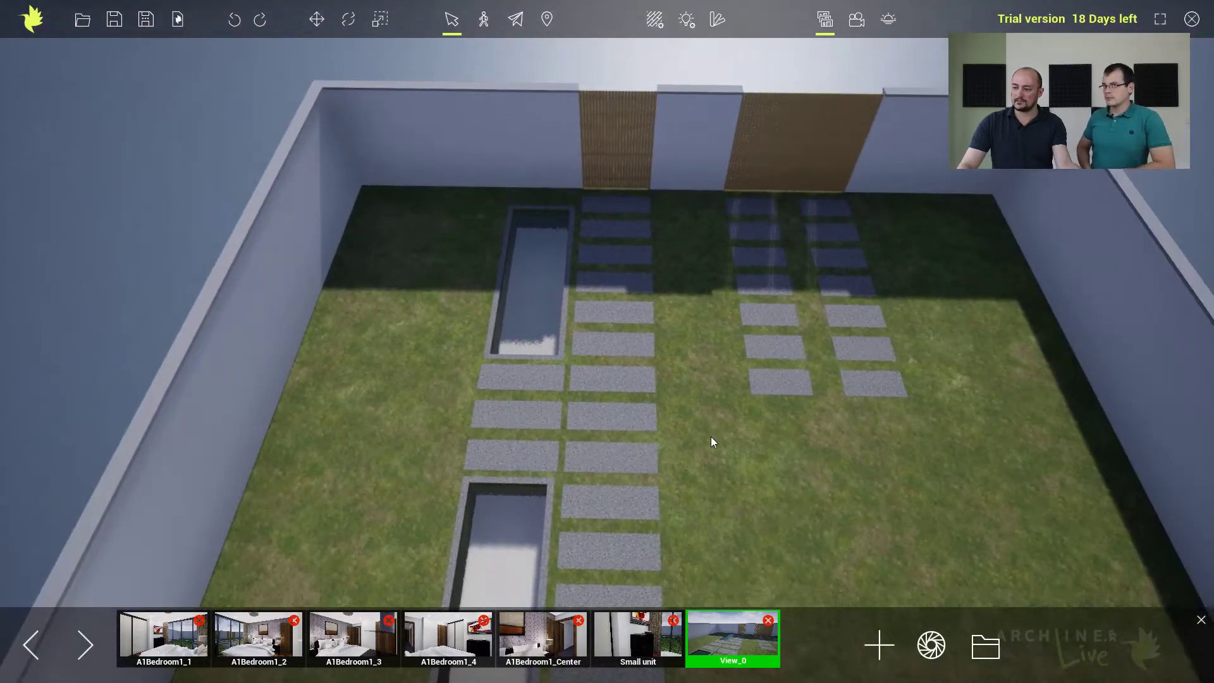
{"action": "scroll", "coordinate": [712, 443], "scroll_direction": "down", "scroll_amount": 1}
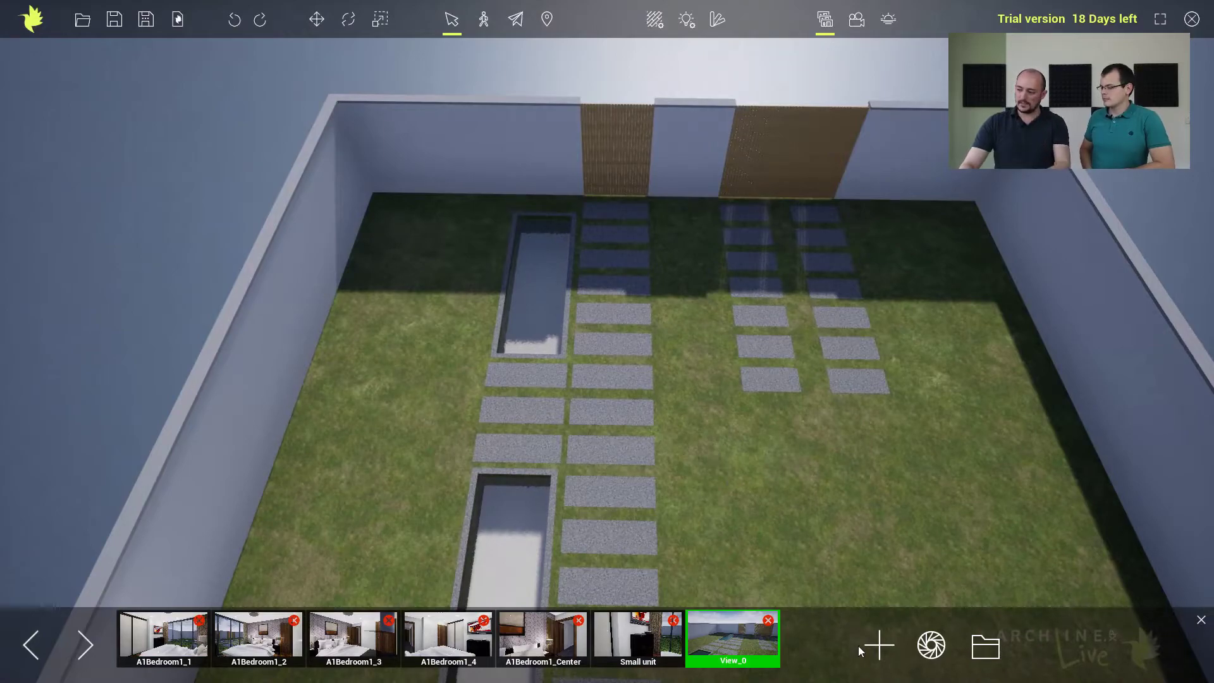
{"action": "left_click", "coordinate": [882, 647]}
Recall View_0 and place the modern fire pit from the decoration library on the lawn between the wall and the pools.
{"action": "left_click", "coordinate": [705, 635]}
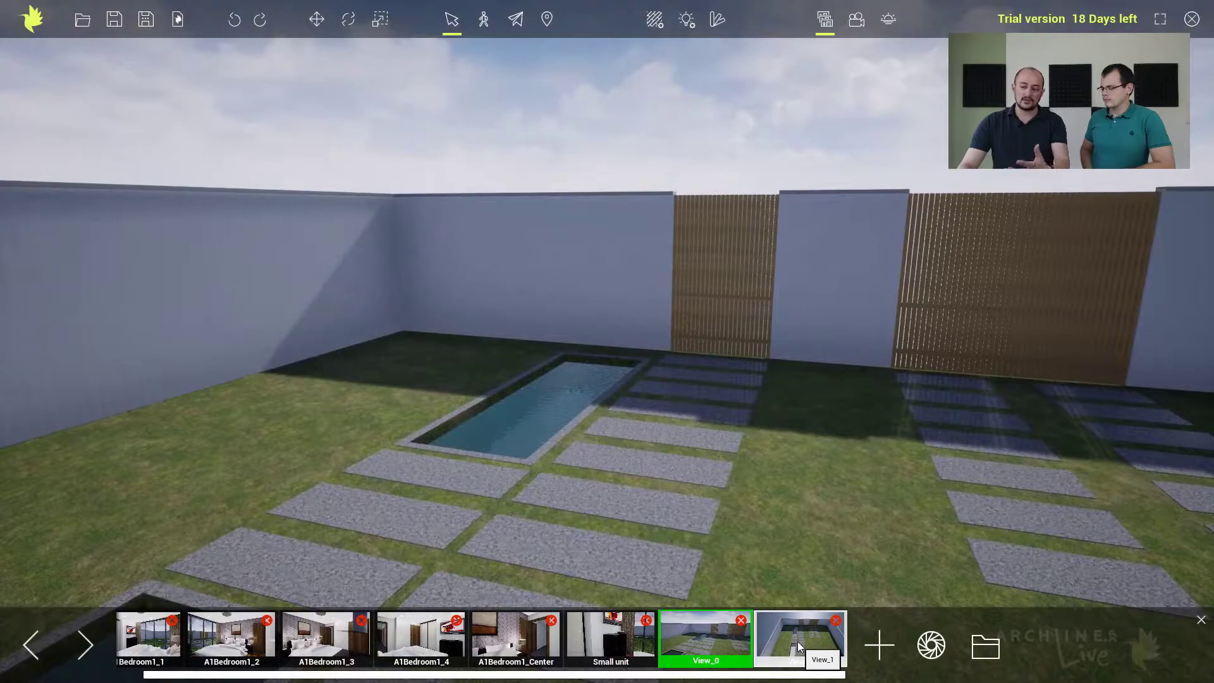
{"action": "right_click_drag", "start_coordinate": [373, 433], "coordinate": [299, 433]}
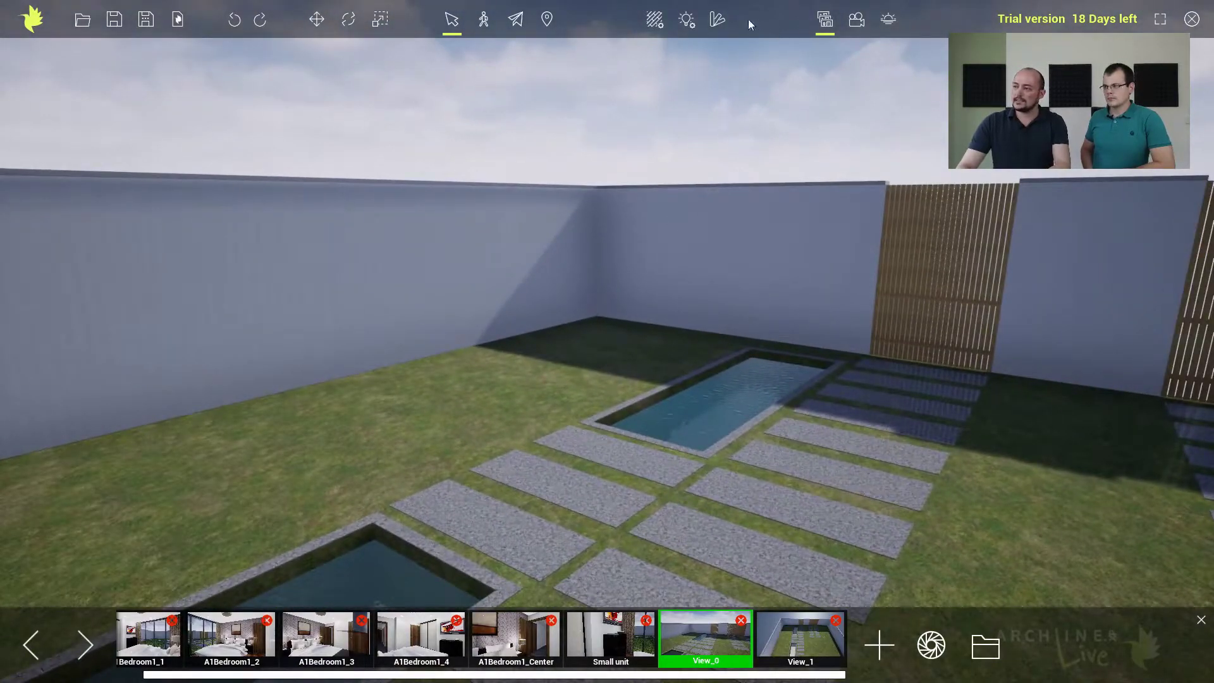
{"action": "left_click", "coordinate": [718, 19]}
{"action": "left_click", "coordinate": [1029, 180]}
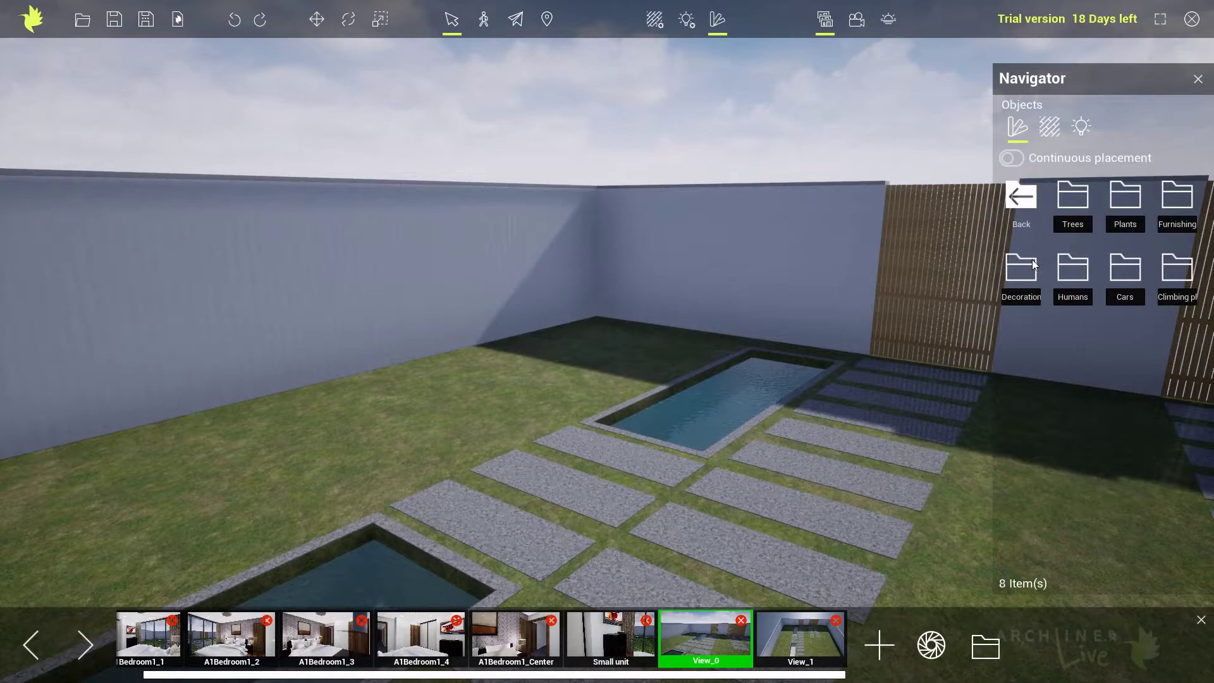
{"action": "left_click", "coordinate": [1192, 200]}
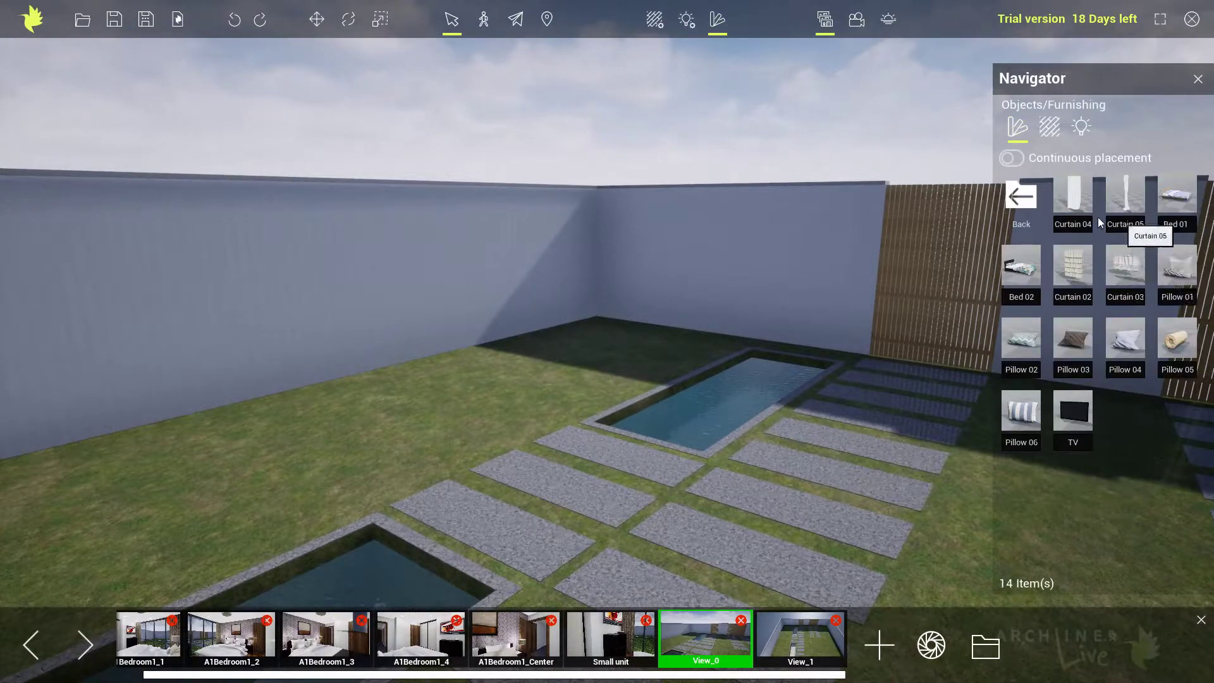
{"action": "left_click", "coordinate": [1019, 198]}
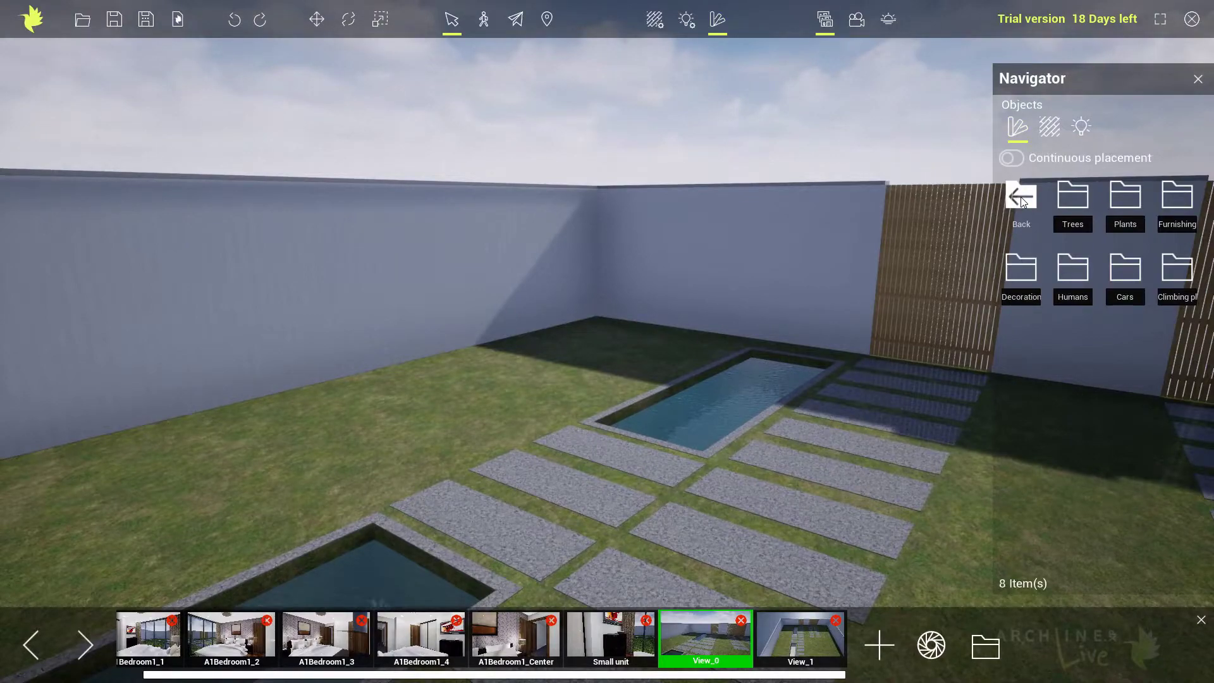
{"action": "left_click", "coordinate": [1019, 271]}
{"action": "left_click_drag", "start_coordinate": [1069, 195], "coordinate": [380, 434]}
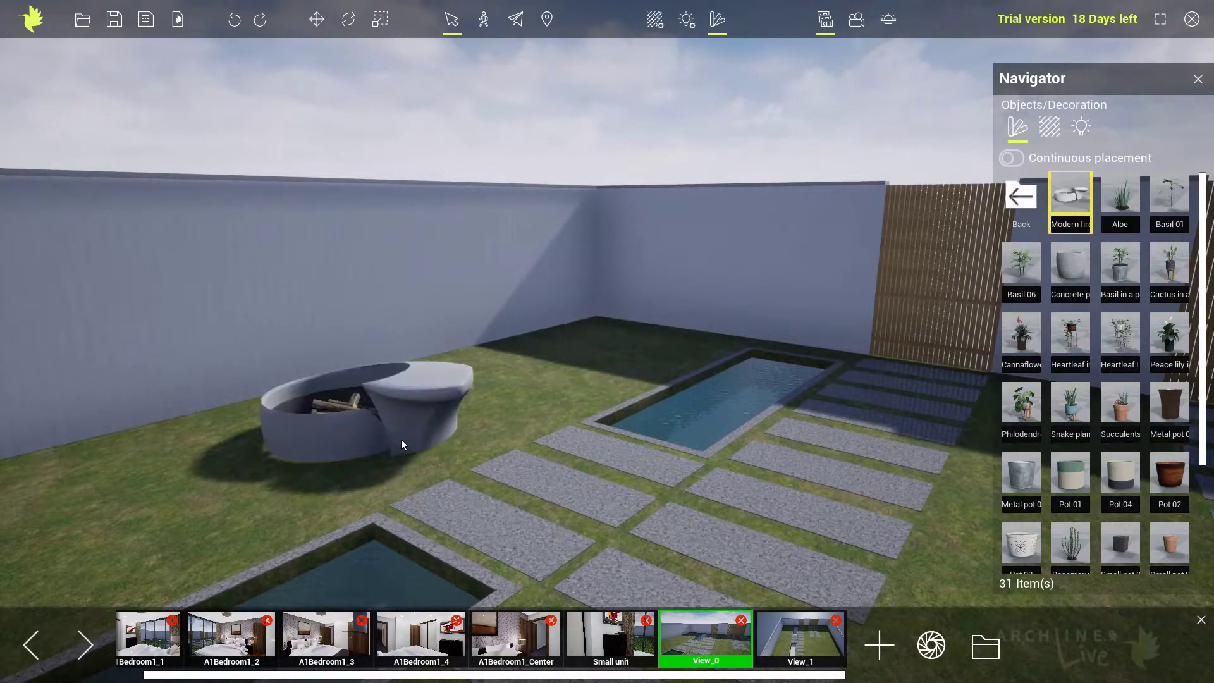
Rotate the fire pit about its vertical axis so its open bowl faces the viewer, and deselect it.
{"action": "left_click", "coordinate": [348, 19]}
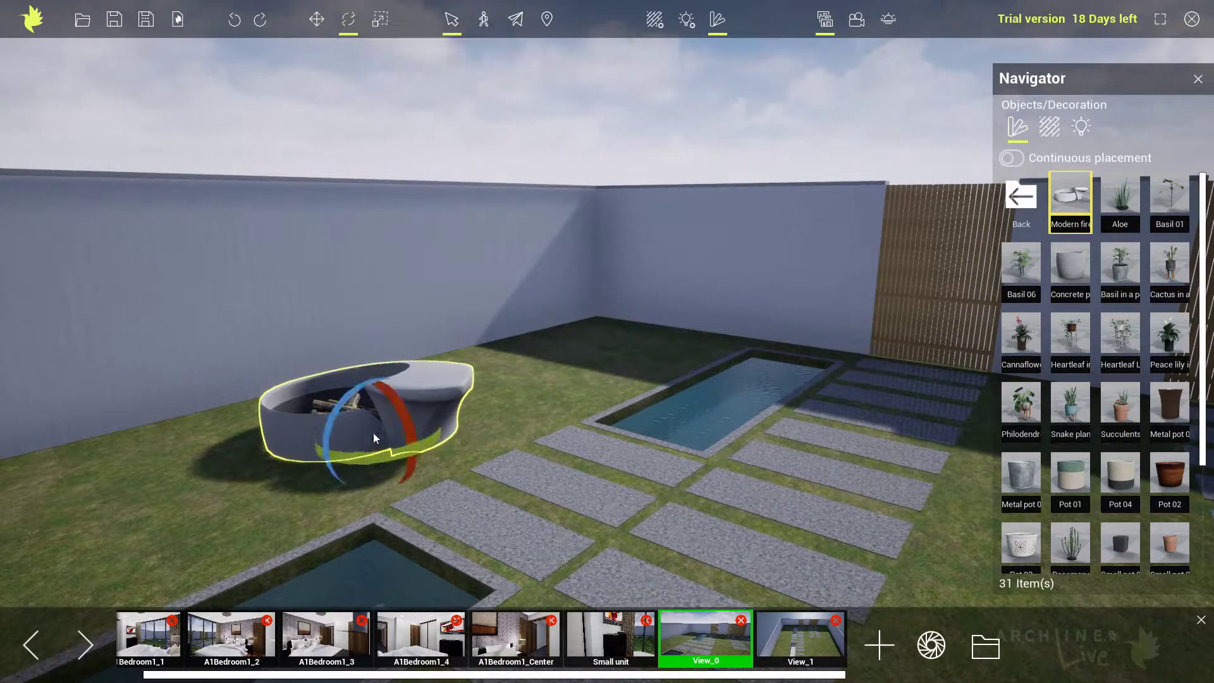
{"action": "left_click_drag", "start_coordinate": [375, 455], "coordinate": [429, 428]}
{"action": "left_click", "coordinate": [605, 415]}
{"action": "key", "text": "Escape"}
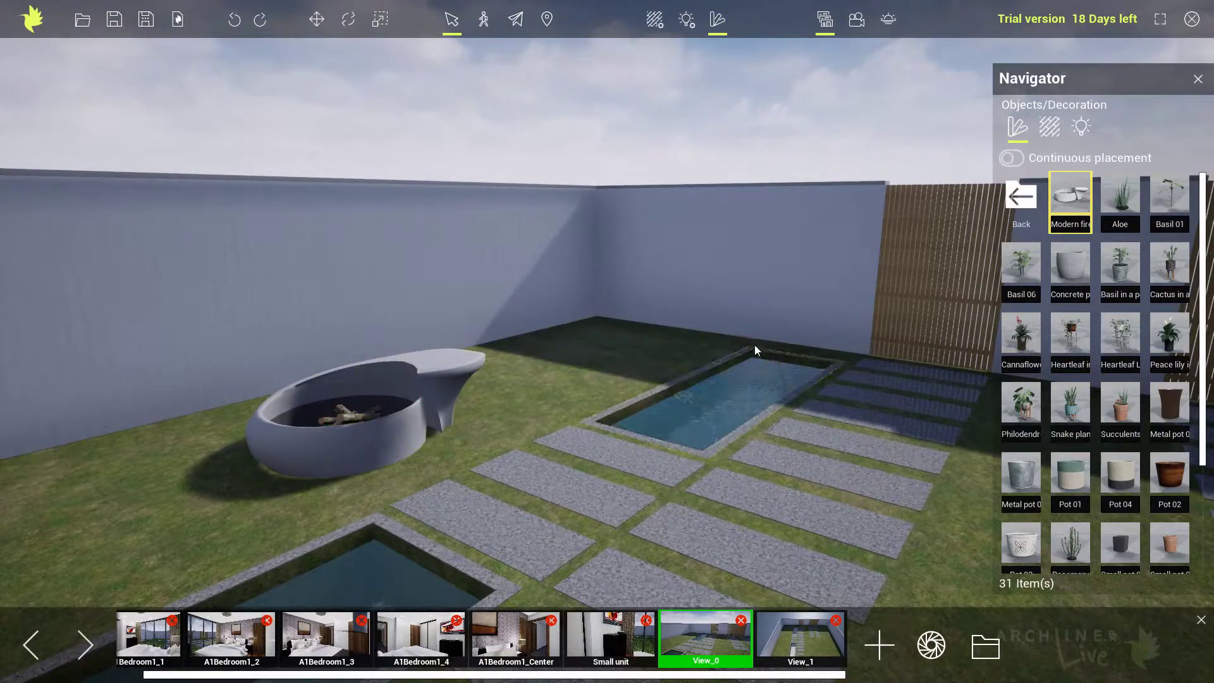
Try the Fire M effect on the fire pit's logs, undo it, and place the Fire S effect there instead.
{"action": "left_click", "coordinate": [1019, 197]}
{"action": "left_click", "coordinate": [1016, 198]}
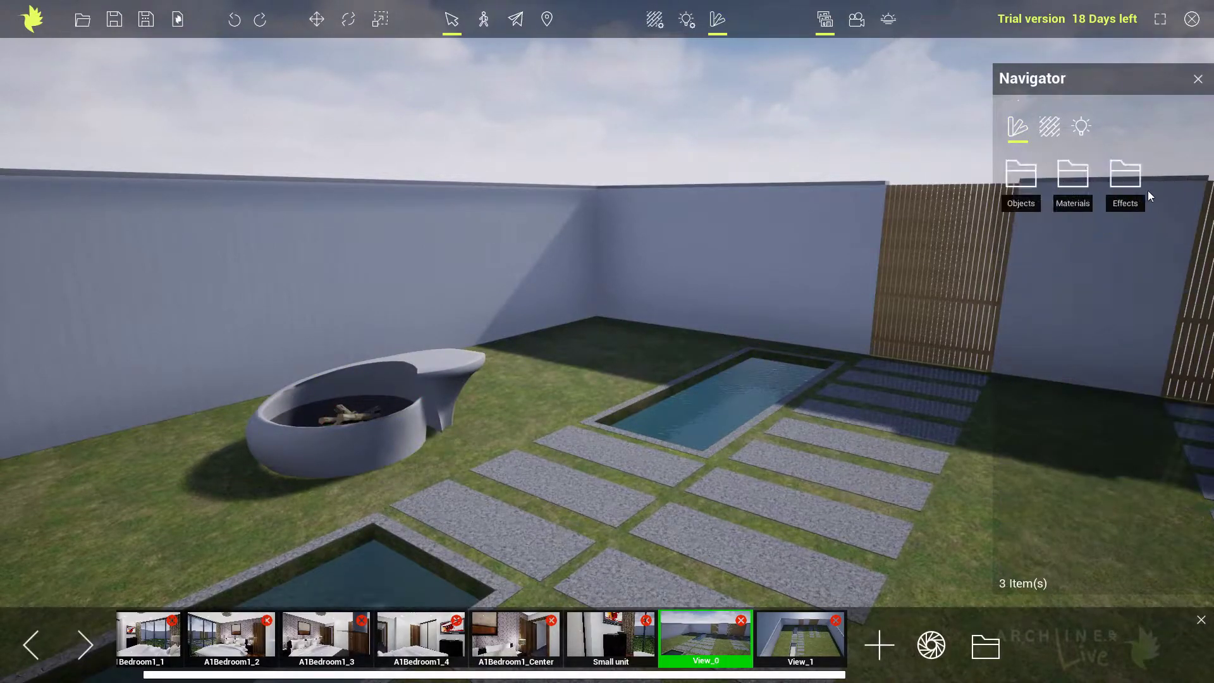
{"action": "left_click", "coordinate": [1126, 177]}
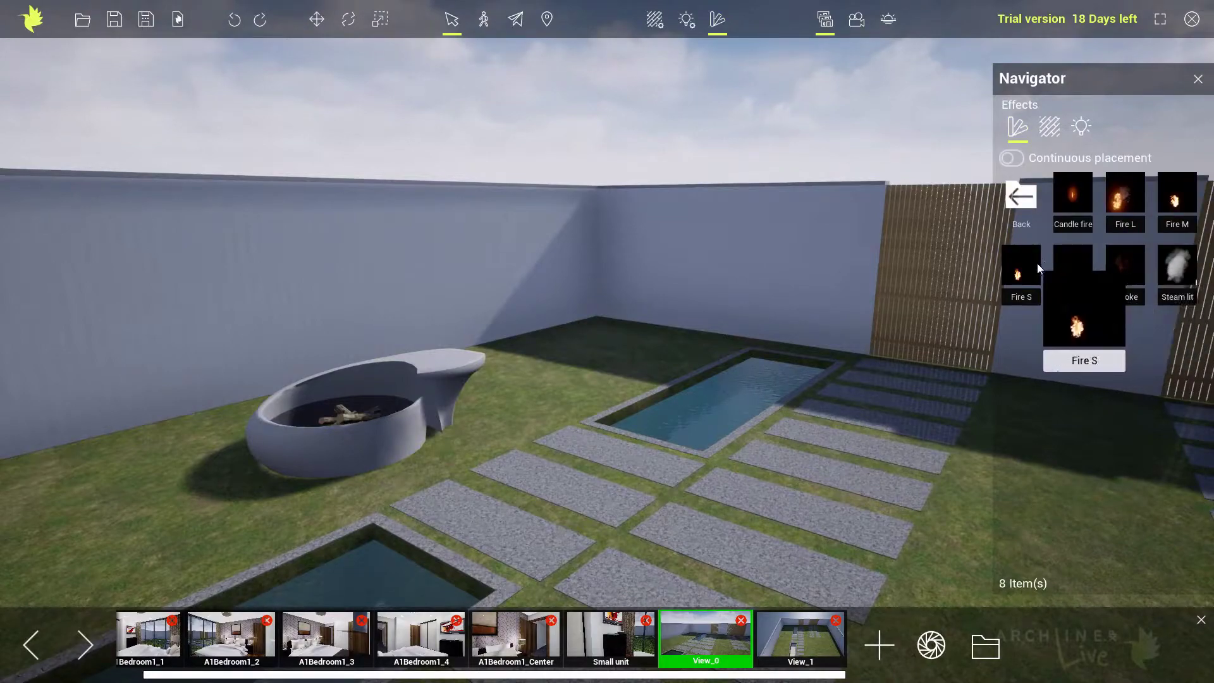
{"action": "left_click_drag", "start_coordinate": [1169, 204], "coordinate": [351, 412]}
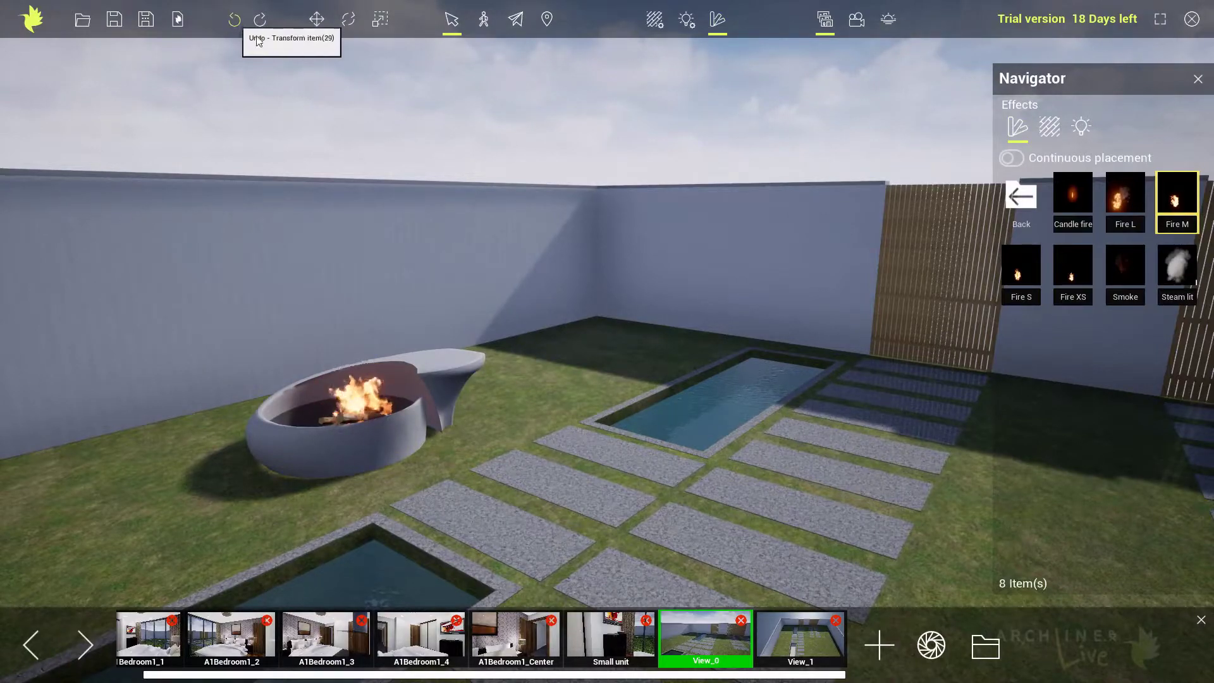
{"action": "left_click", "coordinate": [233, 19]}
{"action": "left_click_drag", "start_coordinate": [1020, 278], "coordinate": [347, 420]}
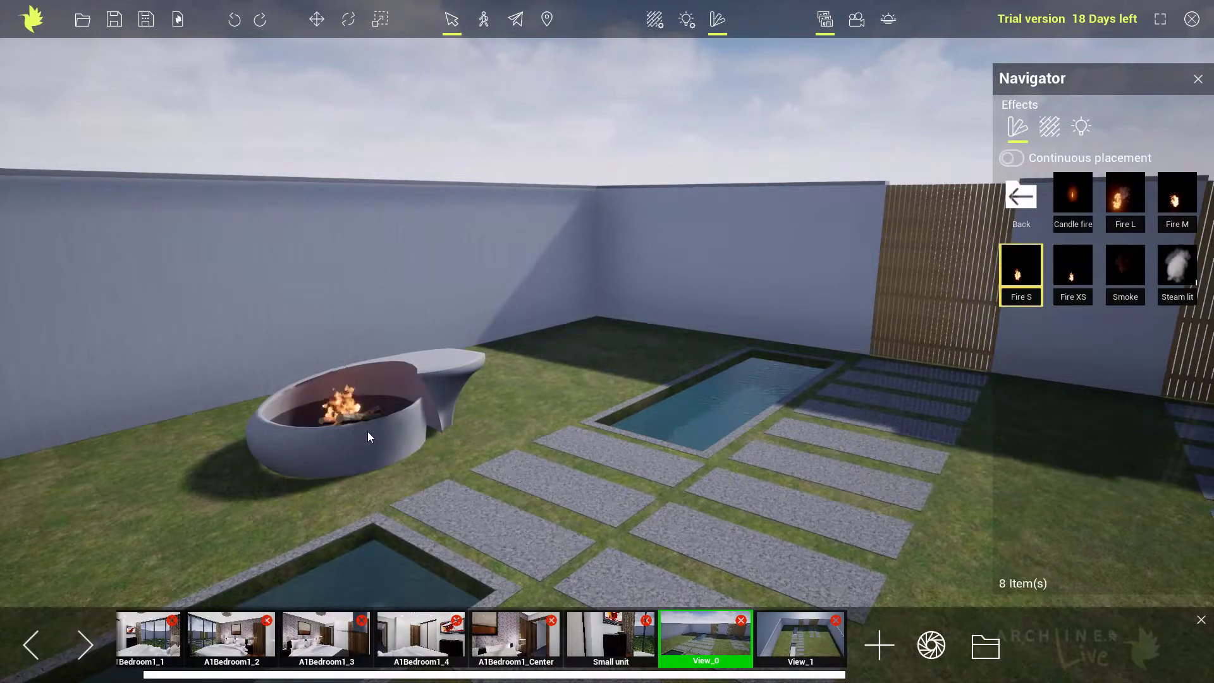
Move the Fire S effect slightly so the flames sit over the logs, and deselect it.
{"action": "left_click", "coordinate": [360, 393]}
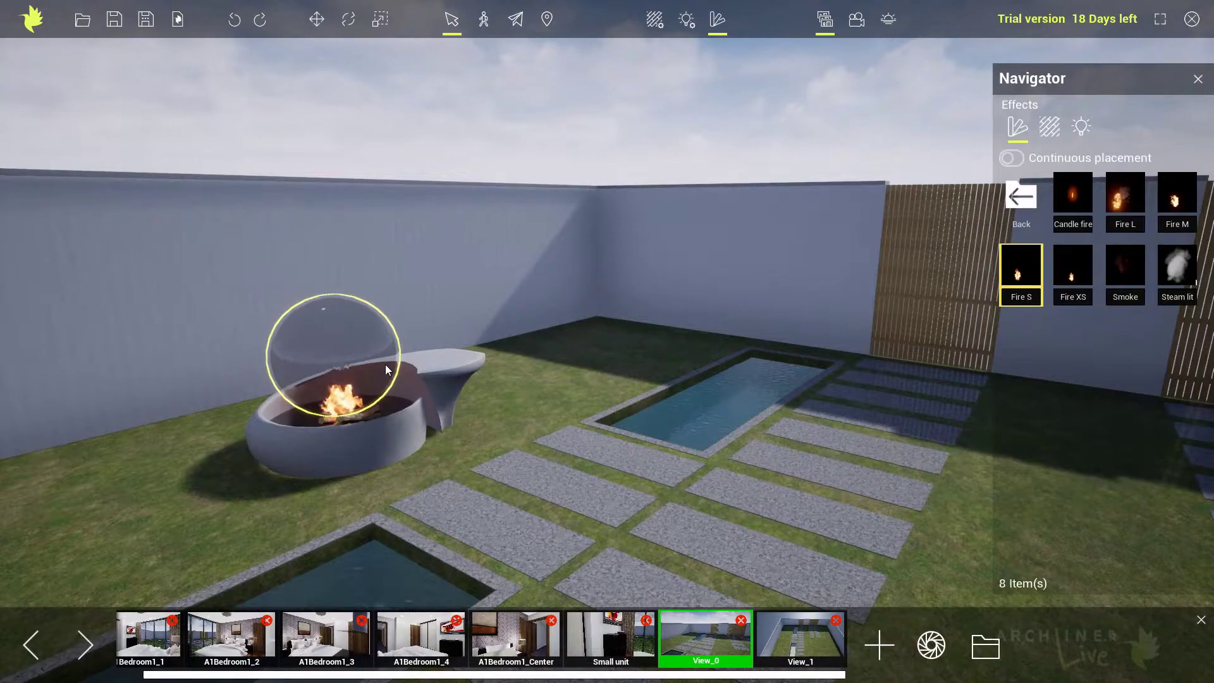
{"action": "left_click", "coordinate": [316, 20]}
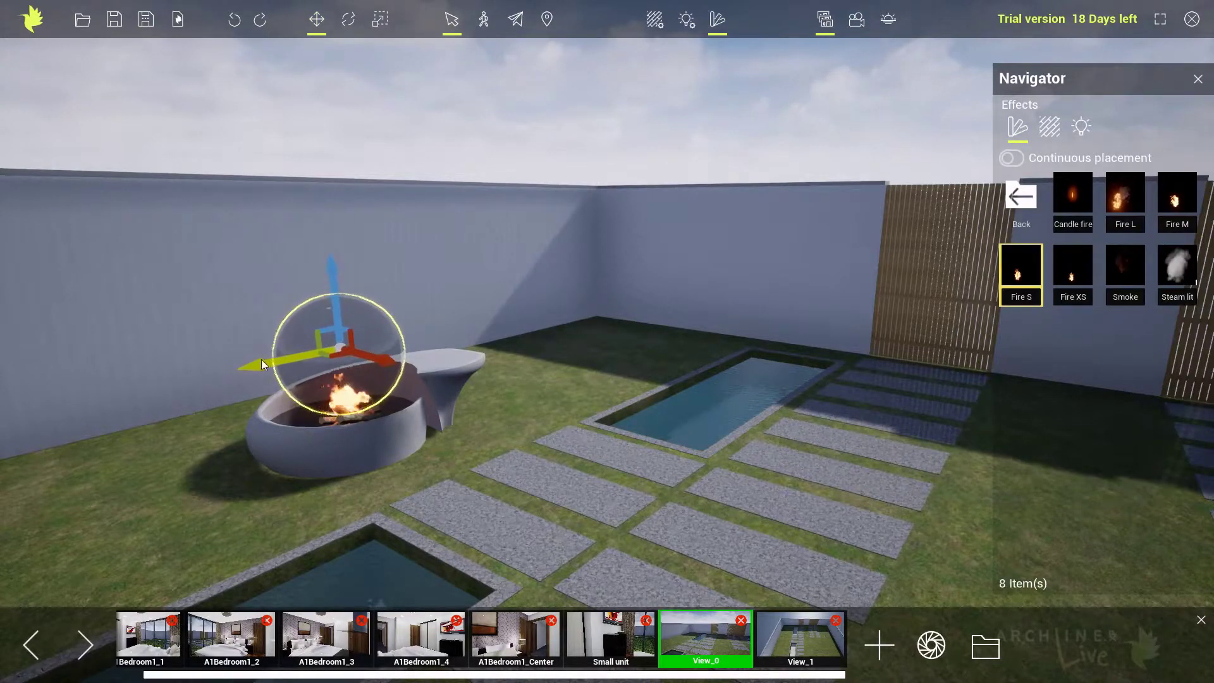
{"action": "left_click", "coordinate": [452, 349]}
{"action": "key", "text": "Escape"}
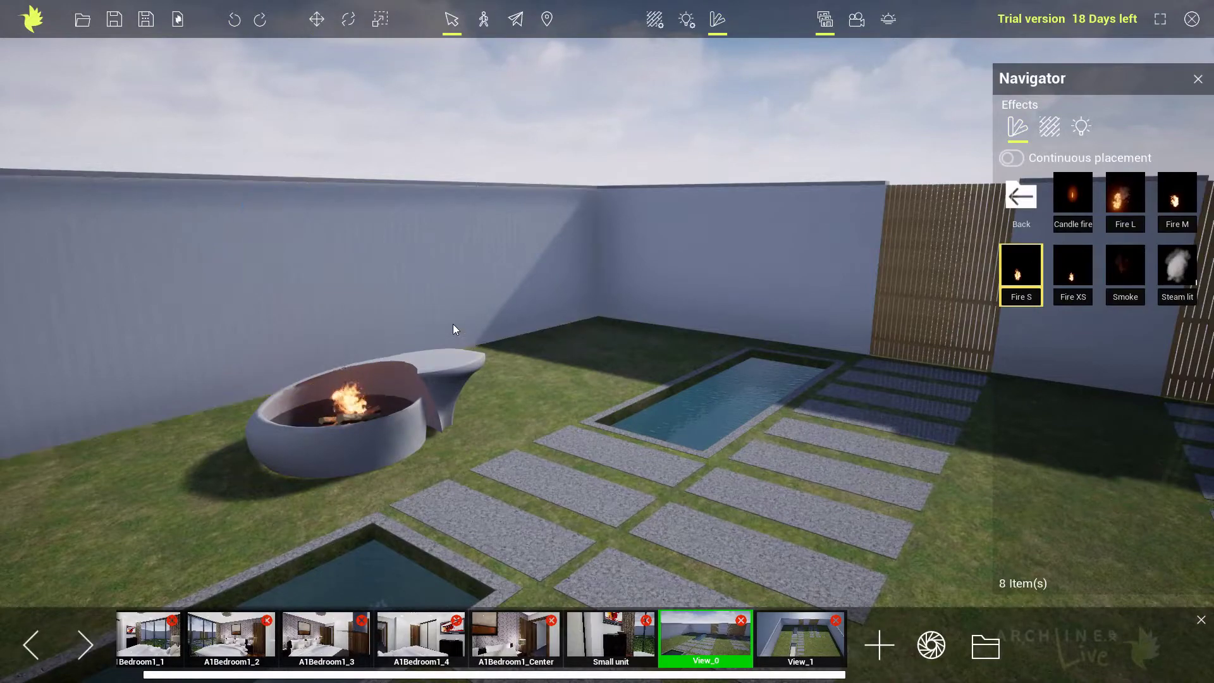
Place the first Acacia confusa tree from the tree library in the garden corner behind the far pool, and recall View_1.
{"action": "left_click", "coordinate": [1021, 197]}
{"action": "left_click_drag", "start_coordinate": [648, 390], "coordinate": [560, 415]}
{"action": "right_click_drag", "start_coordinate": [560, 415], "coordinate": [442, 394]}
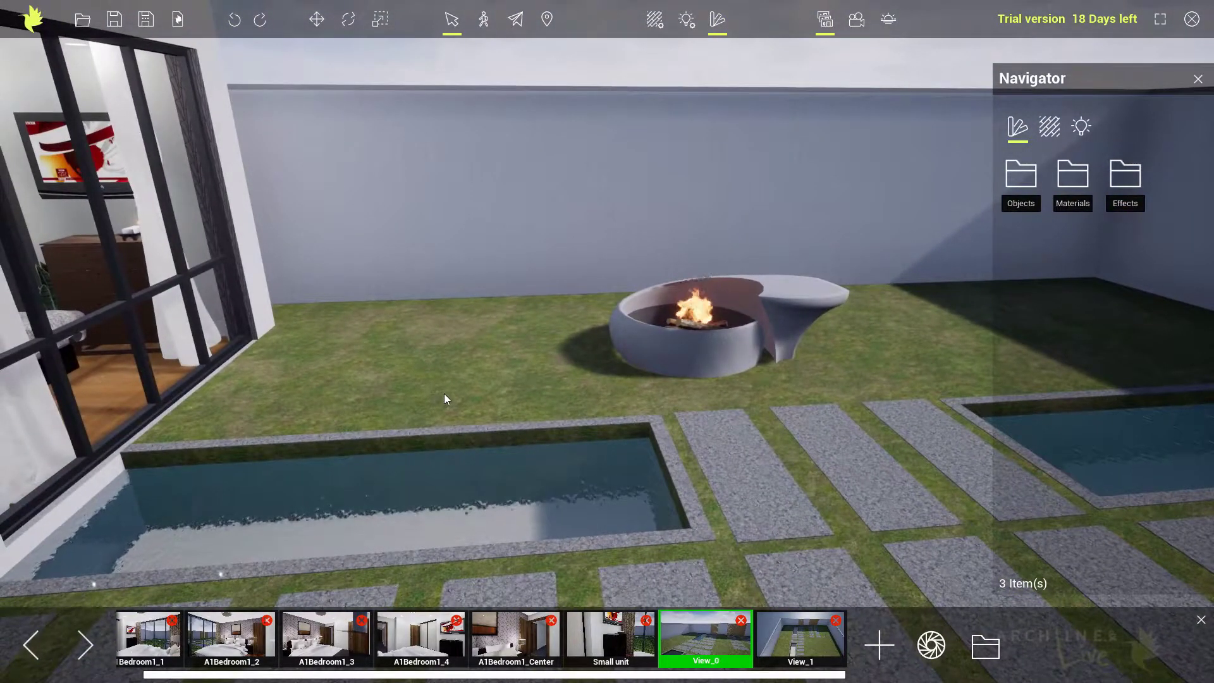
{"action": "left_click", "coordinate": [1026, 176]}
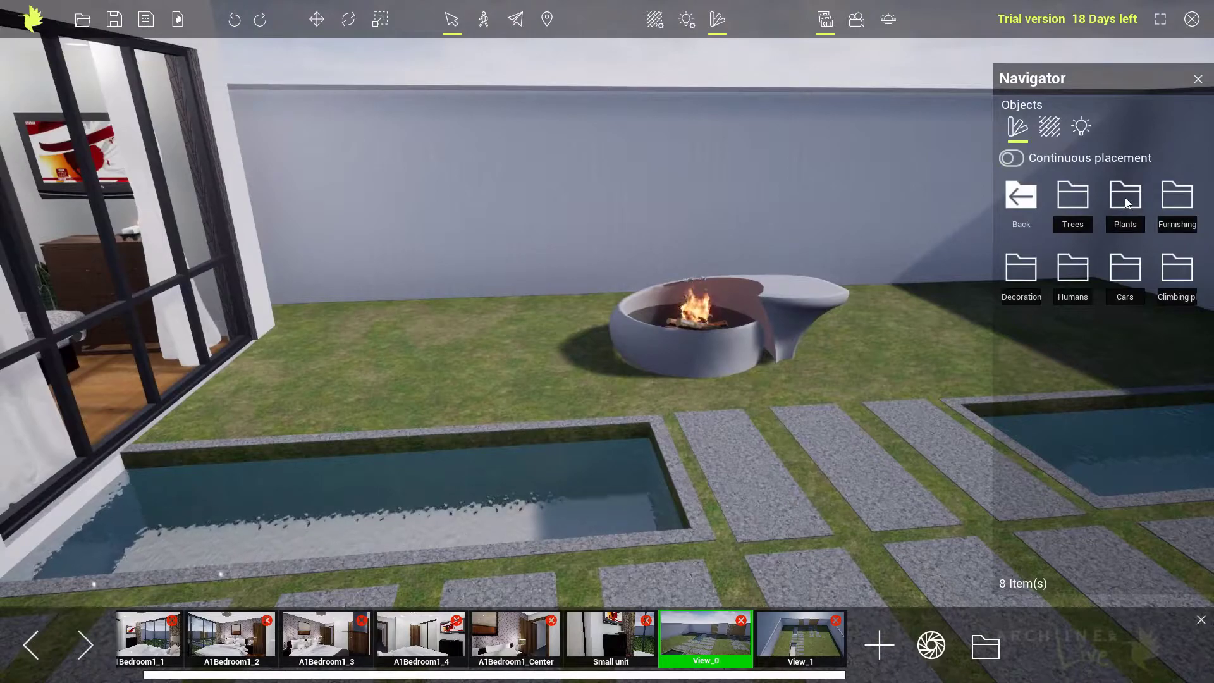
{"action": "left_click", "coordinate": [1073, 197]}
{"action": "right_click_drag", "start_coordinate": [895, 251], "coordinate": [972, 247]}
{"action": "right_click_drag", "start_coordinate": [859, 234], "coordinate": [904, 238]}
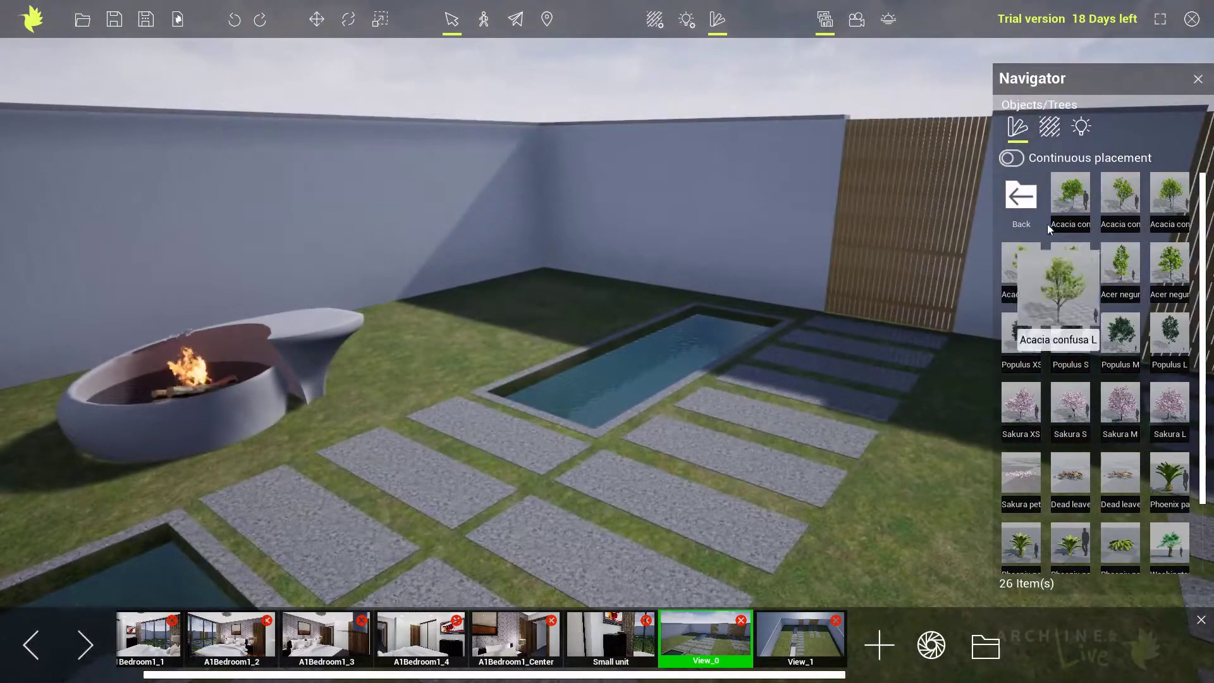
{"action": "mouse_move", "coordinate": [1067, 205]}
{"action": "left_click_drag", "start_coordinate": [1068, 203], "coordinate": [543, 305]}
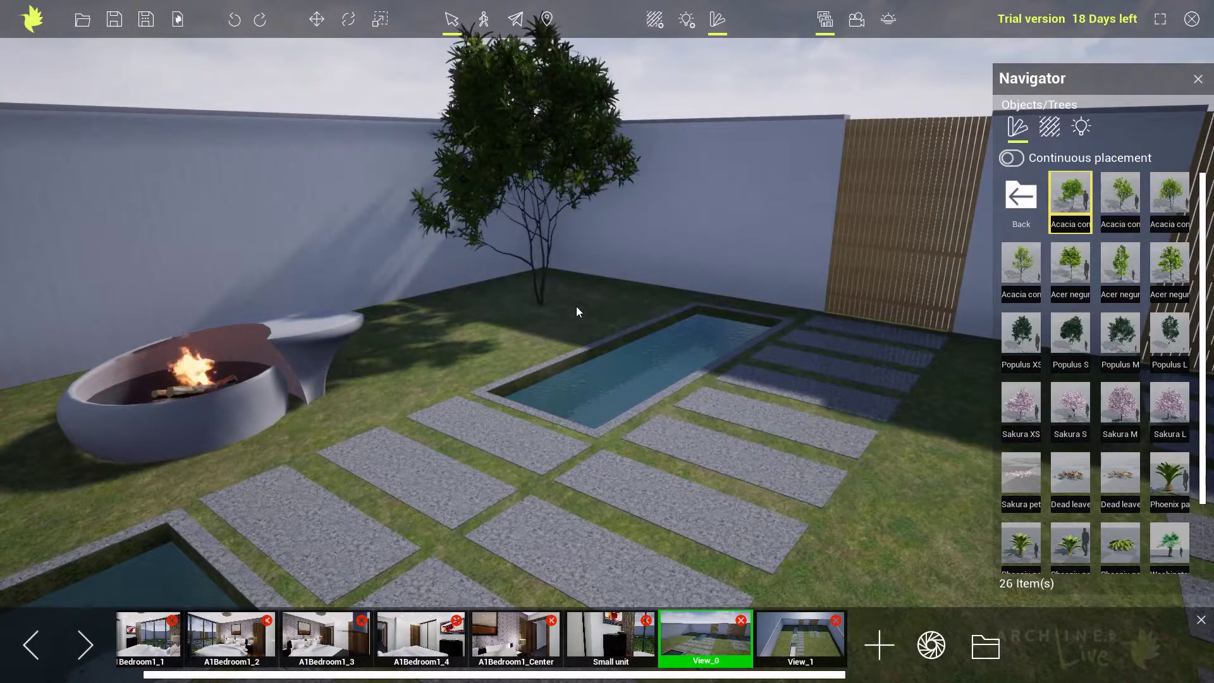
{"action": "right_click_drag", "start_coordinate": [578, 302], "coordinate": [606, 306]}
{"action": "left_click", "coordinate": [806, 656]}
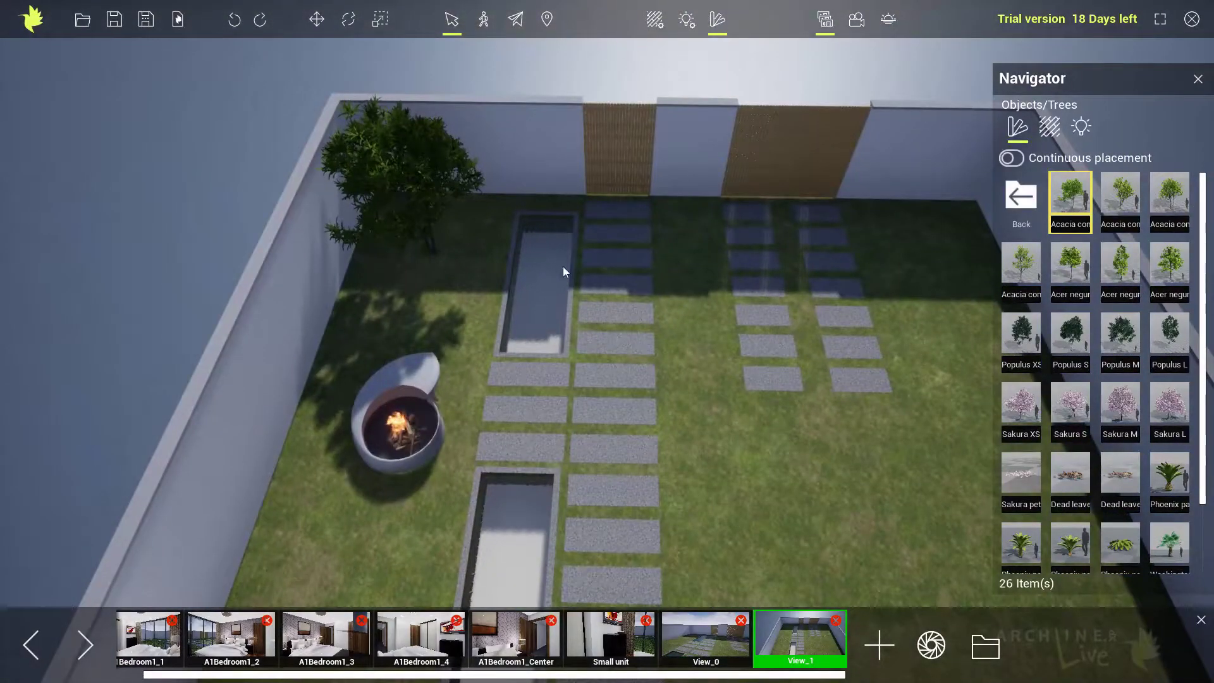
Try the second Acacia confusa tree and Sakura S in the opposite garden corner, removing each one.
{"action": "mouse_move", "coordinate": [1118, 267]}
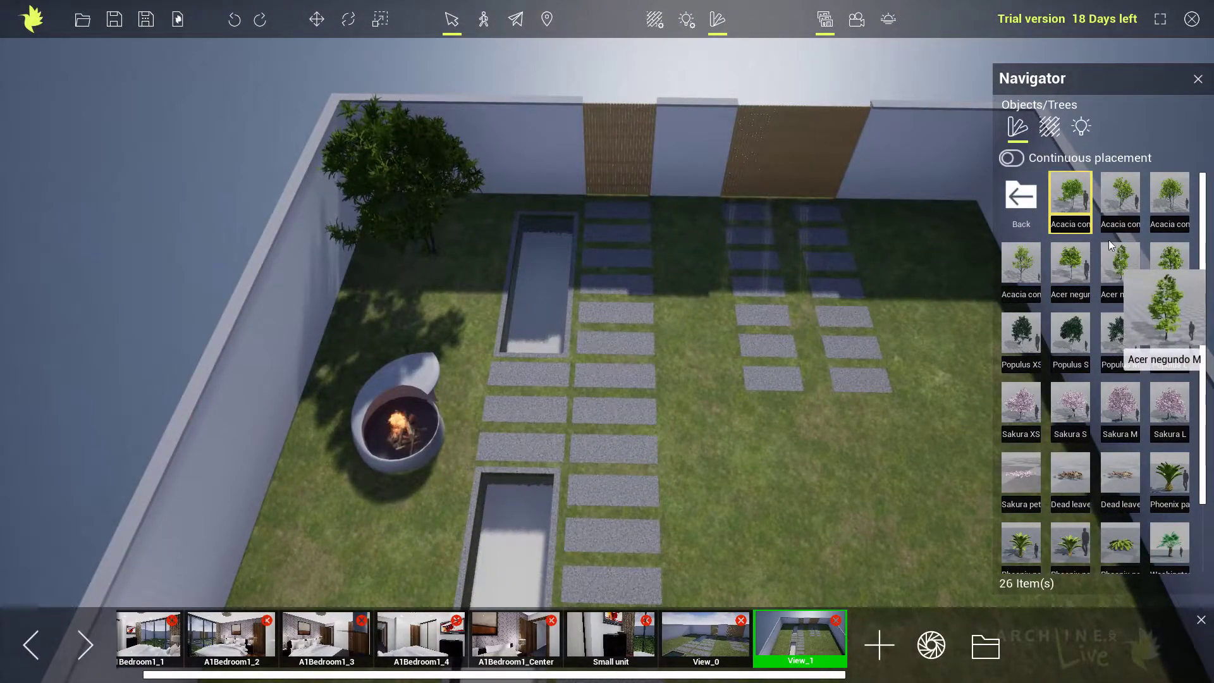
{"action": "left_click_drag", "start_coordinate": [1117, 200], "coordinate": [937, 256]}
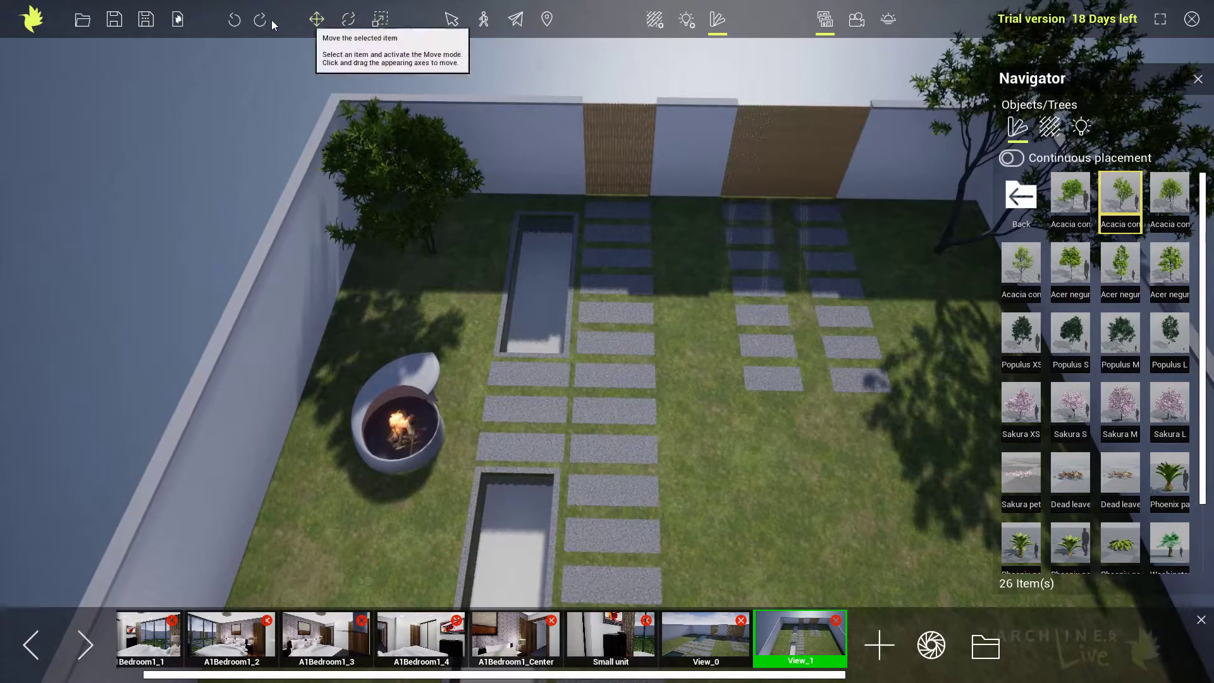
{"action": "left_click", "coordinate": [234, 20]}
{"action": "mouse_move", "coordinate": [1049, 405]}
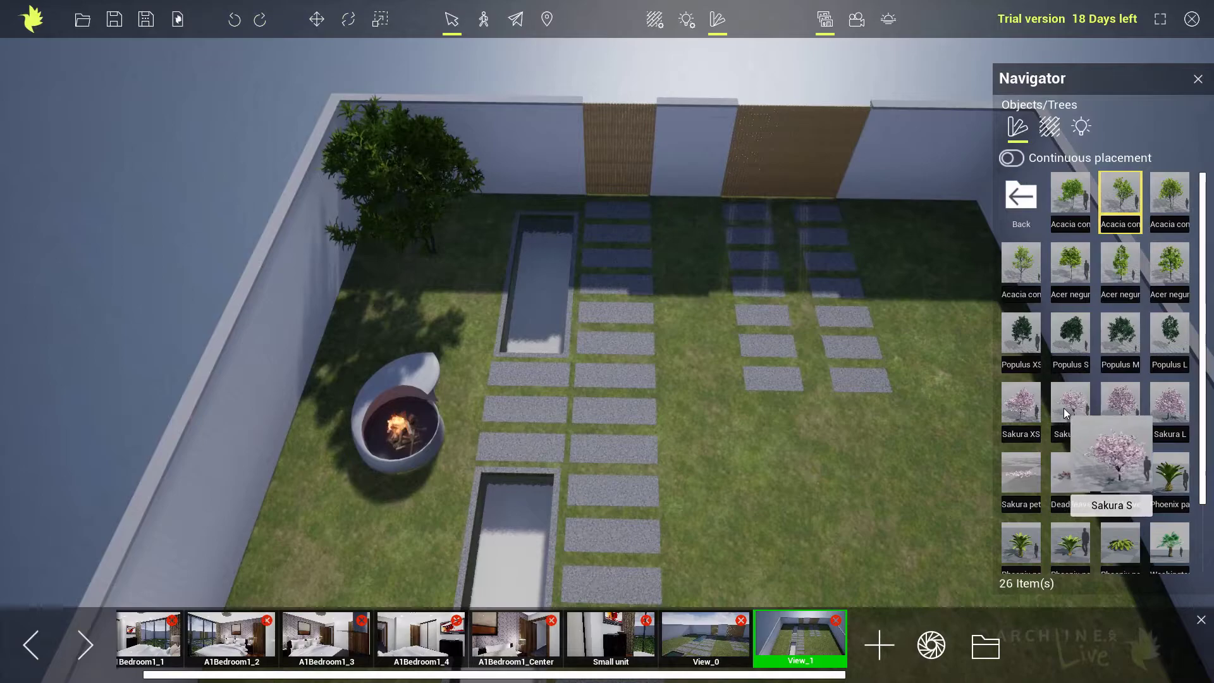
{"action": "left_click_drag", "start_coordinate": [1064, 408], "coordinate": [935, 281]}
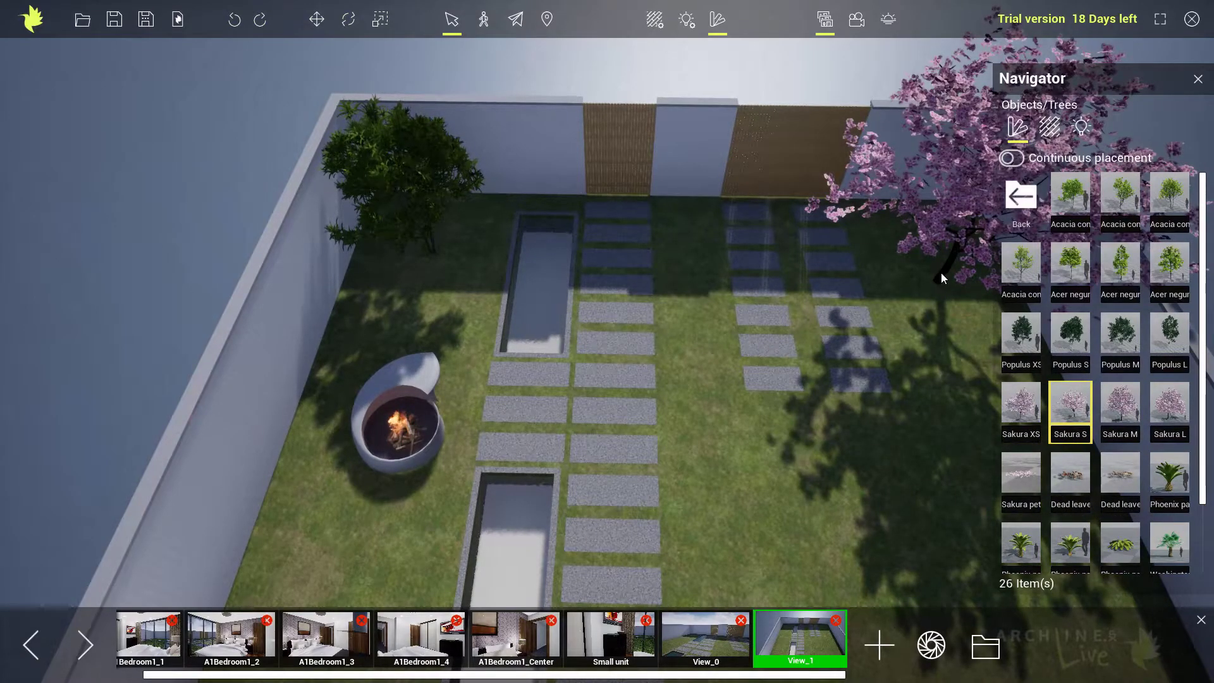
{"action": "left_click", "coordinate": [940, 274]}
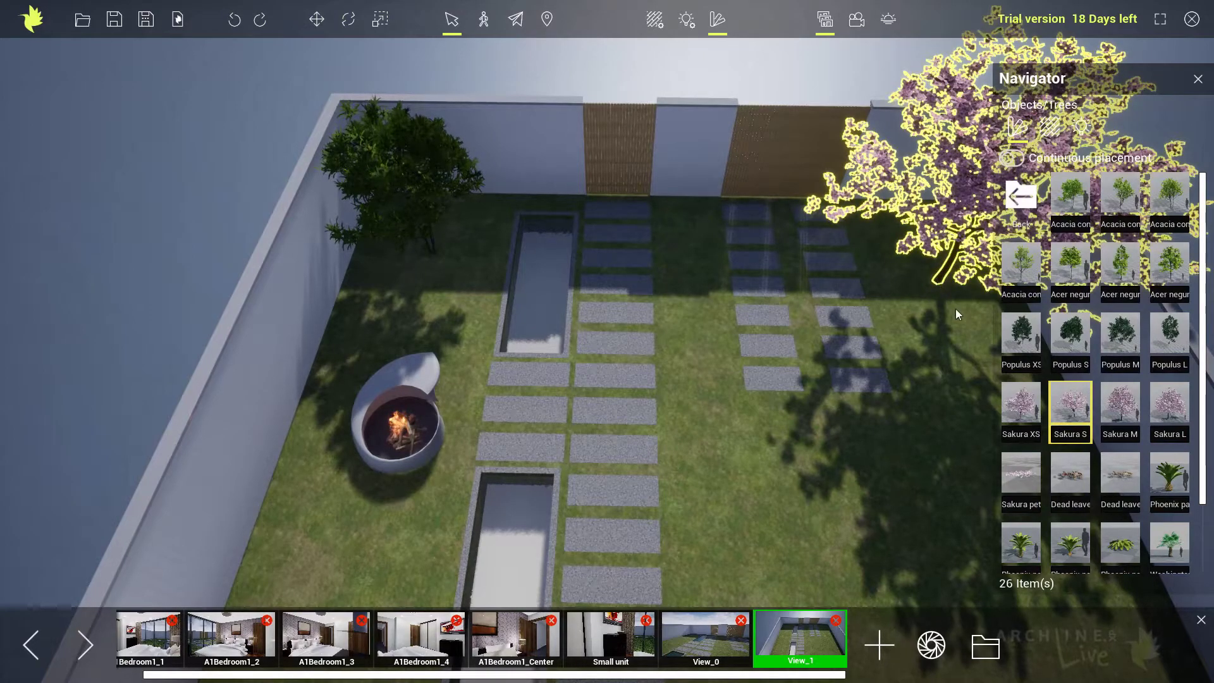
{"action": "key", "text": "Delete"}
Place Sakura XS in the garden corner opposite the acacia, beside the double slab path.
{"action": "left_click_drag", "start_coordinate": [1020, 405], "coordinate": [949, 266]}
{"action": "right_click_drag", "start_coordinate": [906, 299], "coordinate": [954, 271]}
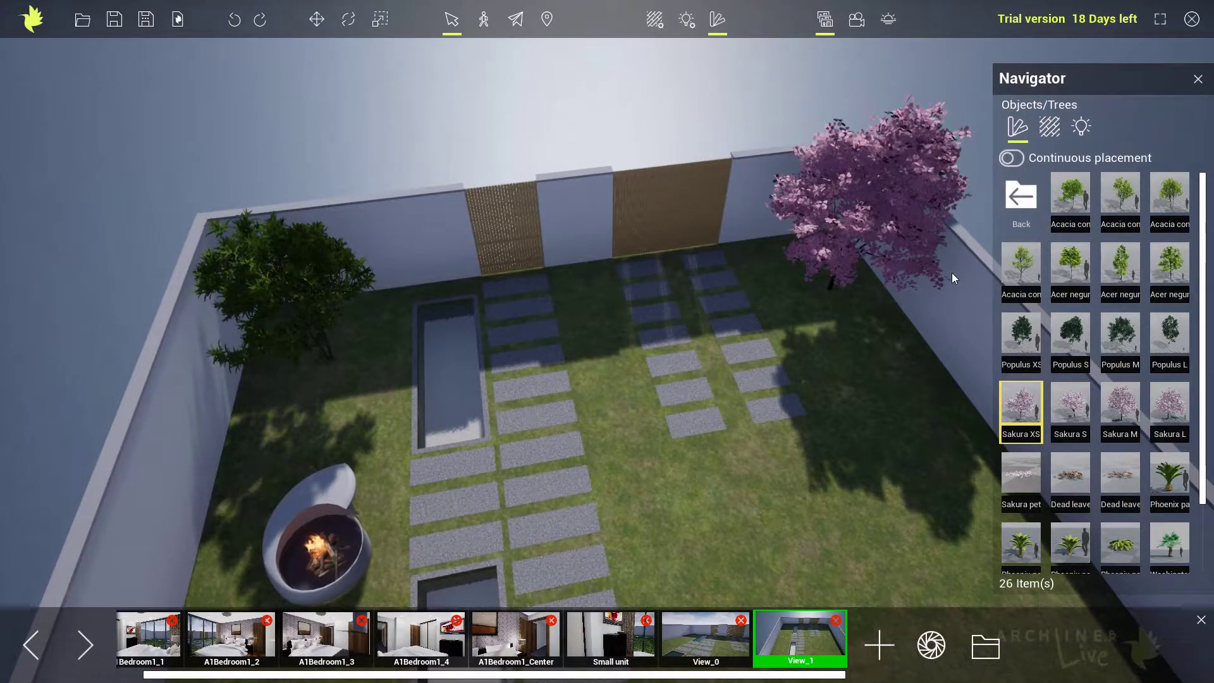
Try a Phoenix palm on the lawn in front of the sakura tree and delete it.
{"action": "left_click_drag", "start_coordinate": [1015, 545], "coordinate": [862, 419]}
{"action": "left_click", "coordinate": [883, 385]}
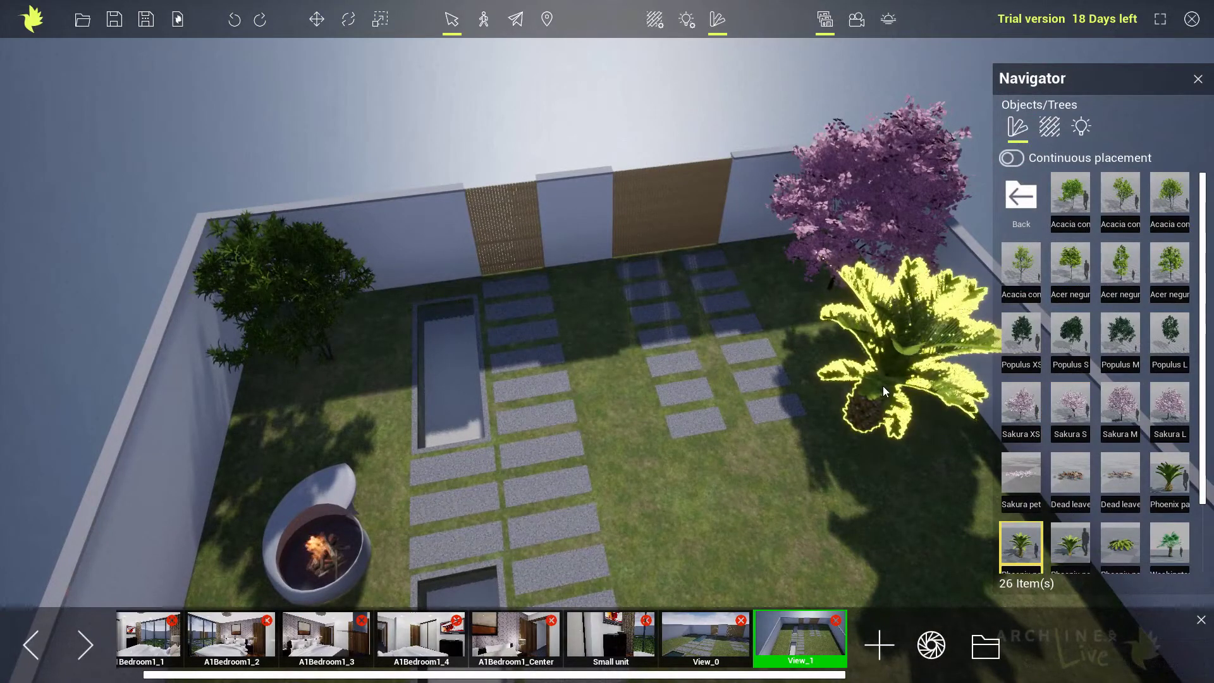
{"action": "key", "text": "Delete"}
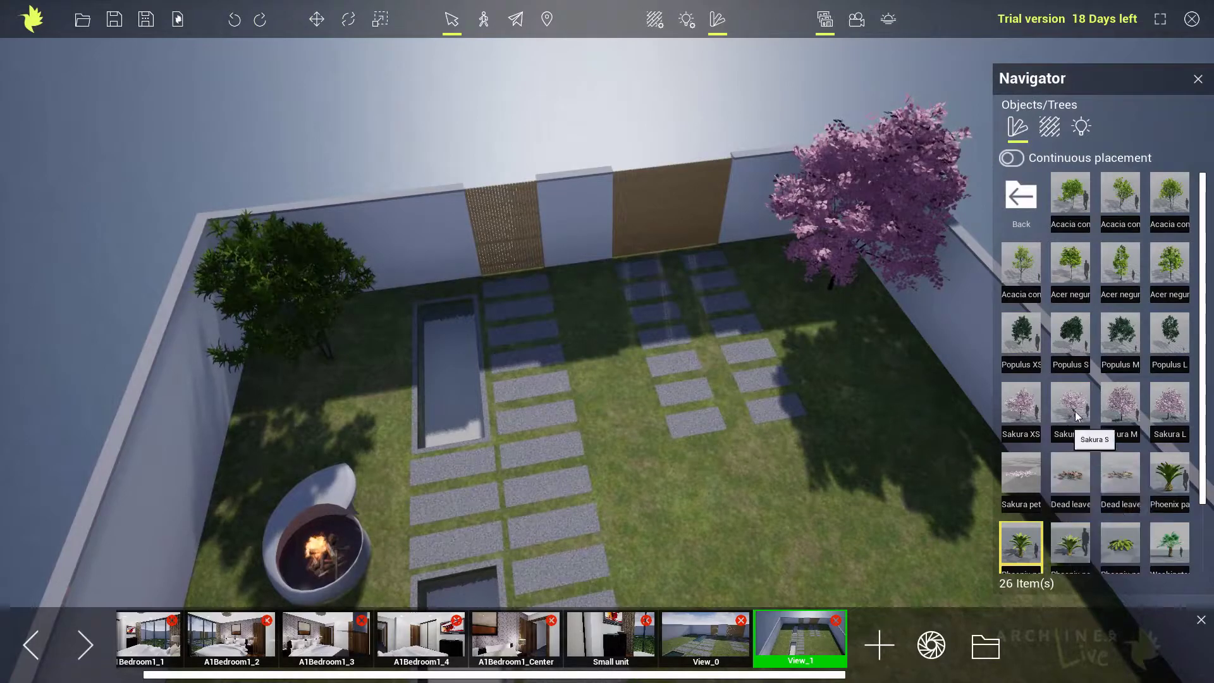
Place an Acer negundo tree outside the garden wall behind the sakura and enable continuous placement.
{"action": "right_click_drag", "start_coordinate": [719, 146], "coordinate": [763, 120]}
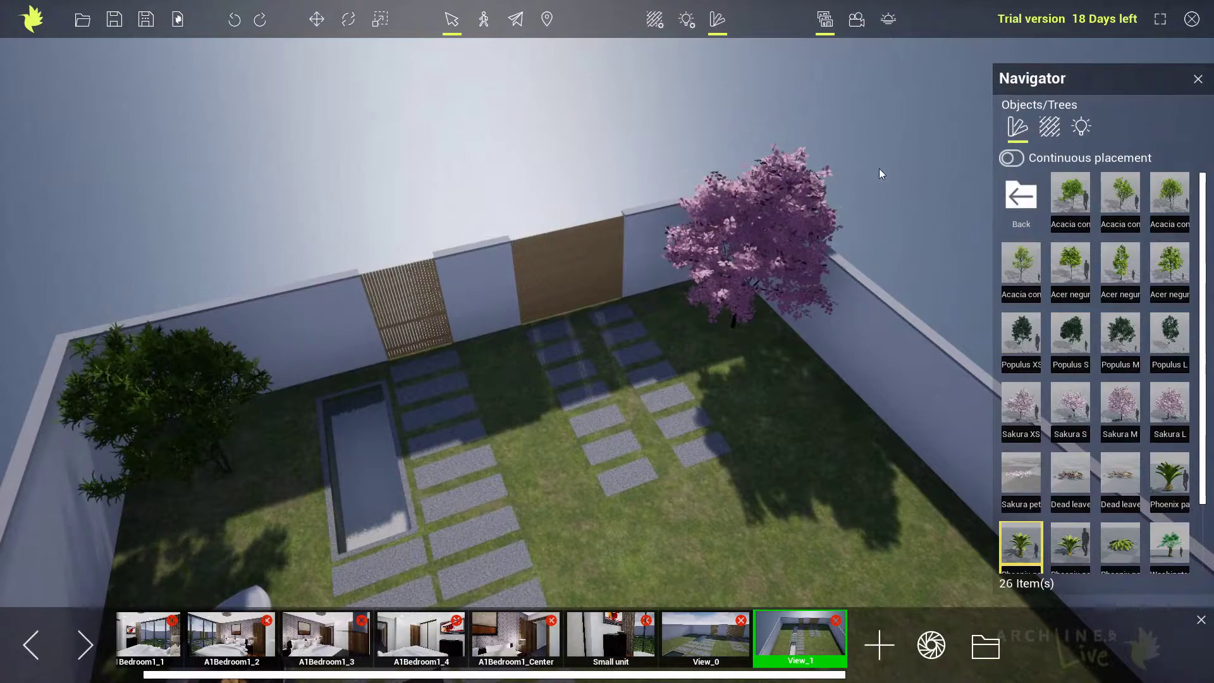
{"action": "left_click_drag", "start_coordinate": [1118, 276], "coordinate": [849, 214]}
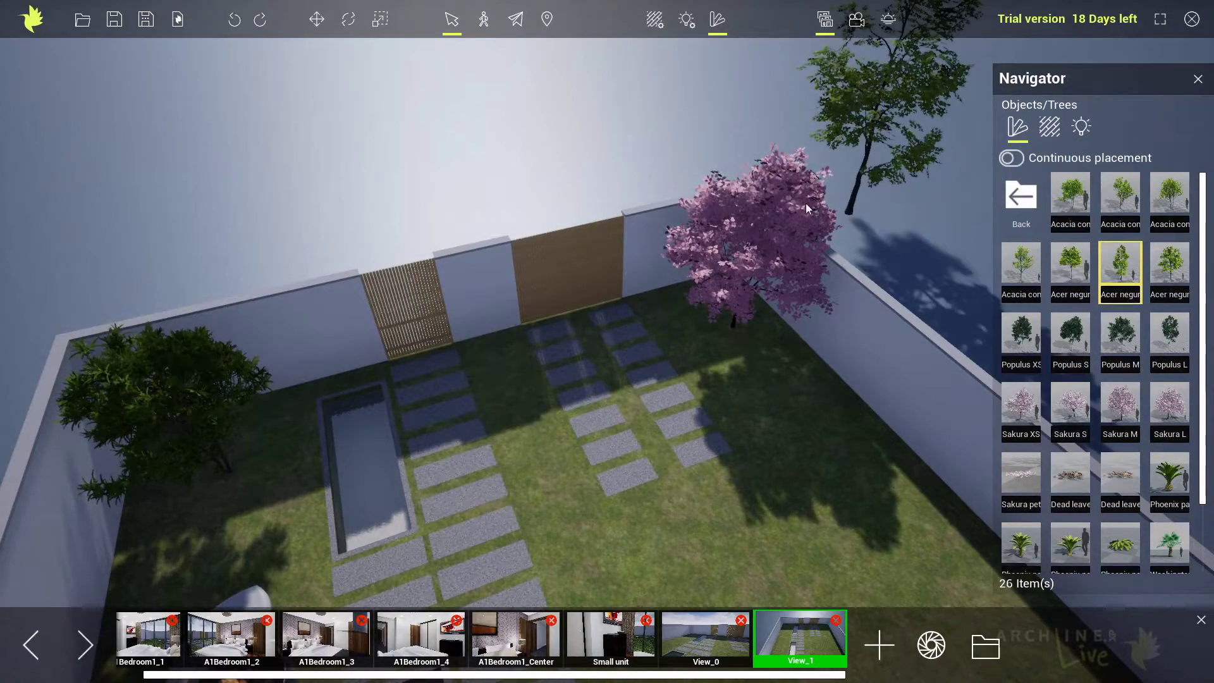
{"action": "middle_click_drag", "start_coordinate": [642, 223], "coordinate": [699, 258]}
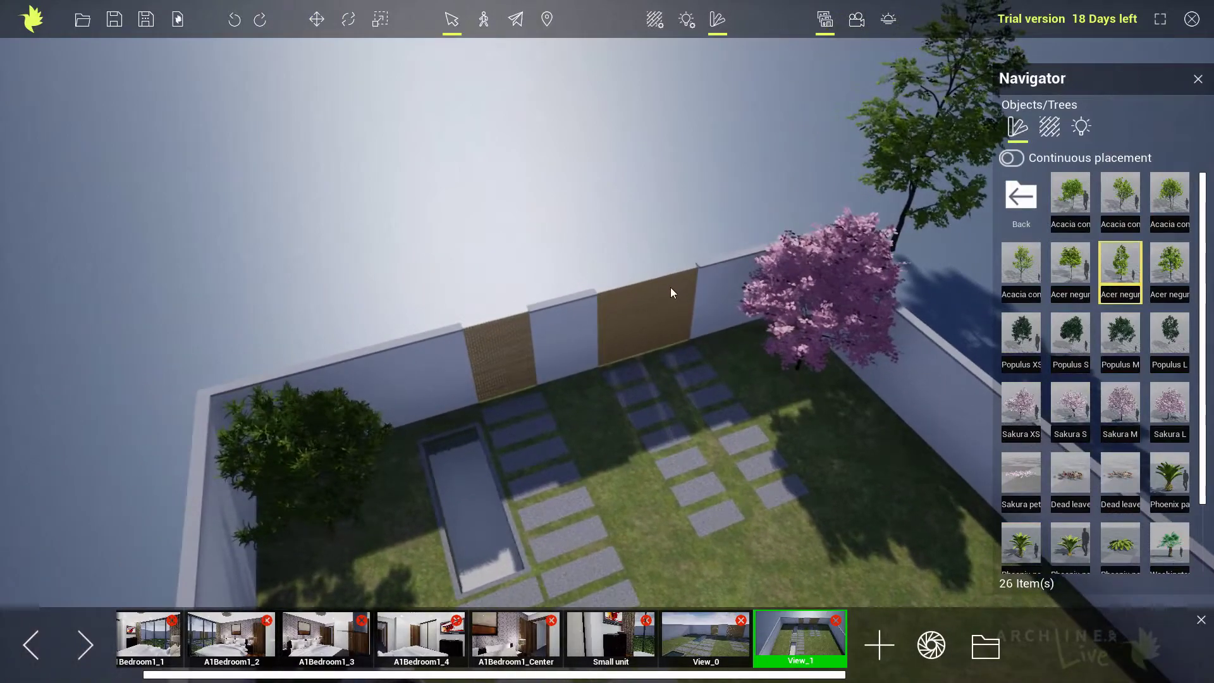
{"action": "middle_click_drag", "start_coordinate": [670, 299], "coordinate": [703, 288]}
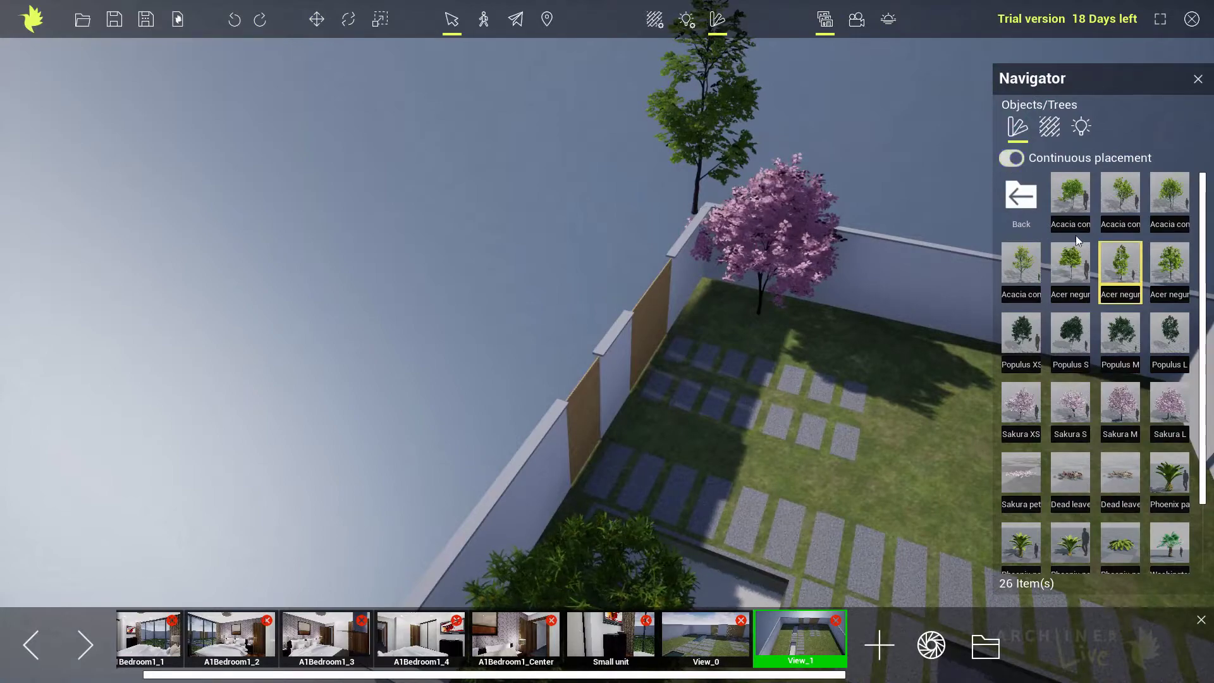
Try a second Acer negundo outside the wall beside the wooden panels and undo it.
{"action": "mouse_move", "coordinate": [1118, 270]}
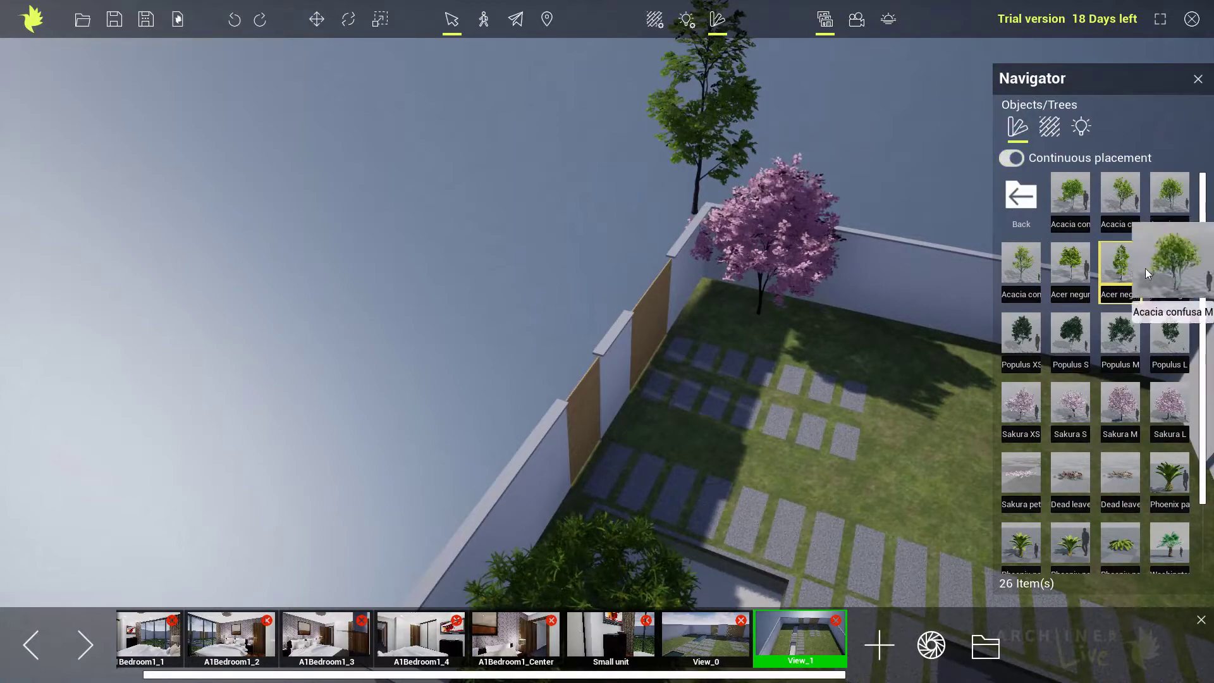
{"action": "left_click", "coordinate": [602, 290]}
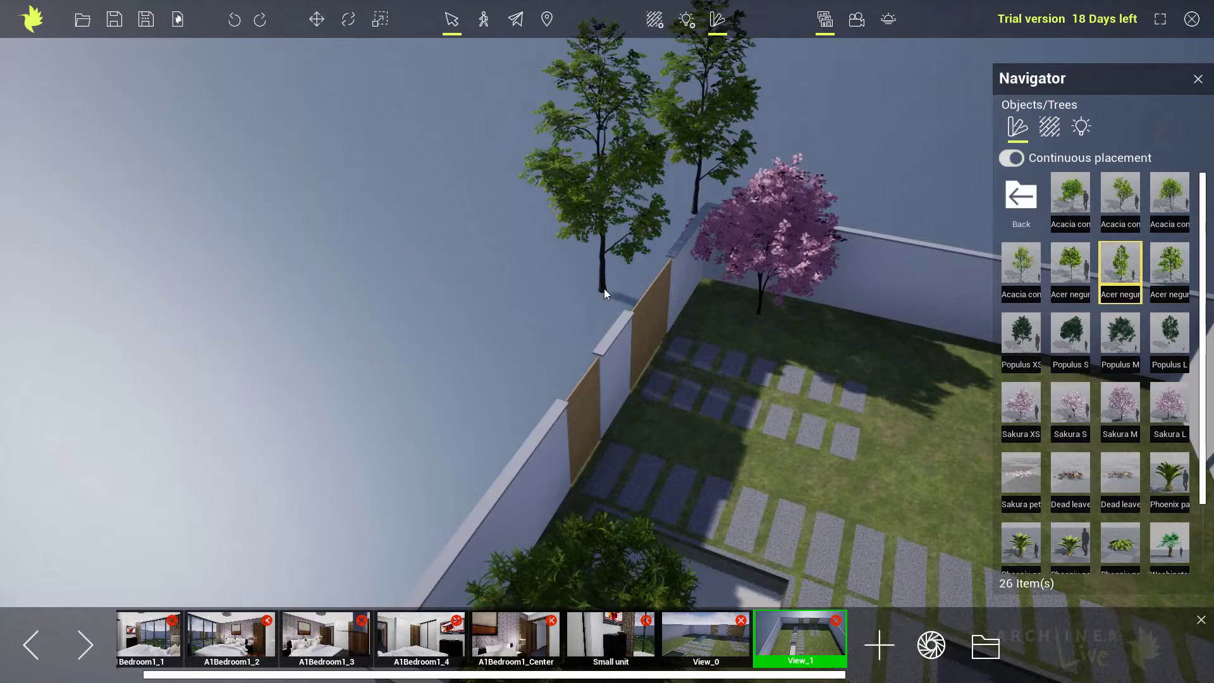
{"action": "key", "text": "ctrl+z"}
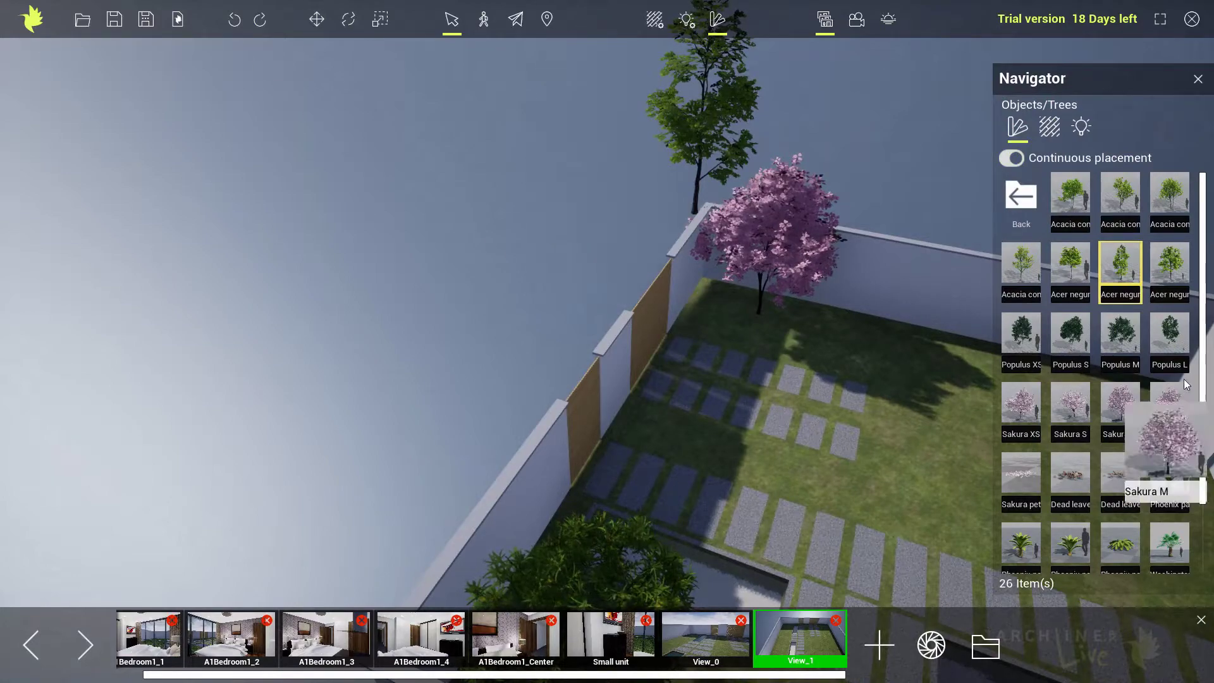
Place Populus S outside the wall near the sakura and Populus XS outside the wall near the acacia corner.
{"action": "left_click", "coordinate": [1072, 339]}
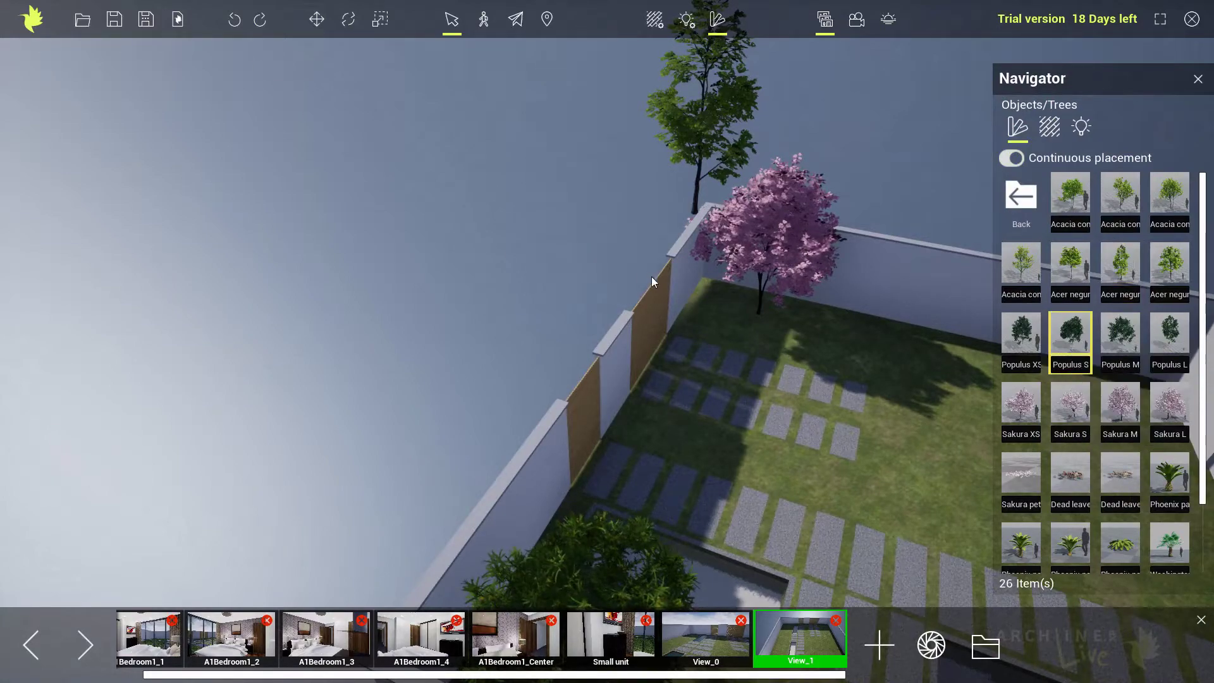
{"action": "left_click", "coordinate": [640, 271]}
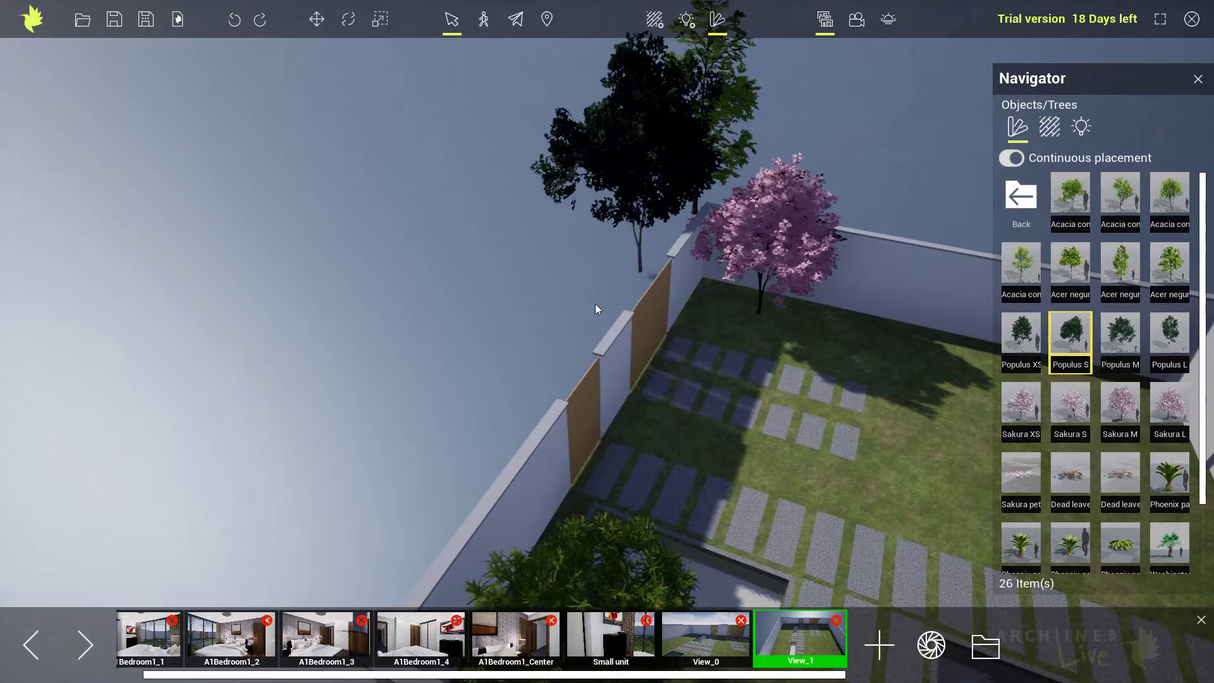
{"action": "left_click", "coordinate": [1016, 342]}
{"action": "right_click_drag", "start_coordinate": [500, 354], "coordinate": [439, 401]}
{"action": "left_click", "coordinate": [552, 360]}
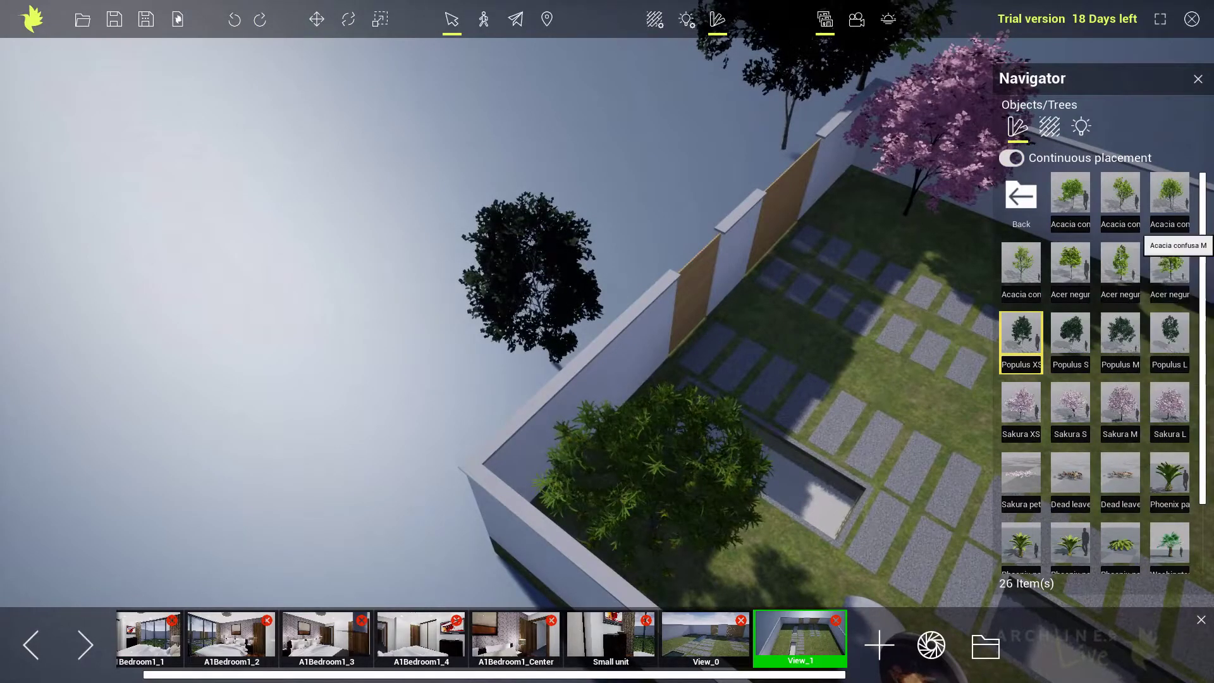
Try Acacia confusa M outside the wall corner behind the existing acacia and undo it.
{"action": "left_click", "coordinate": [1170, 203]}
{"action": "left_click", "coordinate": [500, 400]}
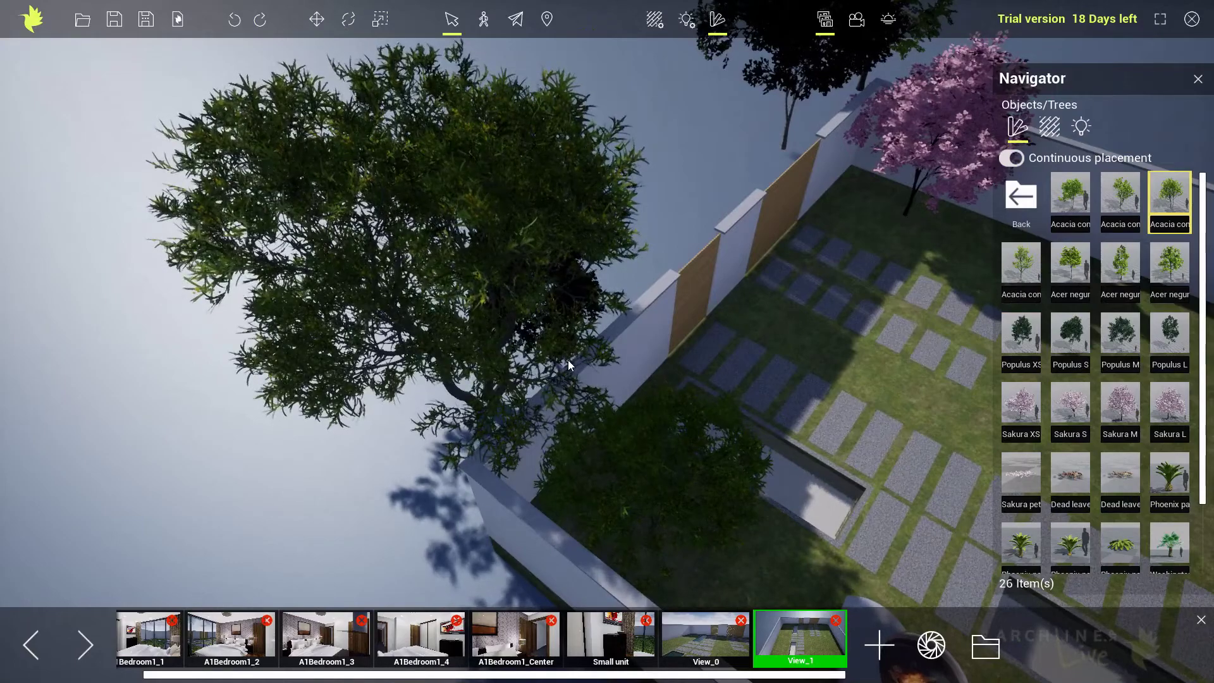
{"action": "key", "text": "ctrl+z"}
Place the fourth Acacia confusa variant outside the wall corner, behind the acacia standing in the garden.
{"action": "middle_click_drag", "start_coordinate": [567, 335], "coordinate": [564, 334]}
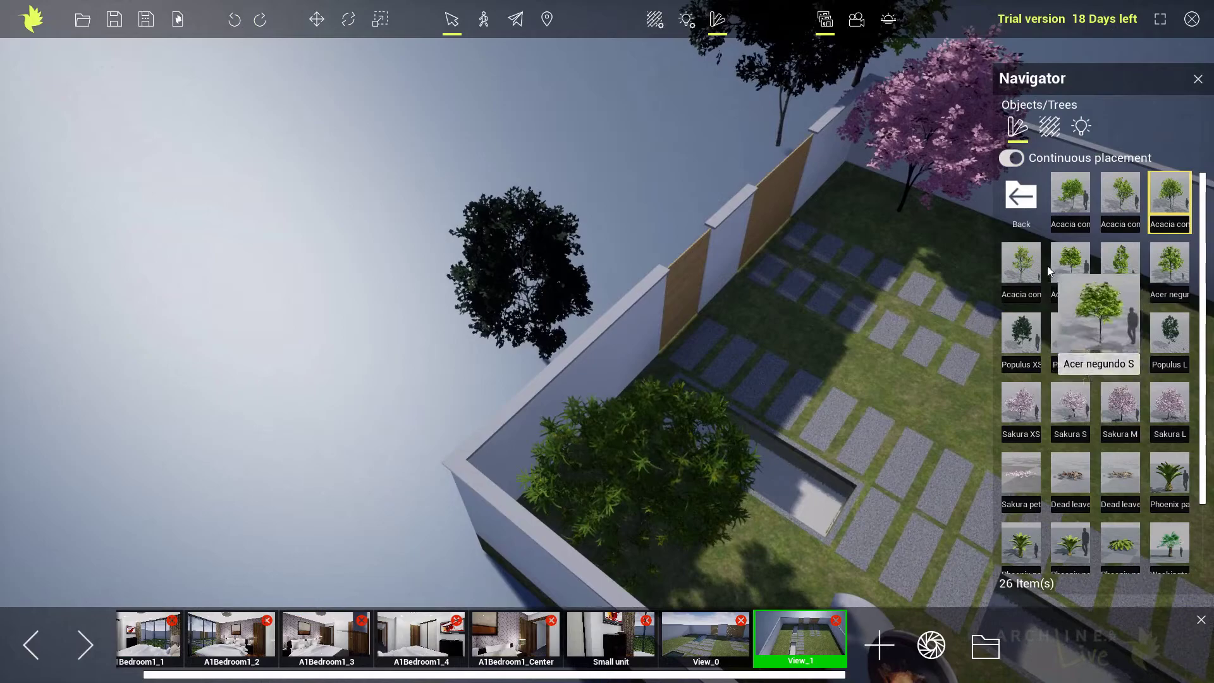
{"action": "left_click", "coordinate": [1027, 267]}
{"action": "left_click", "coordinate": [400, 415]}
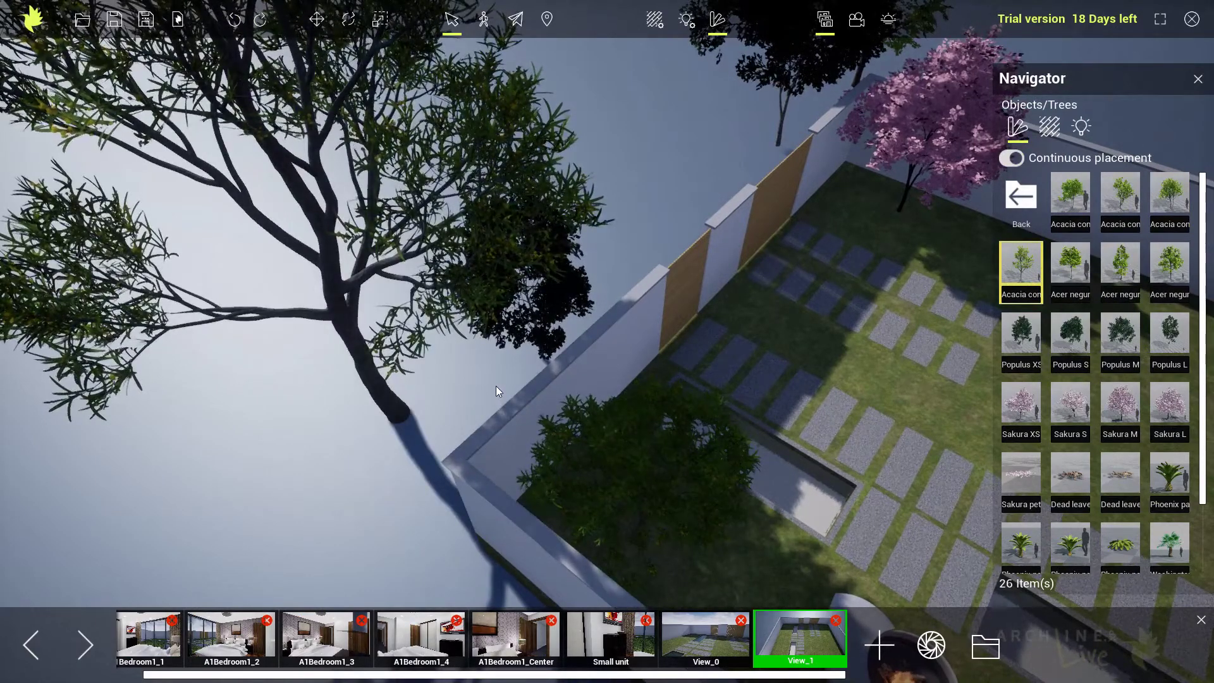
Place two medium Bog myrtle shrubs from the plant library on the lawn below the bedroom window, spaced along the wall.
{"action": "middle_click_drag", "start_coordinate": [720, 408], "coordinate": [407, 340]}
{"action": "mouse_move", "coordinate": [458, 362]}
{"action": "right_mouse_down"}
{"action": "mouse_move", "coordinate": [627, 422]}
{"action": "mouse_move", "coordinate": [825, 415]}
{"action": "right_mouse_up"}
{"action": "middle_click_drag", "start_coordinate": [604, 462], "coordinate": [714, 301]}
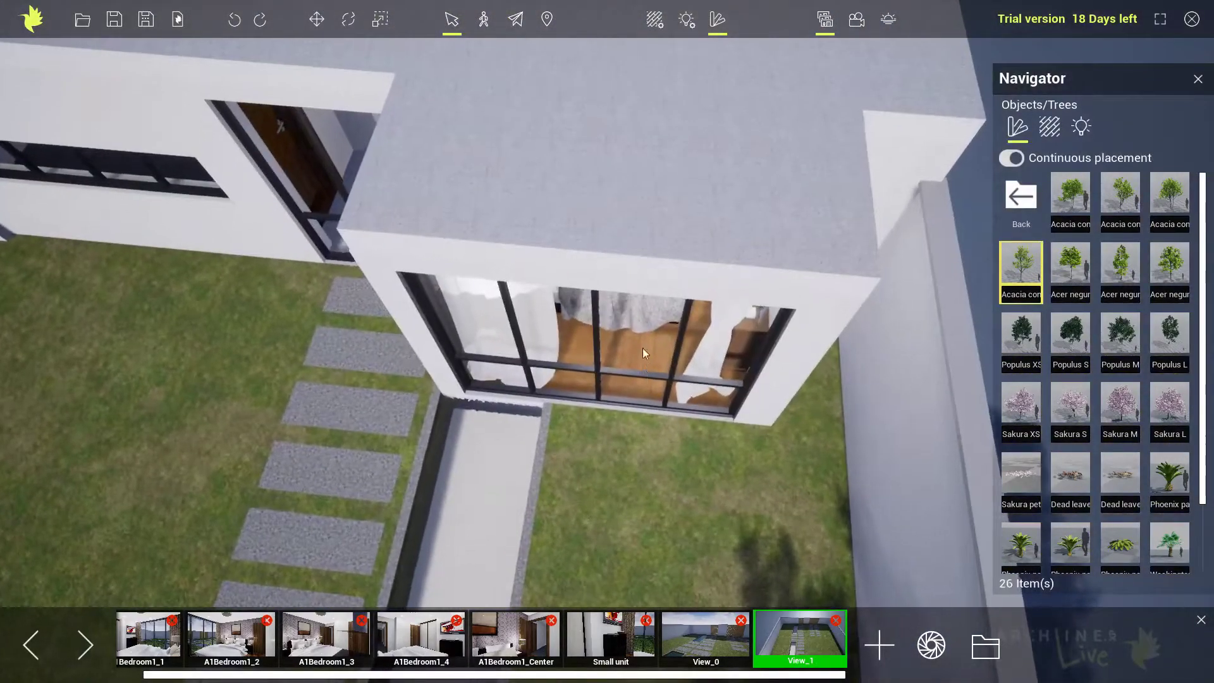
{"action": "middle_click_drag", "start_coordinate": [637, 452], "coordinate": [598, 309]}
{"action": "left_click", "coordinate": [1026, 198]}
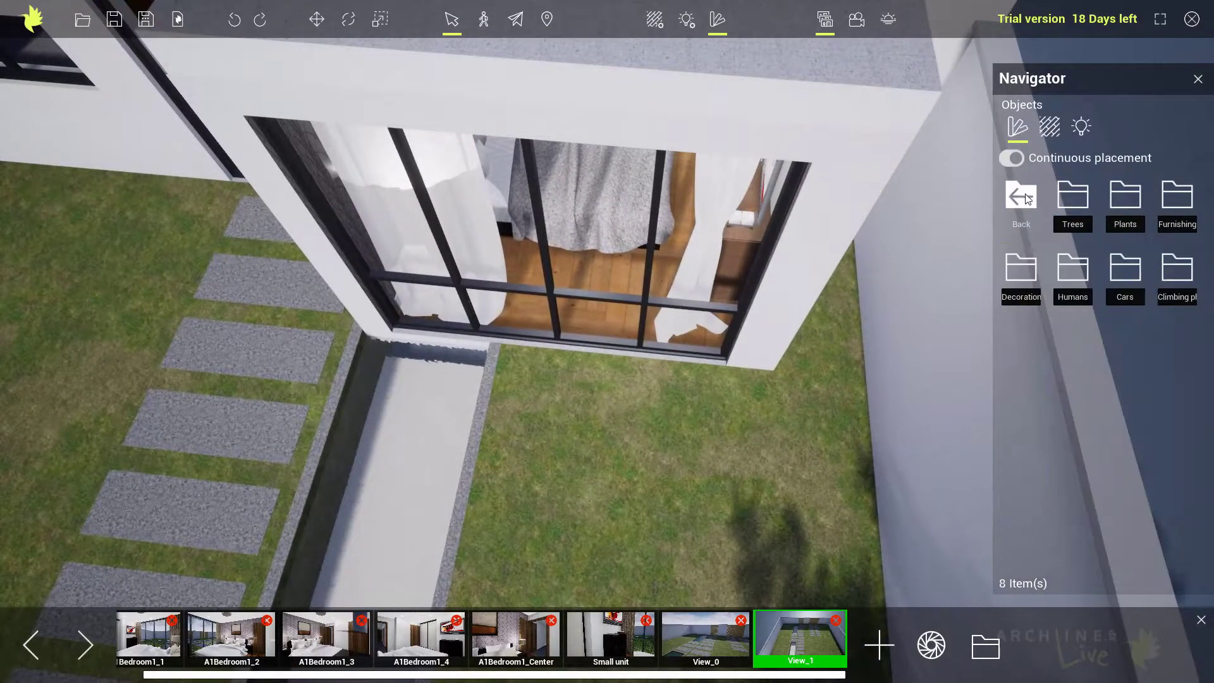
{"action": "left_click", "coordinate": [1122, 199]}
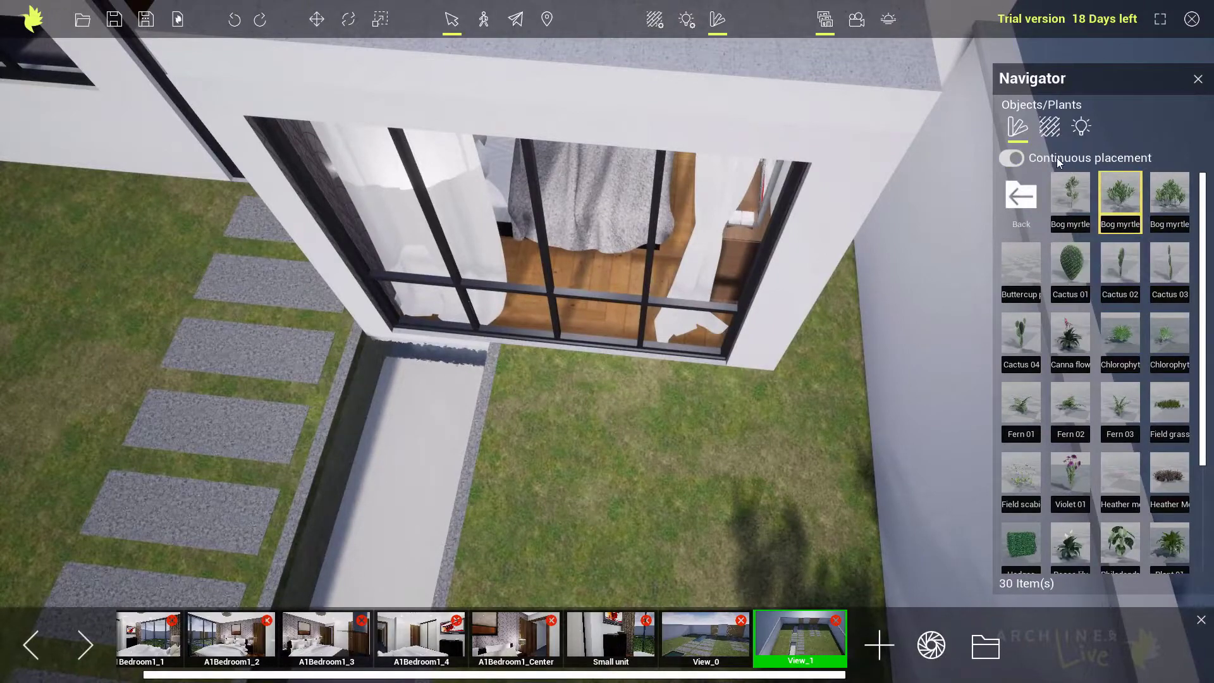
{"action": "left_click", "coordinate": [553, 415]}
{"action": "left_click", "coordinate": [767, 423]}
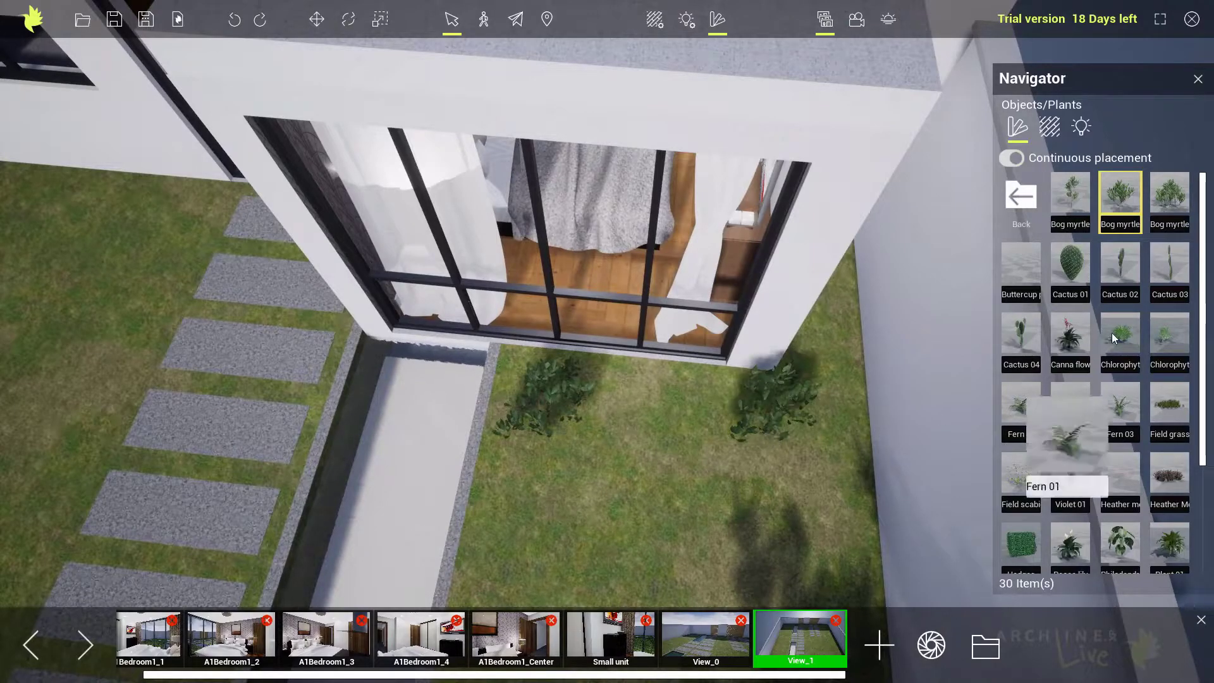
Fill the gap between the shrubs below the bedroom window with two of the largest Bog myrtle.
{"action": "left_click", "coordinate": [1169, 203]}
{"action": "left_click", "coordinate": [607, 421]}
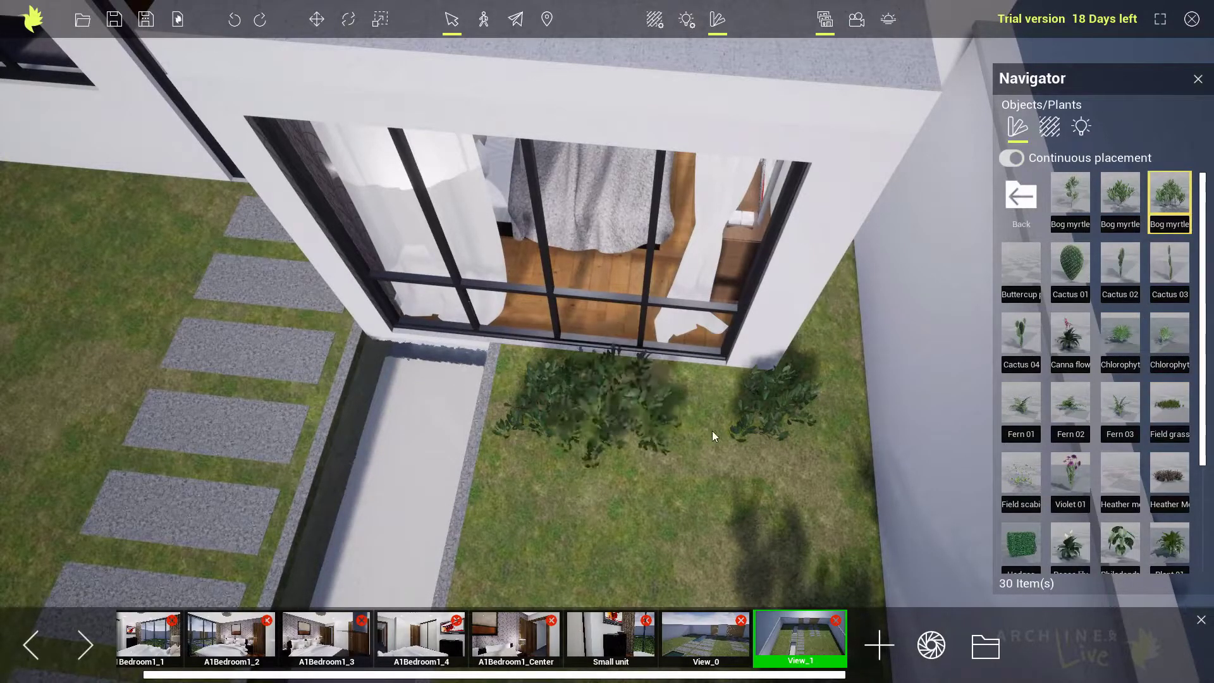
{"action": "left_click", "coordinate": [722, 435]}
Try Violet 01 beside the far pool, next to the acacia.
{"action": "right_click_drag", "start_coordinate": [682, 451], "coordinate": [285, 380]}
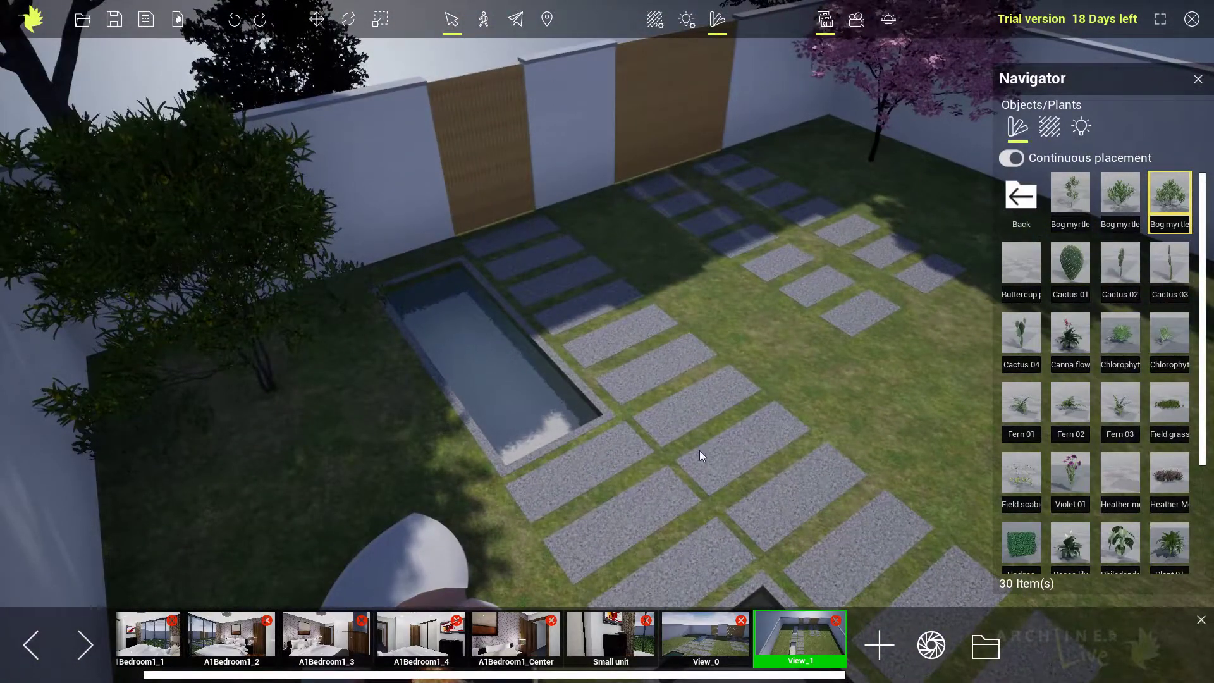
{"action": "left_click", "coordinate": [1067, 478]}
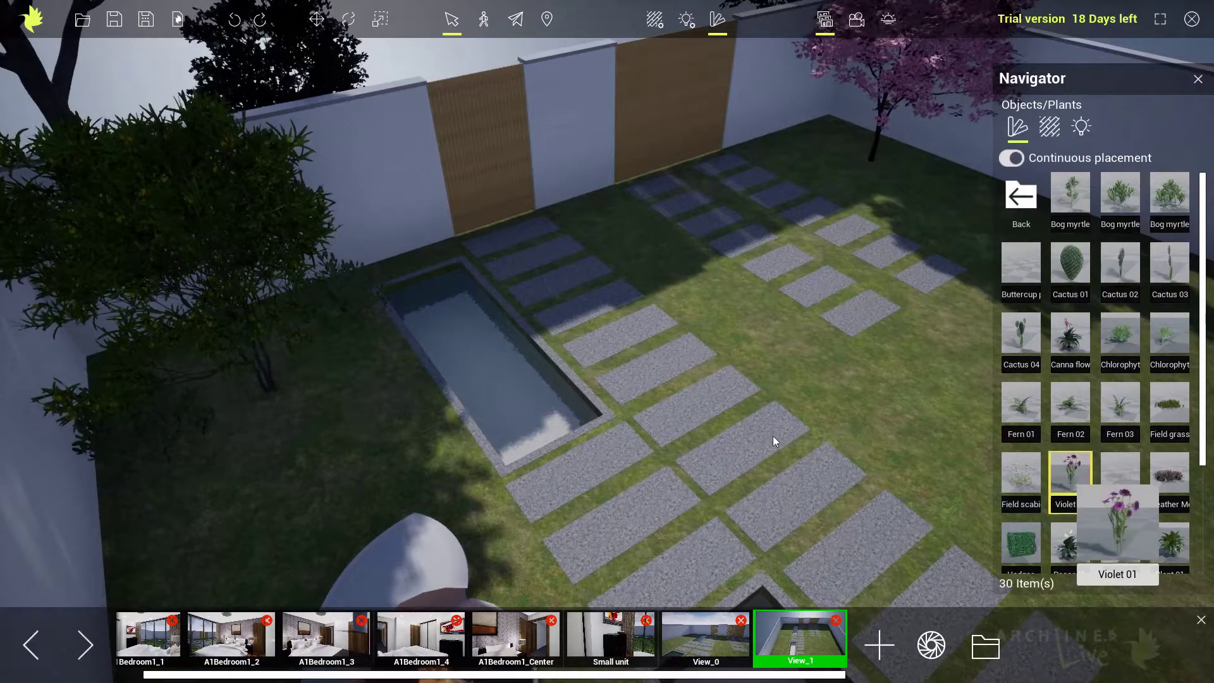
{"action": "left_click", "coordinate": [369, 348]}
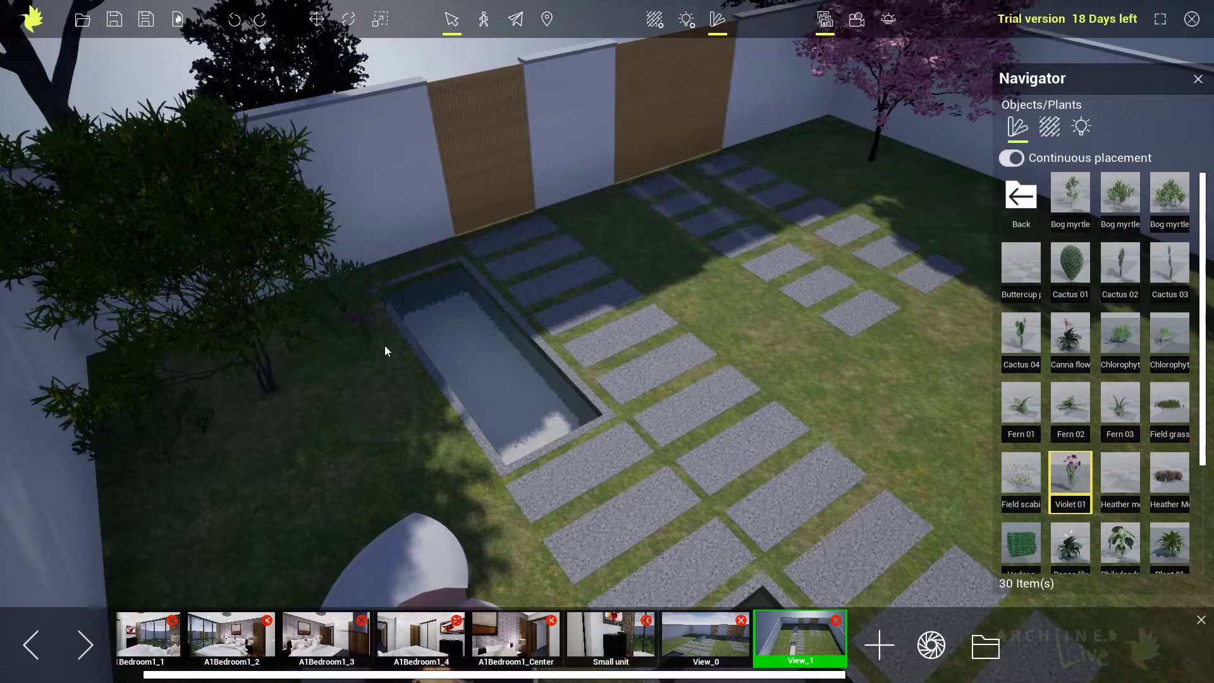
Place the red Rose shrub at the wall between the two wooden panels and turn off continuous placement.
{"action": "scroll", "coordinate": [1105, 402], "scroll_direction": "down", "scroll_amount": 3}
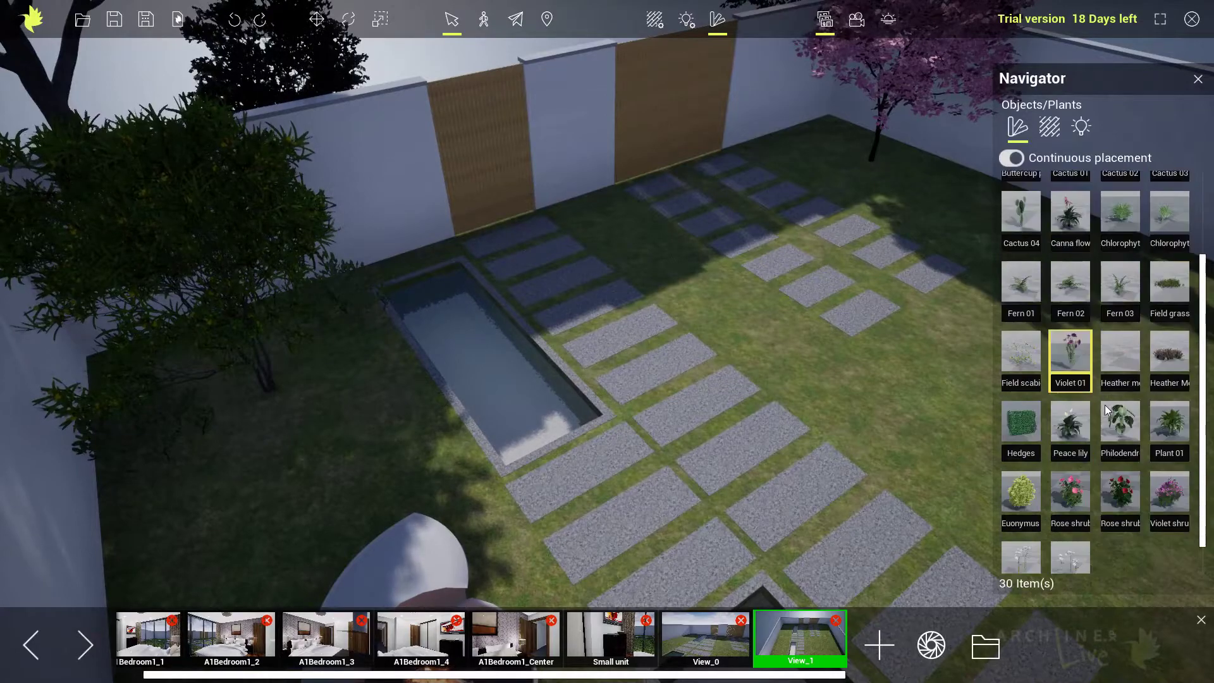
{"action": "left_click", "coordinate": [1119, 465]}
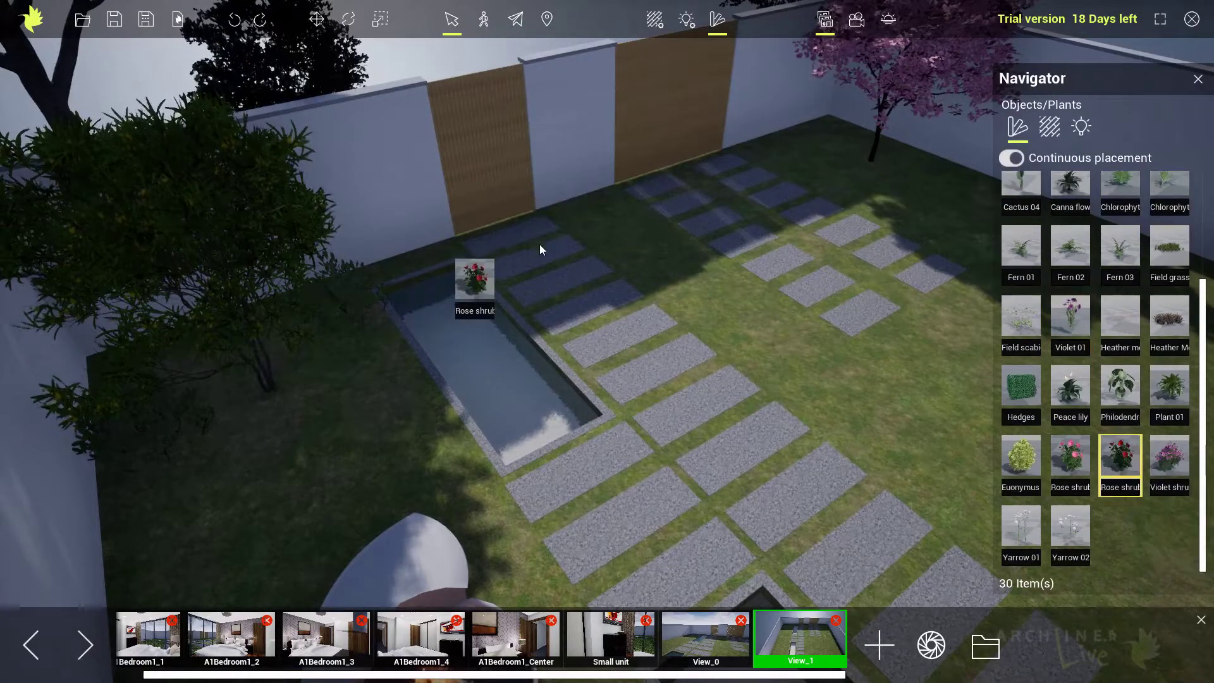
{"action": "left_click", "coordinate": [590, 212]}
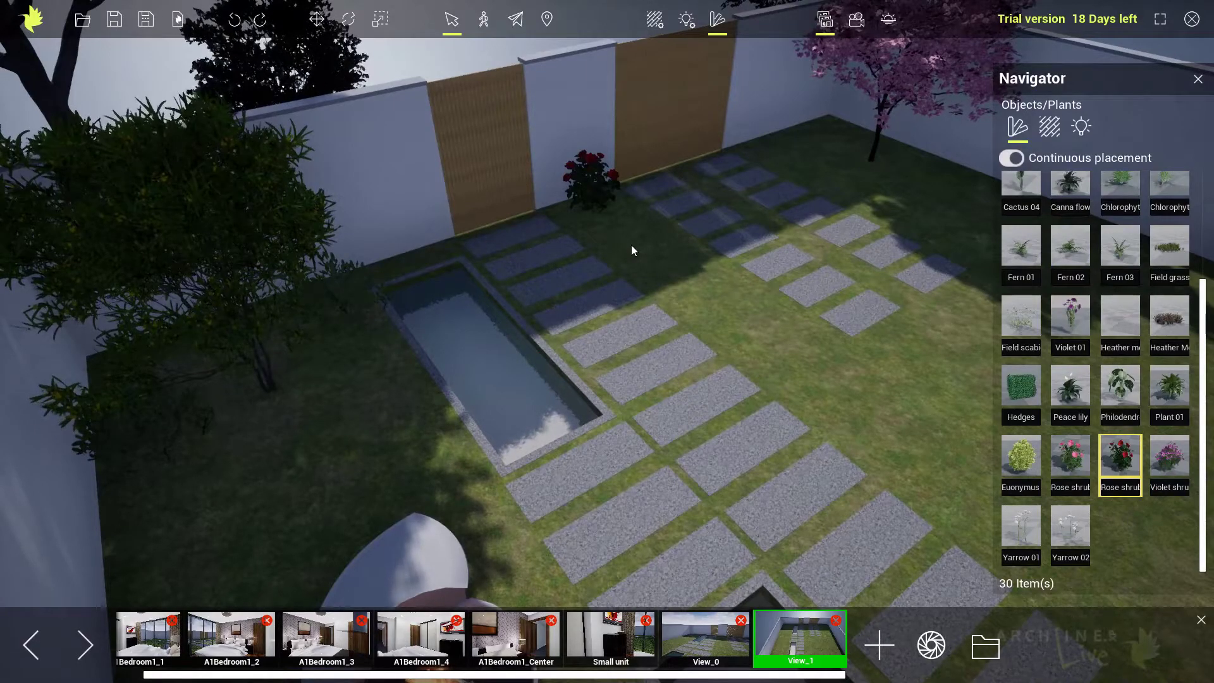
{"action": "mouse_move", "coordinate": [732, 320]}
{"action": "right_mouse_down"}
{"action": "mouse_move", "coordinate": [723, 302]}
{"action": "mouse_move", "coordinate": [741, 305]}
{"action": "right_mouse_up"}
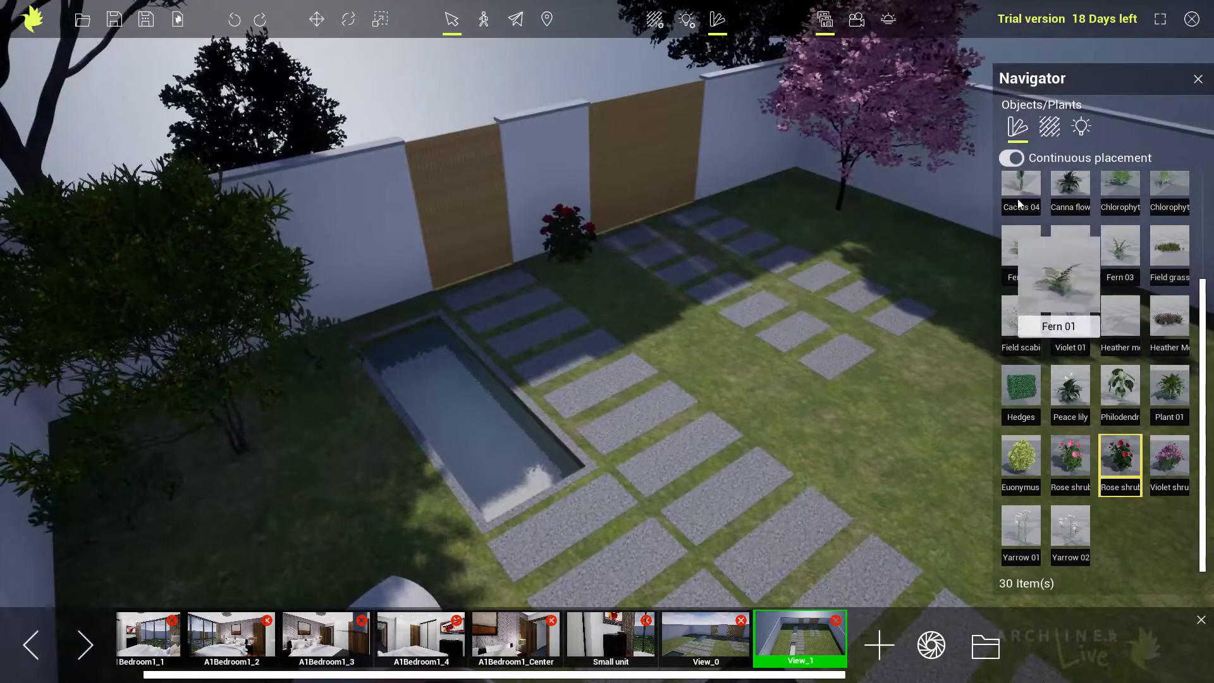
{"action": "left_click", "coordinate": [1012, 158]}
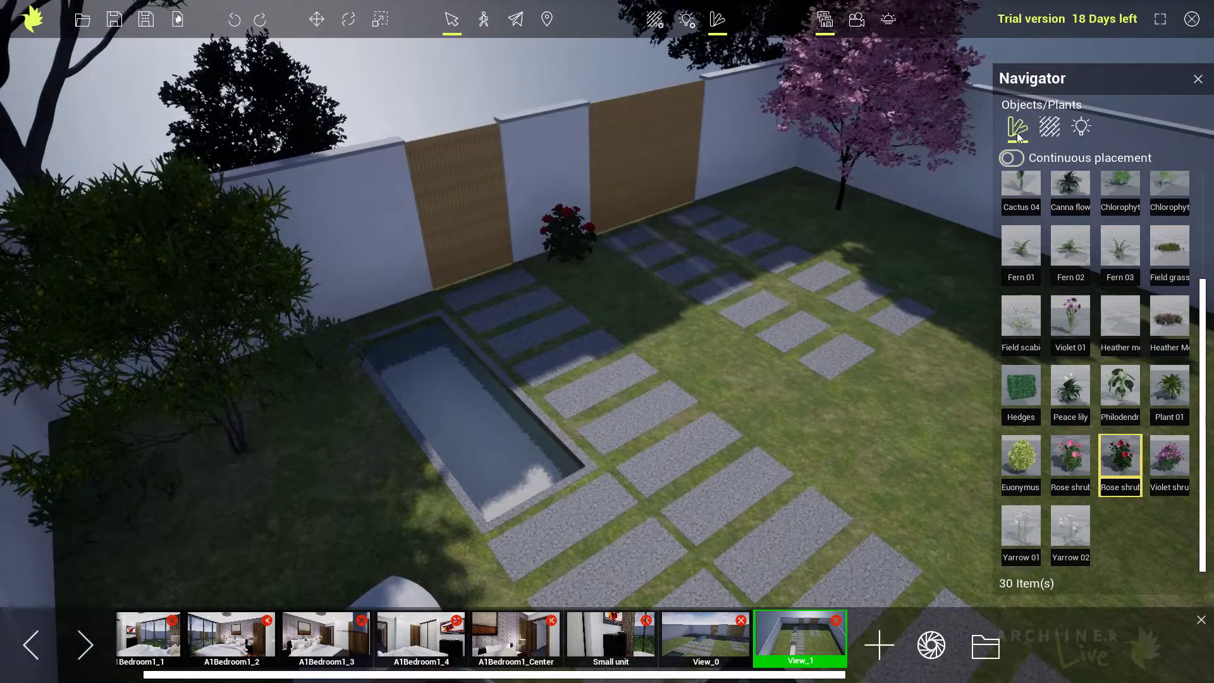
Place the red sedan from the car library on the double slab path and rotate its front away from the gate.
{"action": "left_click", "coordinate": [1011, 125]}
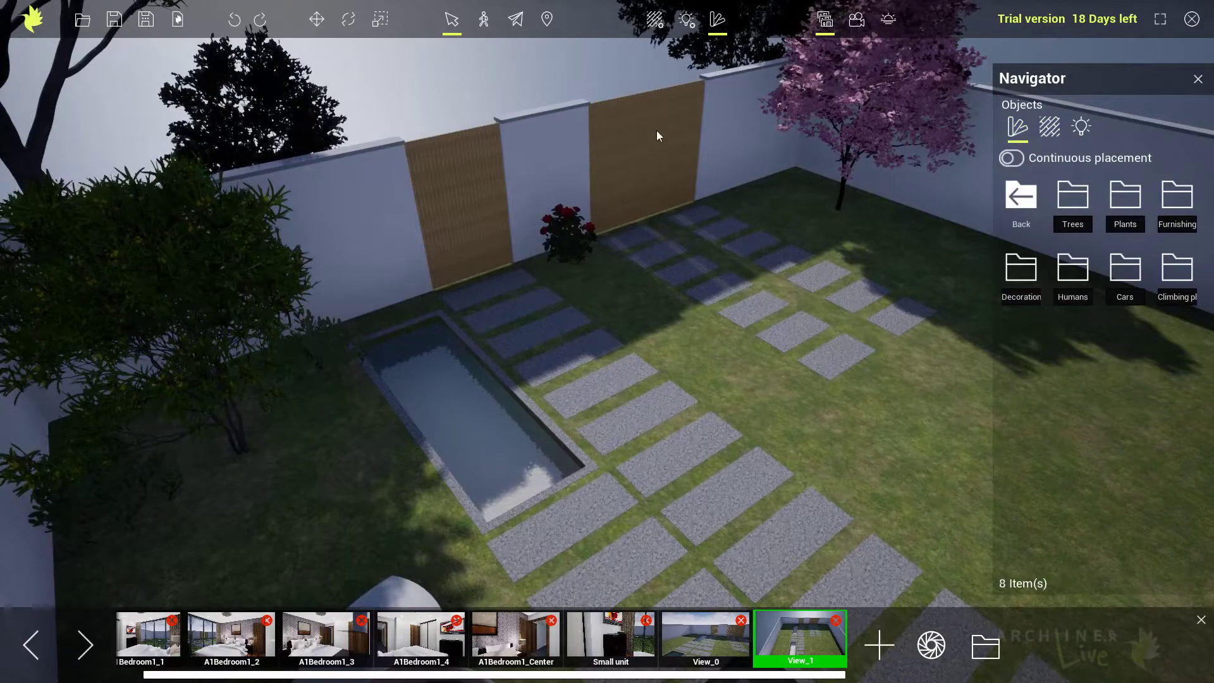
{"action": "left_click", "coordinate": [1125, 270]}
{"action": "left_click_drag", "start_coordinate": [1130, 219], "coordinate": [776, 314]}
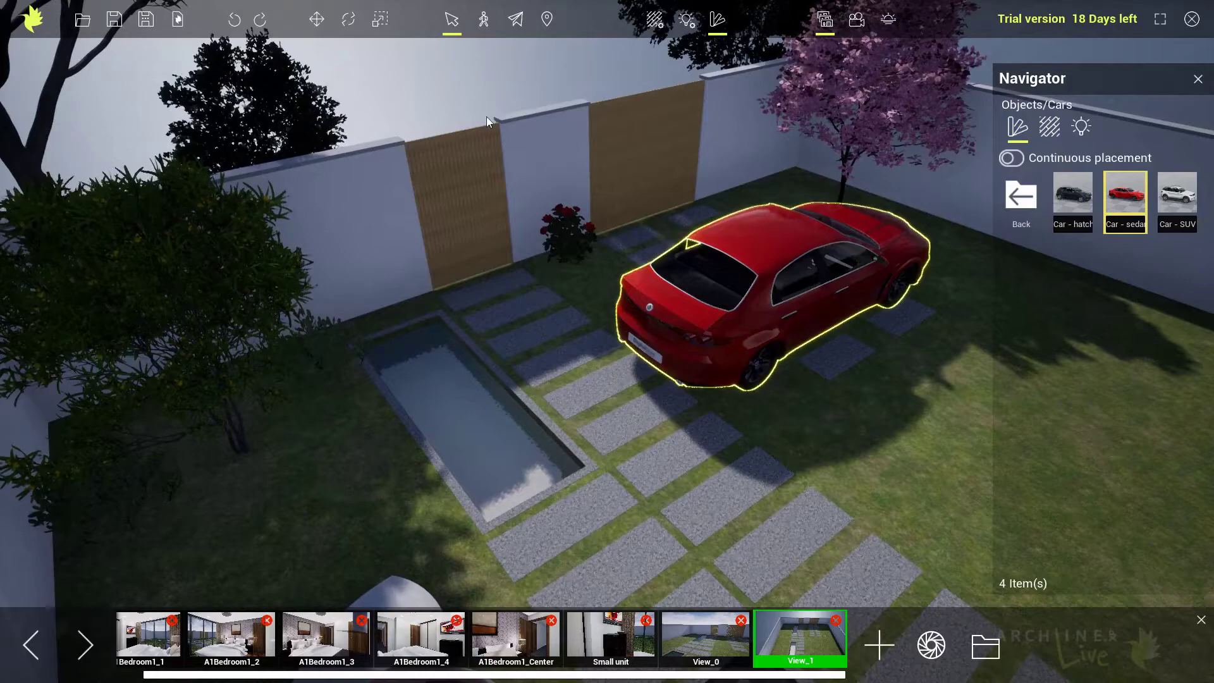
{"action": "left_click", "coordinate": [348, 20]}
{"action": "left_click_drag", "start_coordinate": [786, 349], "coordinate": [740, 342]}
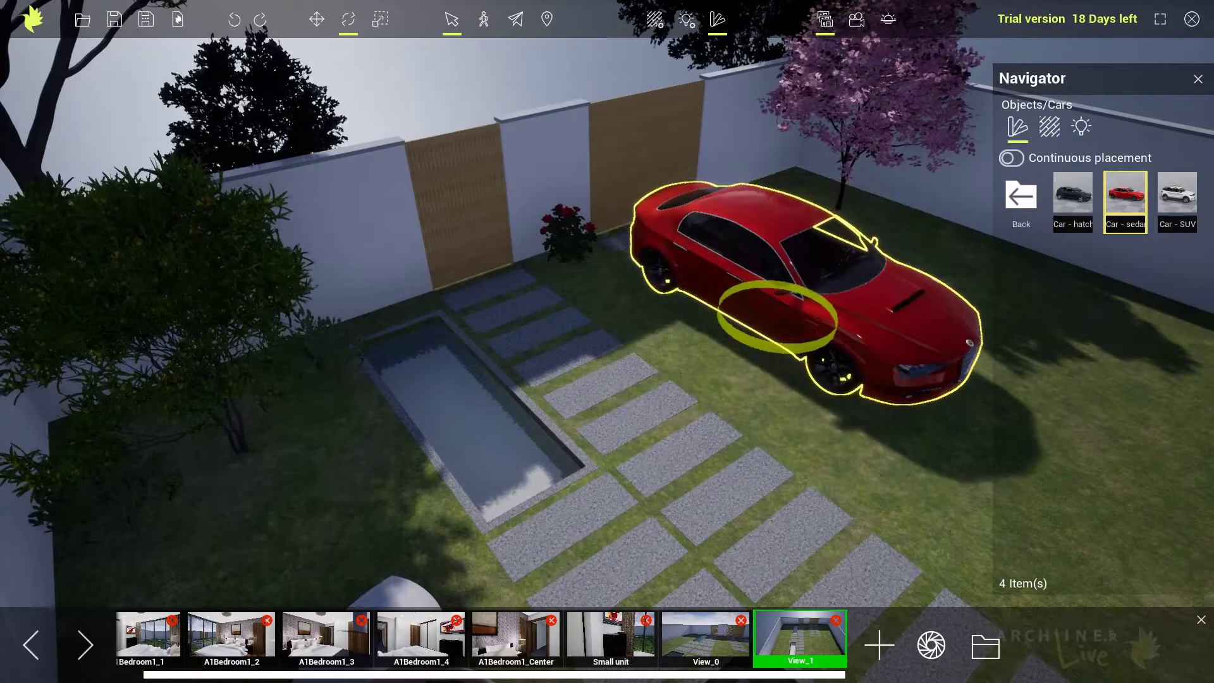
Move the red sedan sideways so it stands over the double slab path, and deselect it.
{"action": "left_click", "coordinate": [316, 19]}
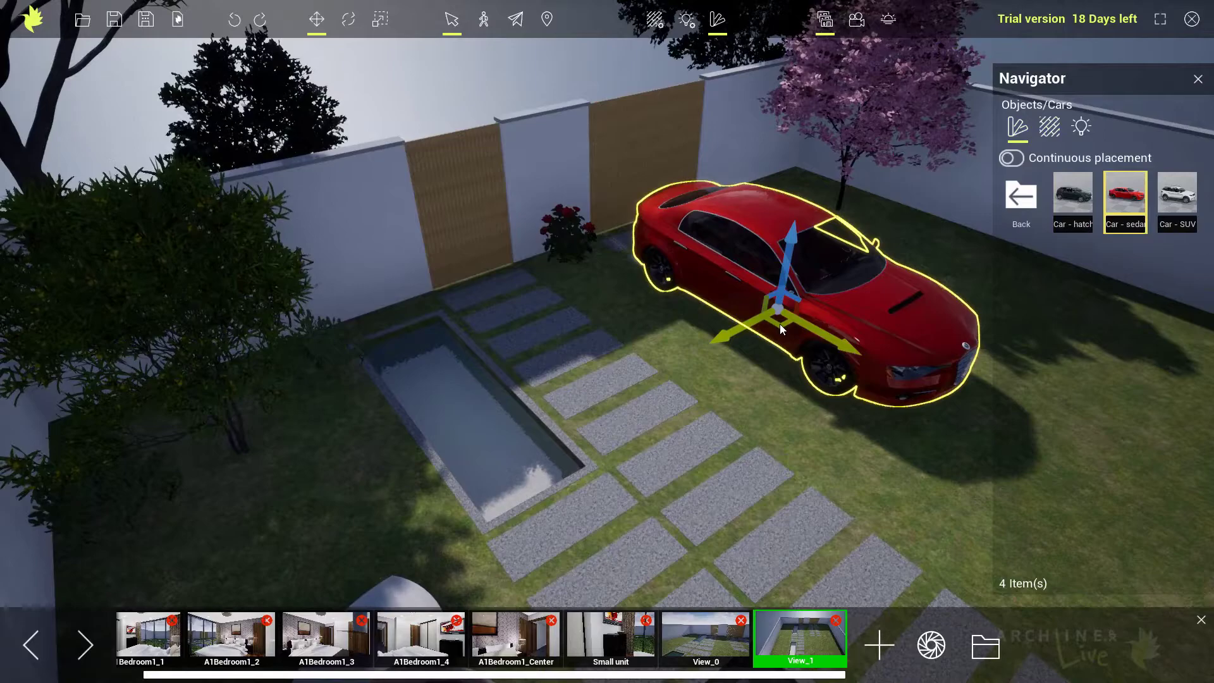
{"action": "left_click_drag", "start_coordinate": [779, 323], "coordinate": [789, 294]}
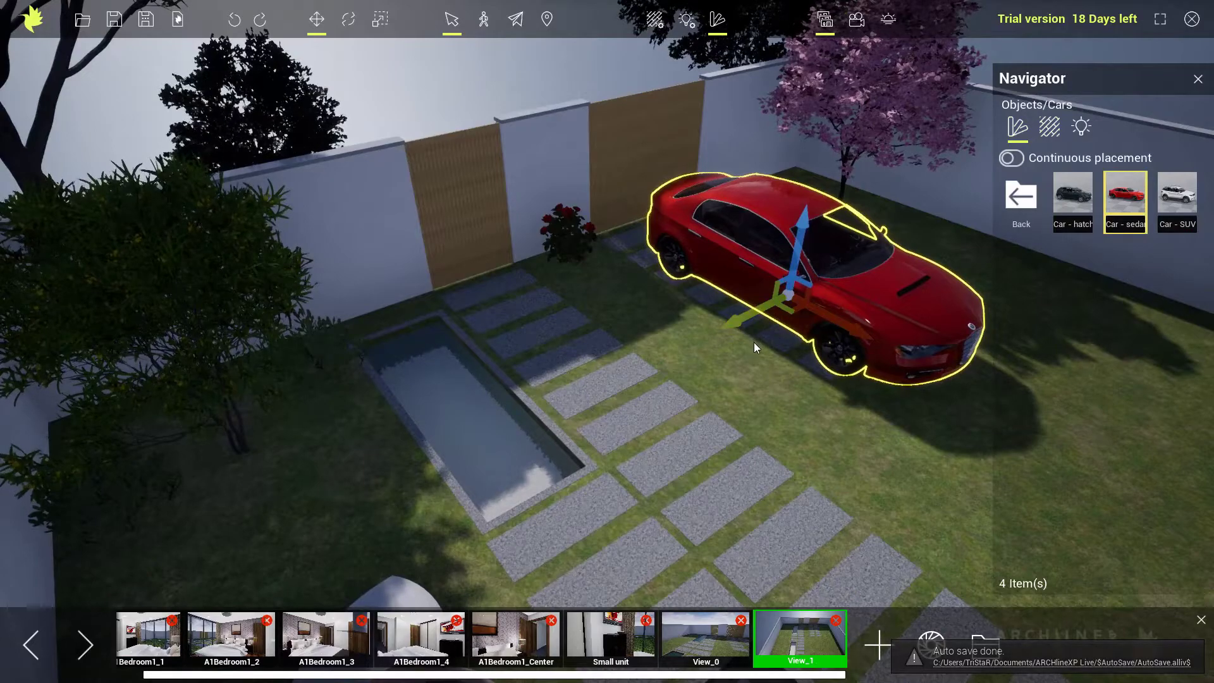
{"action": "left_click", "coordinate": [754, 352]}
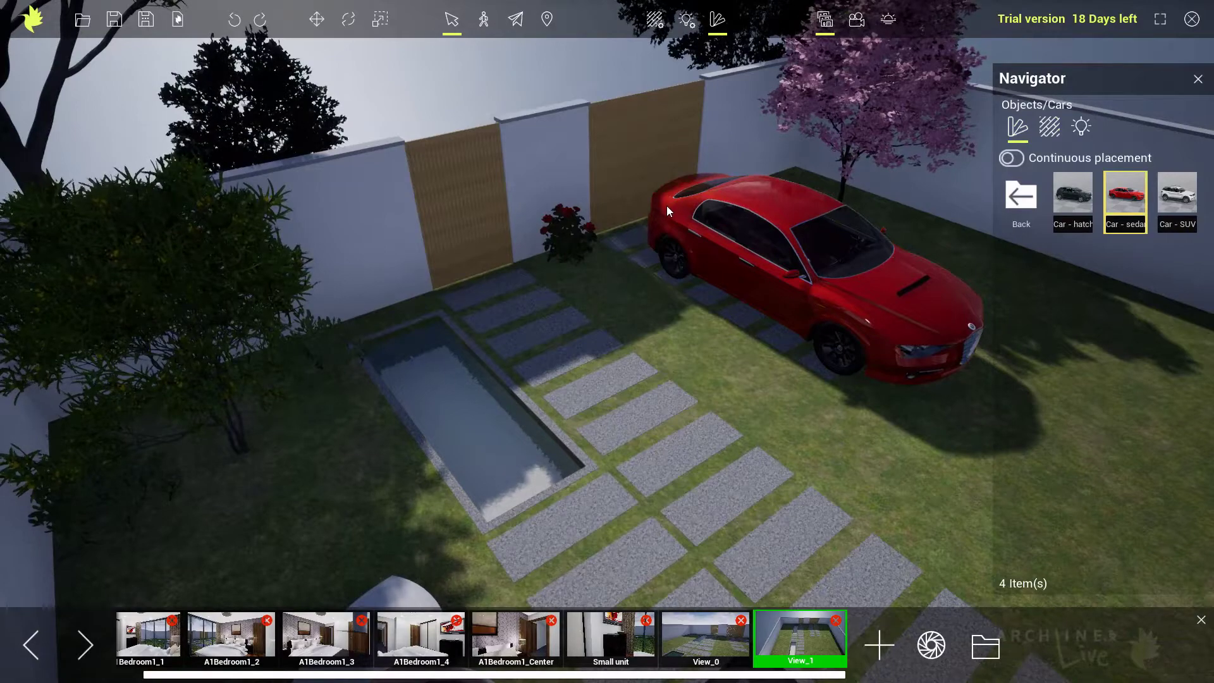
Place the walking woman from the human library on the slabs by the far pool and rotate her away from the gate.
{"action": "left_click", "coordinate": [1020, 199]}
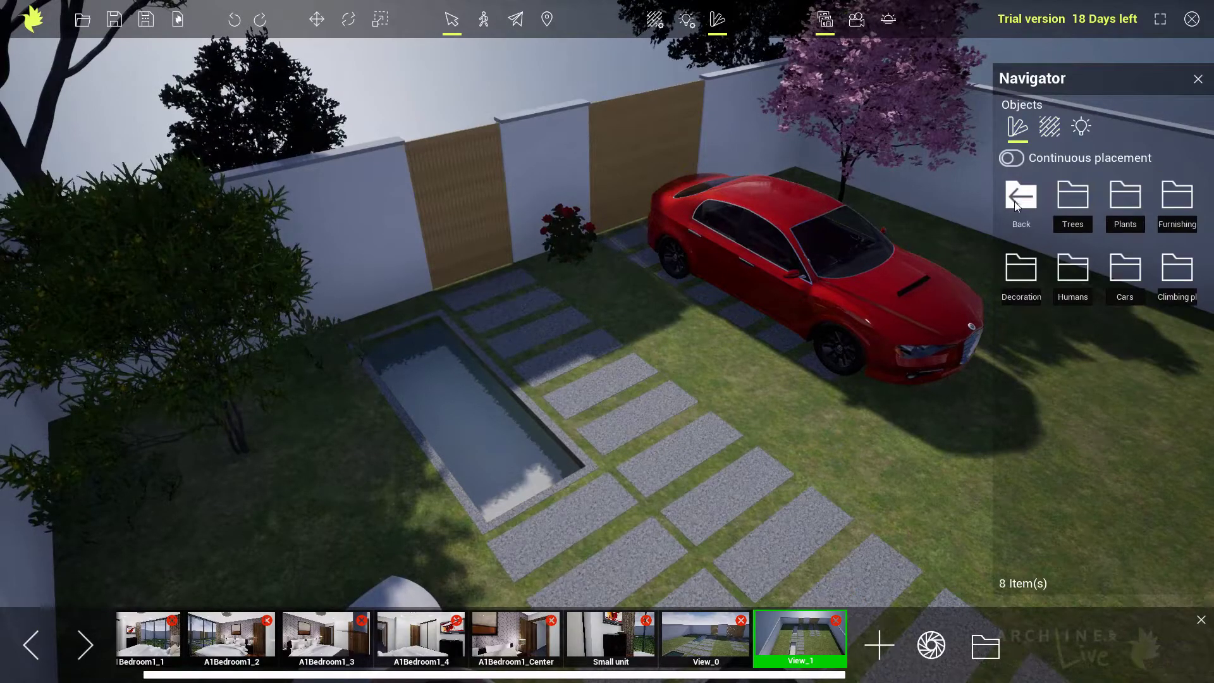
{"action": "left_click", "coordinate": [1067, 283]}
{"action": "left_click_drag", "start_coordinate": [1125, 209], "coordinate": [563, 321]}
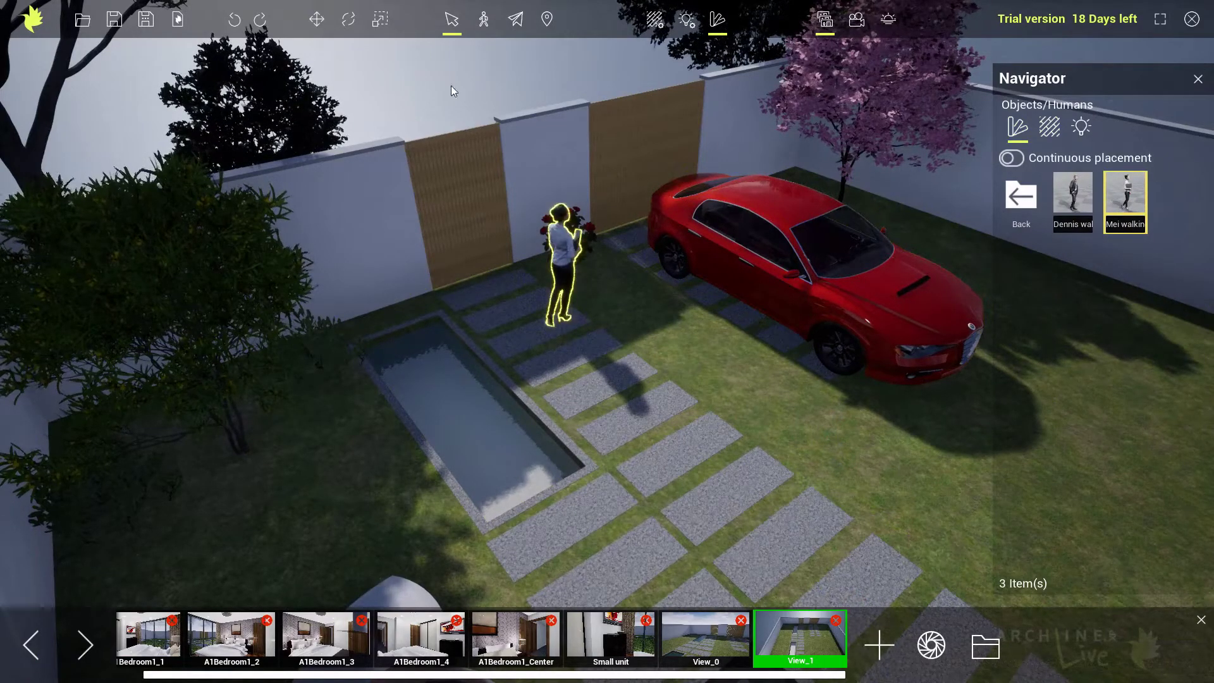
{"action": "left_click", "coordinate": [347, 19]}
{"action": "left_click_drag", "start_coordinate": [550, 357], "coordinate": [654, 318]}
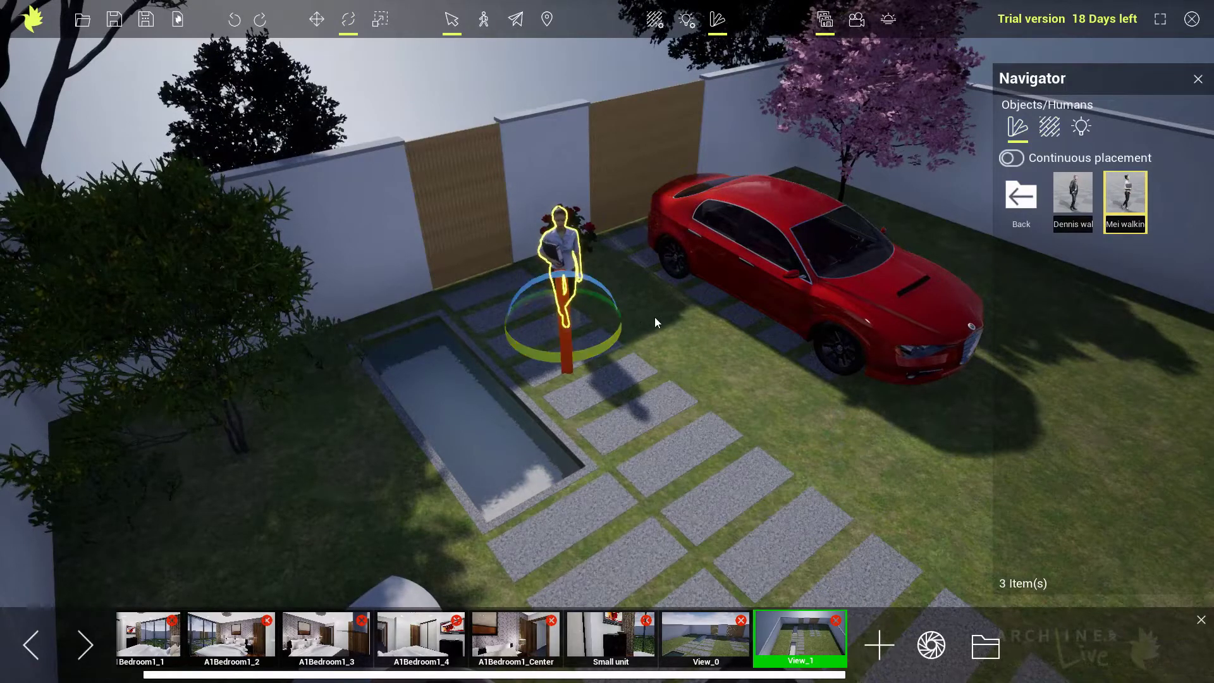
Deselect the walking woman and render the saved views A1Bedroom1_2 and A1Bedroom1_3 as images.
{"action": "left_click", "coordinate": [655, 317]}
{"action": "key", "text": "Escape"}
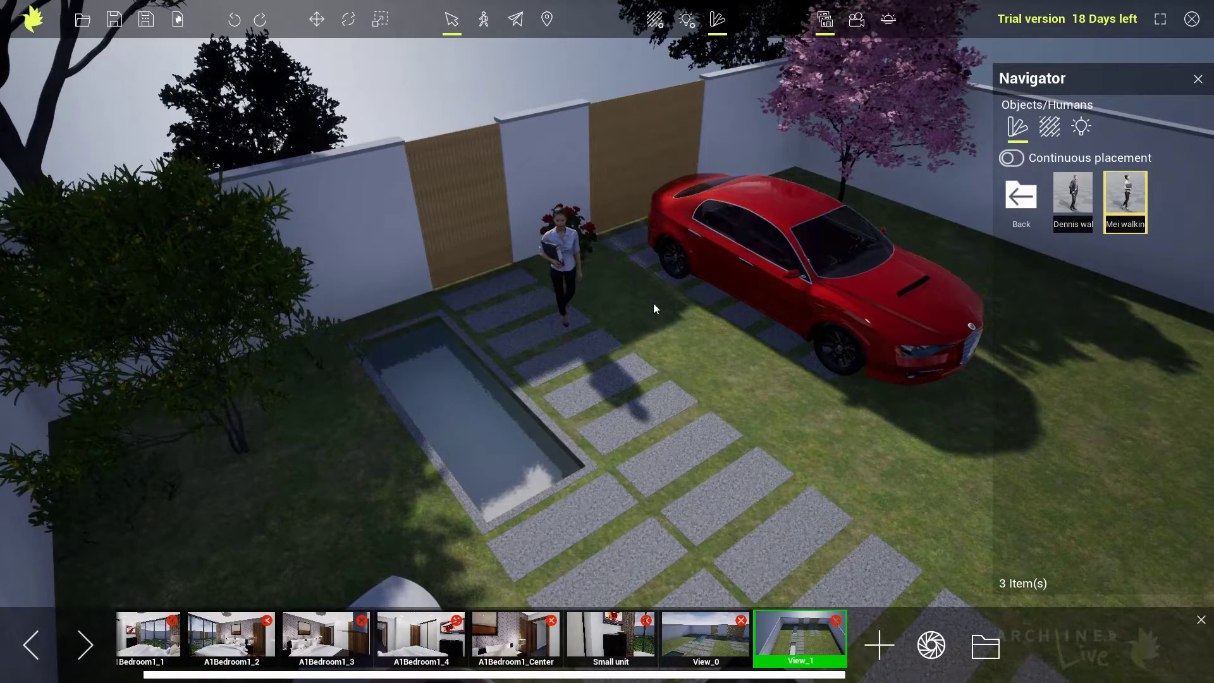
{"action": "left_click", "coordinate": [220, 645]}
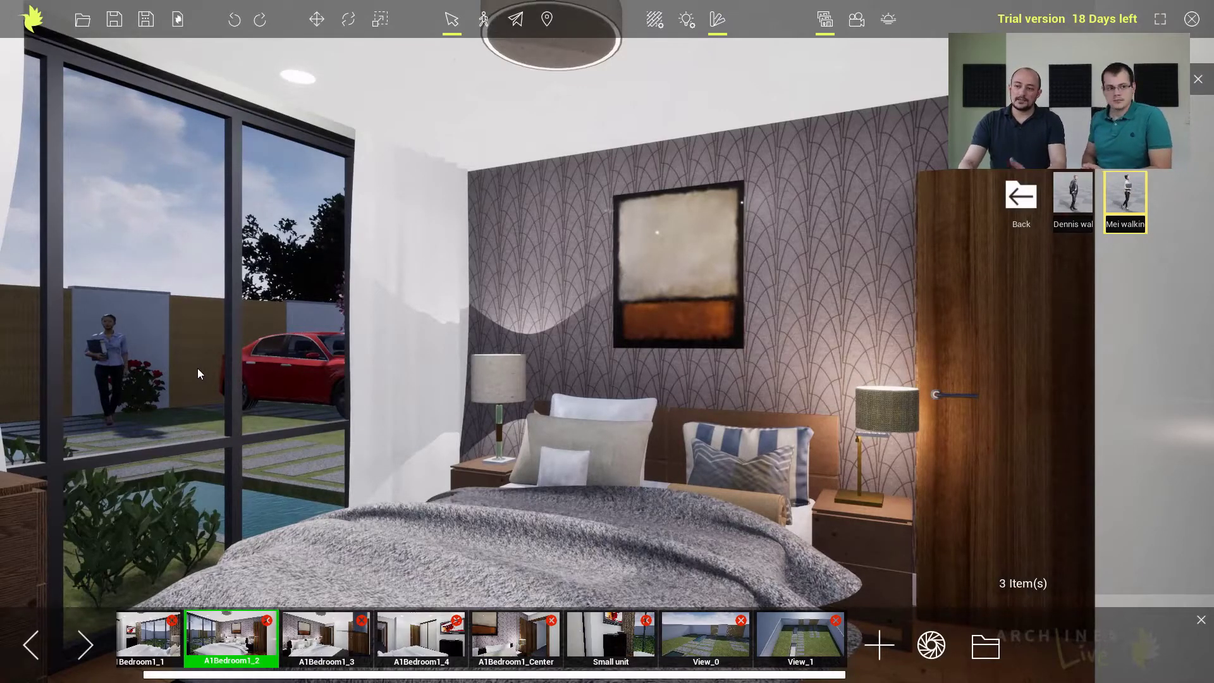
{"action": "left_click", "coordinate": [1198, 80]}
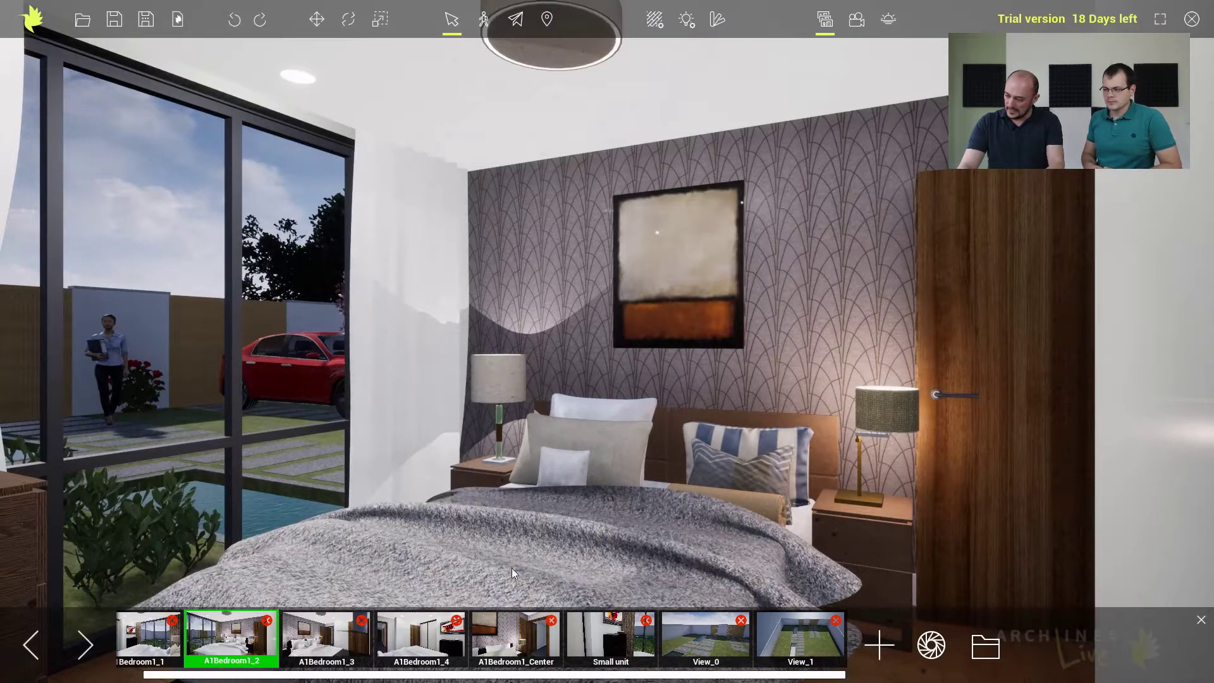
{"action": "left_click", "coordinate": [929, 647]}
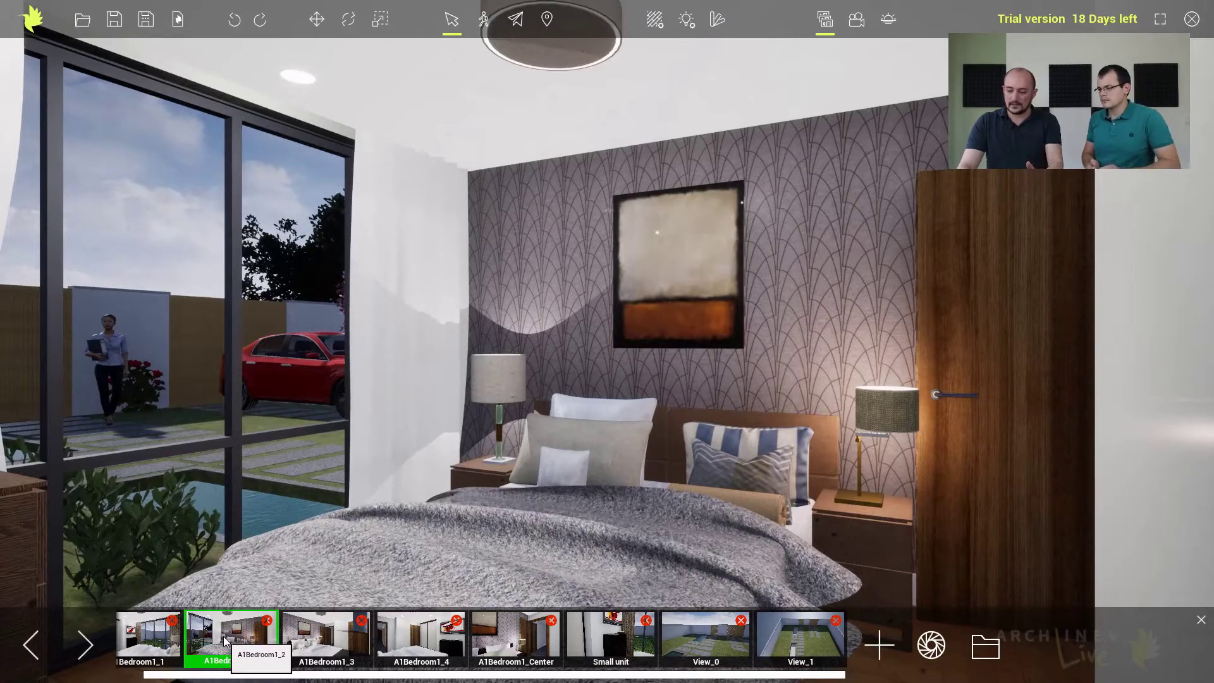
{"action": "left_click", "coordinate": [304, 642]}
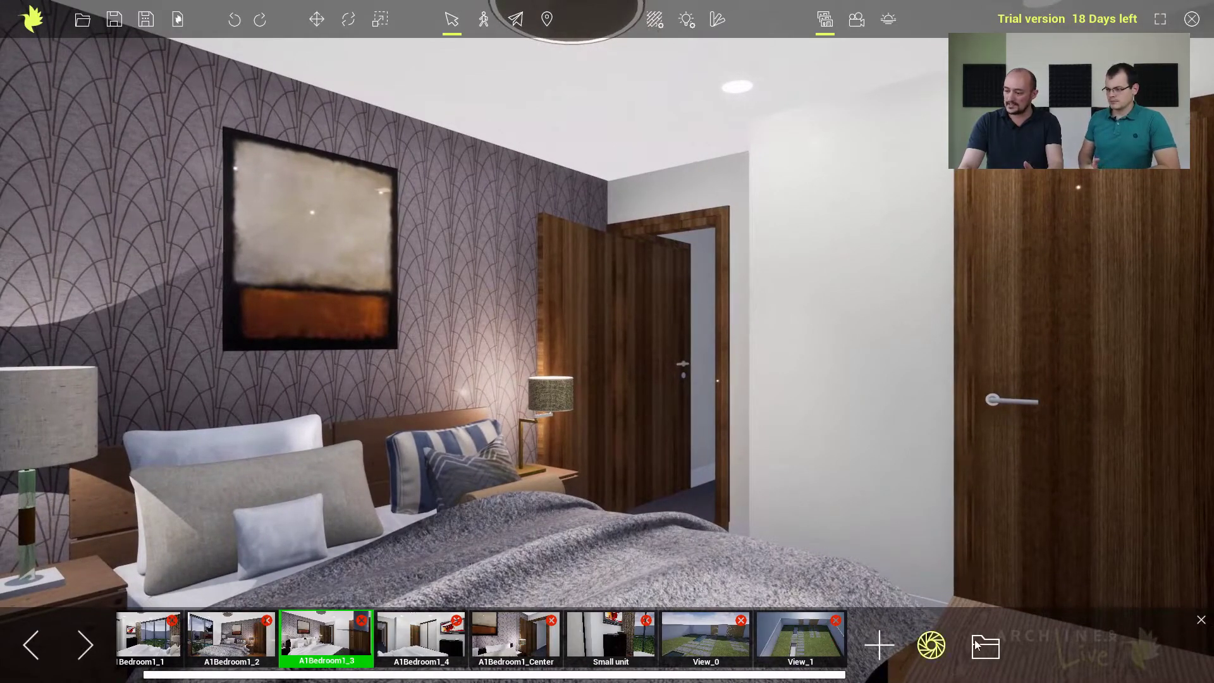
{"action": "left_click", "coordinate": [931, 649]}
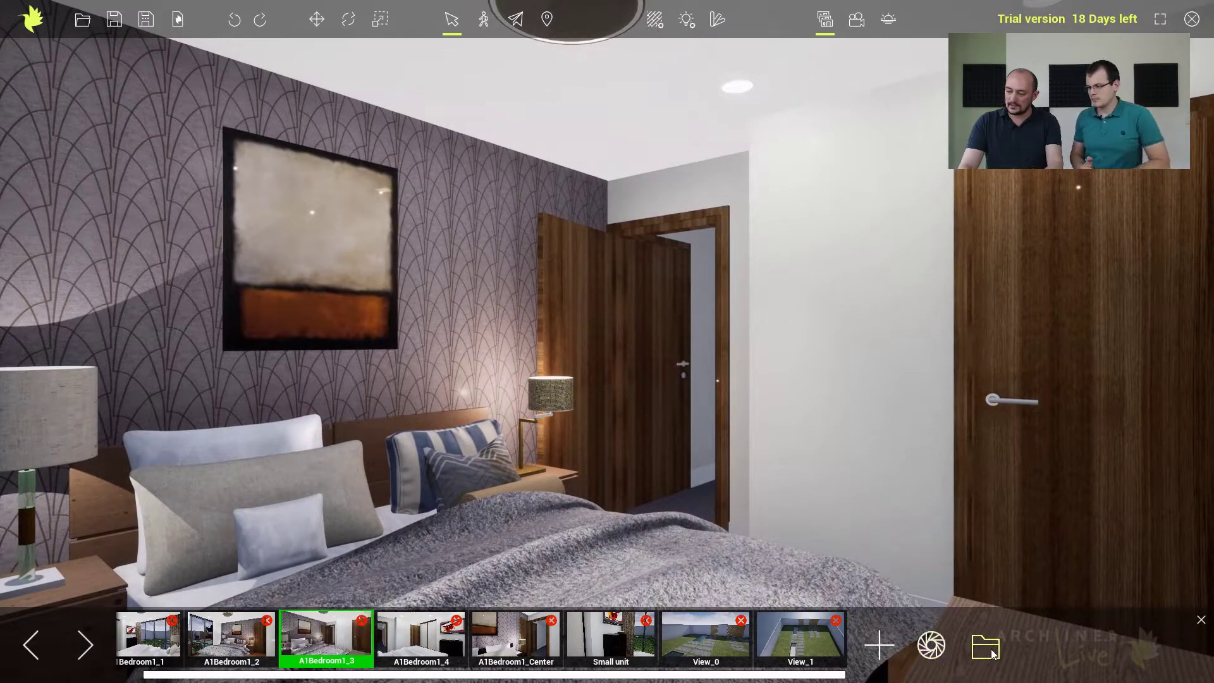
Open the project's output folder, view the rendered image A1Bedroom1_2.png and close it.
{"action": "left_click", "coordinate": [991, 649]}
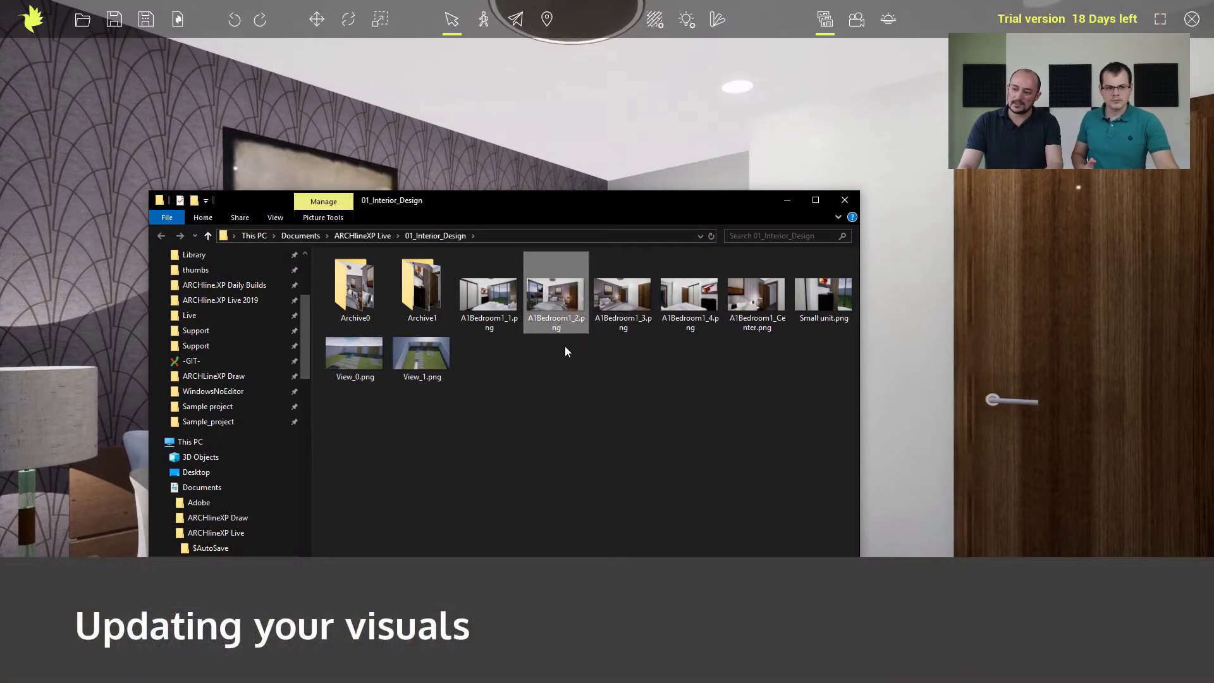
{"action": "double_click", "coordinate": [563, 302]}
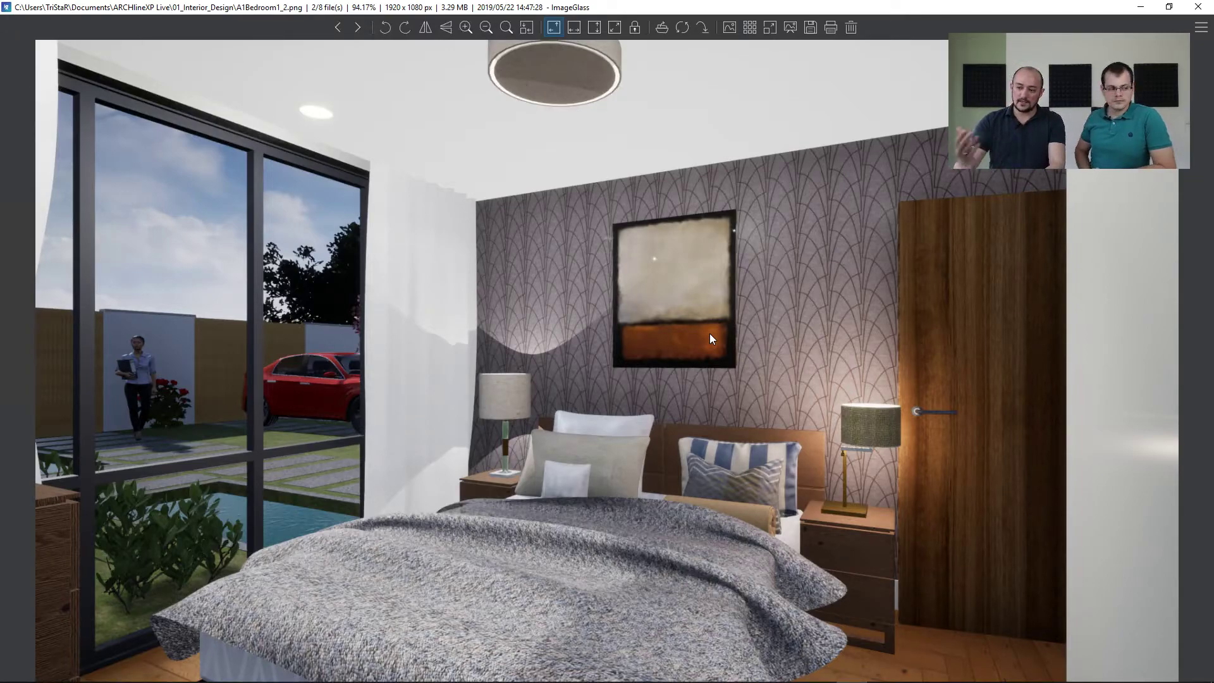
{"action": "left_click", "coordinate": [1197, 9]}
{"action": "left_click", "coordinate": [745, 143]}
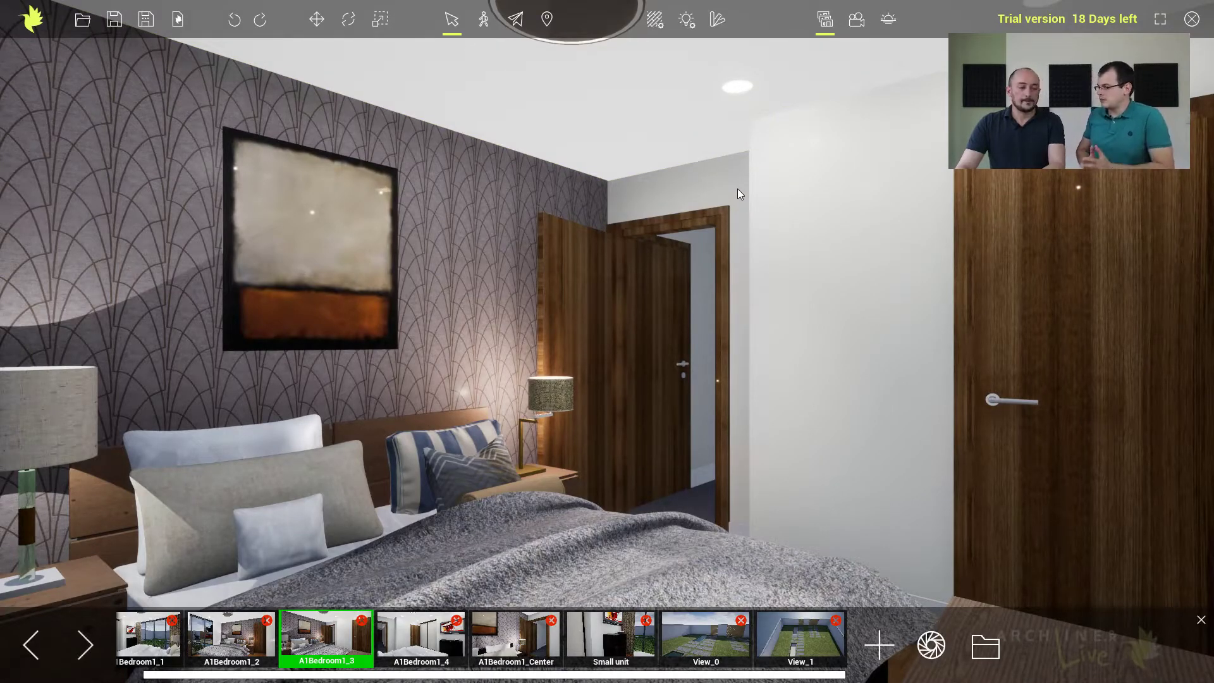
Select Animation 1 from the available animations and preview its camera path by scrubbing and playing it.
{"action": "left_click", "coordinate": [855, 23]}
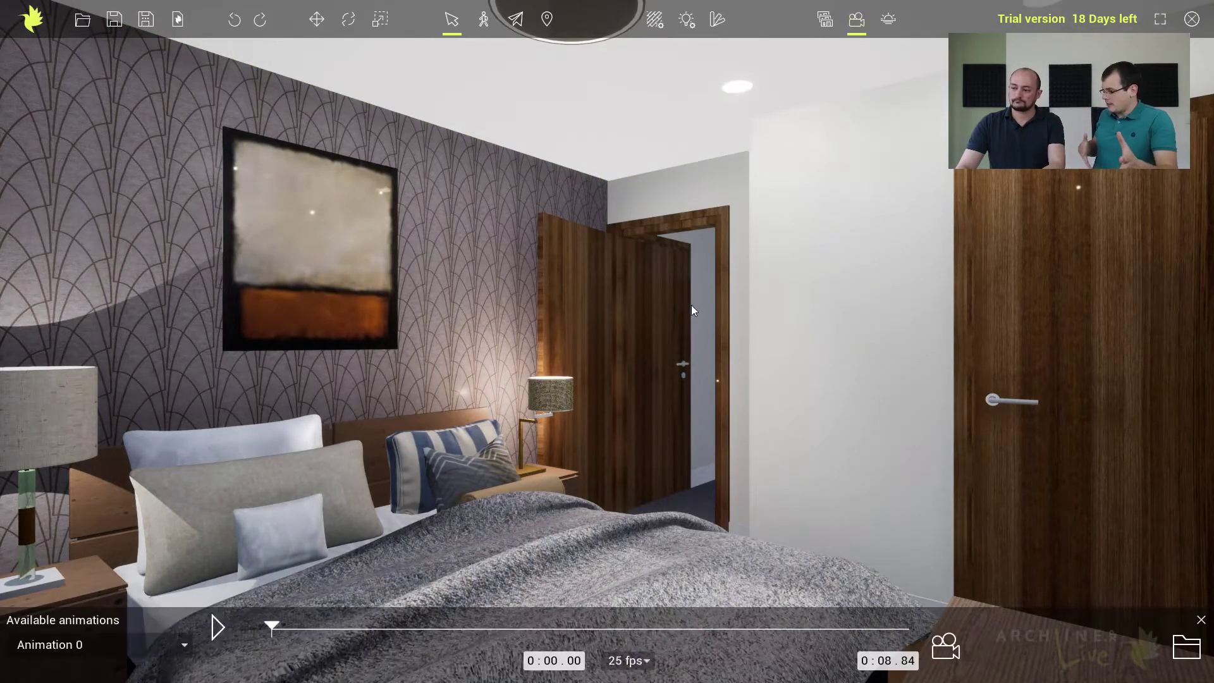
{"action": "left_click", "coordinate": [172, 647]}
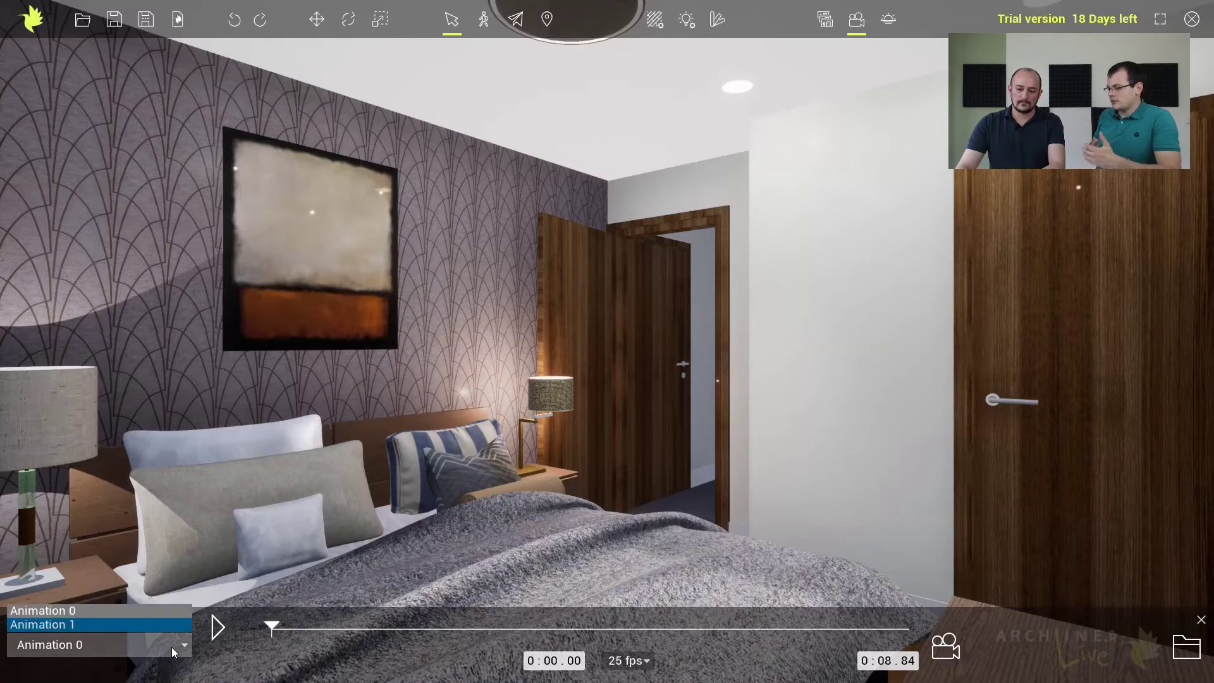
{"action": "left_click", "coordinate": [121, 612]}
{"action": "left_click", "coordinate": [126, 640]}
{"action": "left_click", "coordinate": [107, 627]}
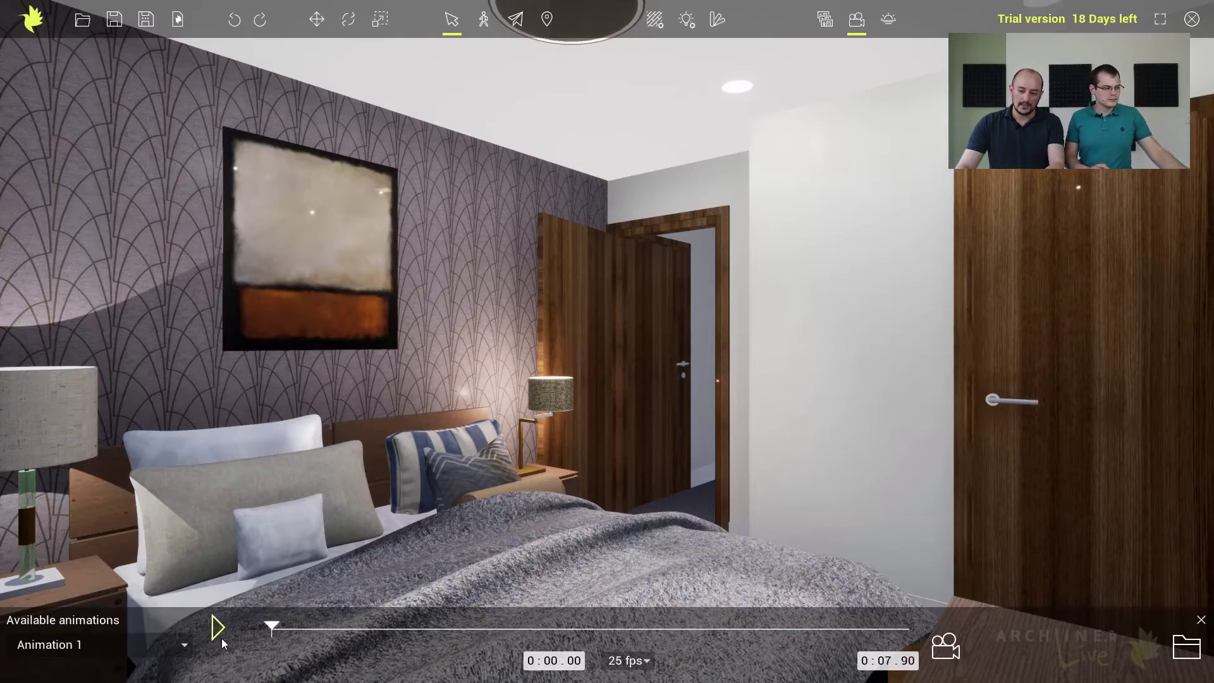
{"action": "left_click_drag", "start_coordinate": [271, 626], "coordinate": [435, 627]}
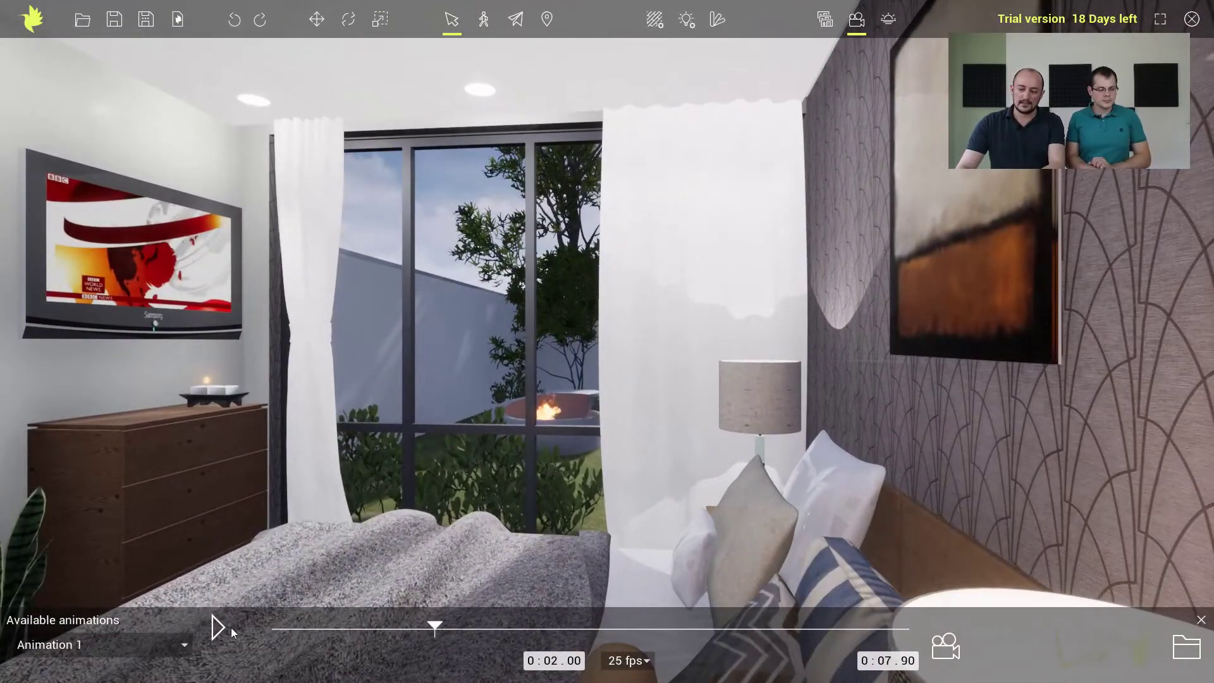
{"action": "left_click", "coordinate": [215, 628]}
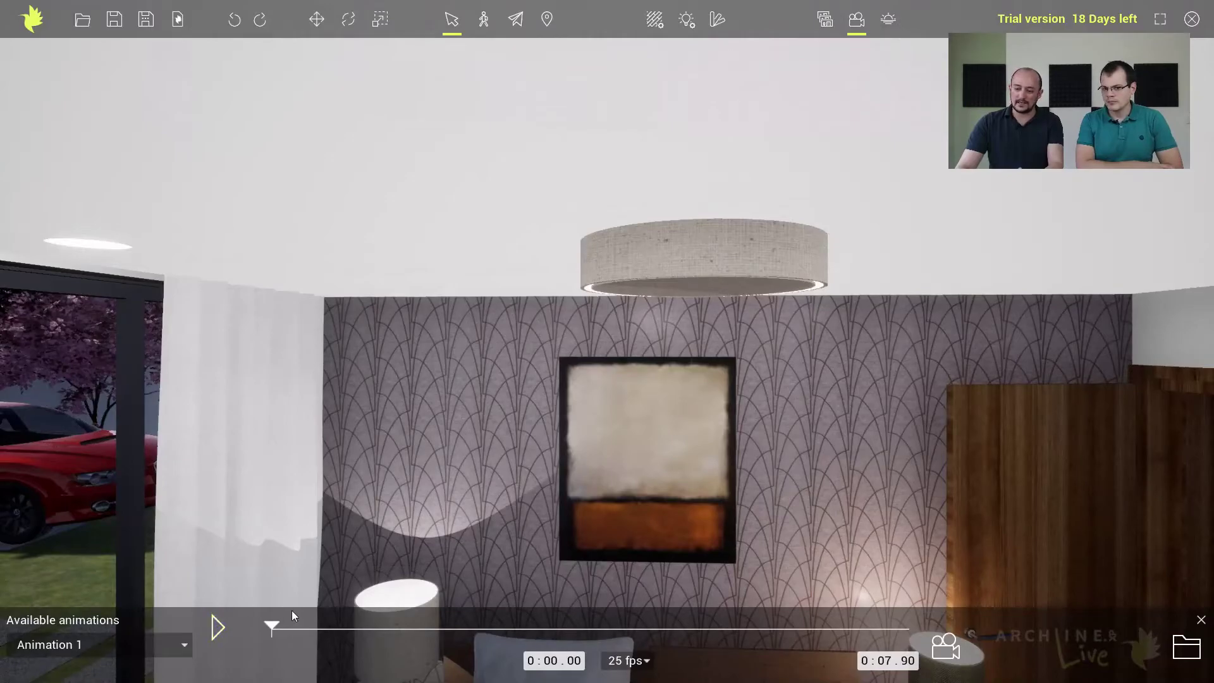
Move Animation 1 to 3.33 seconds and turn off the fire in the round garden fire pit.
{"action": "left_click_drag", "start_coordinate": [276, 623], "coordinate": [542, 623]}
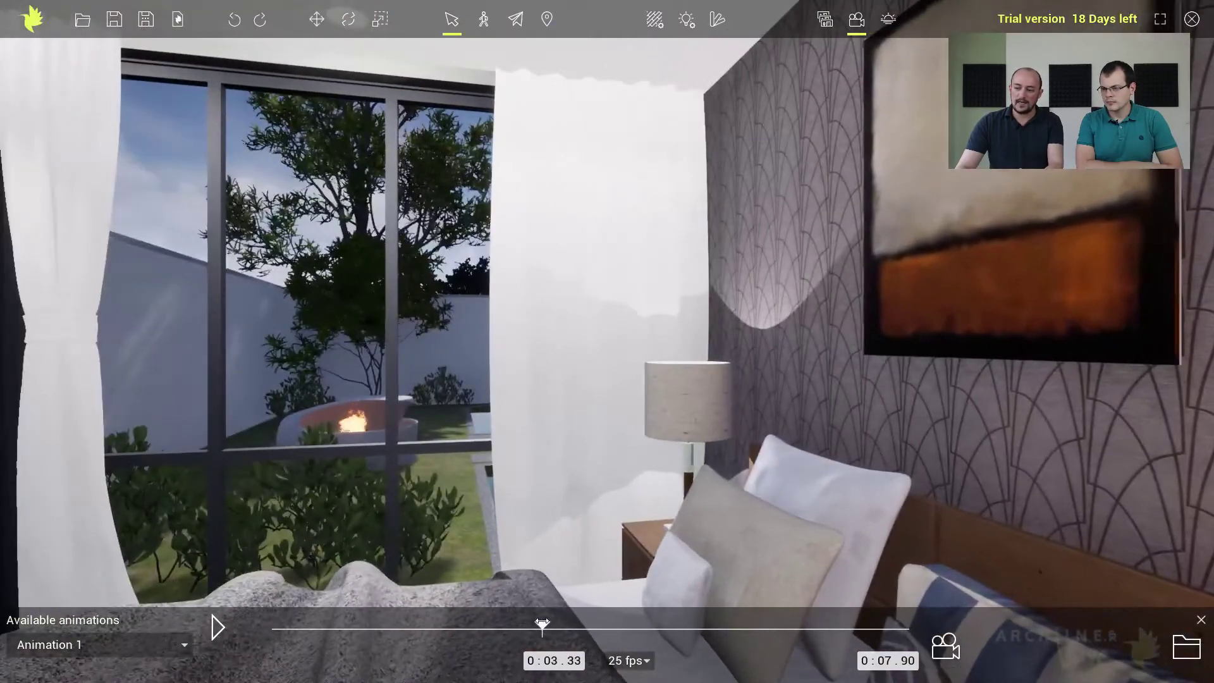
{"action": "scroll", "coordinate": [486, 498], "scroll_direction": "down", "scroll_amount": 3}
{"action": "scroll", "coordinate": [447, 524], "scroll_direction": "up", "scroll_amount": 4}
{"action": "scroll", "coordinate": [388, 555], "scroll_direction": "down", "scroll_amount": 1}
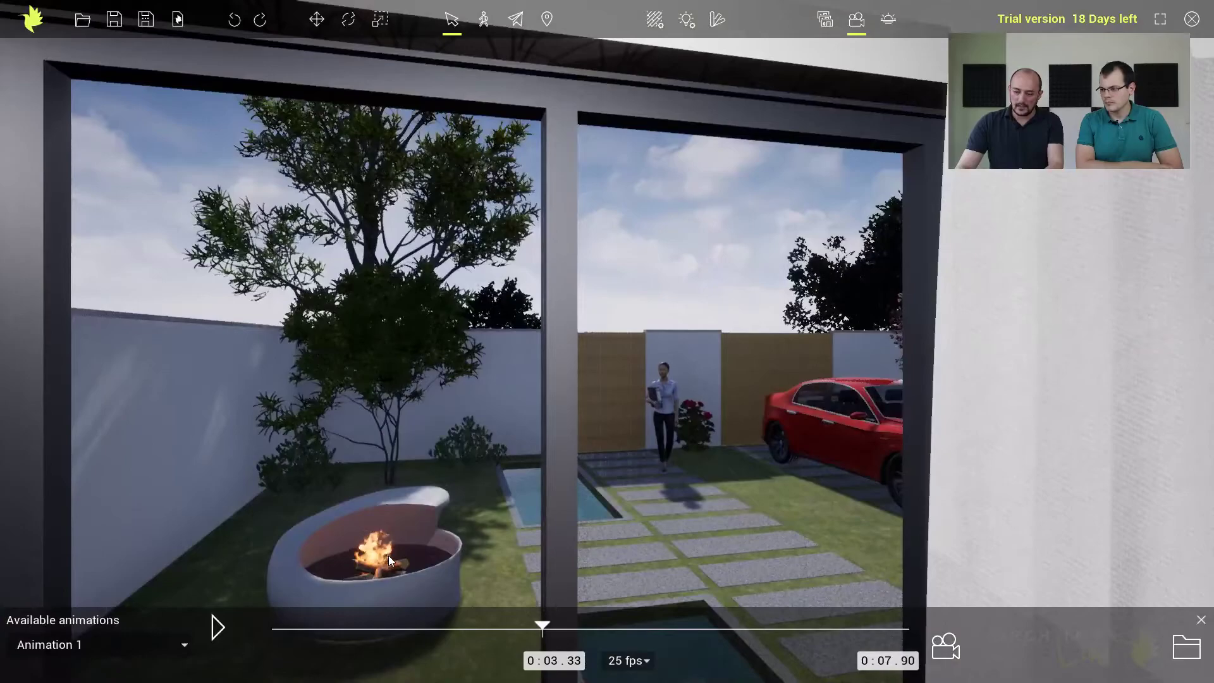
{"action": "scroll", "coordinate": [388, 555], "scroll_direction": "up", "scroll_amount": 3}
{"action": "right_click_drag", "start_coordinate": [571, 477], "coordinate": [493, 521]}
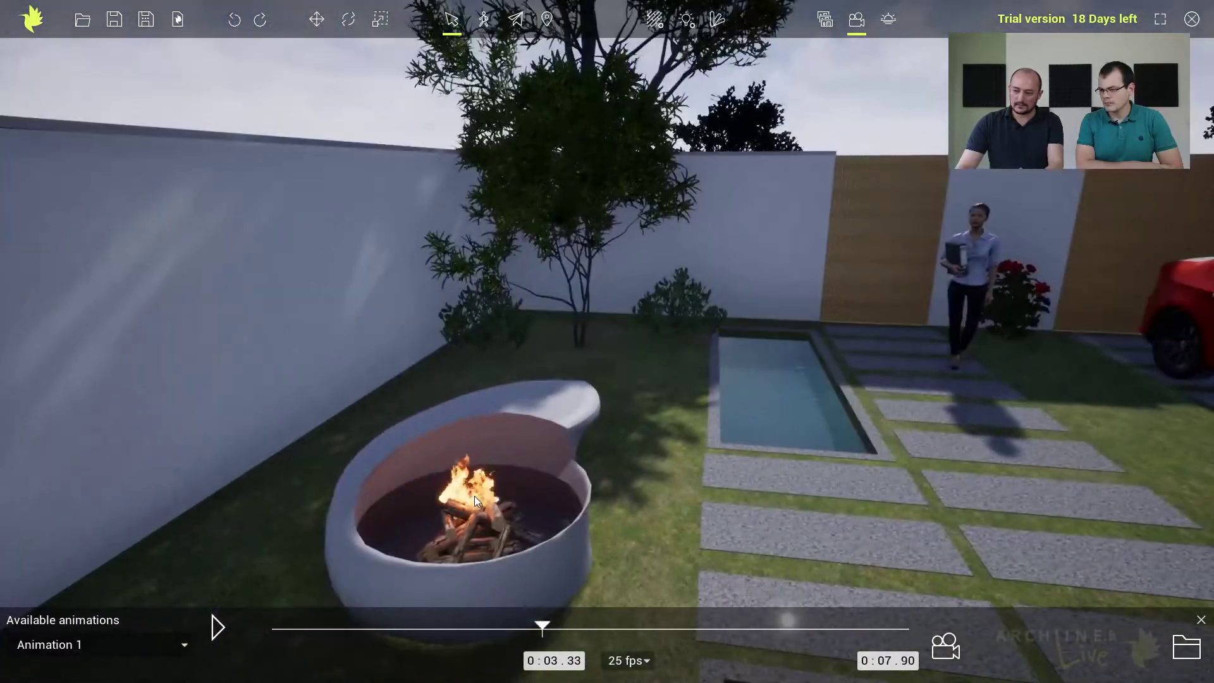
{"action": "left_click", "coordinate": [474, 496]}
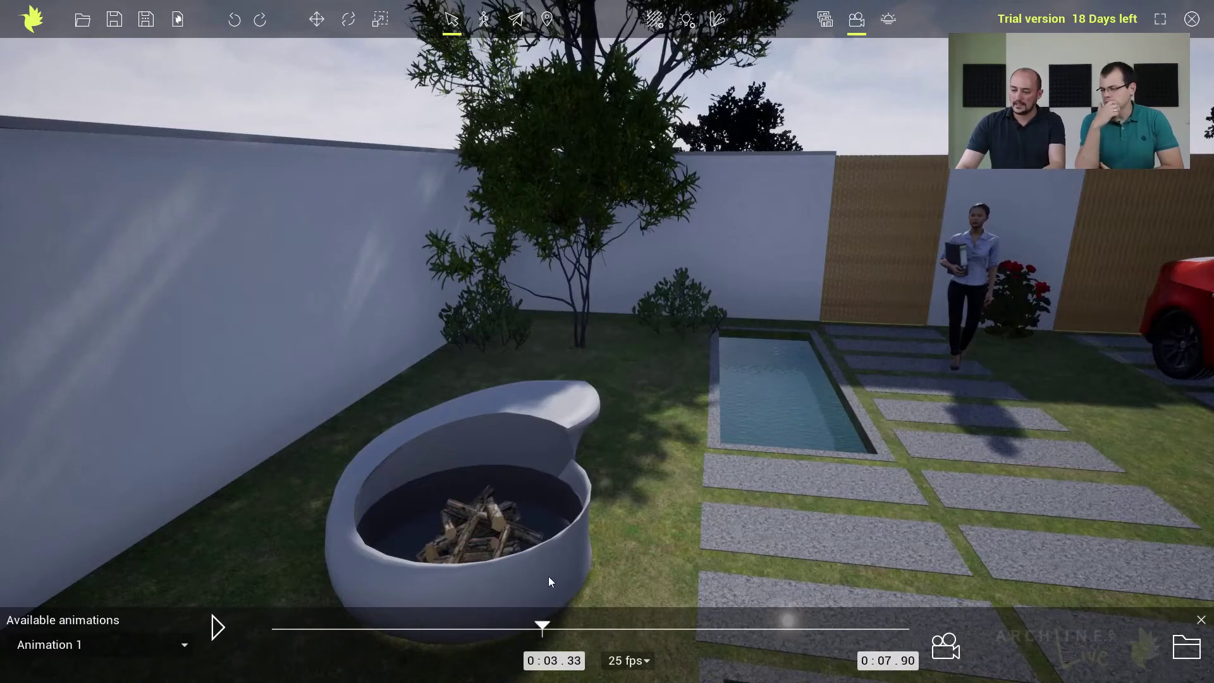
Rewind Animation 1 to the start and render it as a video at 25 fps.
{"action": "left_click_drag", "start_coordinate": [545, 626], "coordinate": [512, 624]}
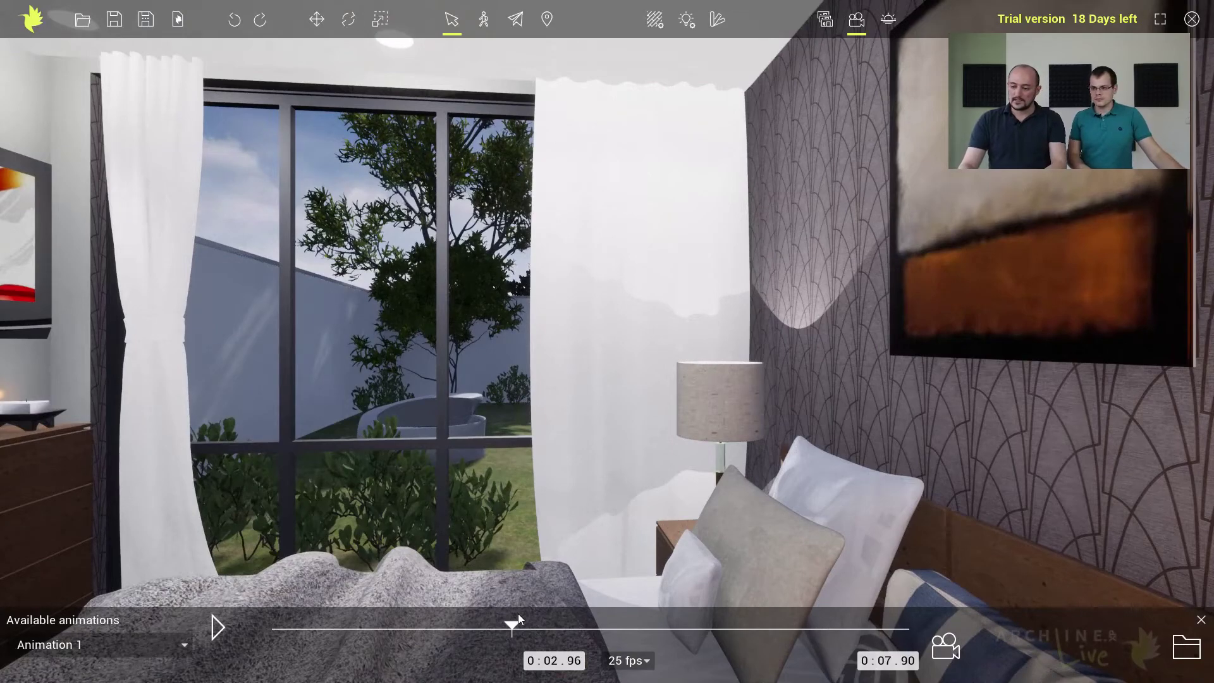
{"action": "left_click_drag", "start_coordinate": [514, 625], "coordinate": [251, 635]}
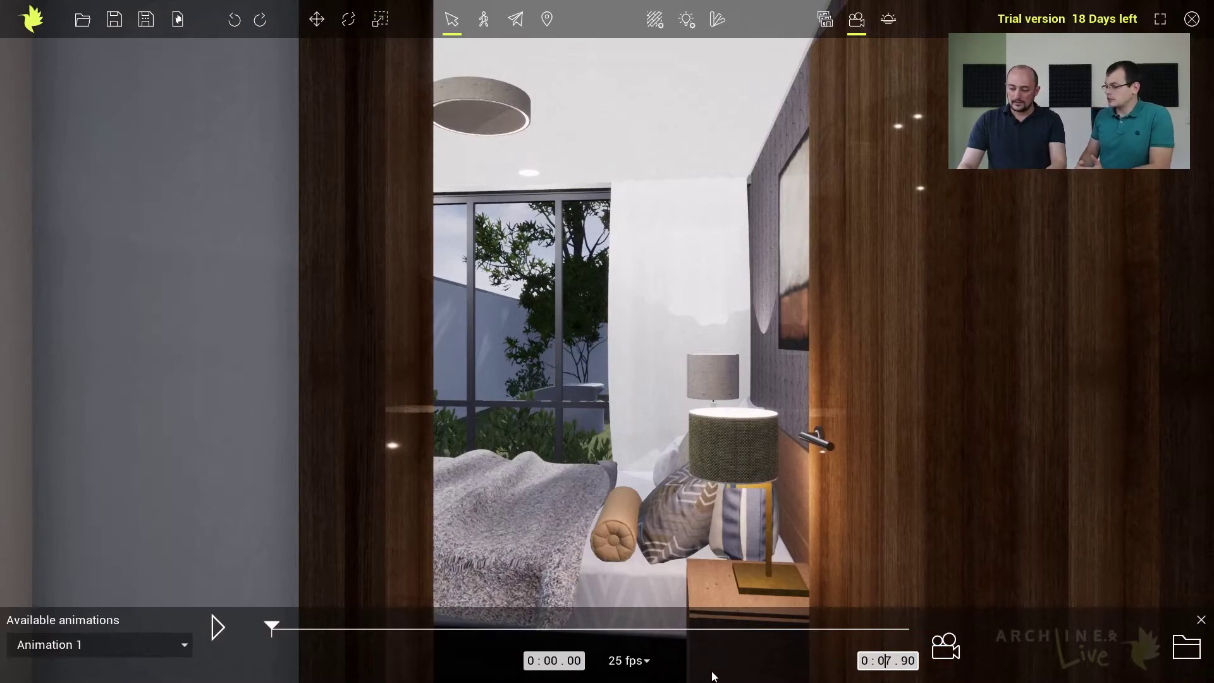
{"action": "left_click", "coordinate": [648, 663]}
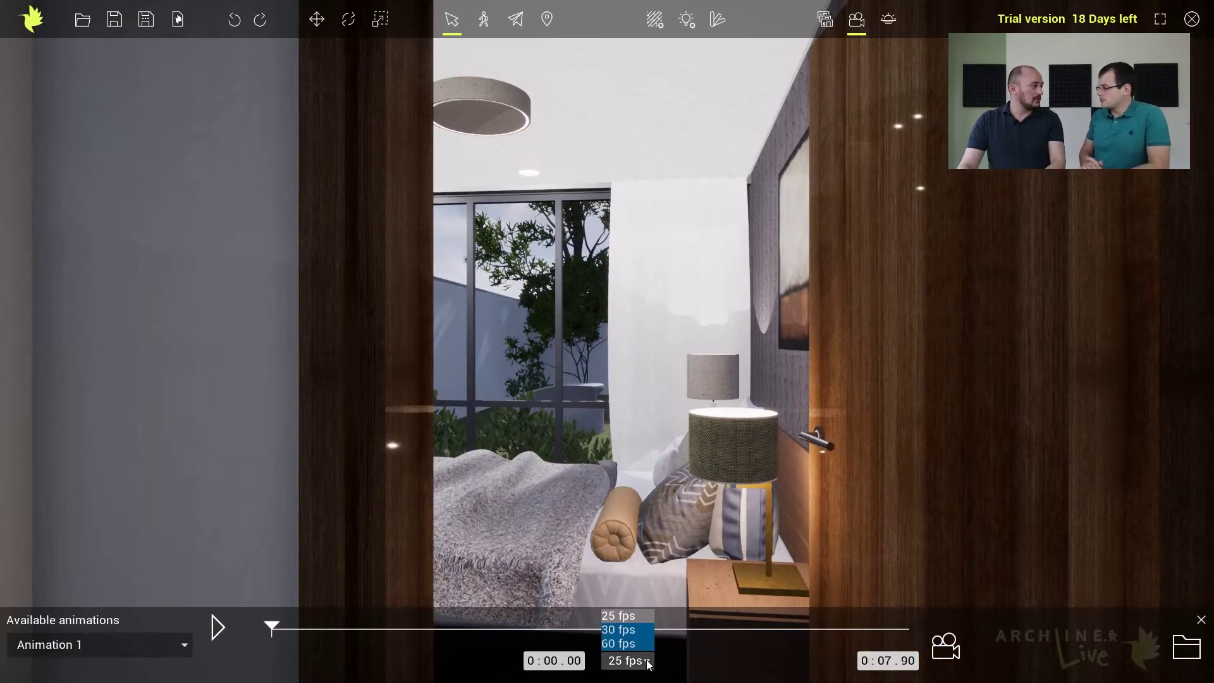
{"action": "left_click", "coordinate": [717, 644]}
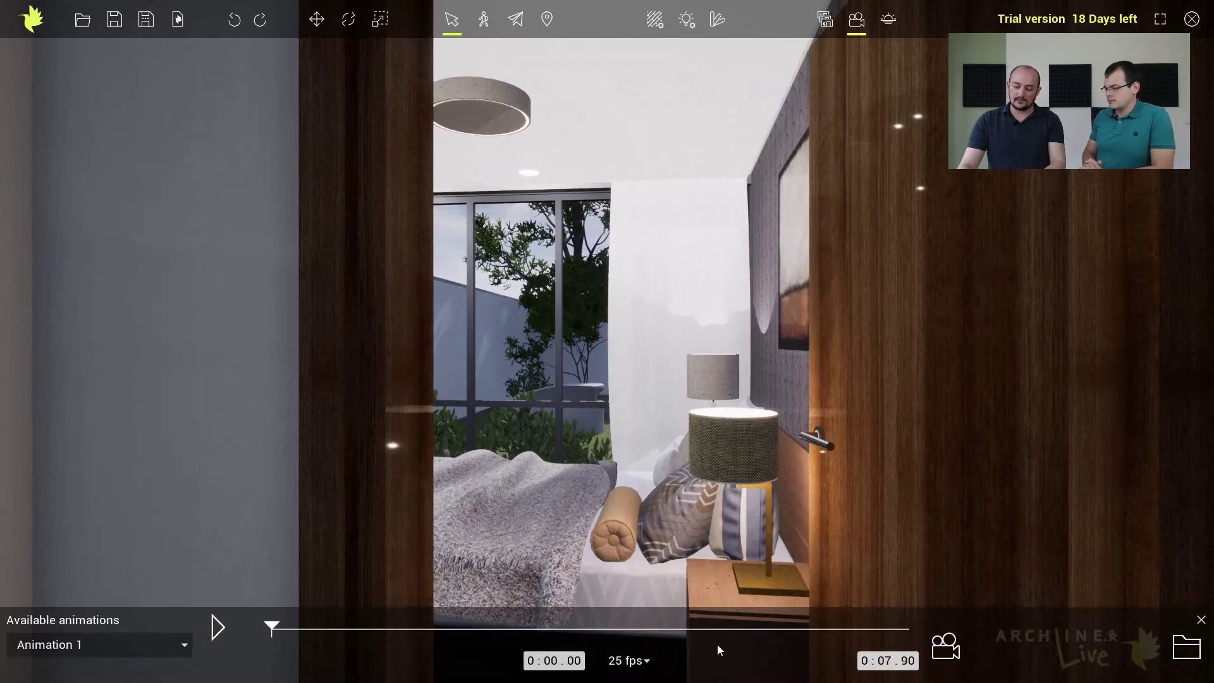
{"action": "left_click", "coordinate": [954, 650]}
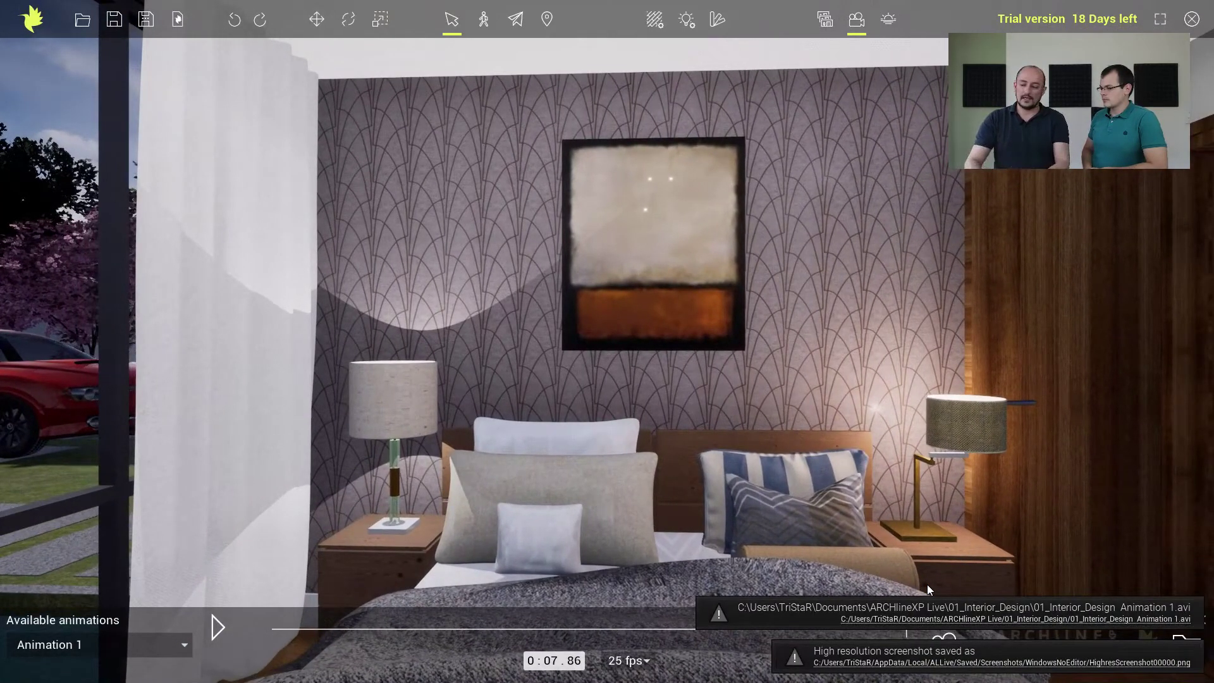
Open the output folder, play the rendered Animation 1 AVI file, and close the player and folder window.
{"action": "left_click", "coordinate": [985, 621]}
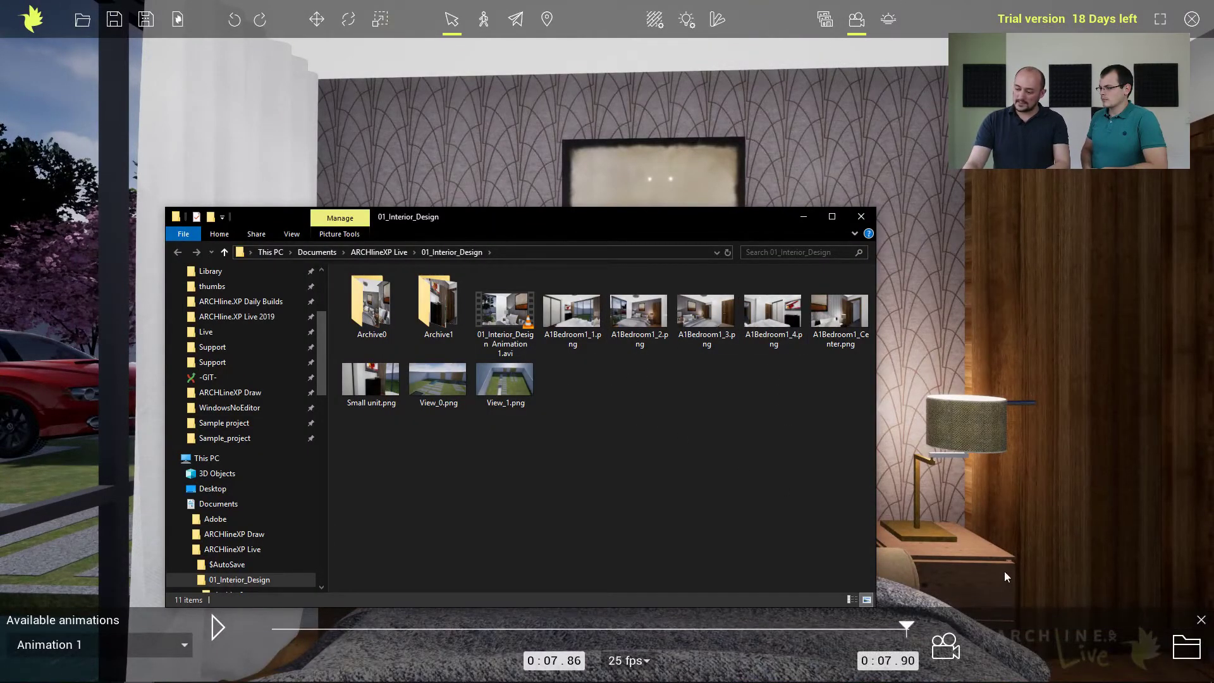
{"action": "left_click", "coordinate": [804, 217]}
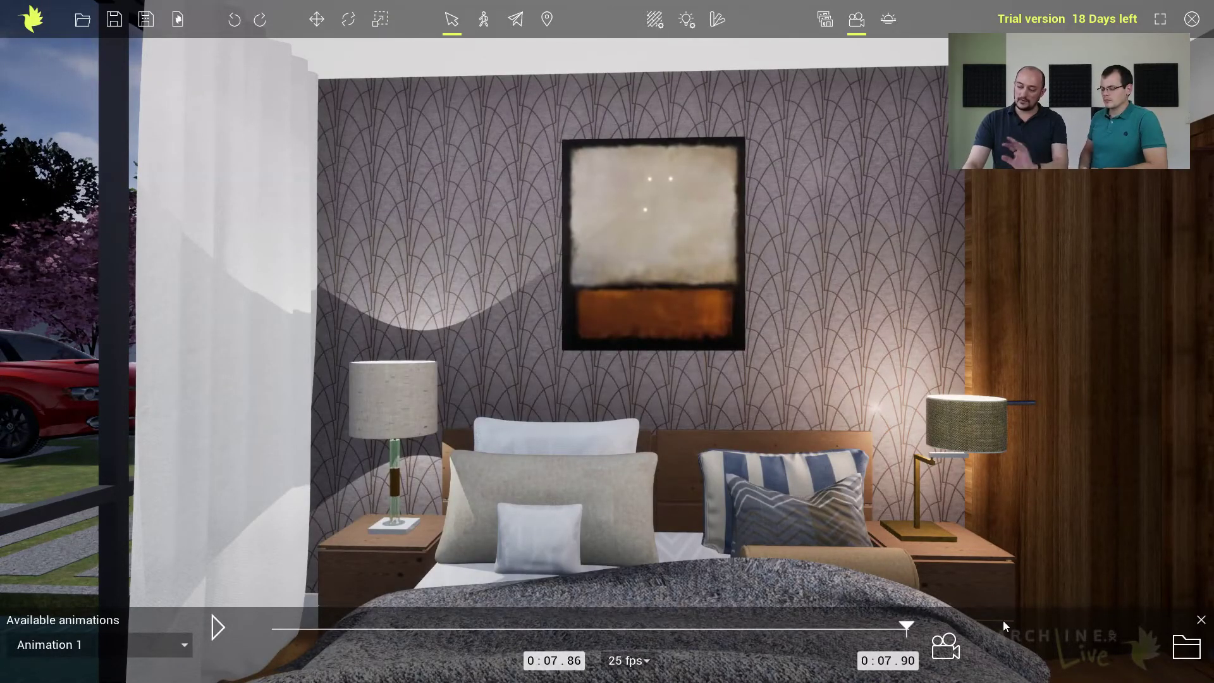
{"action": "left_click", "coordinate": [1186, 645]}
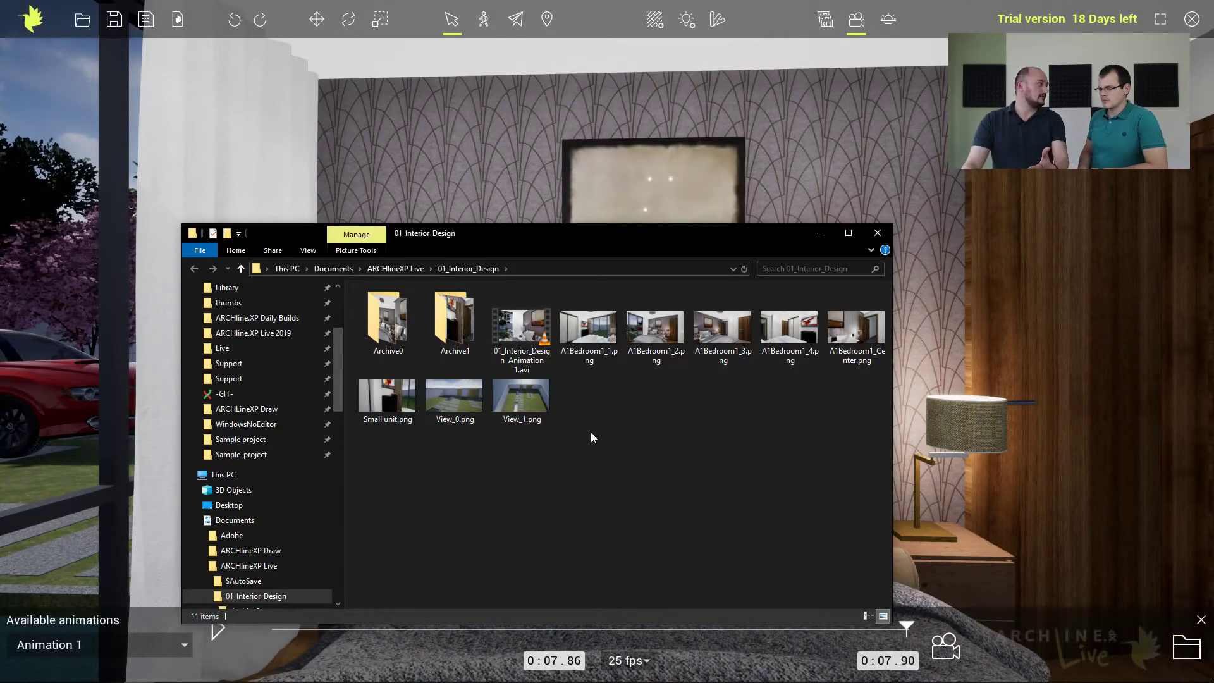
{"action": "double_click", "coordinate": [525, 335]}
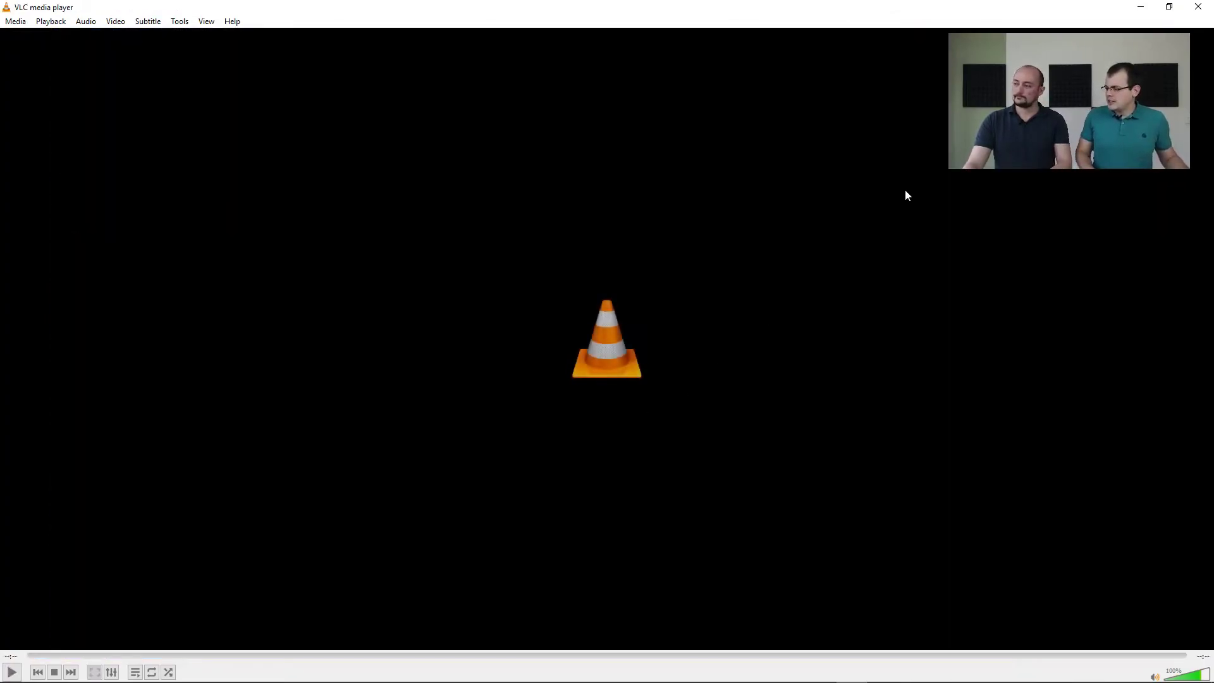
{"action": "left_click", "coordinate": [1198, 7]}
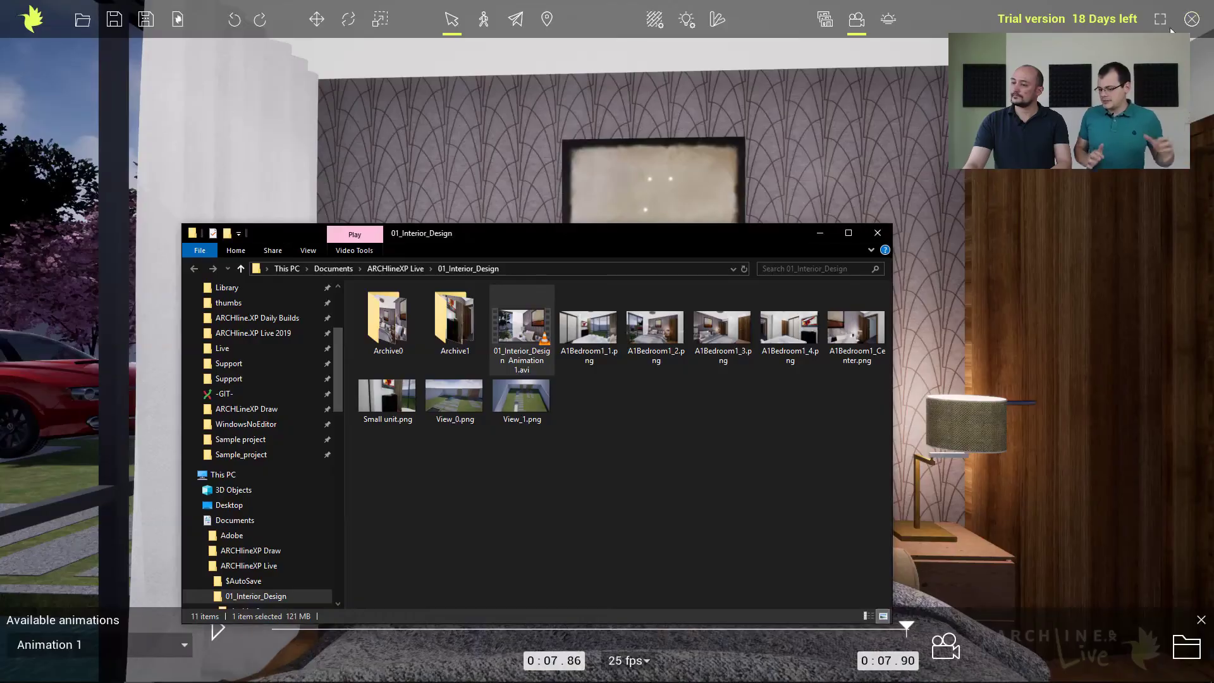
{"action": "left_click", "coordinate": [821, 234]}
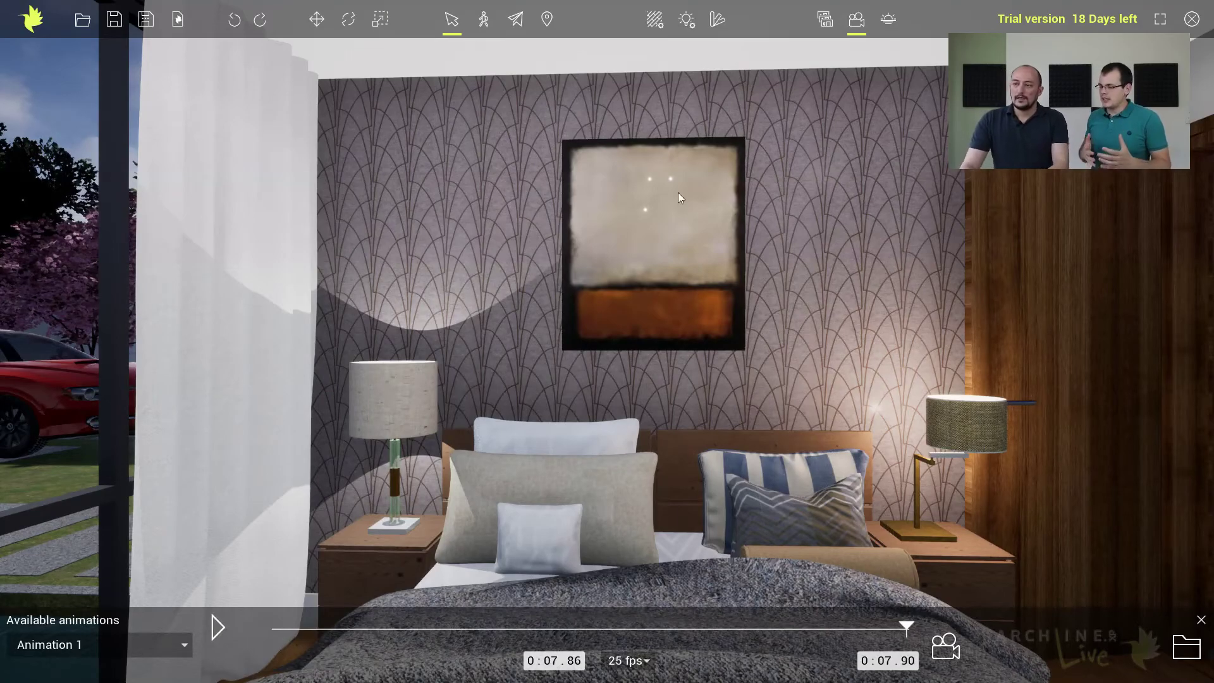
Return to the saved views and open A1Bedroom1_2.
{"action": "left_click", "coordinate": [825, 21]}
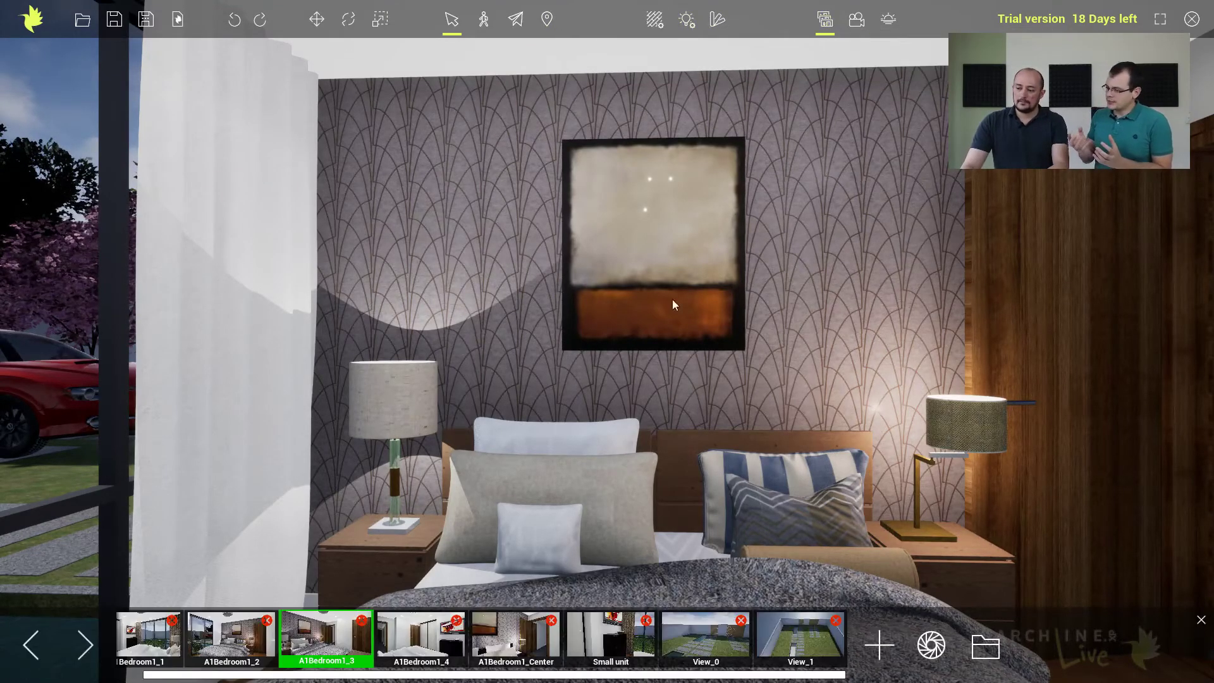
{"action": "left_click", "coordinate": [252, 638]}
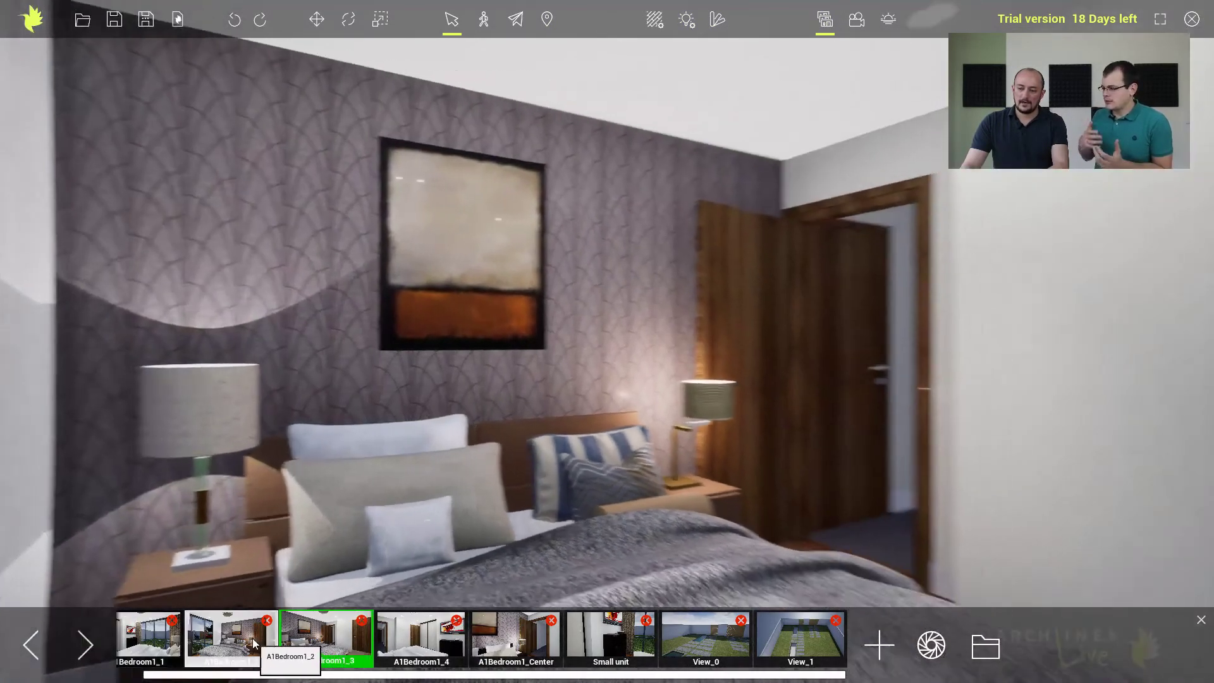